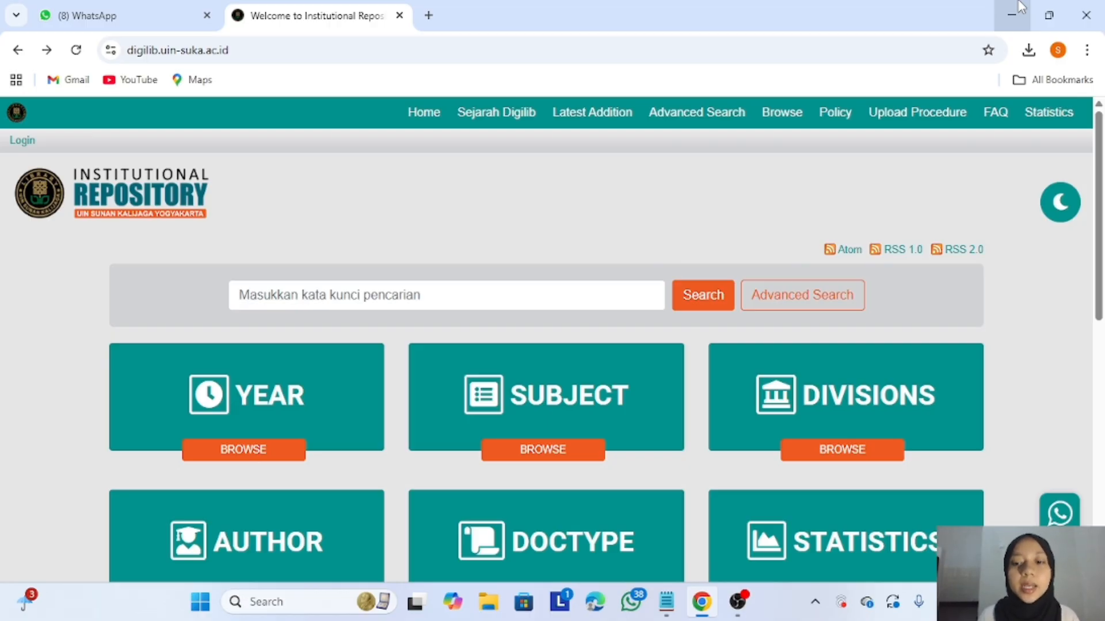
- Browse Divisions > Ilmu Perpustakaan (S1) > 2024 and open the first listed thesis record
click(869, 370)
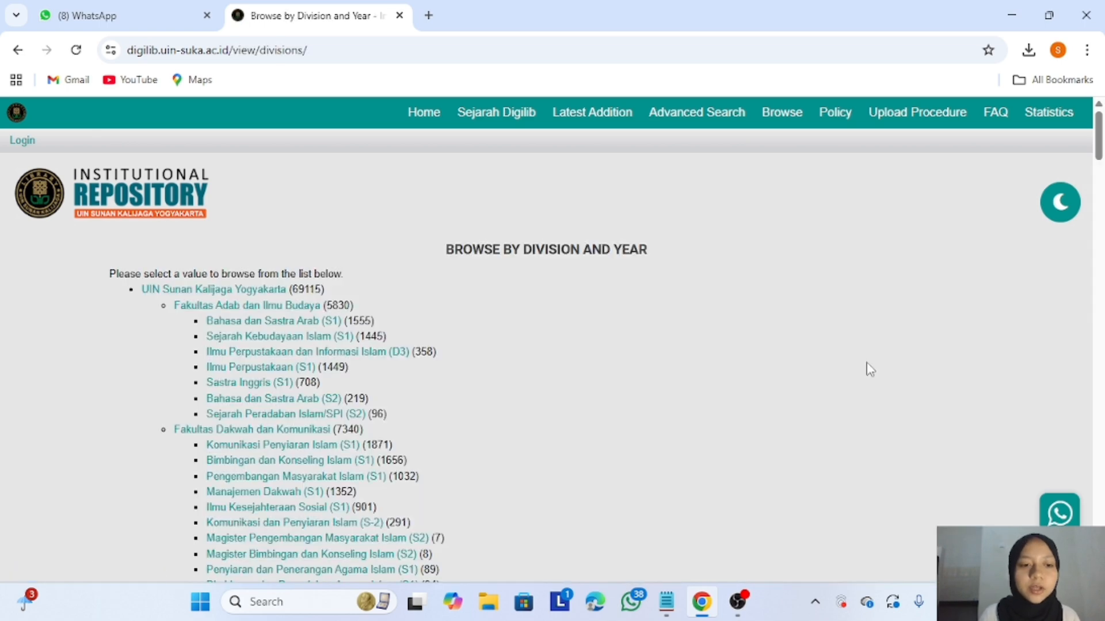
click(305, 367)
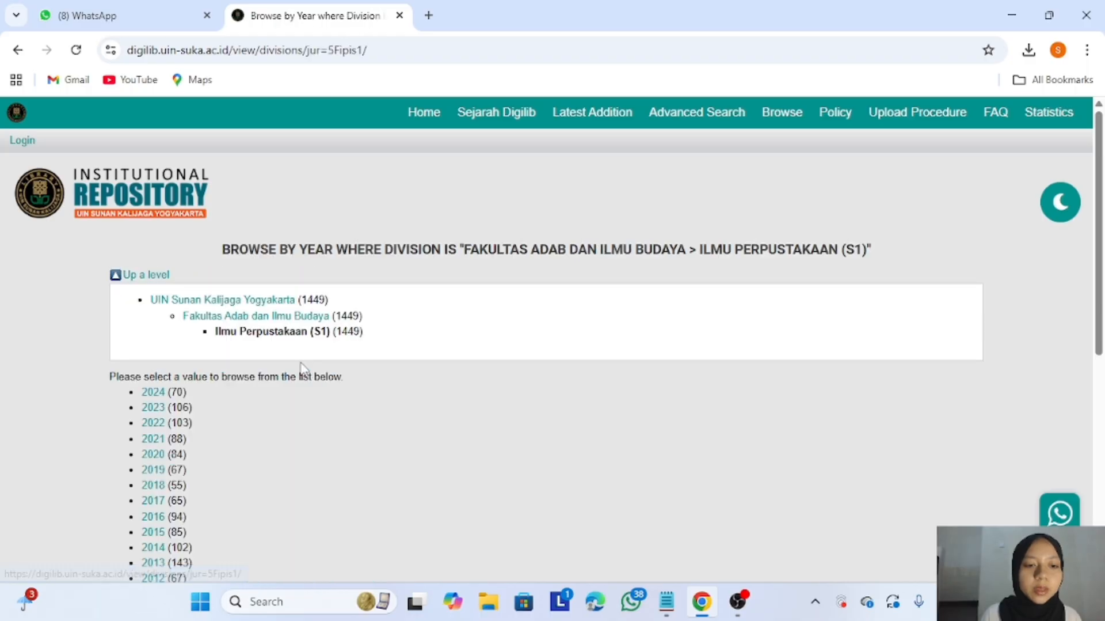
click(154, 396)
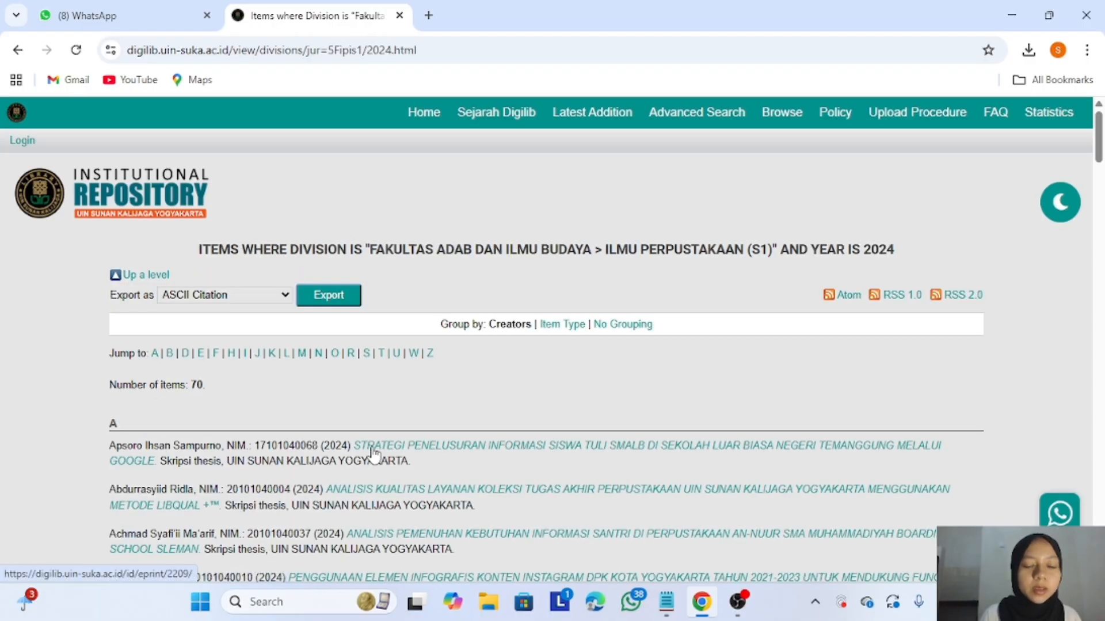
click(374, 453)
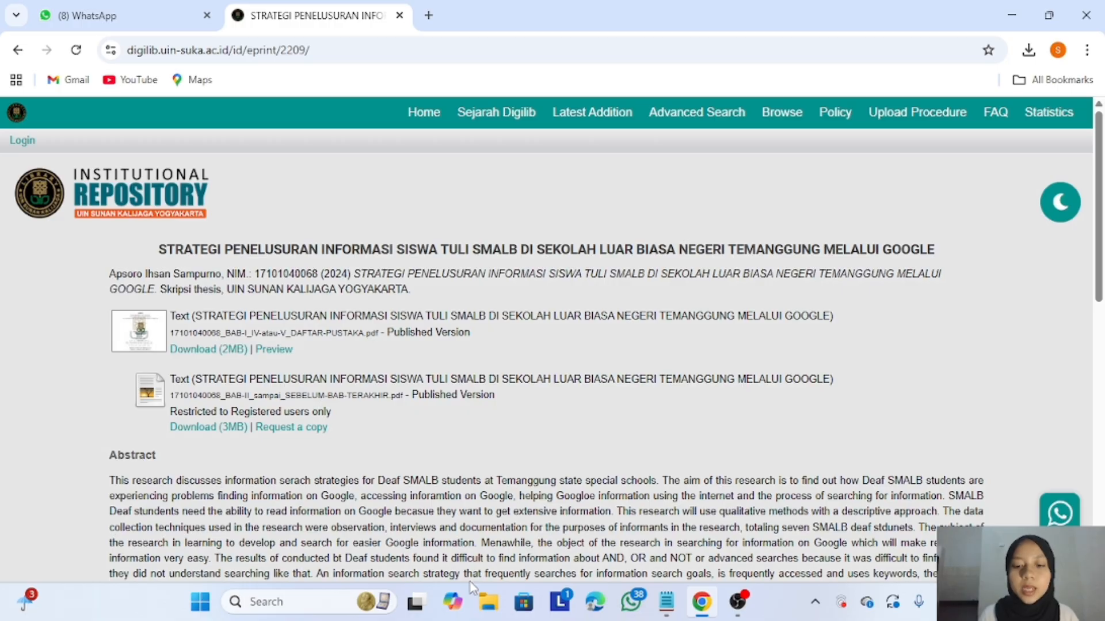
- Paste the bit.ly practice link from Notepad into a new Chrome tab and load it
click(666, 603)
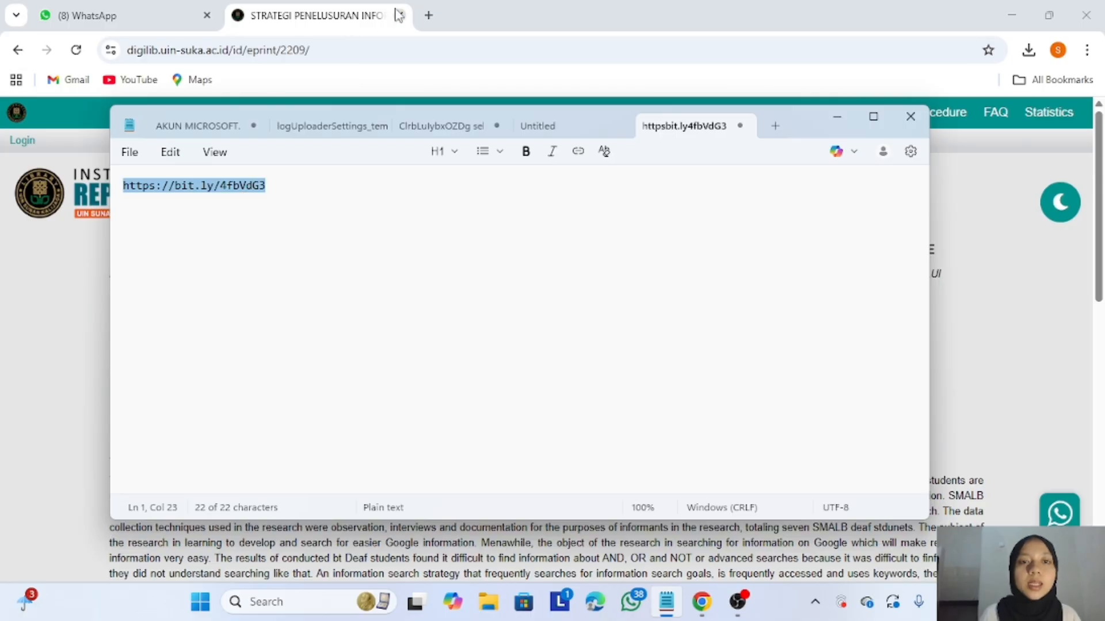
click(426, 16)
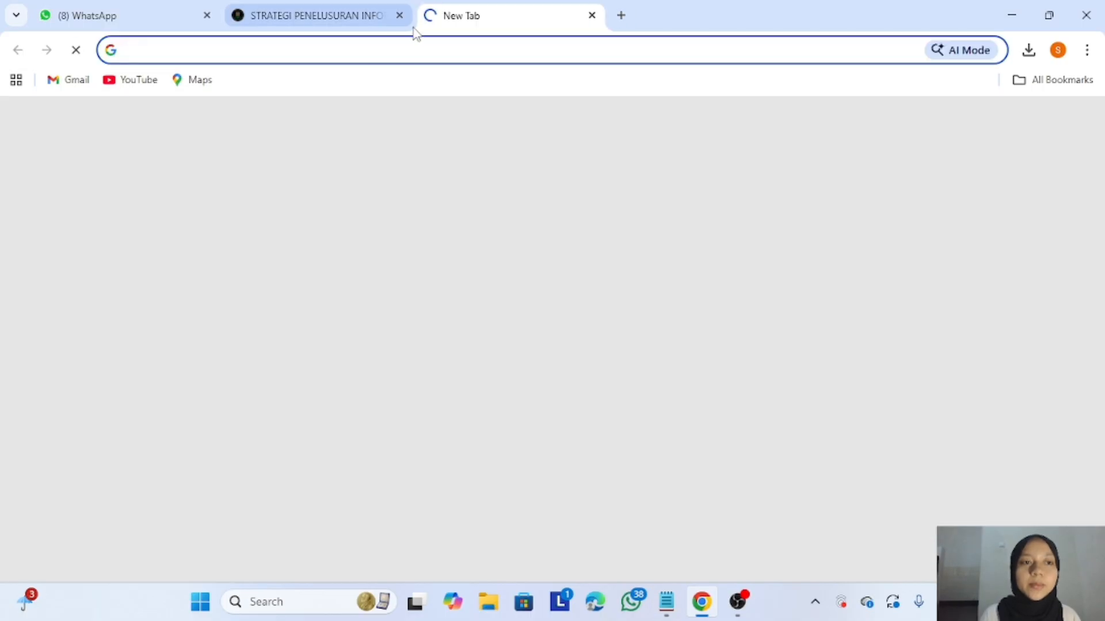
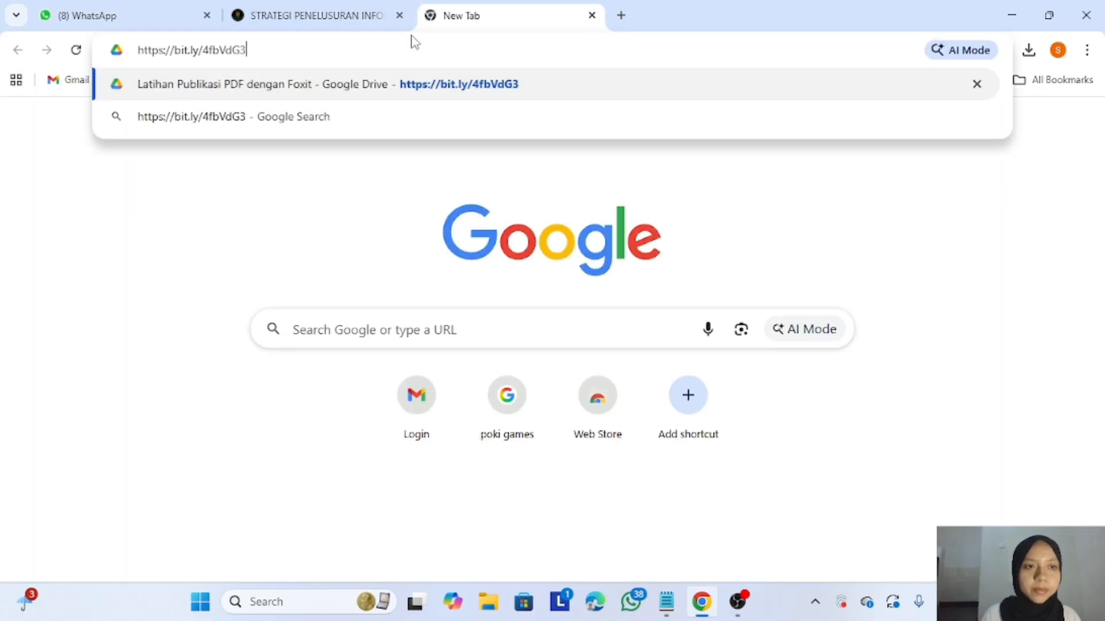
key(Return)
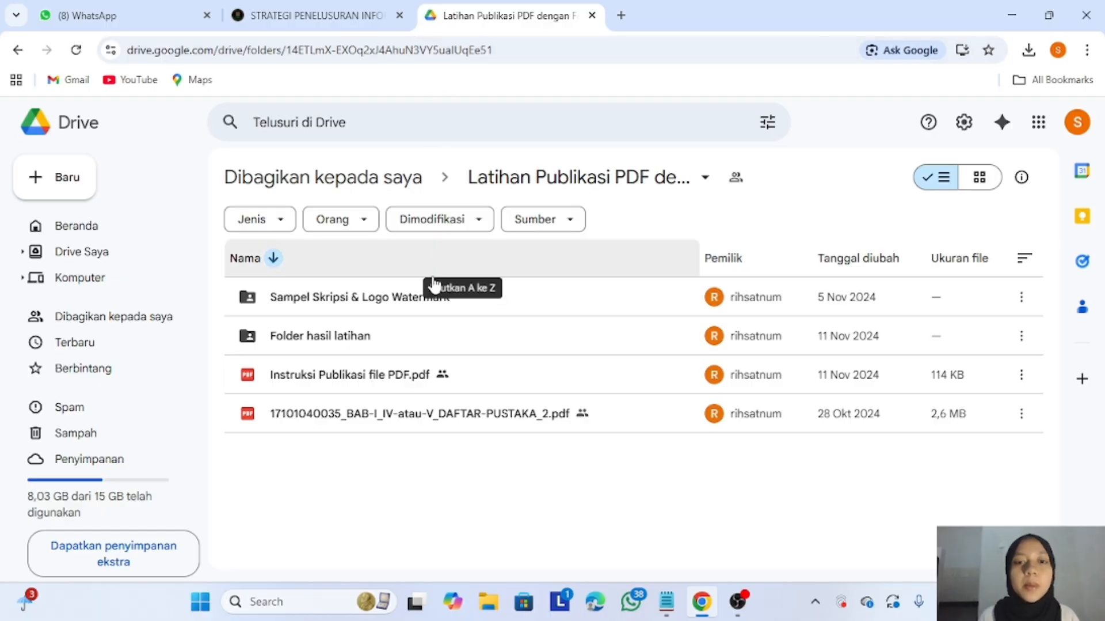
- Download the whole Latihan Publikasi PDF Drive folder as a zip and bring up File Explorer
click(706, 183)
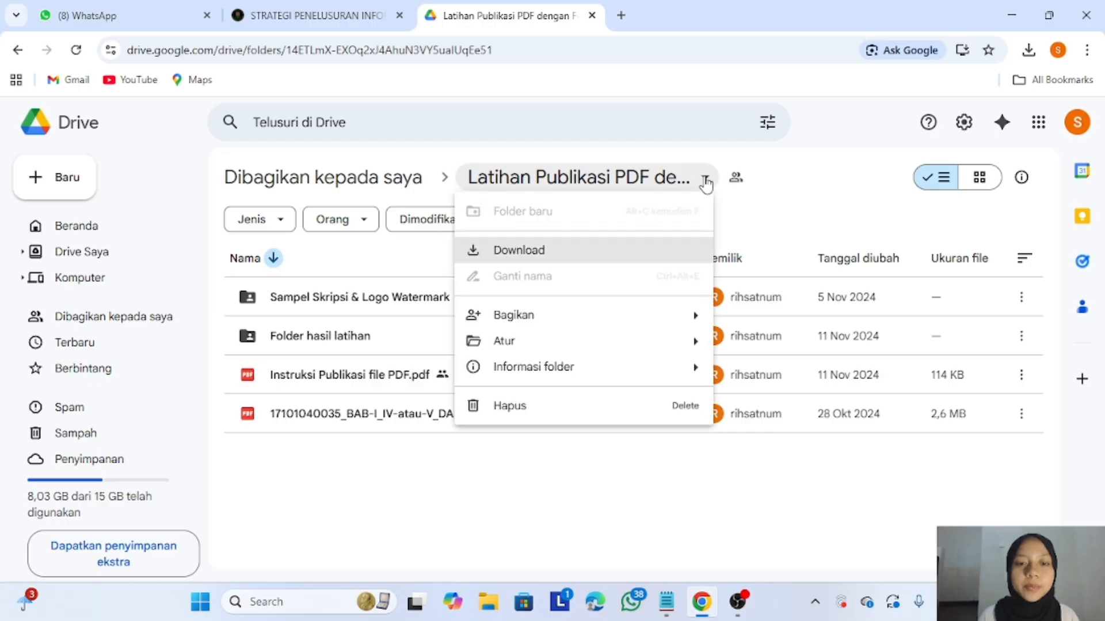
click(648, 251)
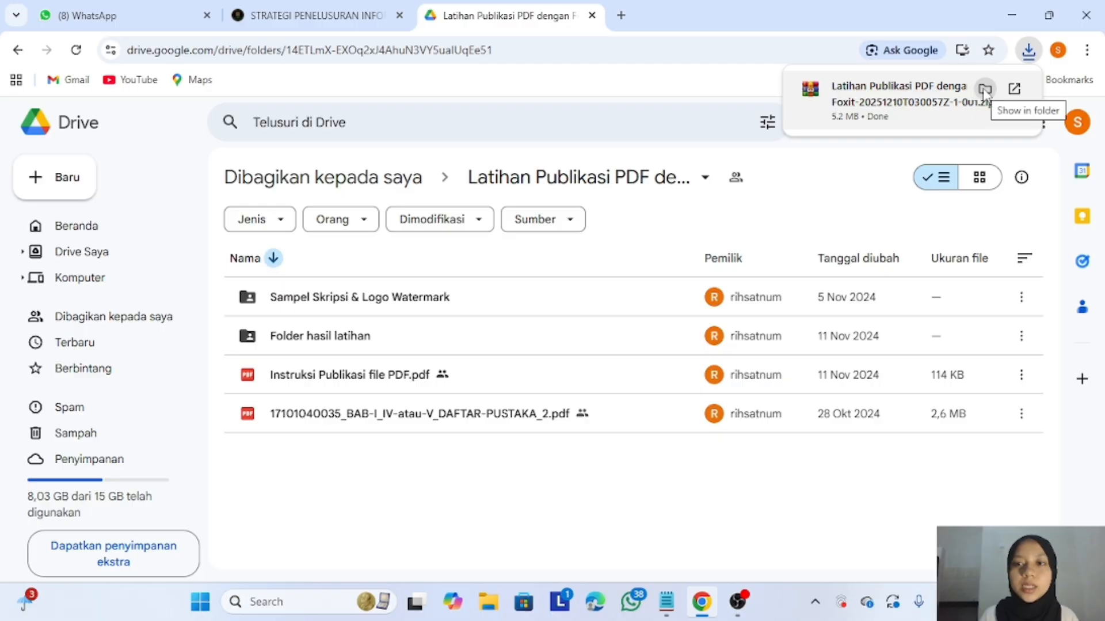
click(491, 601)
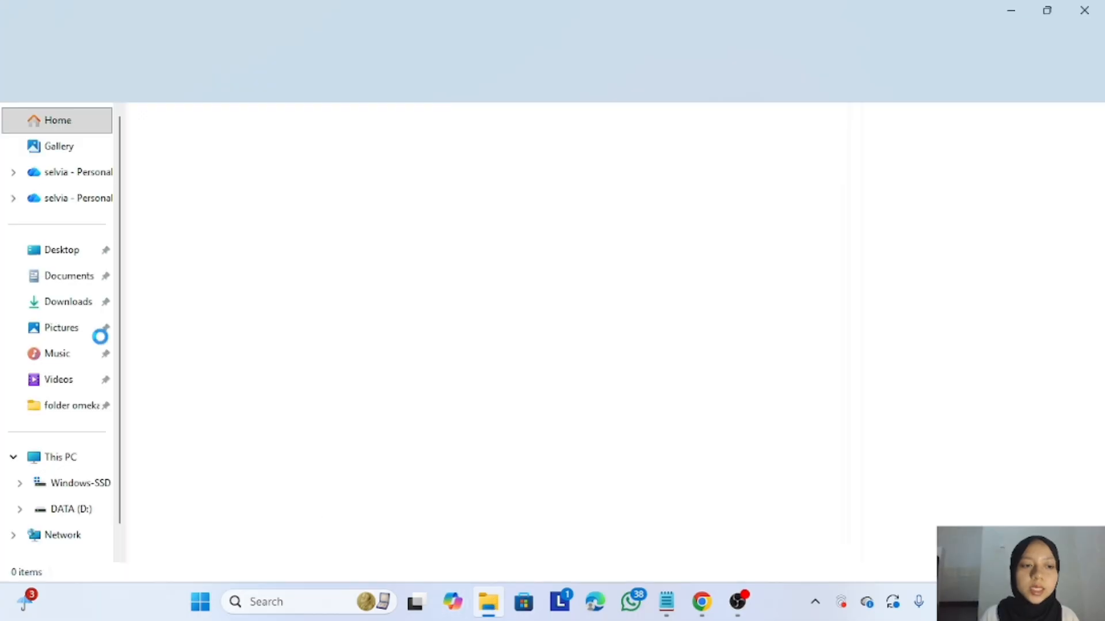
- Copy the downloaded practice zip from Downloads onto the DATA (D:) drive
click(68, 301)
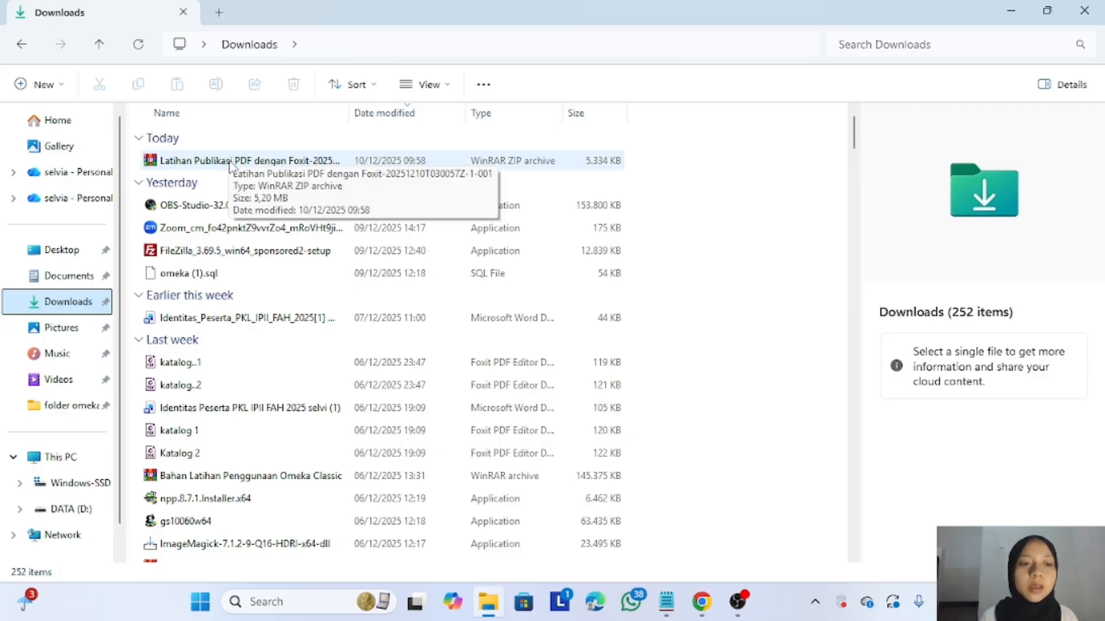
click(230, 162)
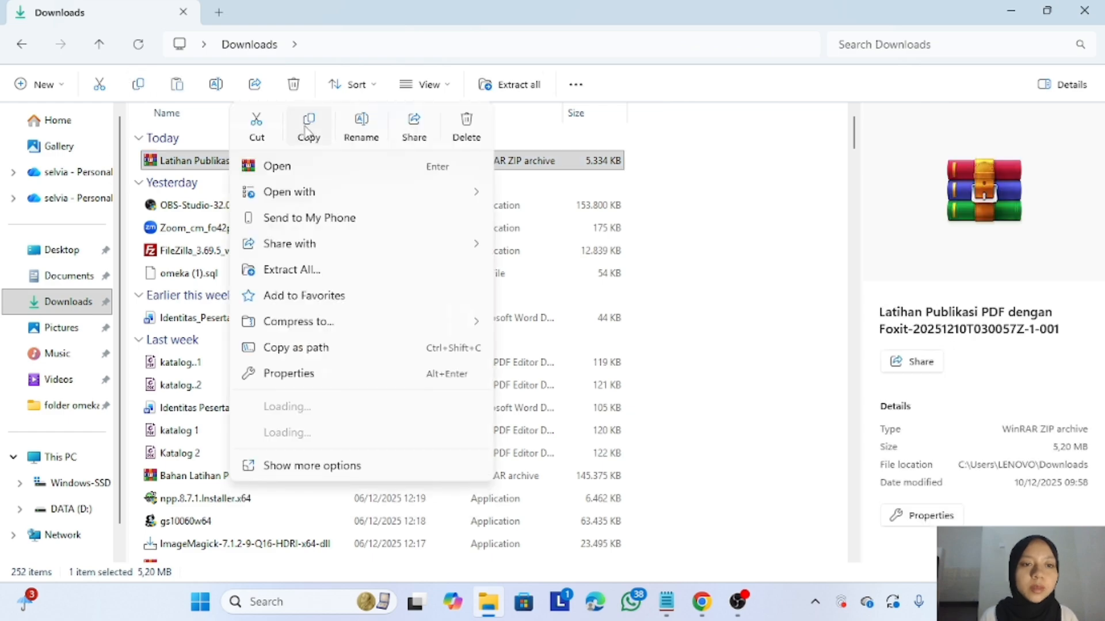
click(90, 514)
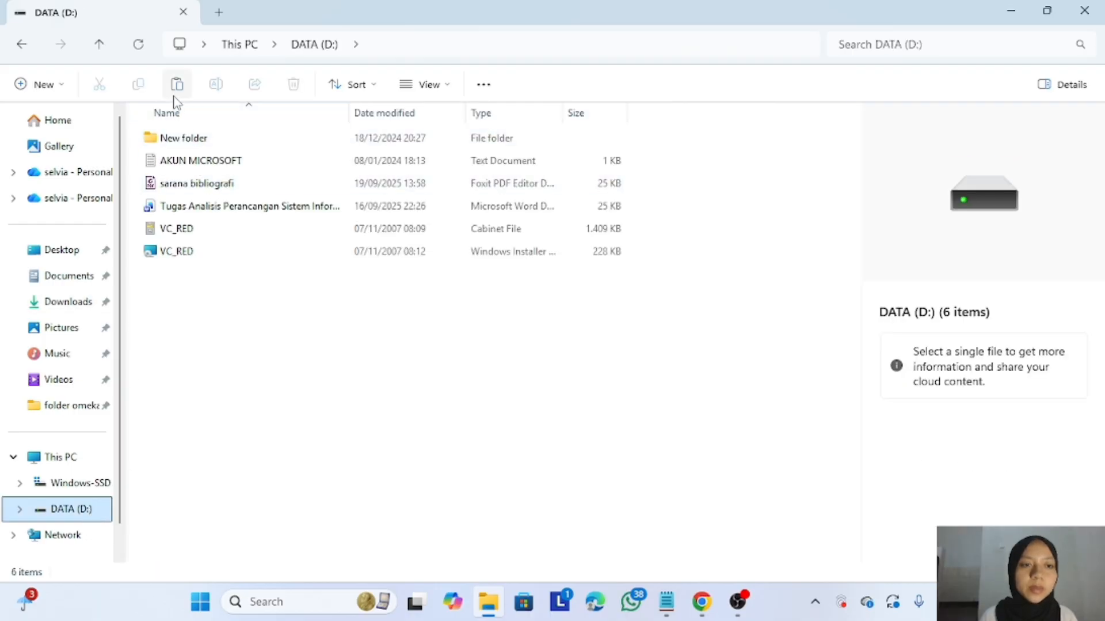
click(177, 86)
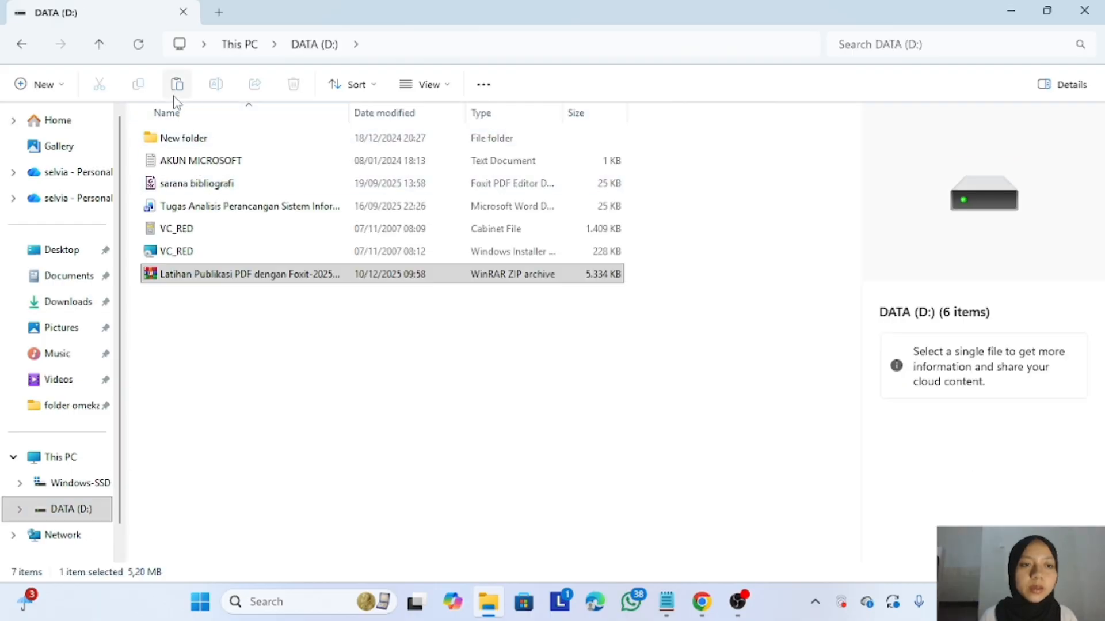
- Extract the zip with WinRAR Extract Here and open the Latihan Publikasi PDF dengan Foxit folder
right_click(246, 277)
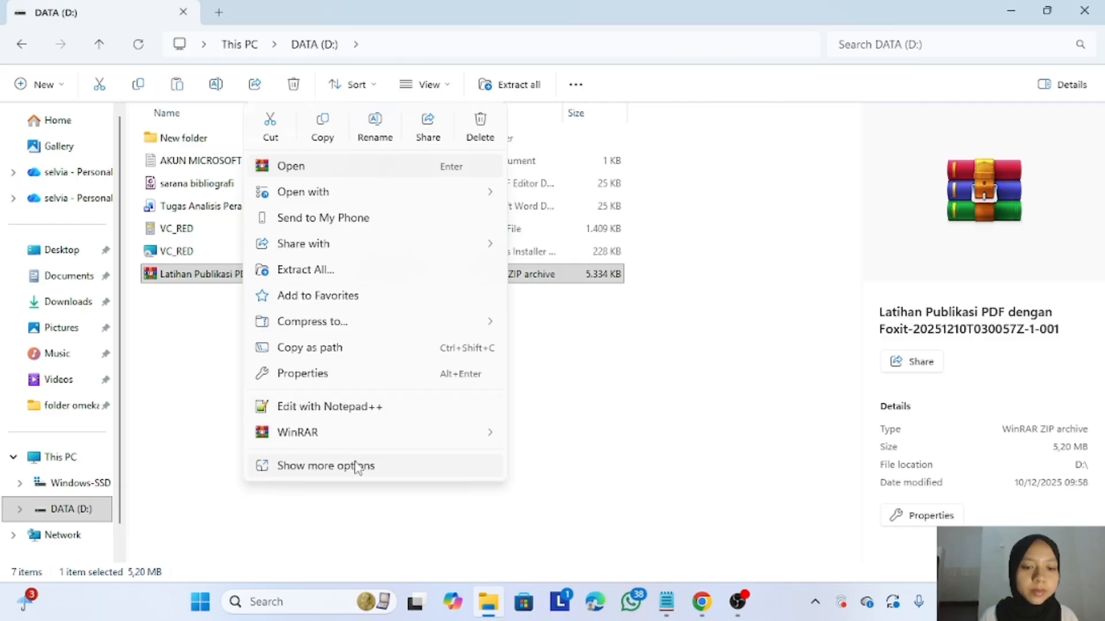
mouse_move(387, 436)
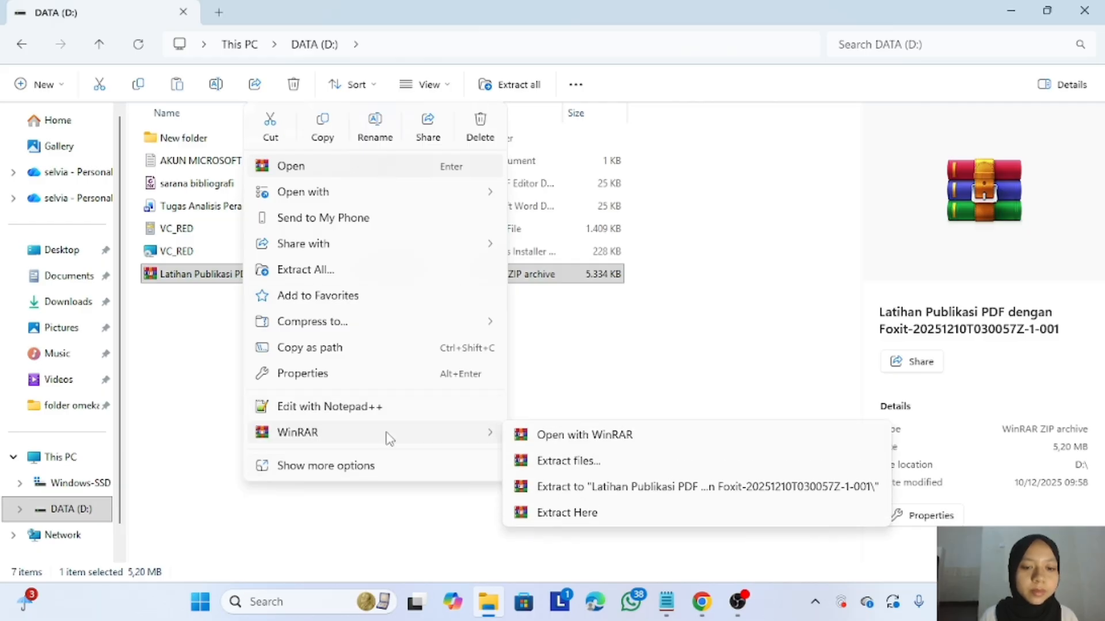
click(550, 520)
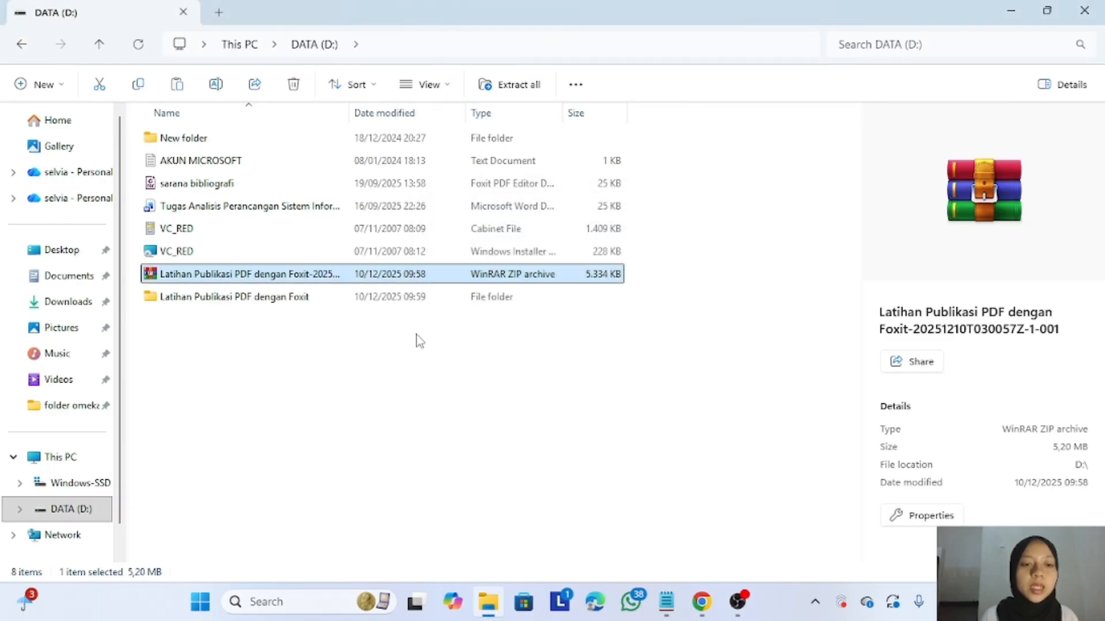
double_click(336, 295)
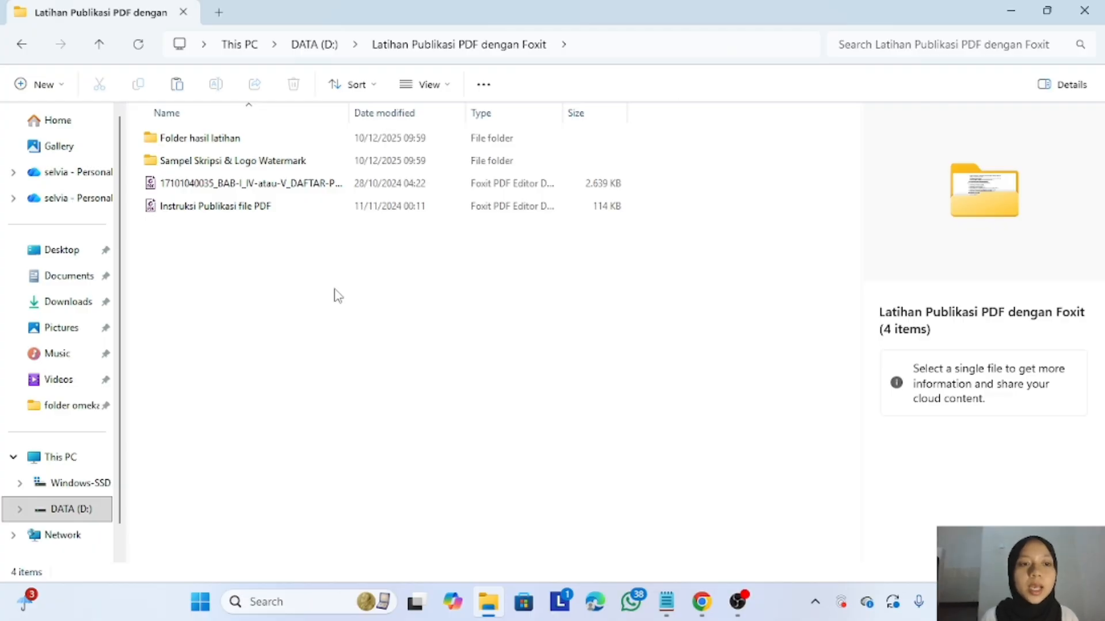
- Open Instruksi Publikasi file PDF in Foxit and read through stages A–G and H.1, H.2
click(227, 208)
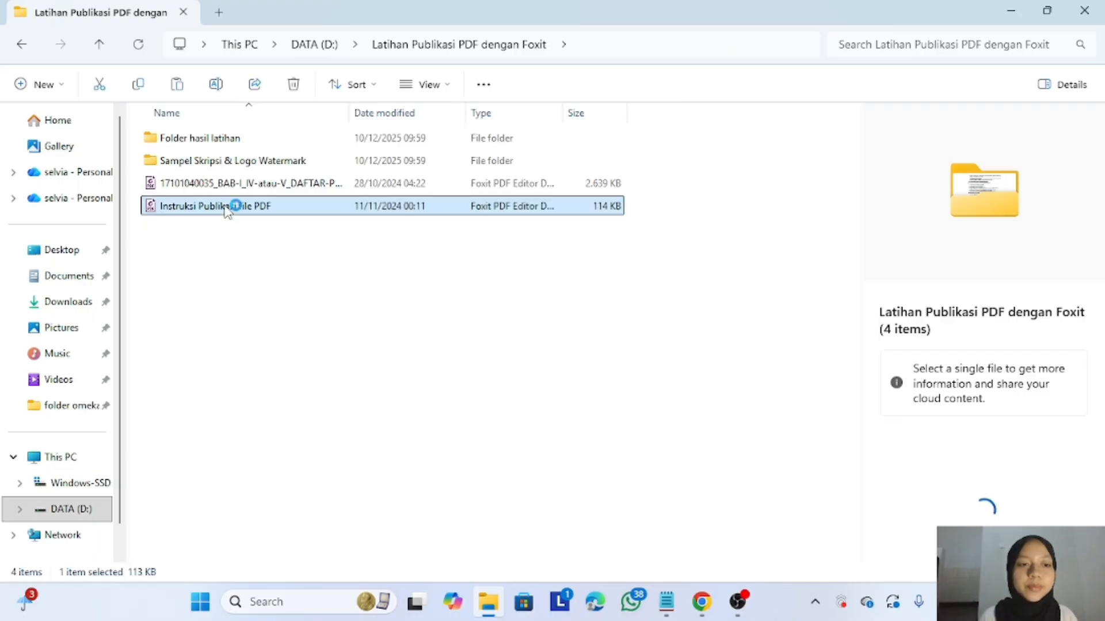
double_click(228, 209)
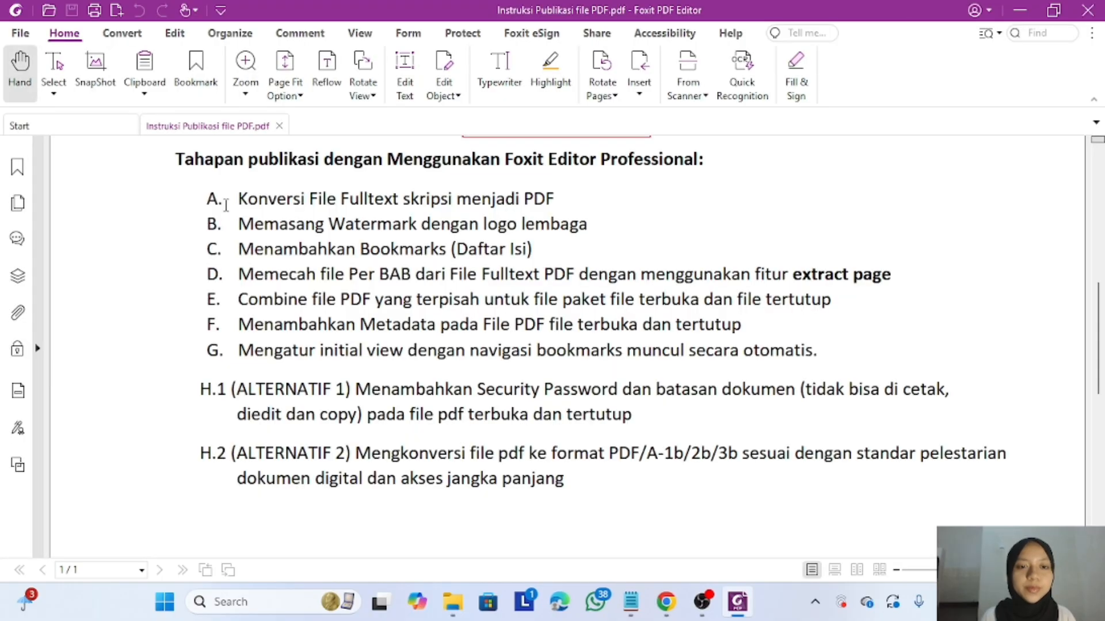
scroll(226, 206, up, 5)
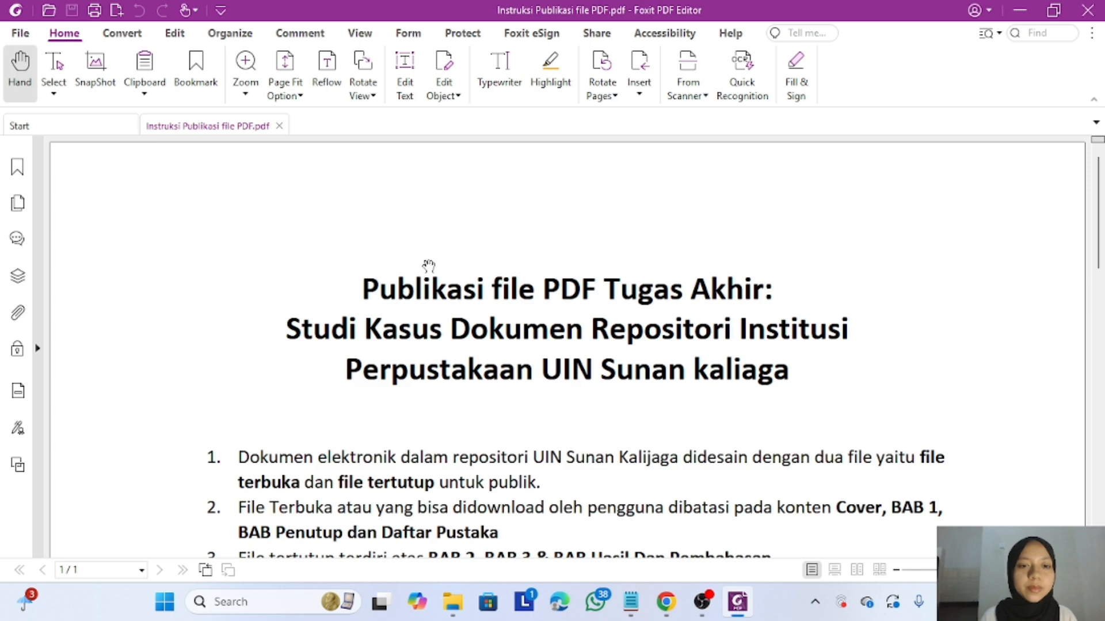
scroll(429, 265, down, 1)
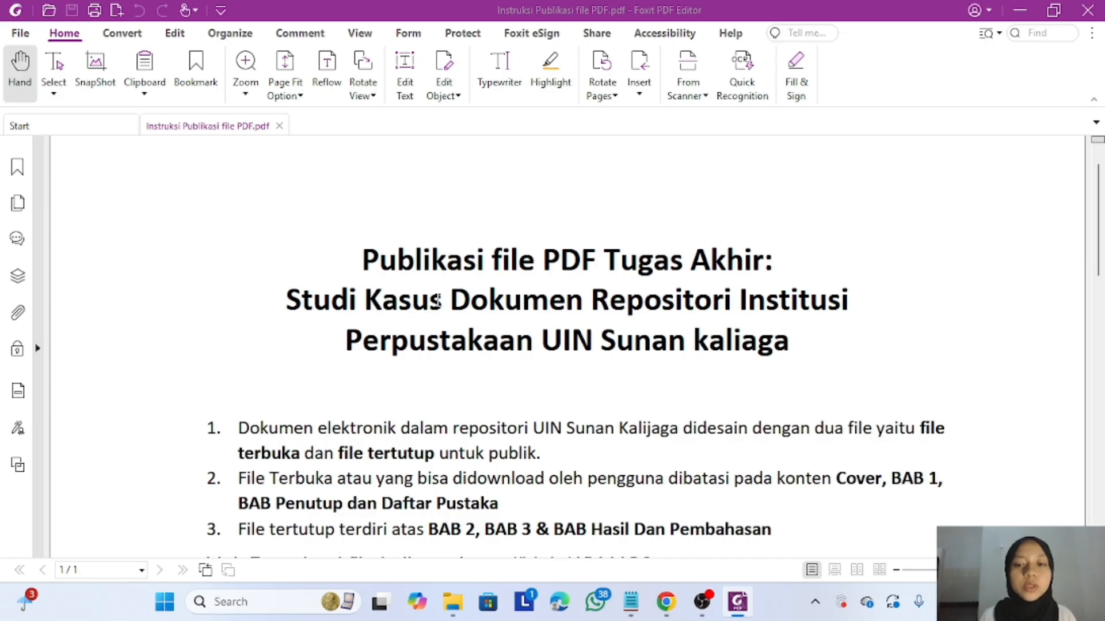
scroll(437, 299, down, 3)
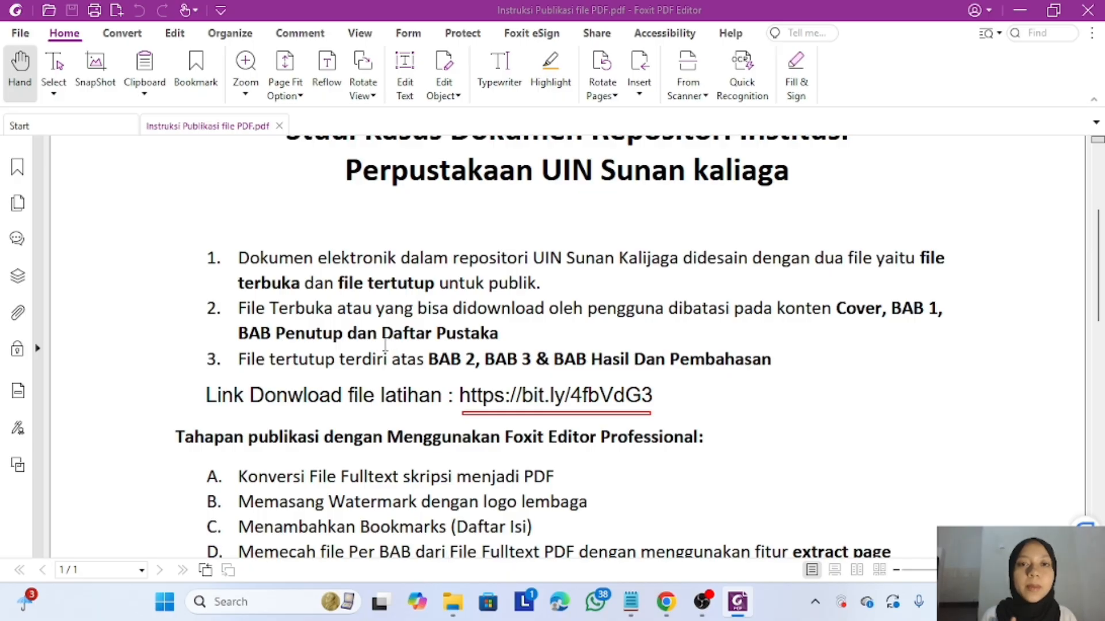
scroll(385, 344, down, 1)
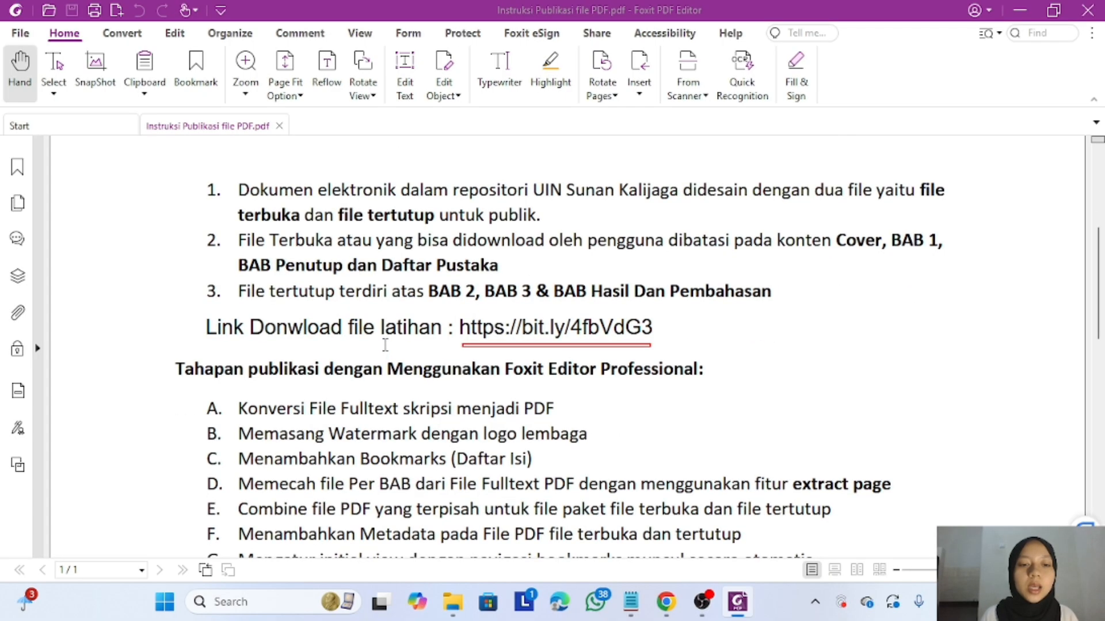
scroll(556, 355, down, 1)
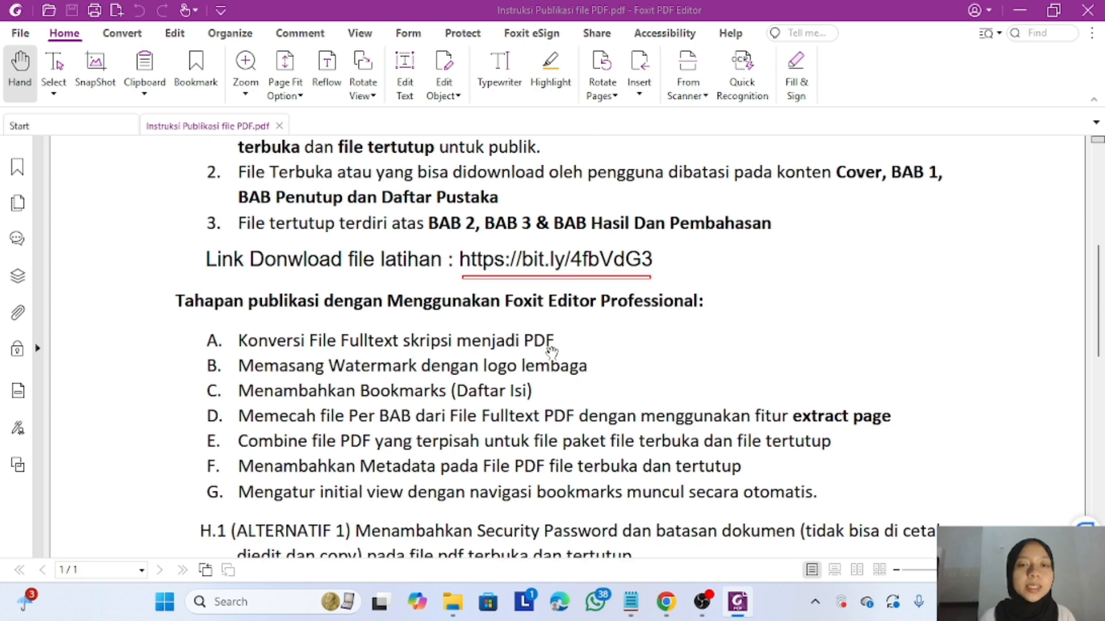
scroll(551, 352, down, 1)
scroll(552, 353, down, 1)
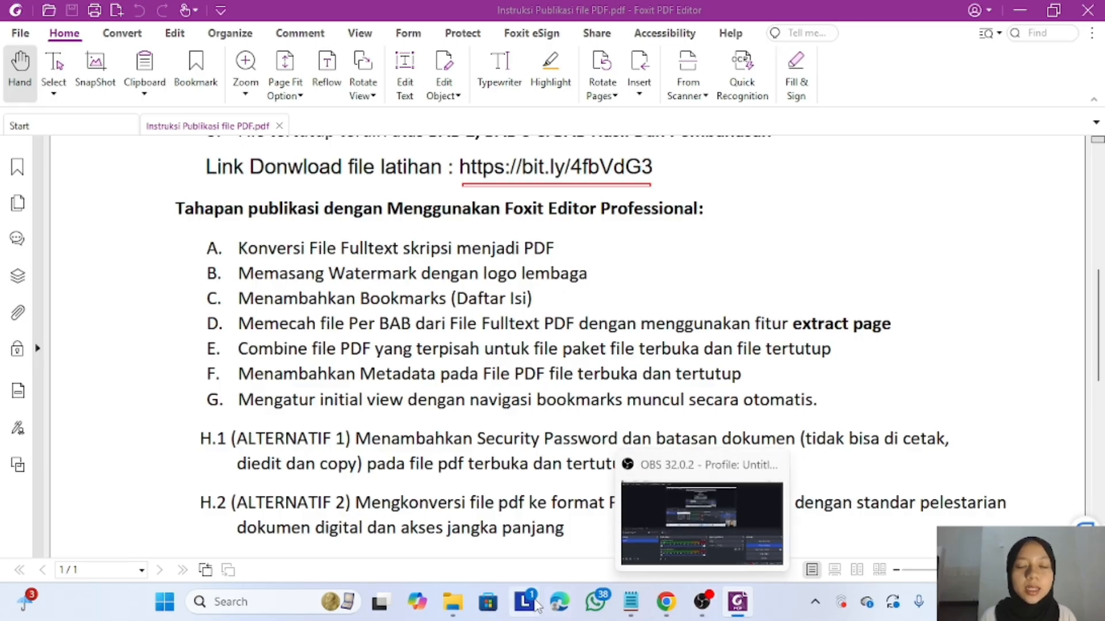
- Open Sampel Skripsi & Logo Watermark and preview the Logo Watermark image and FULLTEXT document
click(454, 610)
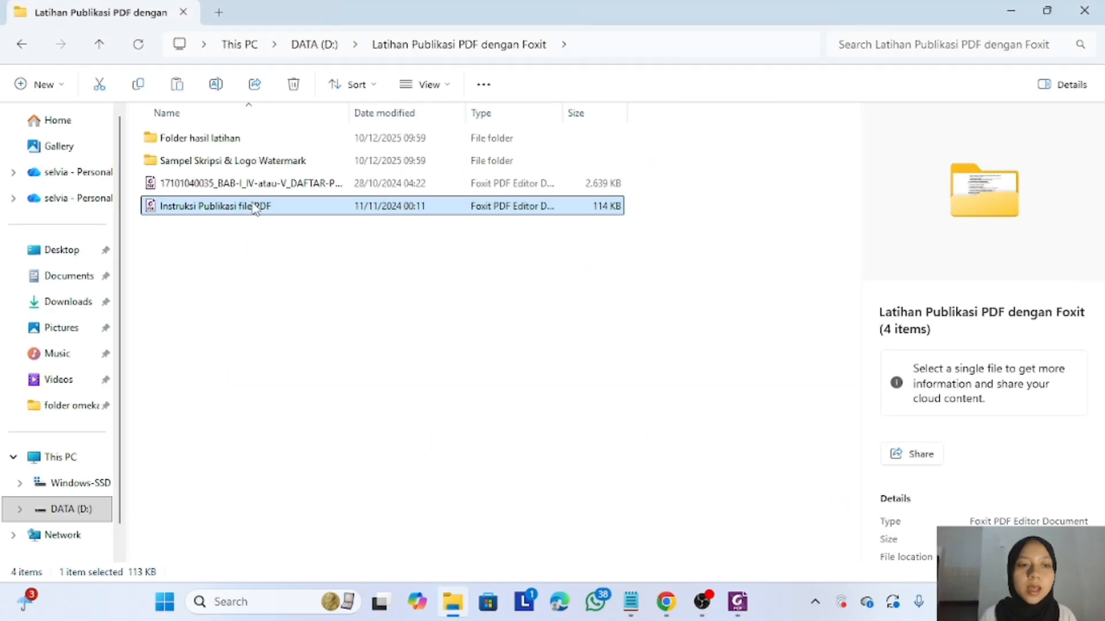
click(271, 161)
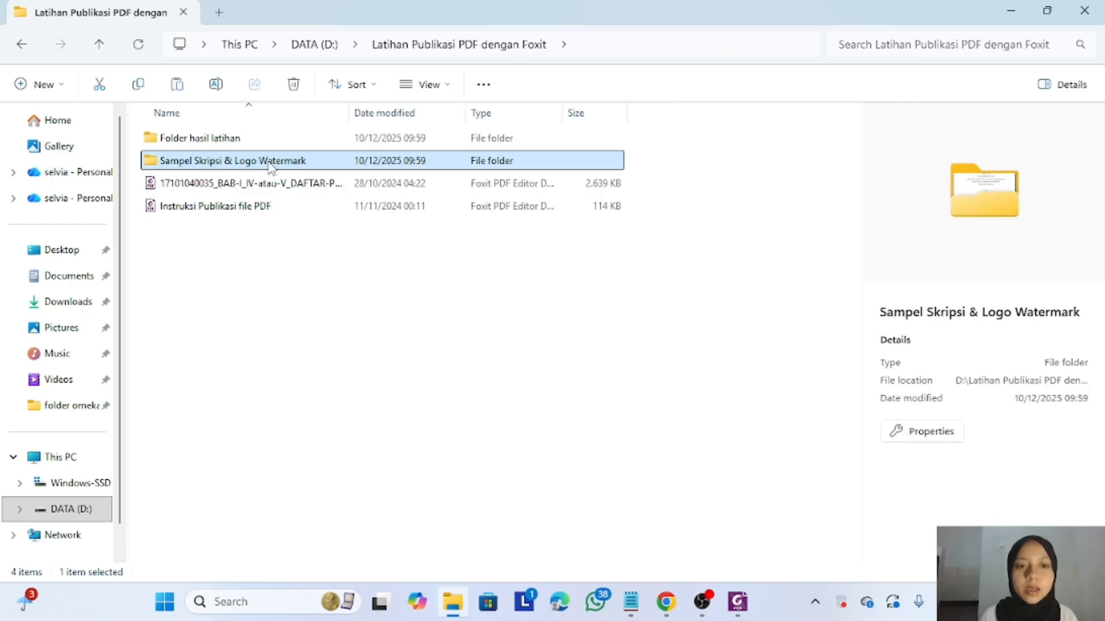
double_click(268, 163)
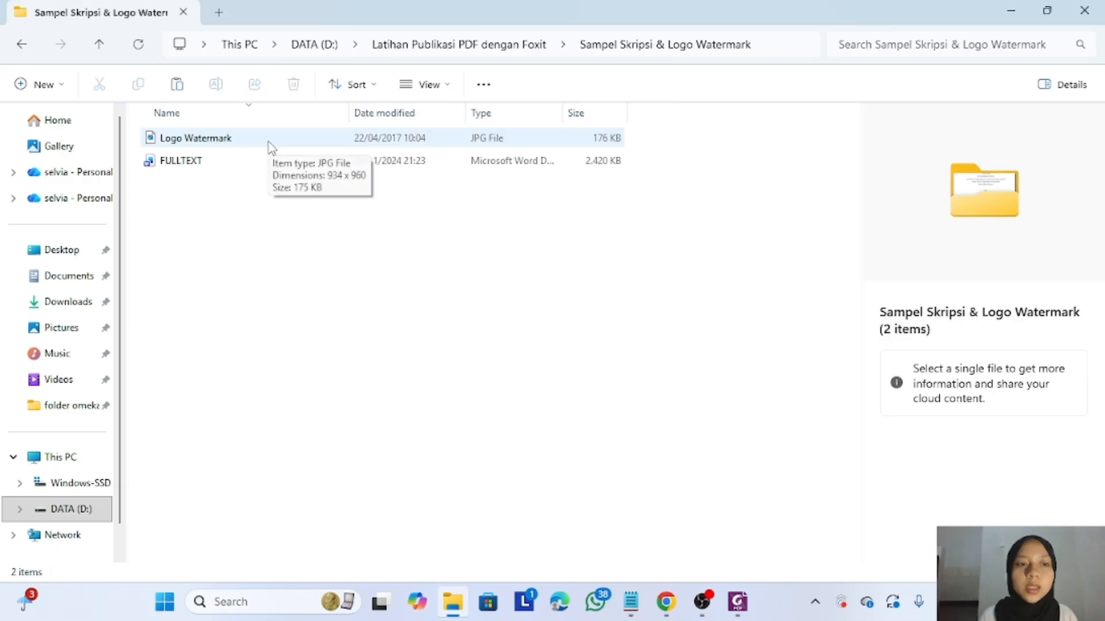
click(270, 147)
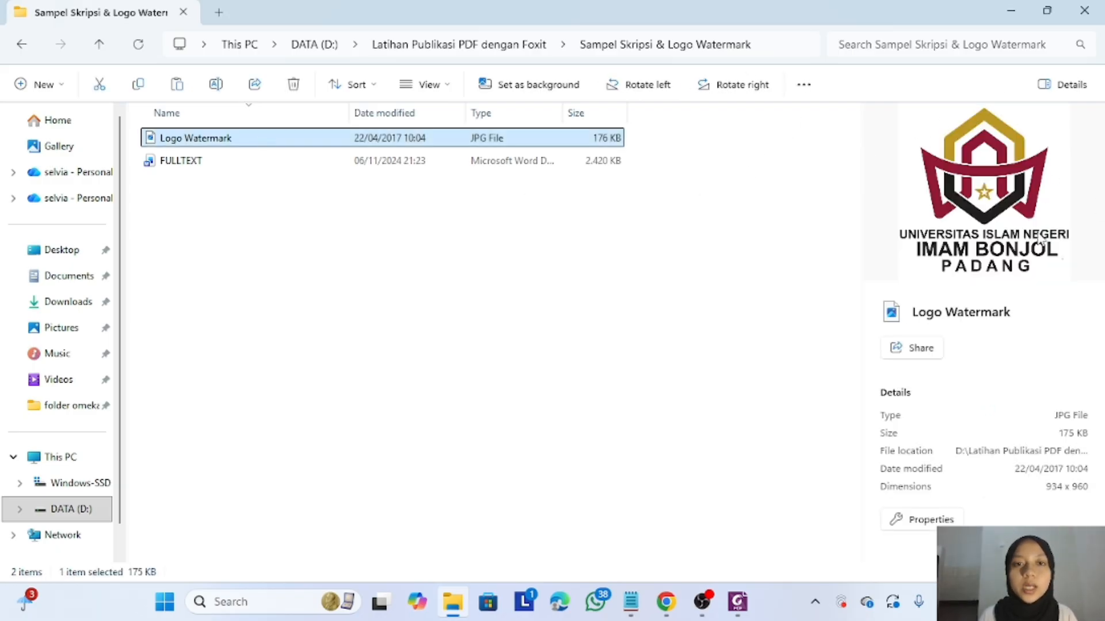
click(334, 162)
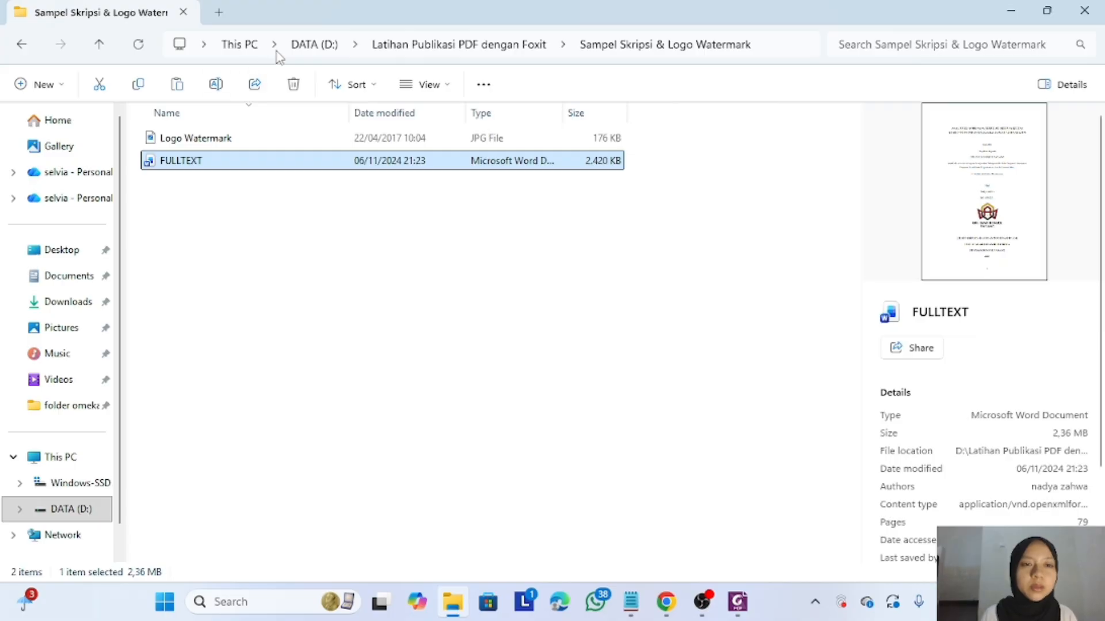
- Check Folder hasil latihan against the instructions, then return to the sample folder and select FULLTEXT
click(413, 52)
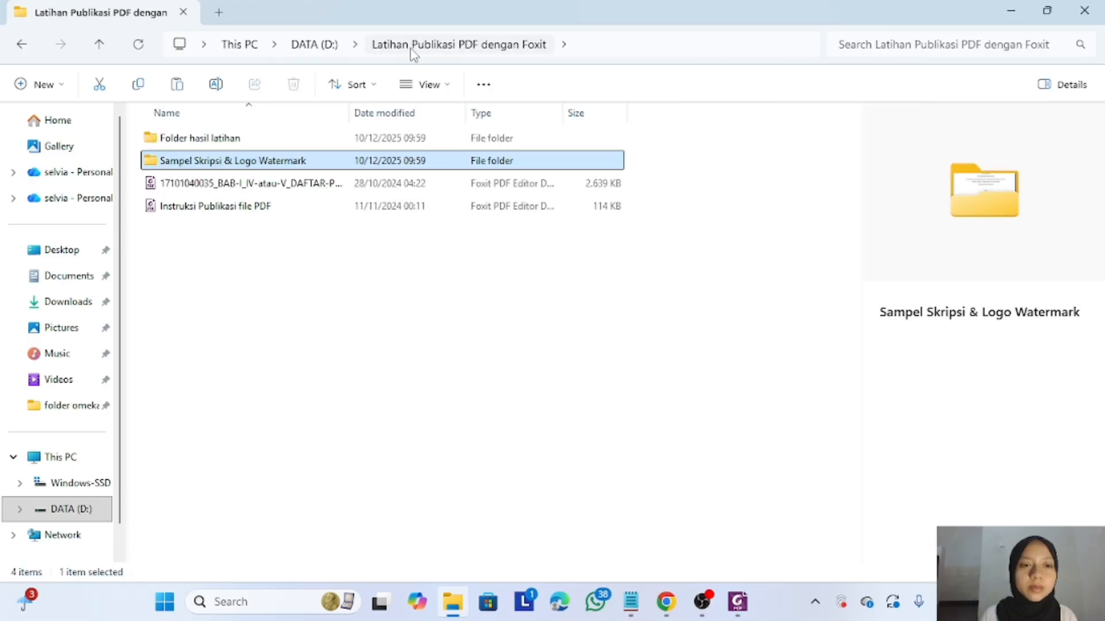
double_click(282, 145)
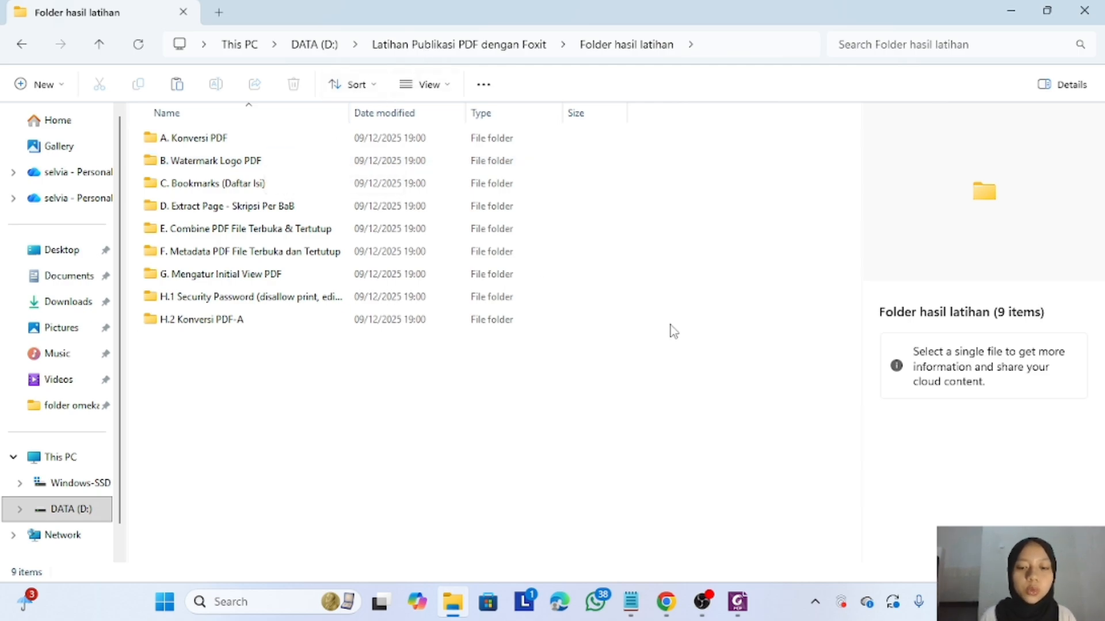
click(732, 614)
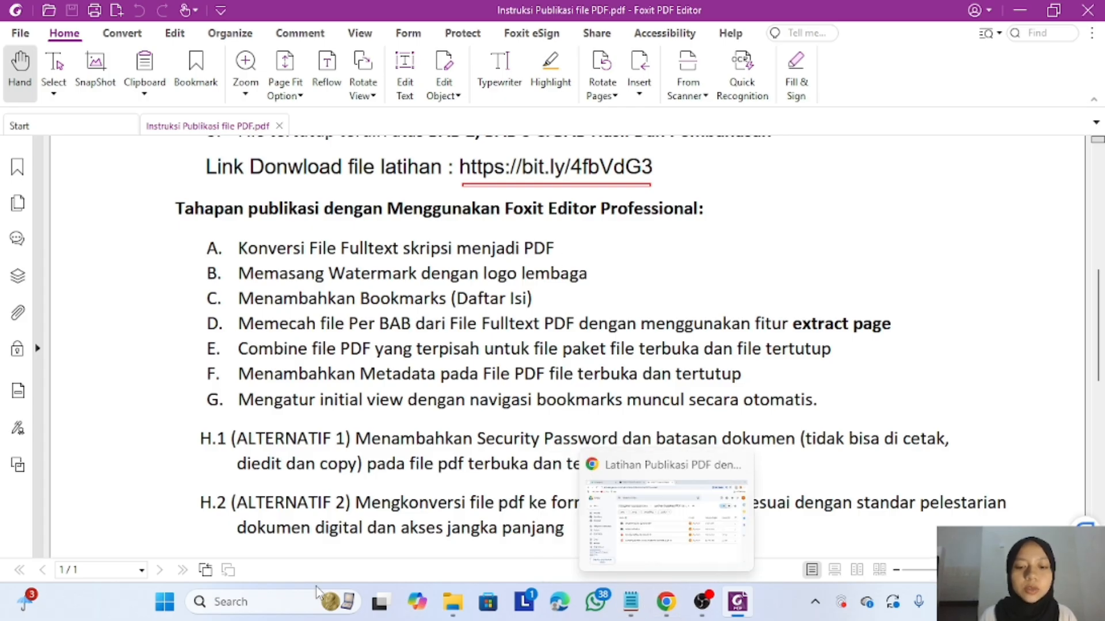
click(457, 611)
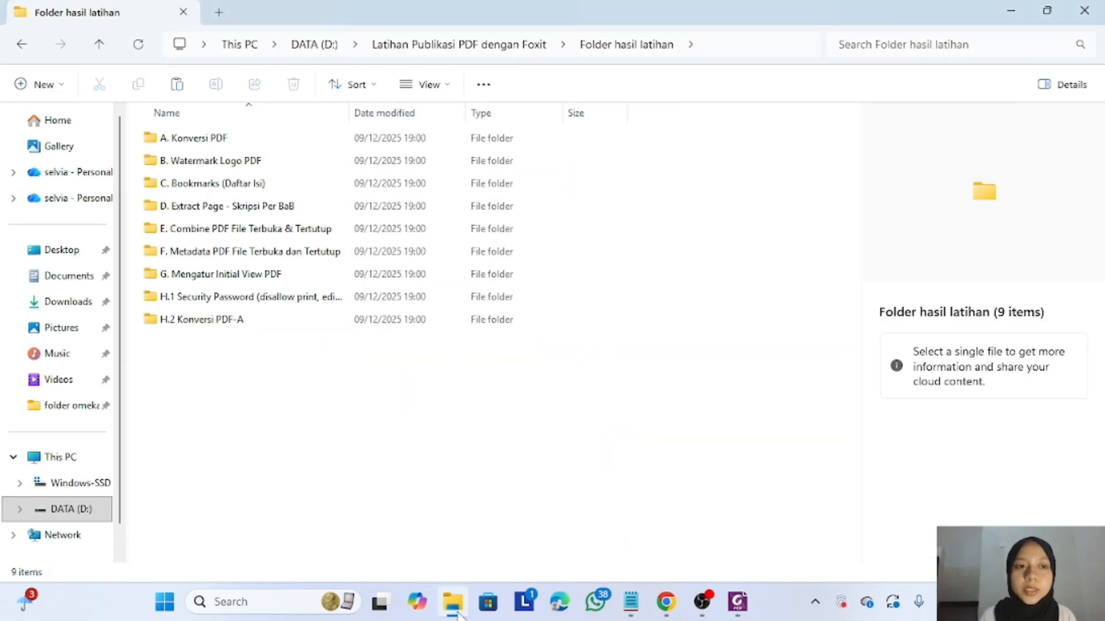
click(433, 42)
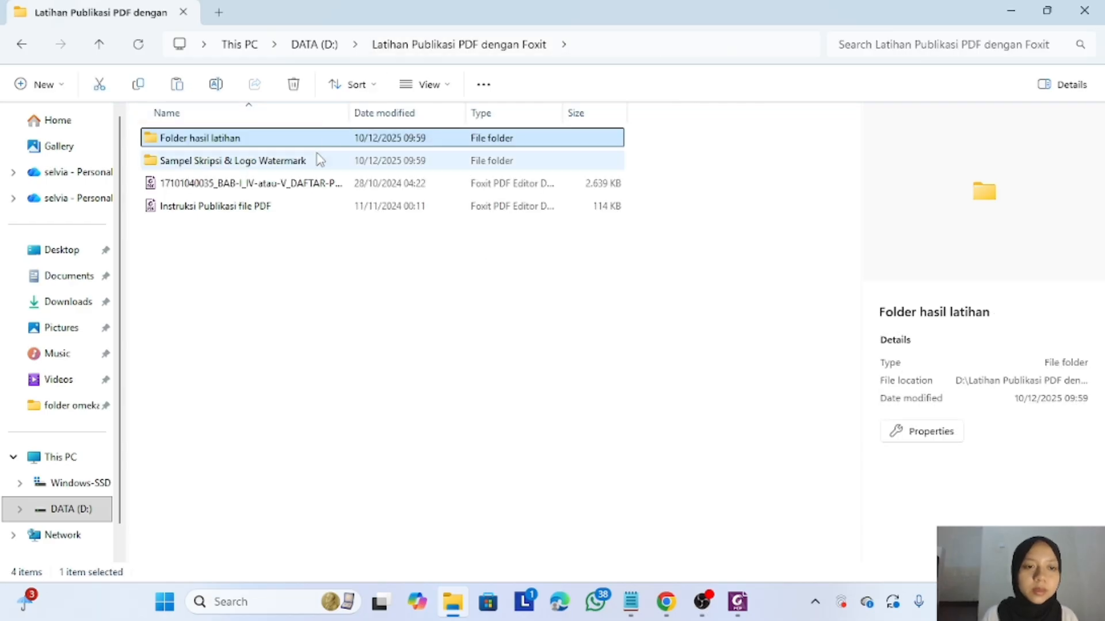
double_click(320, 159)
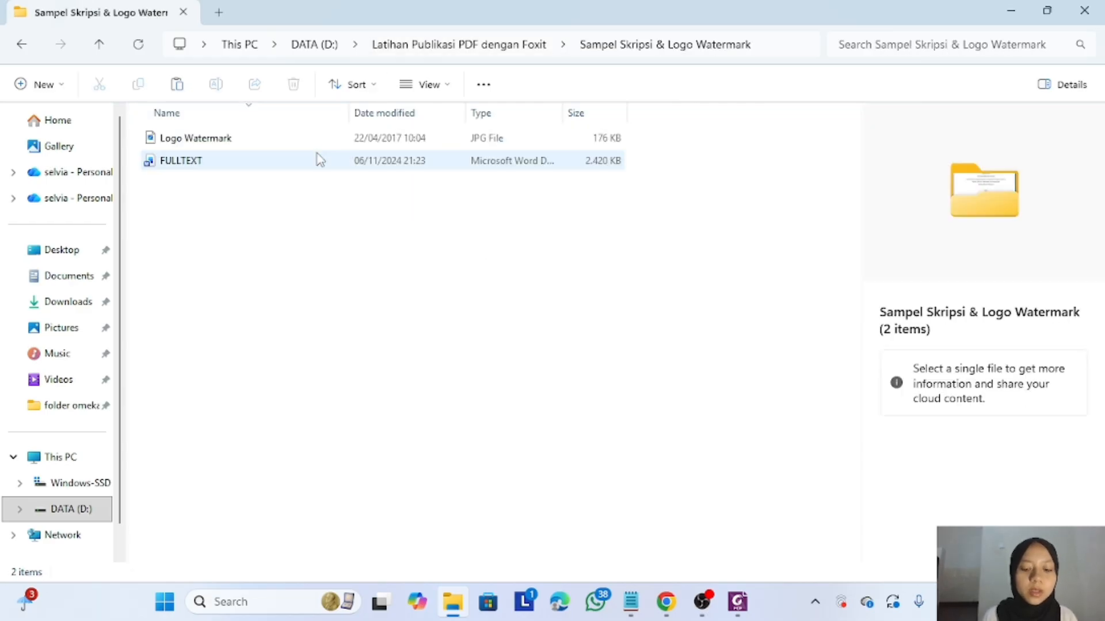
click(320, 160)
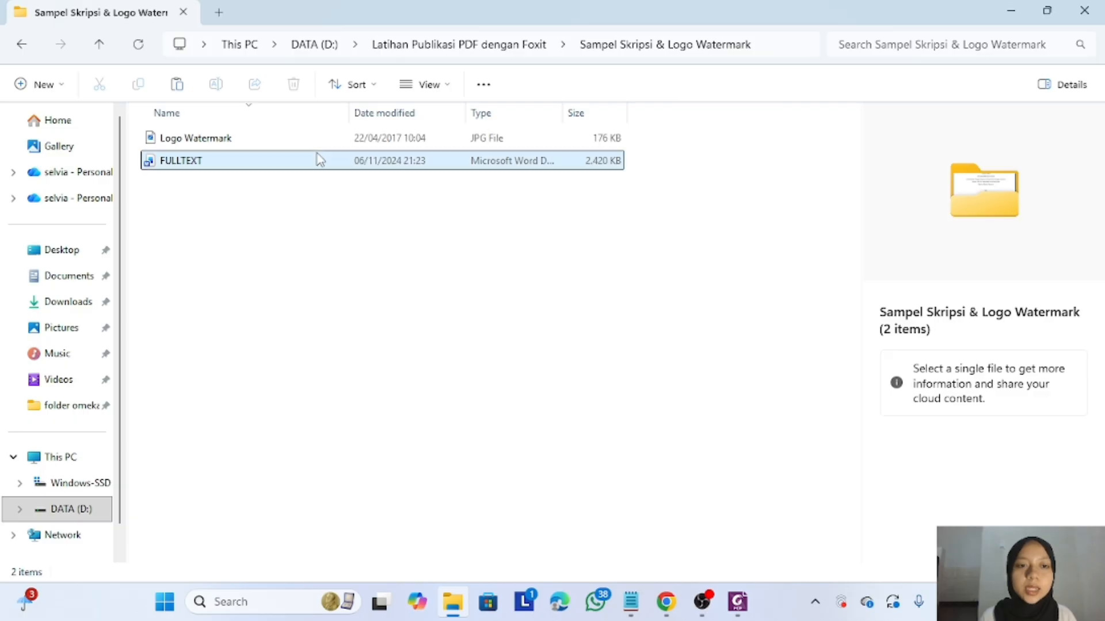
- Convert the FULLTEXT Word document to PDF with Foxit PDF Editor's Convert to PDF command
right_click(320, 160)
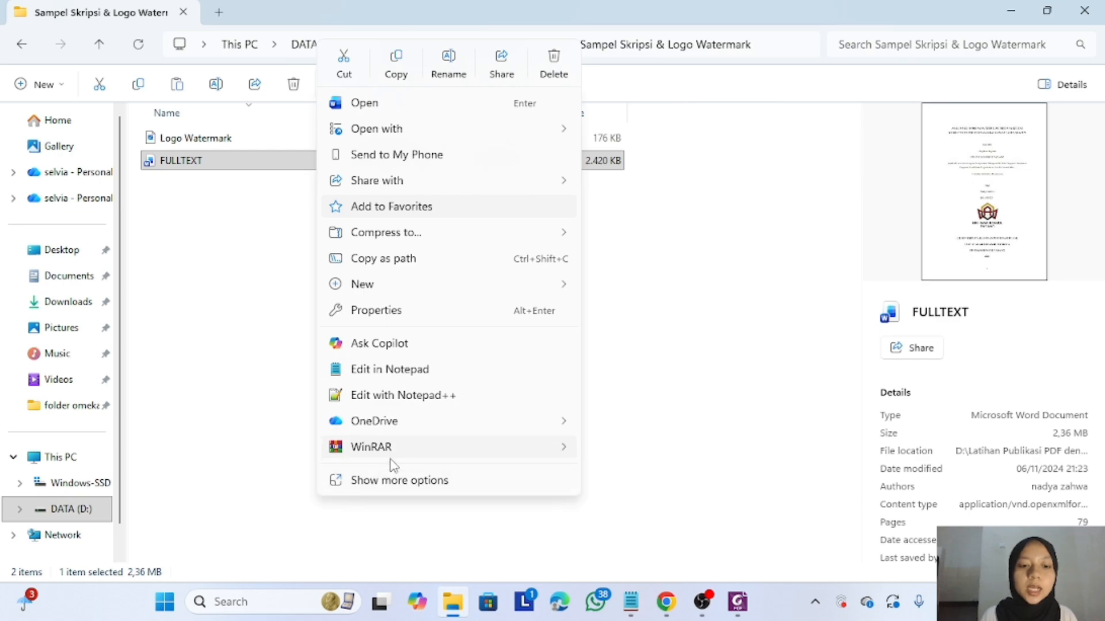
click(397, 482)
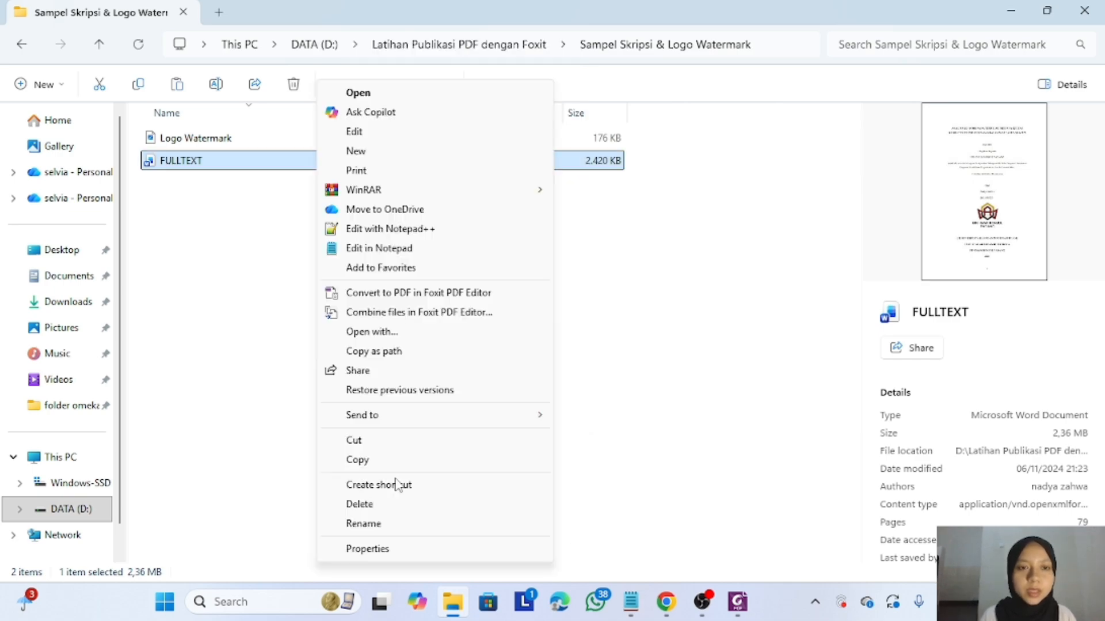
click(424, 295)
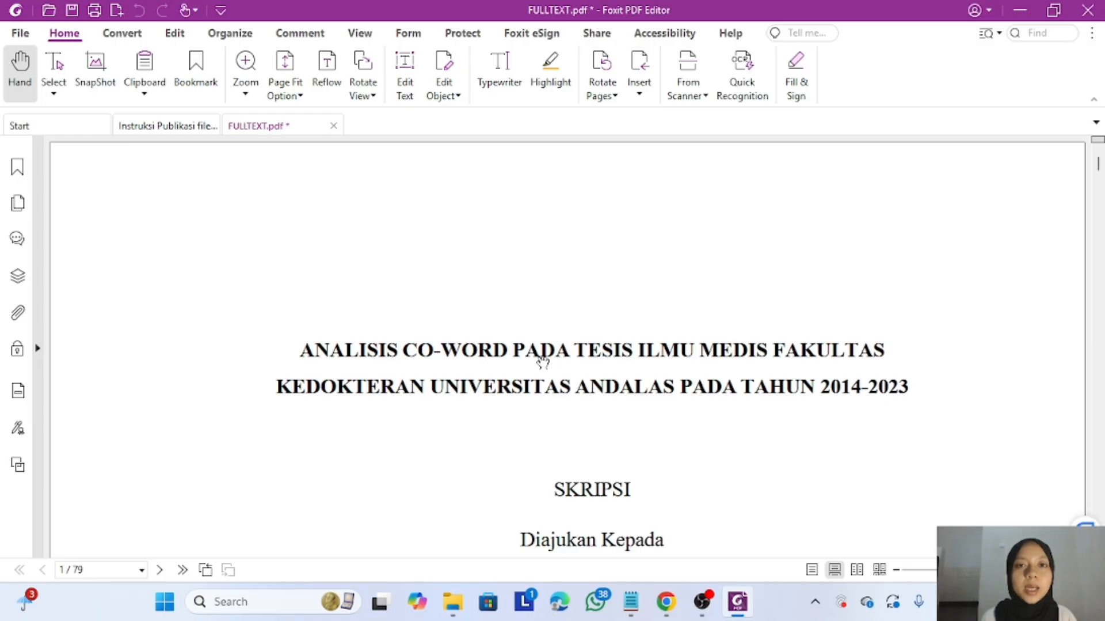
- Save FULLTEXT.pdf into Folder hasil latihan > A. Konversi PDF
scroll(543, 361, down, 2)
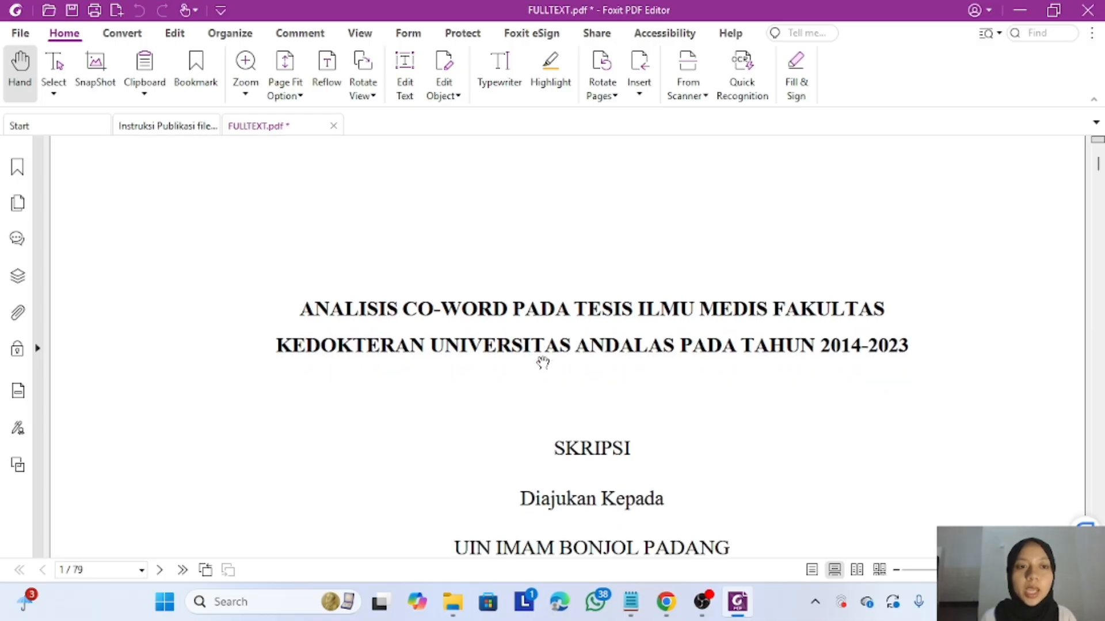
scroll(542, 361, down, 4)
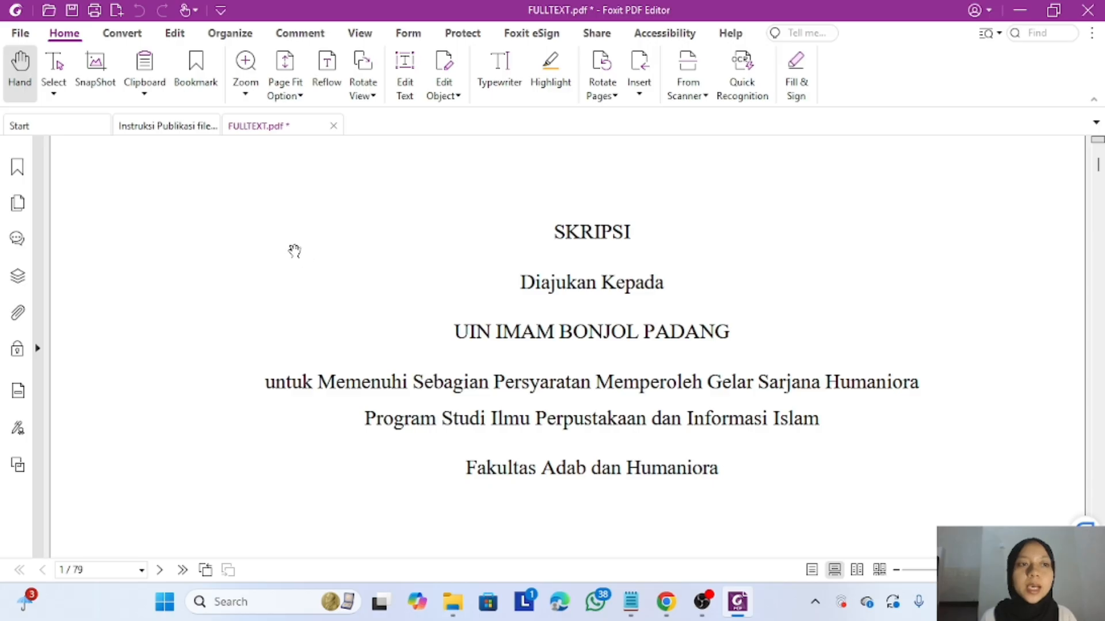
click(71, 10)
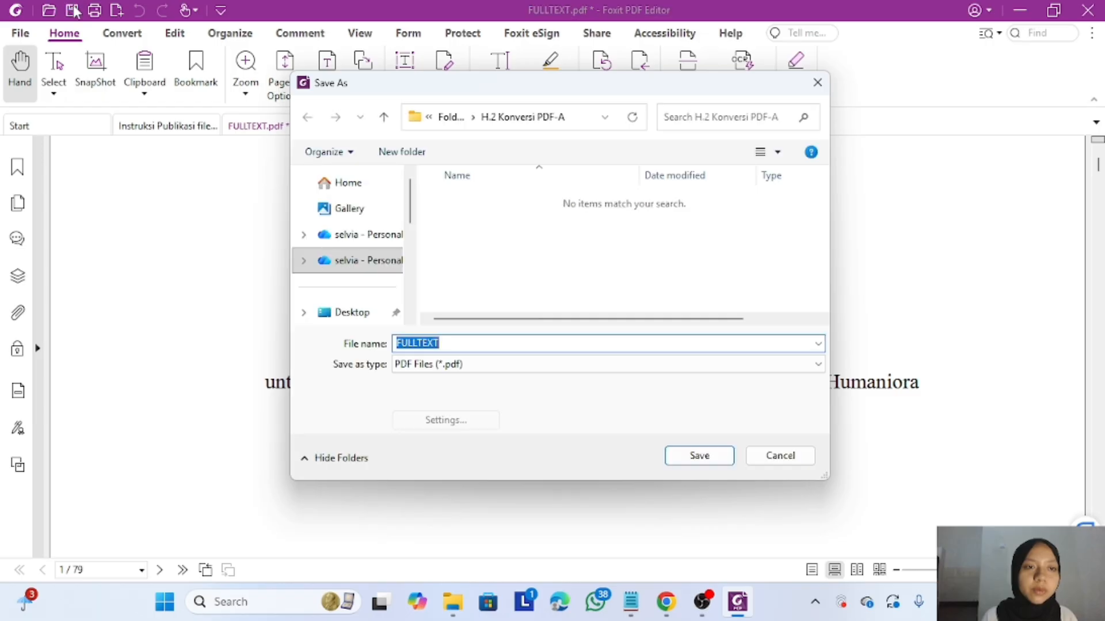
click(455, 118)
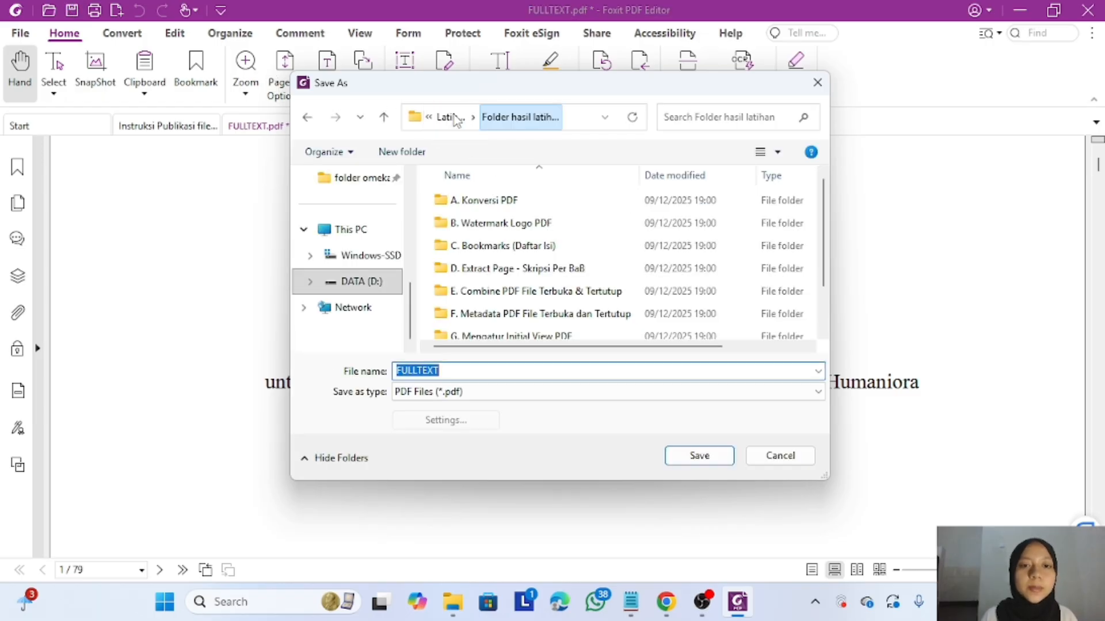
double_click(515, 202)
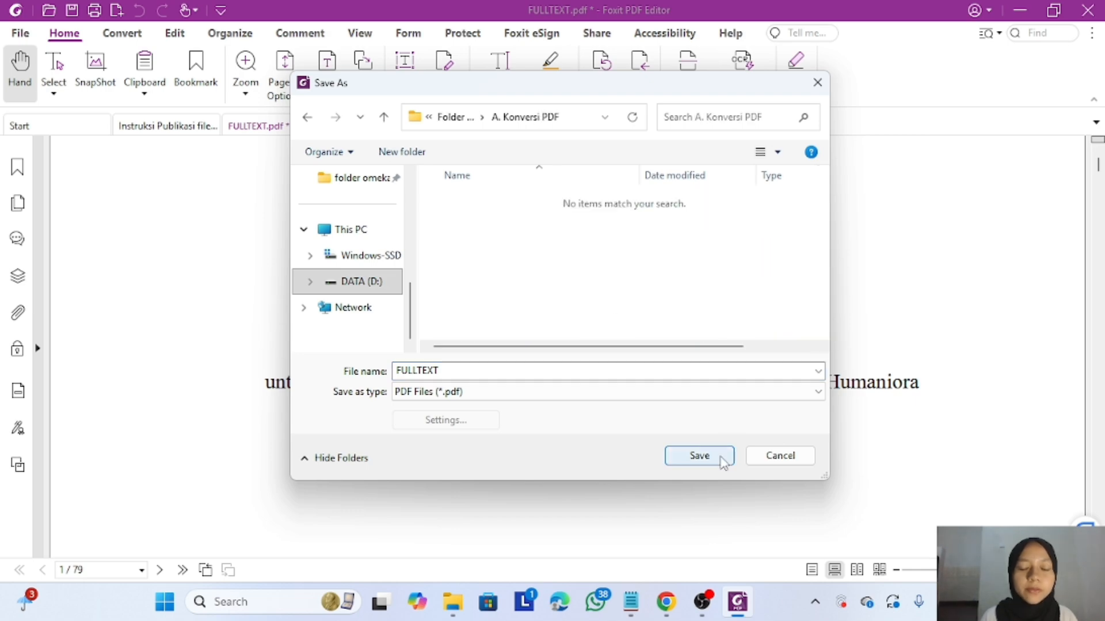
click(699, 456)
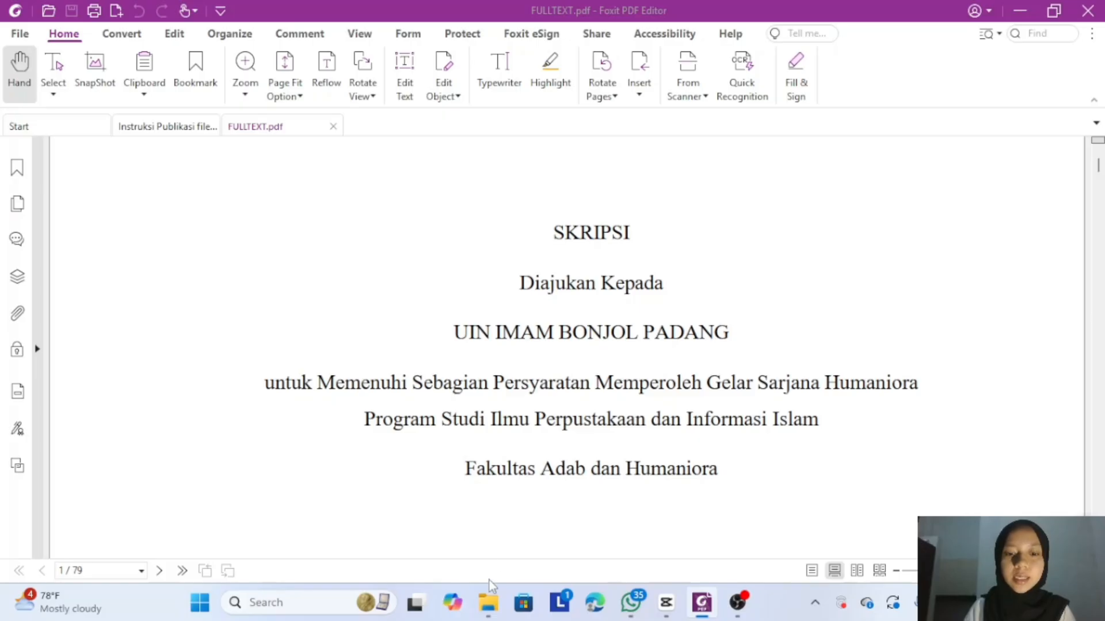
- Confirm the saved FULLTEXT PDF in Folder hasil latihan > A. Konversi PDF
mouse_move(486, 603)
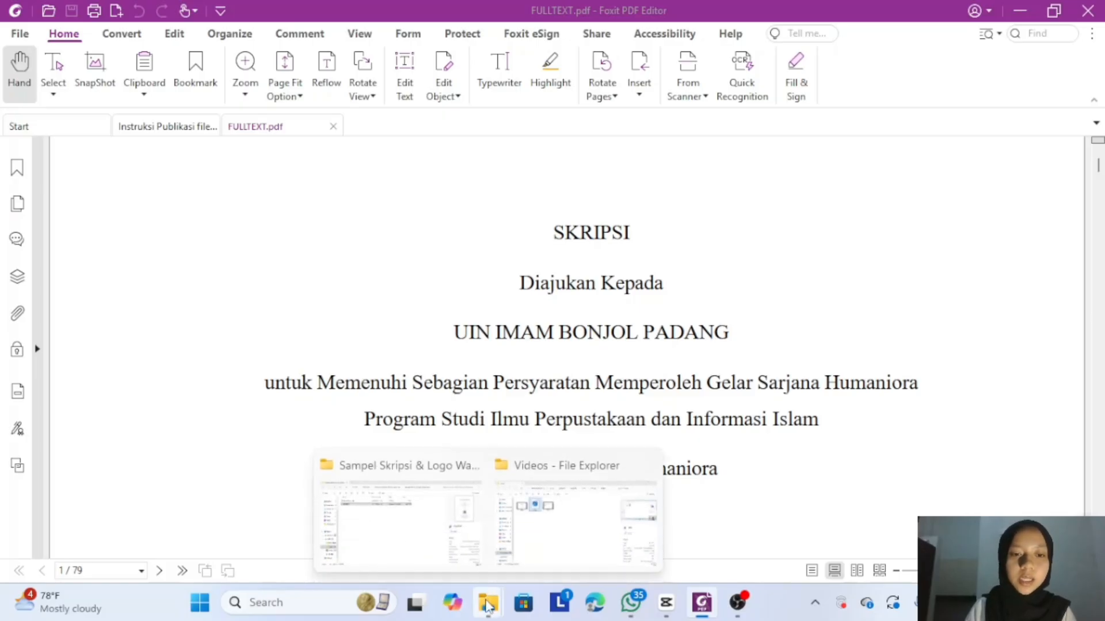
click(445, 548)
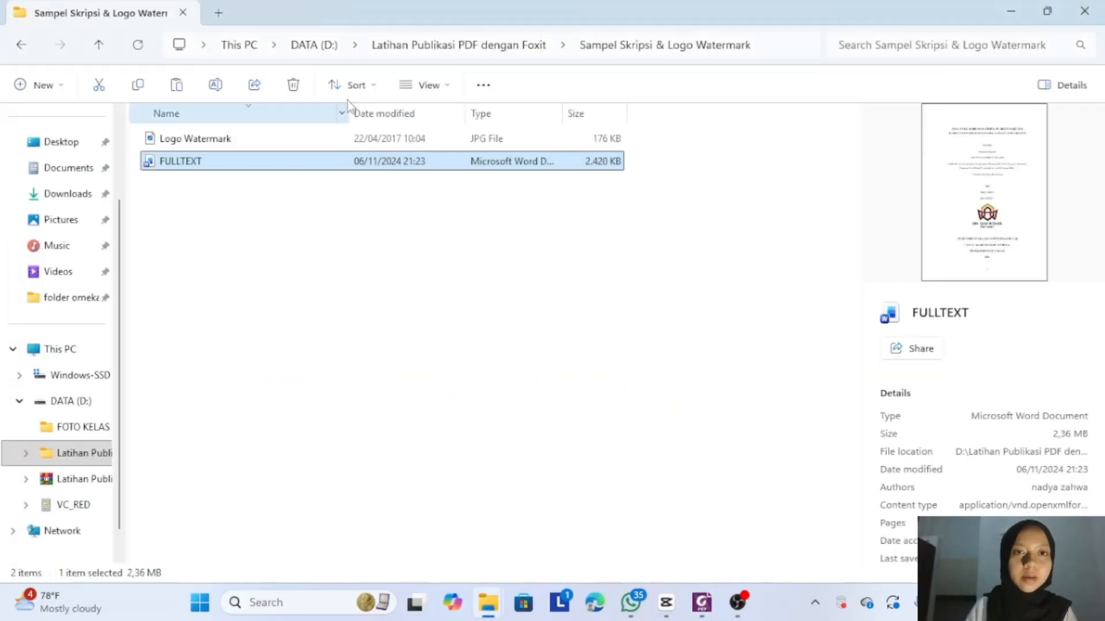
click(439, 51)
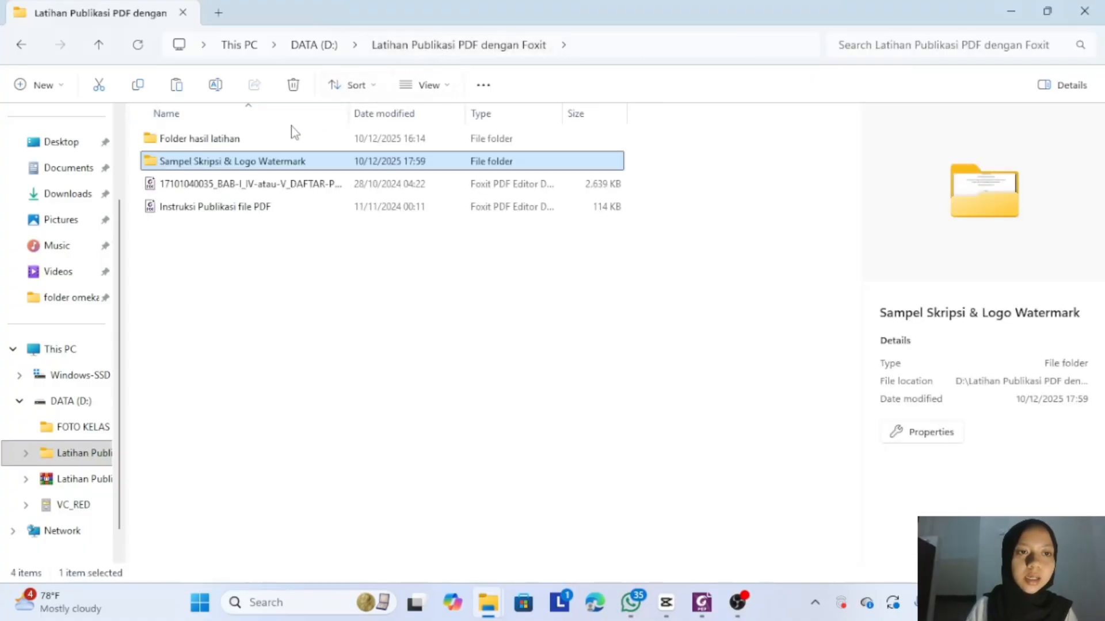
click(282, 140)
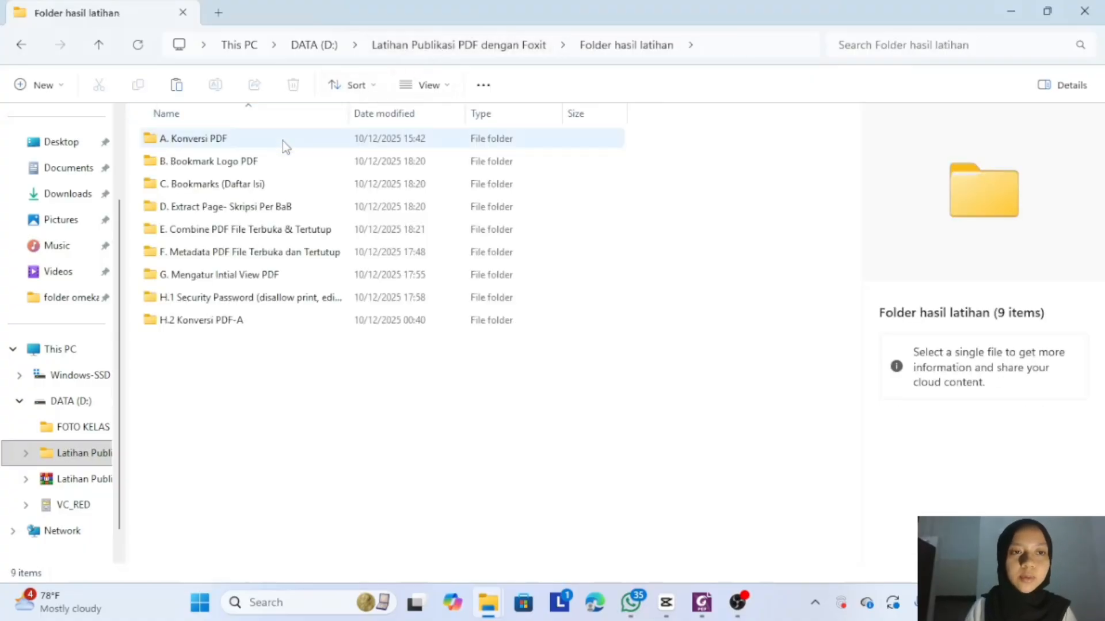
double_click(282, 141)
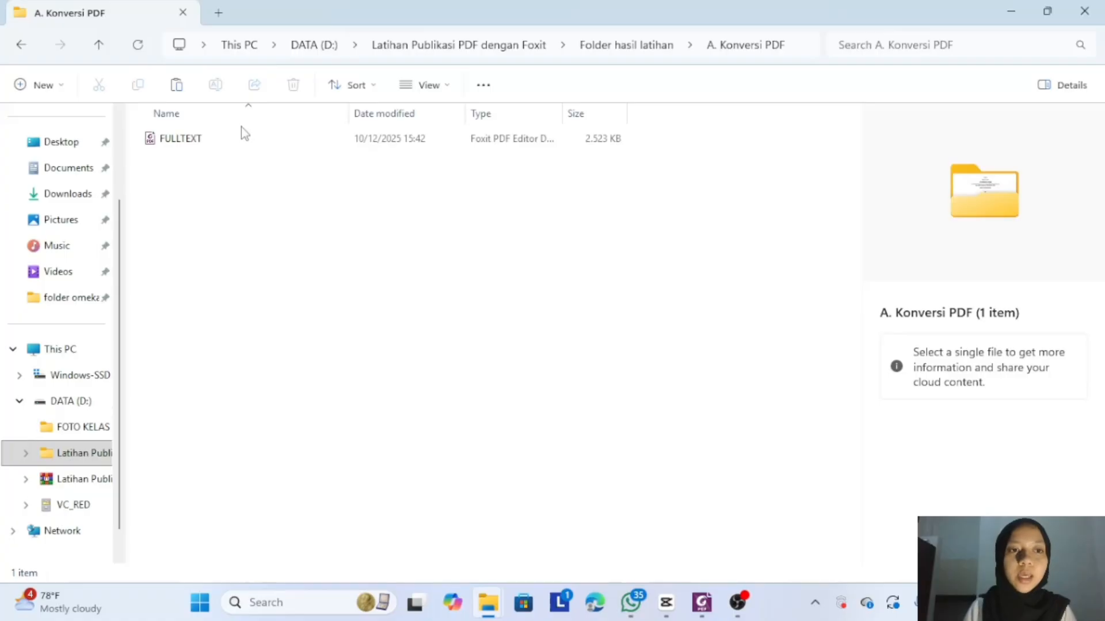
- Open the FULLTEXT Word document from Sampel Skripsi & Logo Watermark in Microsoft Word
click(421, 50)
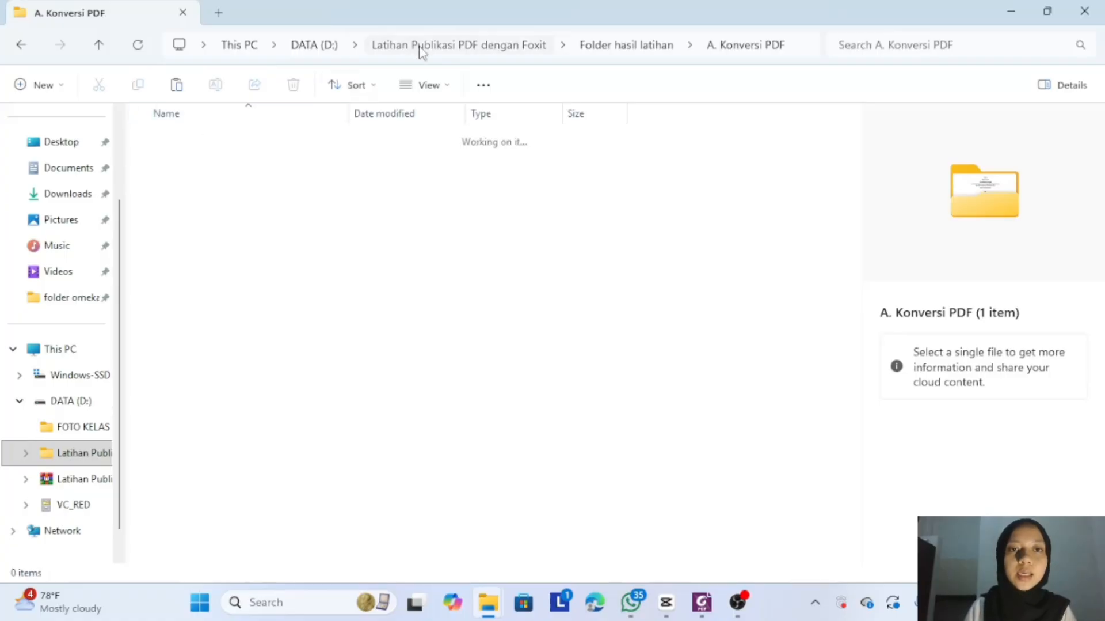
double_click(297, 161)
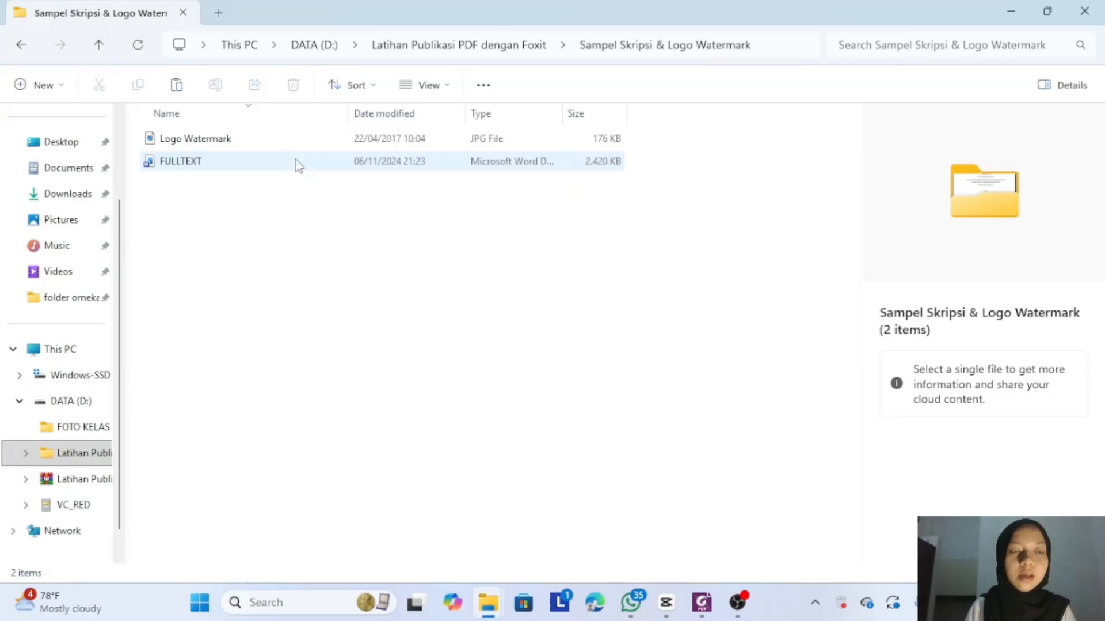
double_click(296, 161)
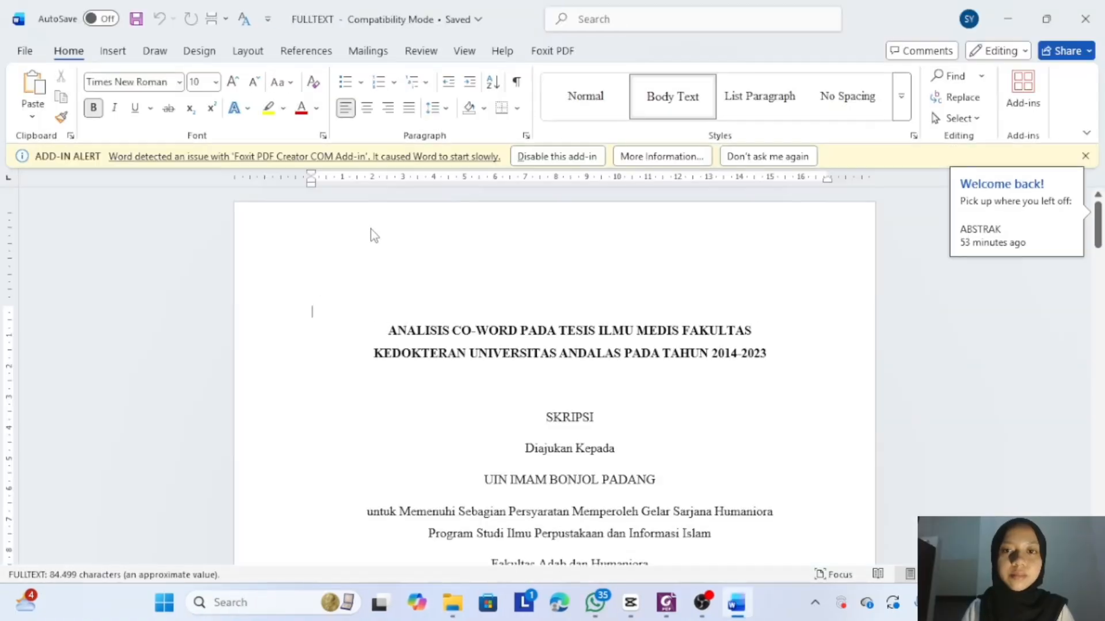
- Accept Foxit PDF settings in Word, create the FULLTEXT PDF, then switch to FULLTEXT.pdf in Foxit
click(545, 53)
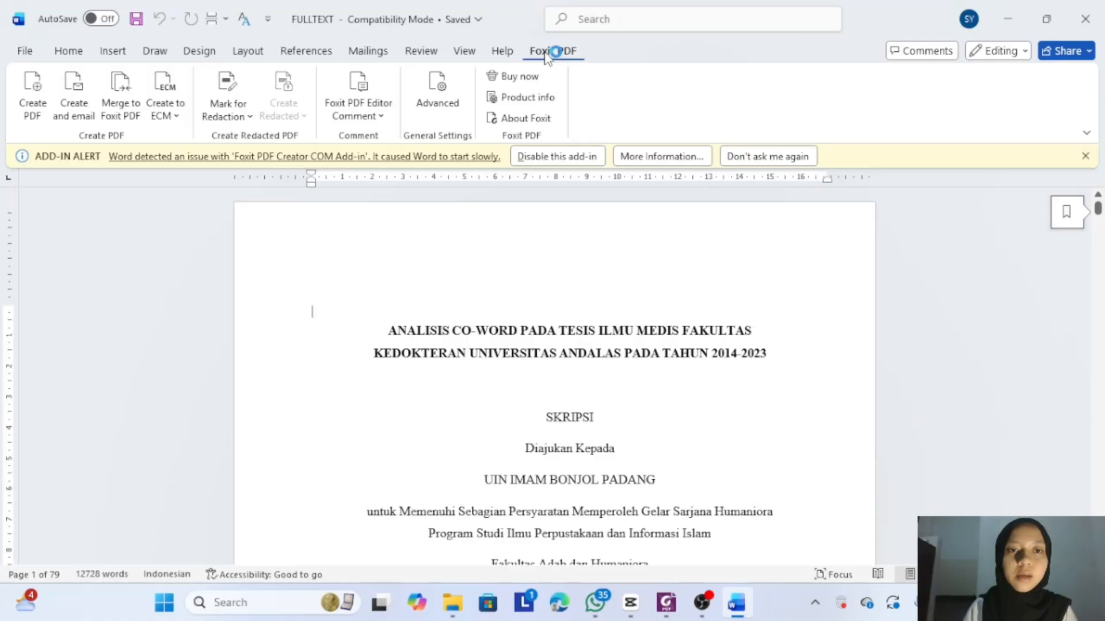
click(431, 99)
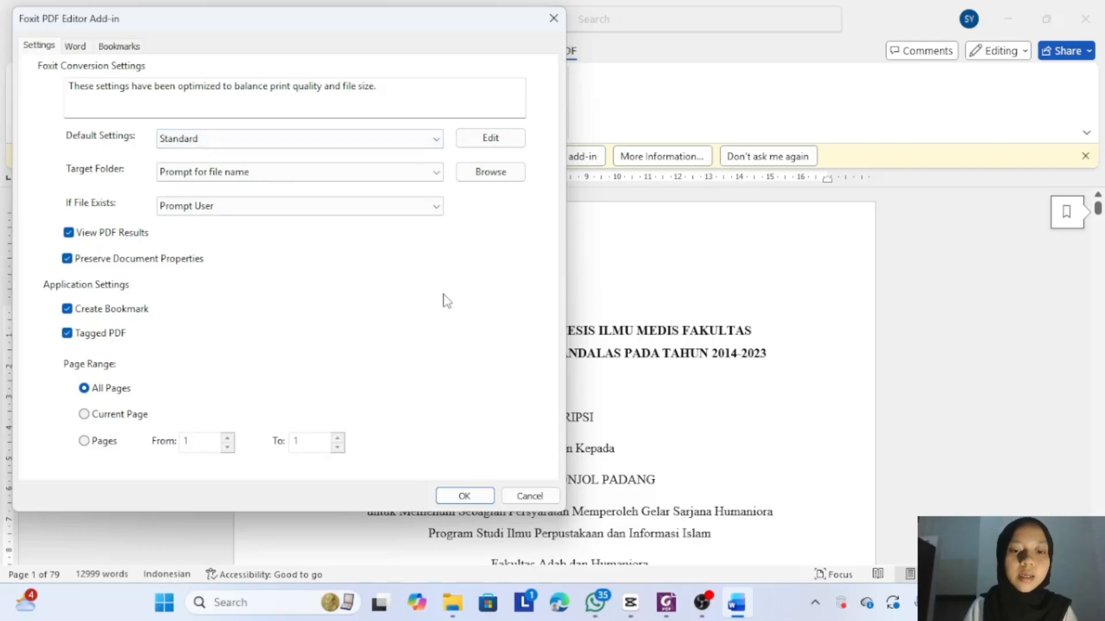
click(465, 494)
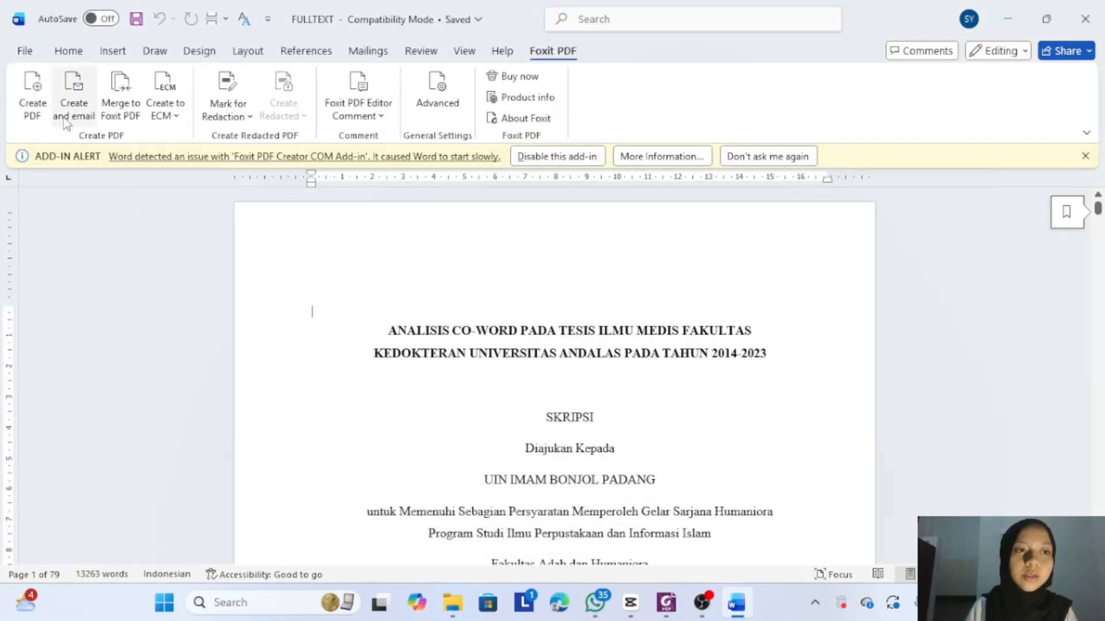
click(23, 95)
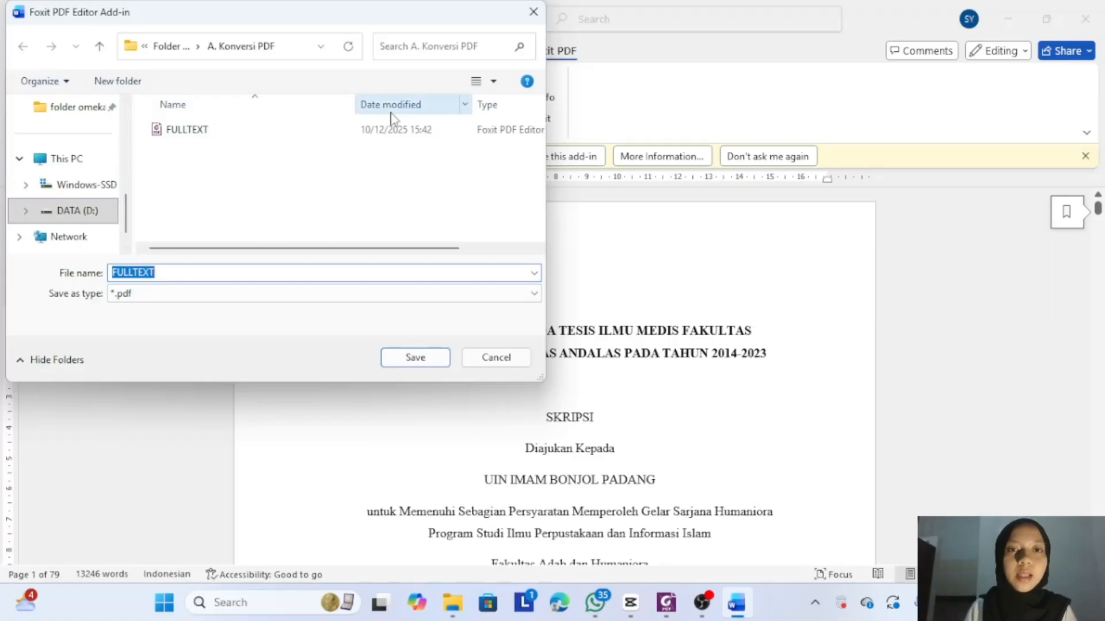
click(531, 17)
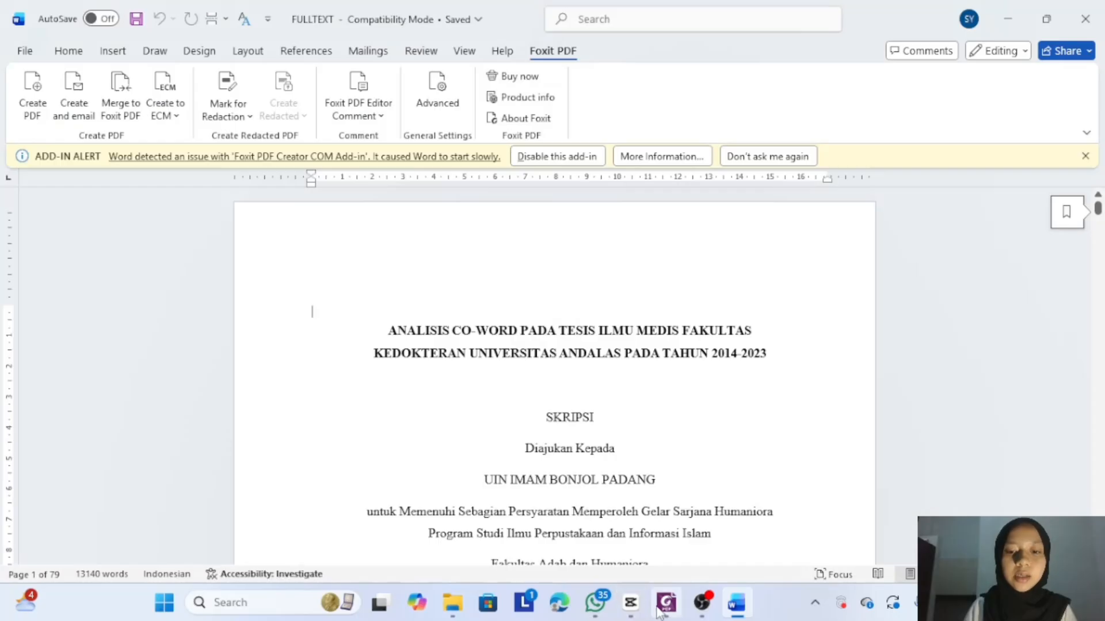
mouse_move(666, 601)
click(633, 530)
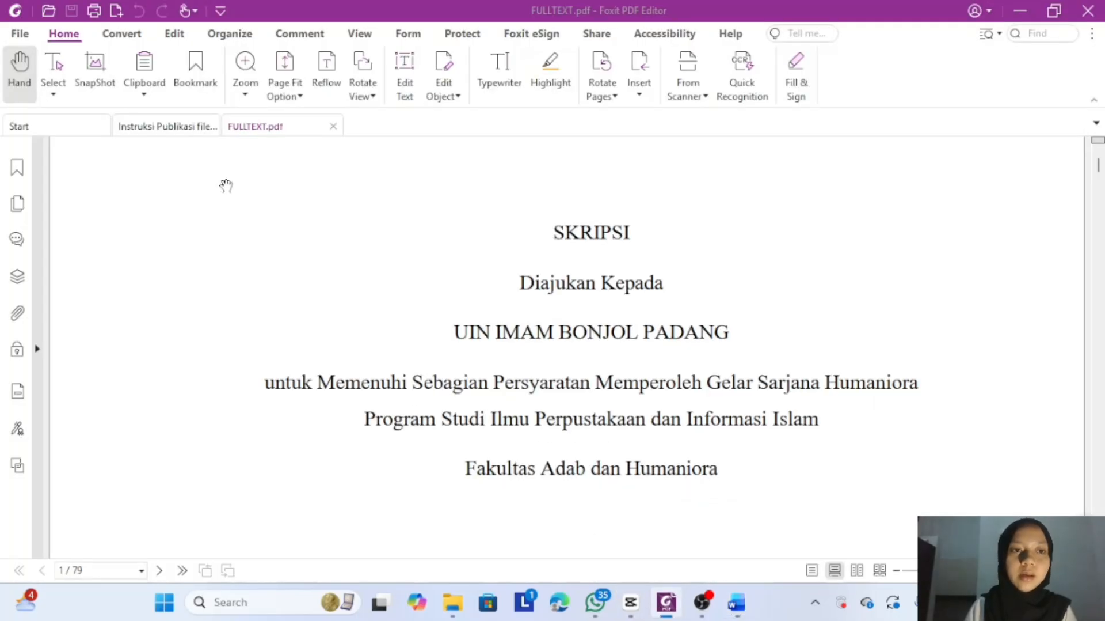
- Close FULLTEXT.pdf and highlight item A, 'Konversi File Fulltext skripsi menjadi PDF', in yellow
click(333, 126)
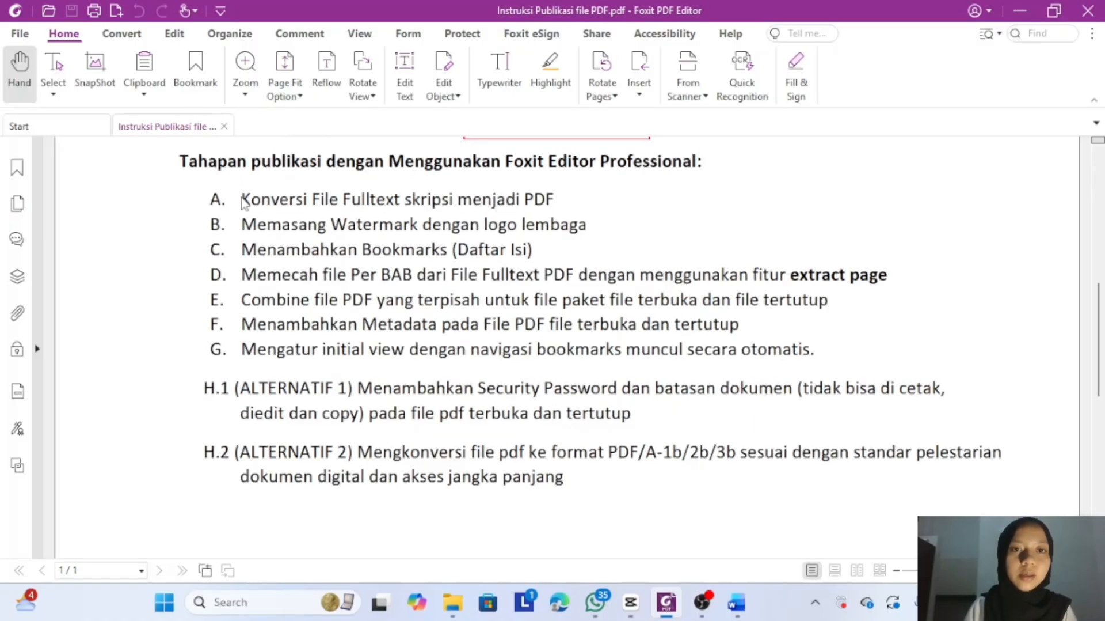
drag(249, 196, 555, 200)
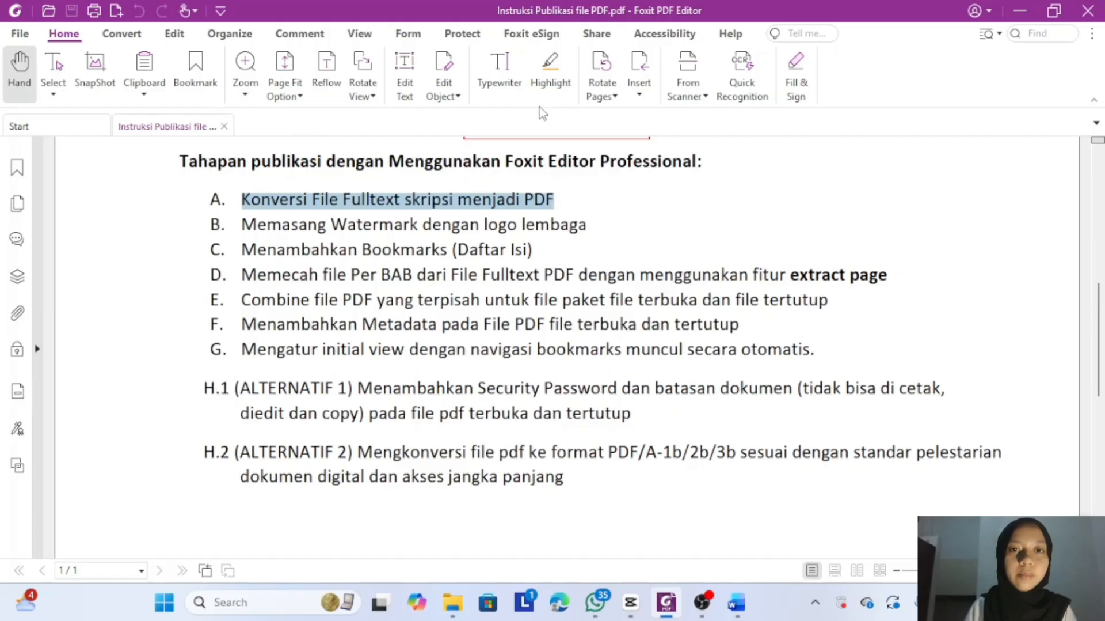
click(551, 86)
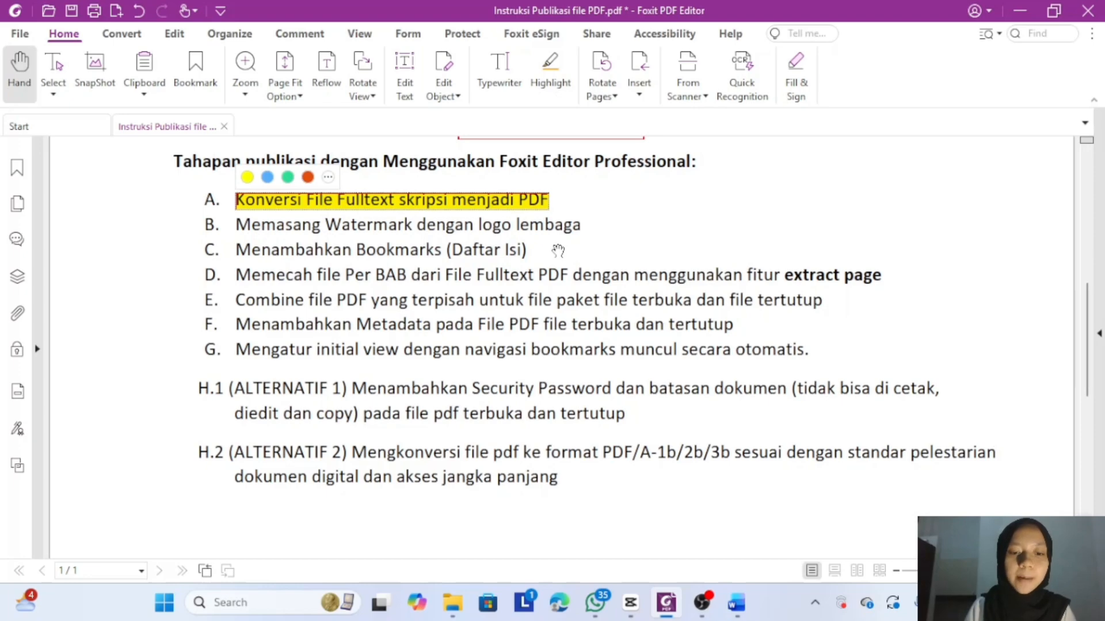
mouse_move(454, 608)
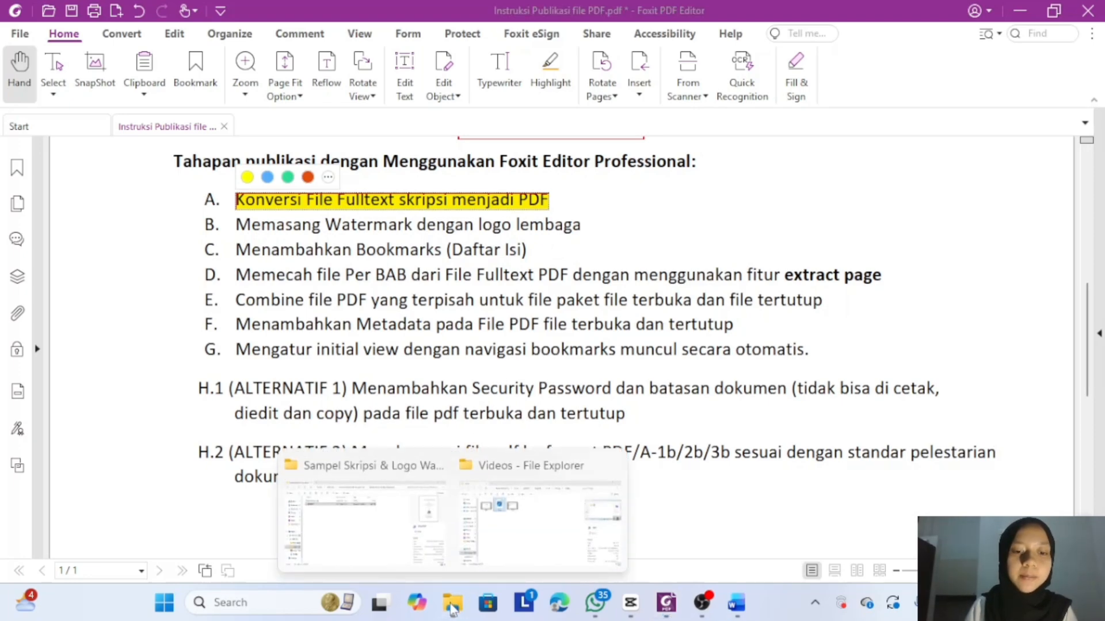
- Copy the FULLTEXT PDF from Folder hasil latihan > A. Konversi PDF
click(365, 515)
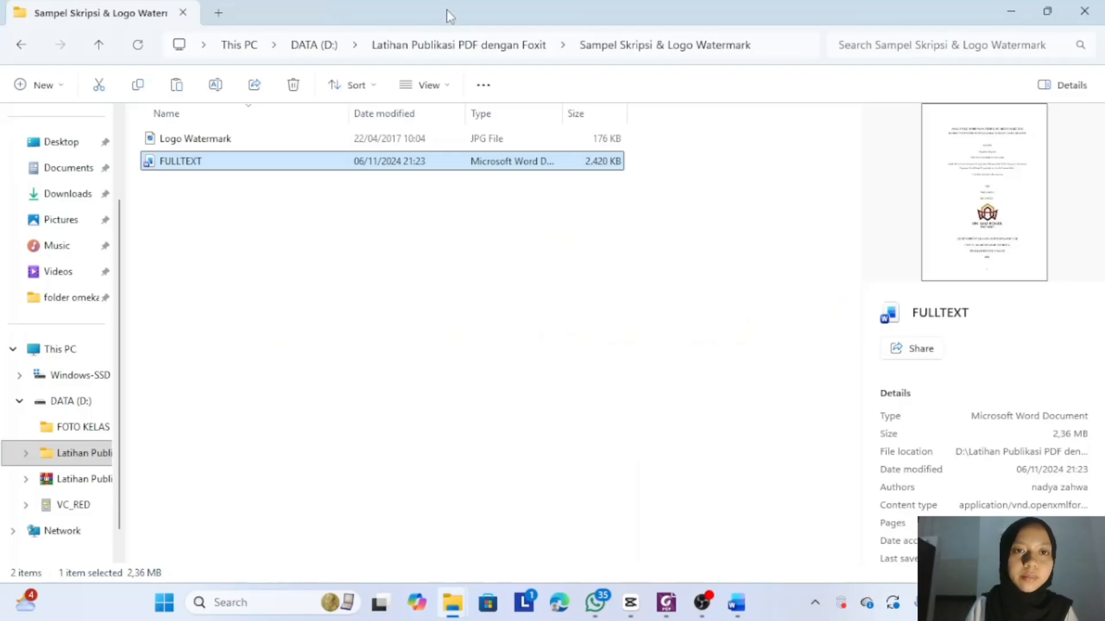
click(443, 46)
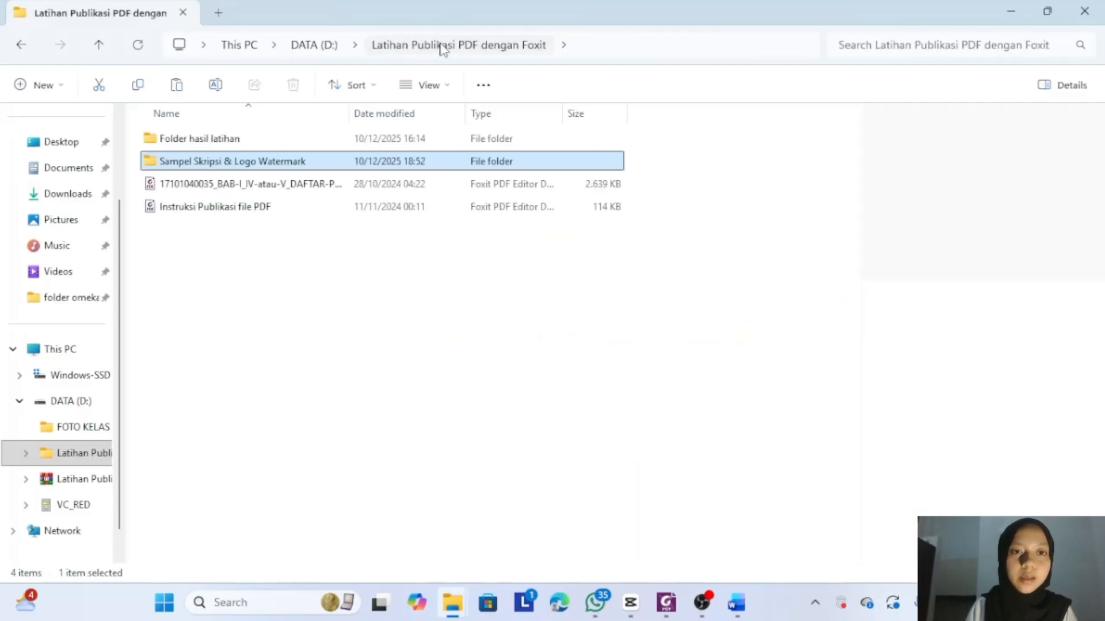
double_click(299, 140)
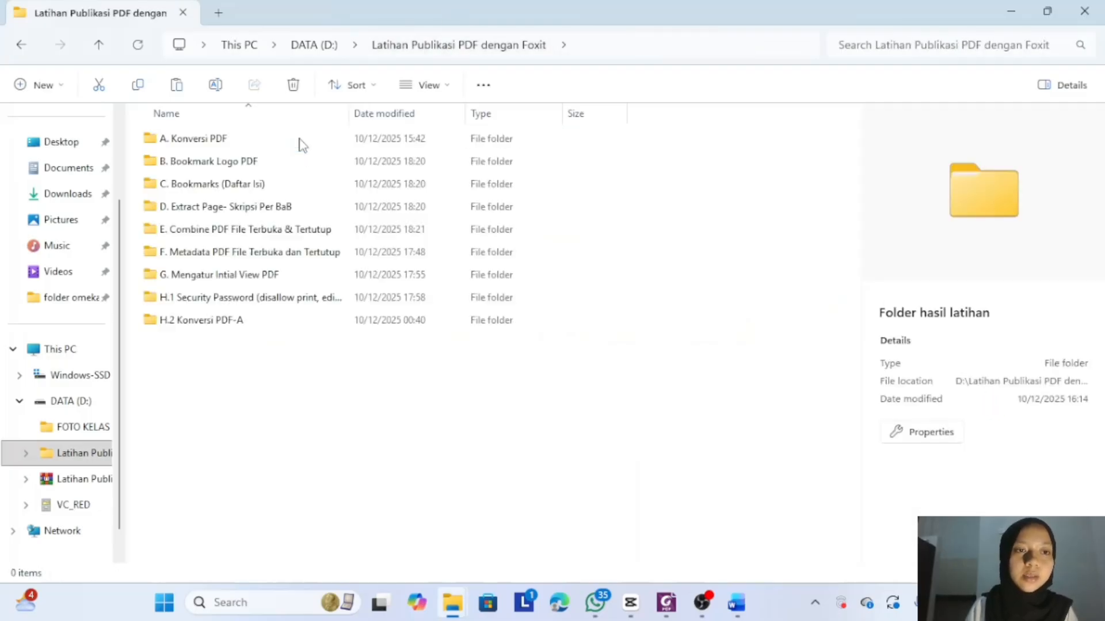
click(299, 139)
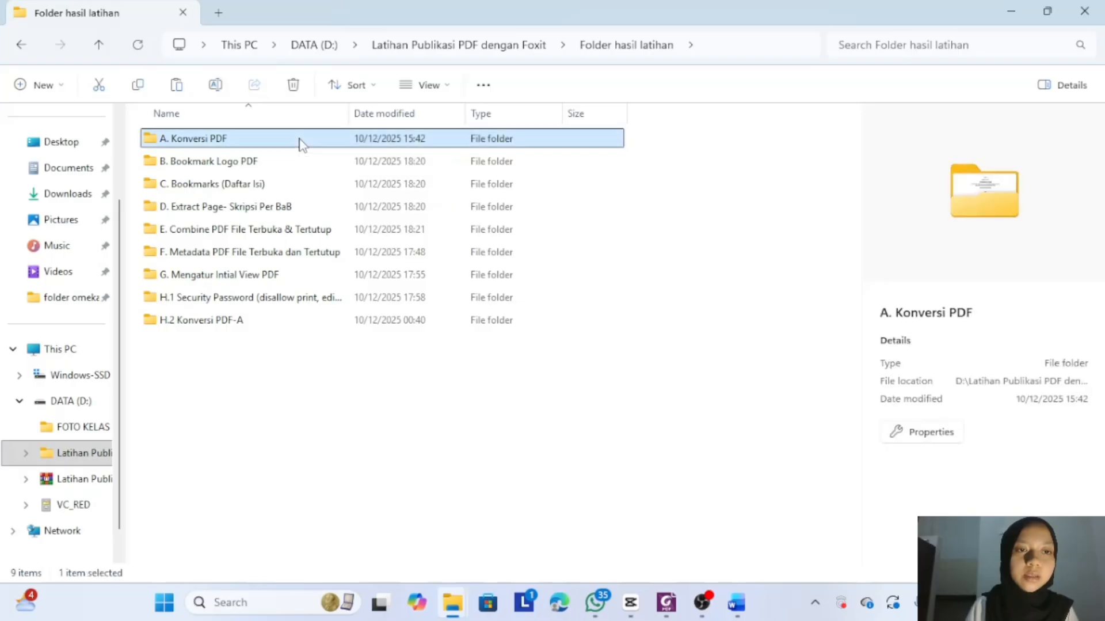
double_click(300, 141)
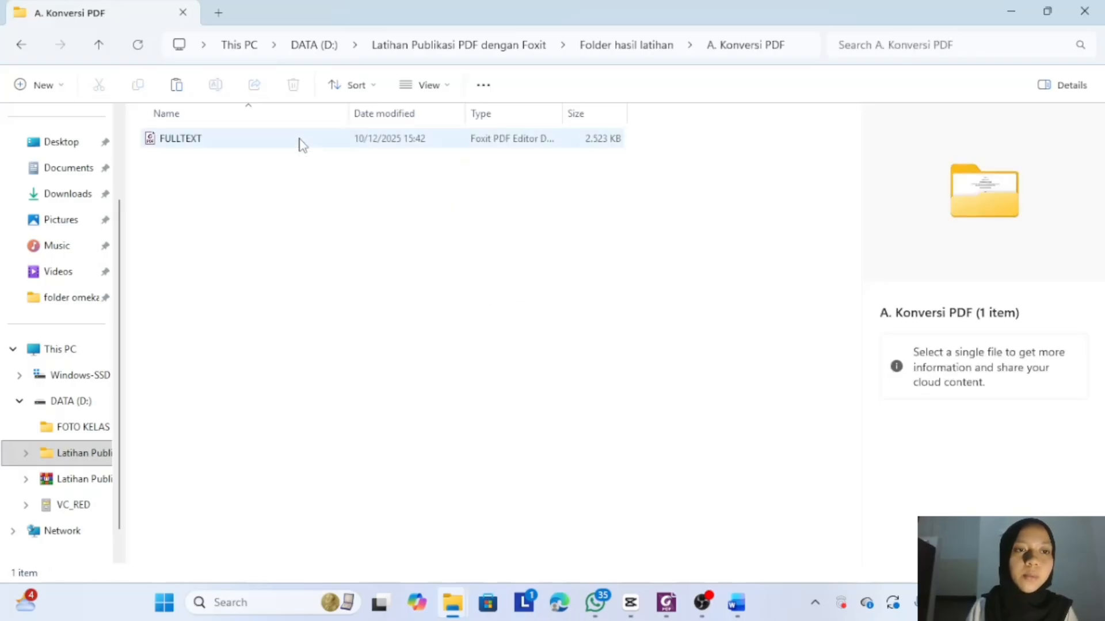
right_click(299, 142)
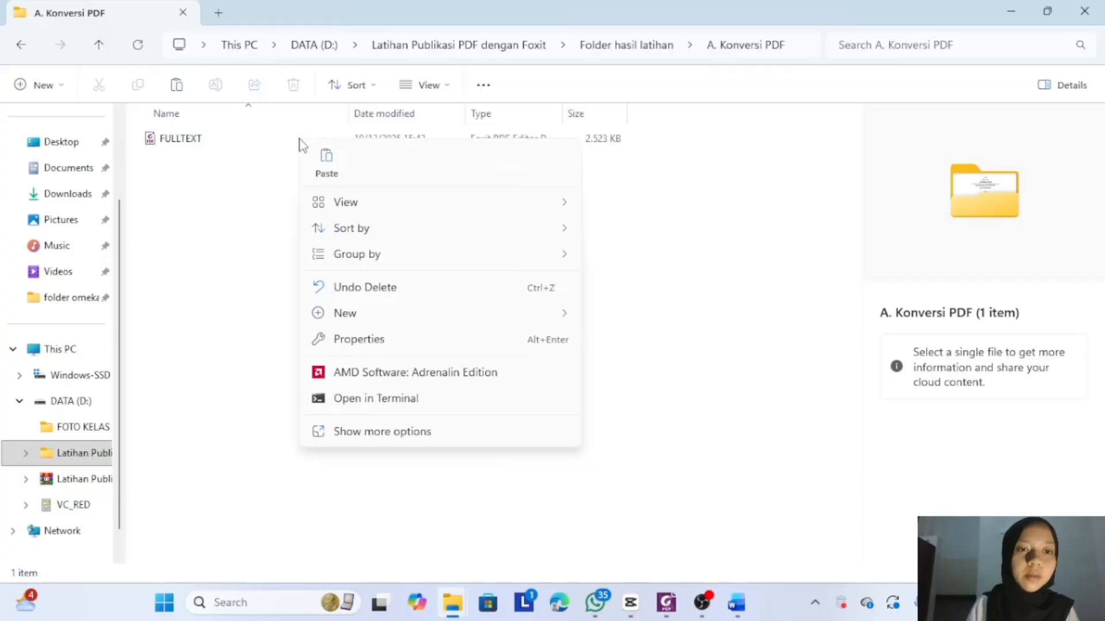
click(278, 143)
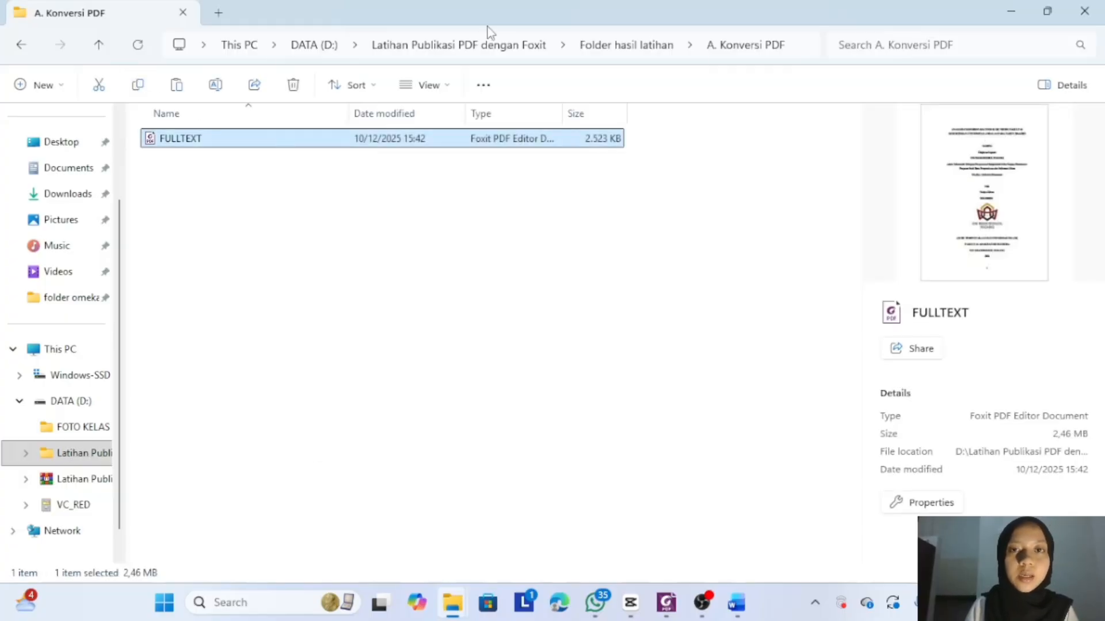
- Paste FULLTEXT into the B. Bookmark Logo PDF folder and open it in Foxit
click(592, 51)
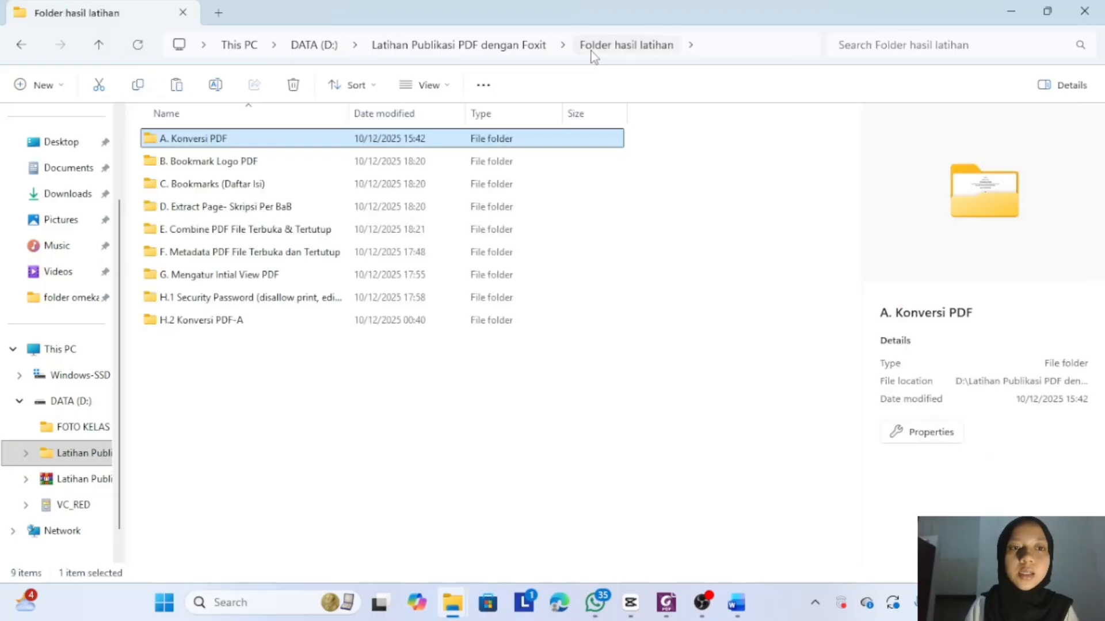
double_click(288, 162)
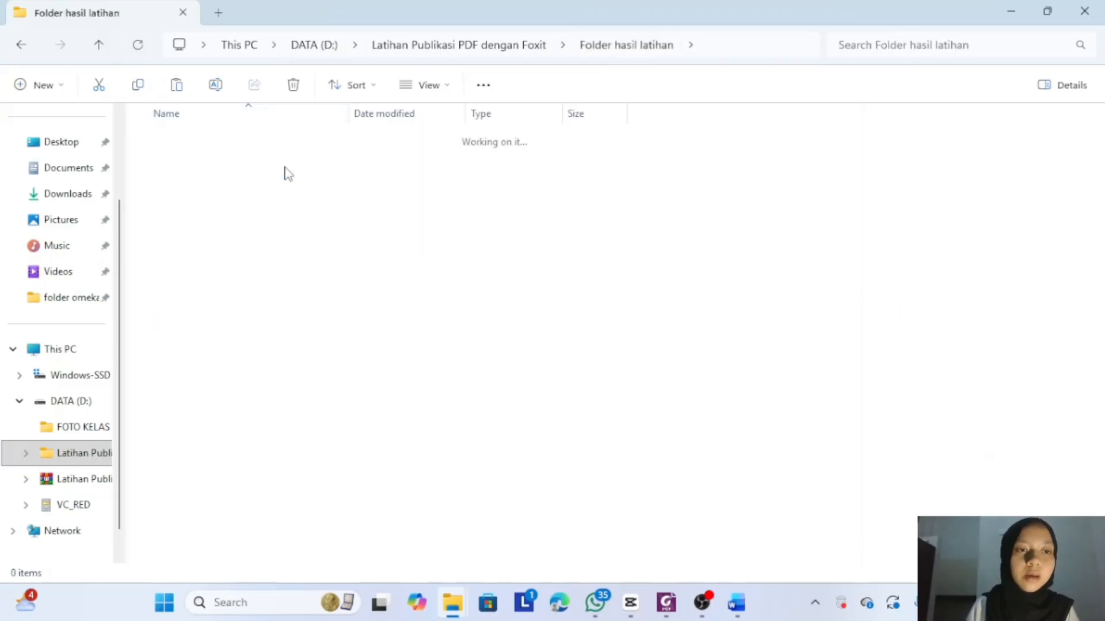
click(177, 87)
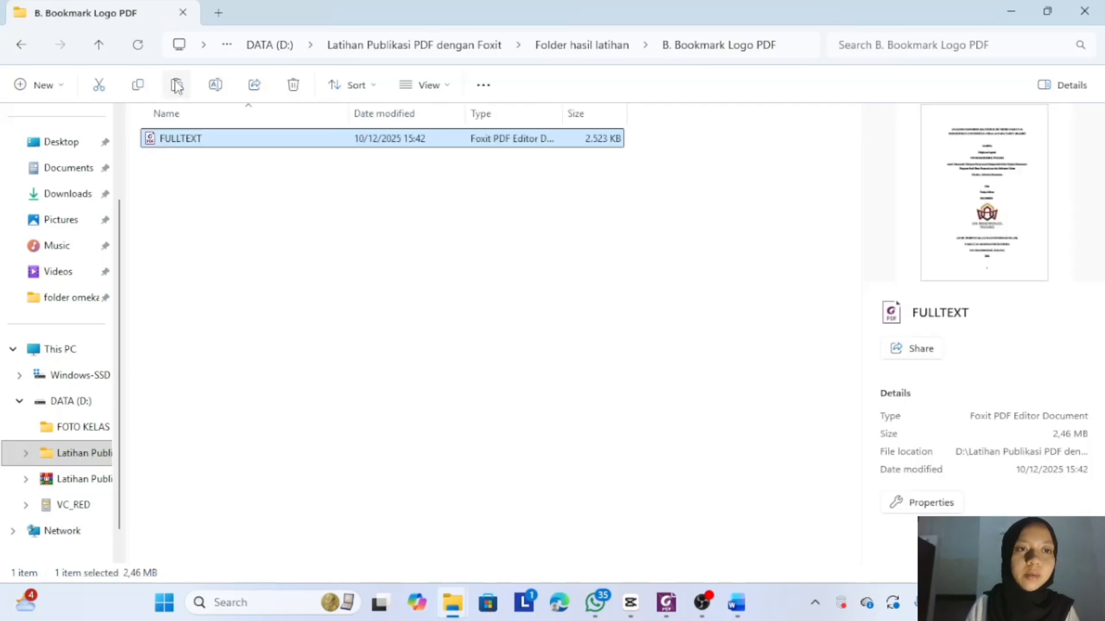
double_click(190, 144)
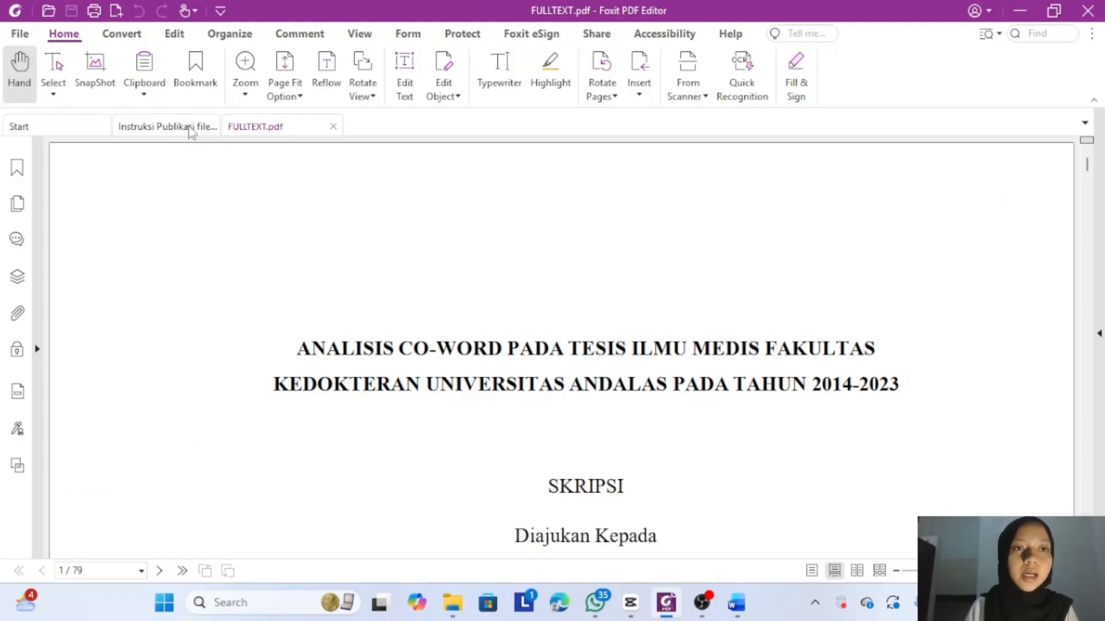
- Start a new watermark via Organize > Watermark > Add, using a File source, and browse for the image
click(224, 41)
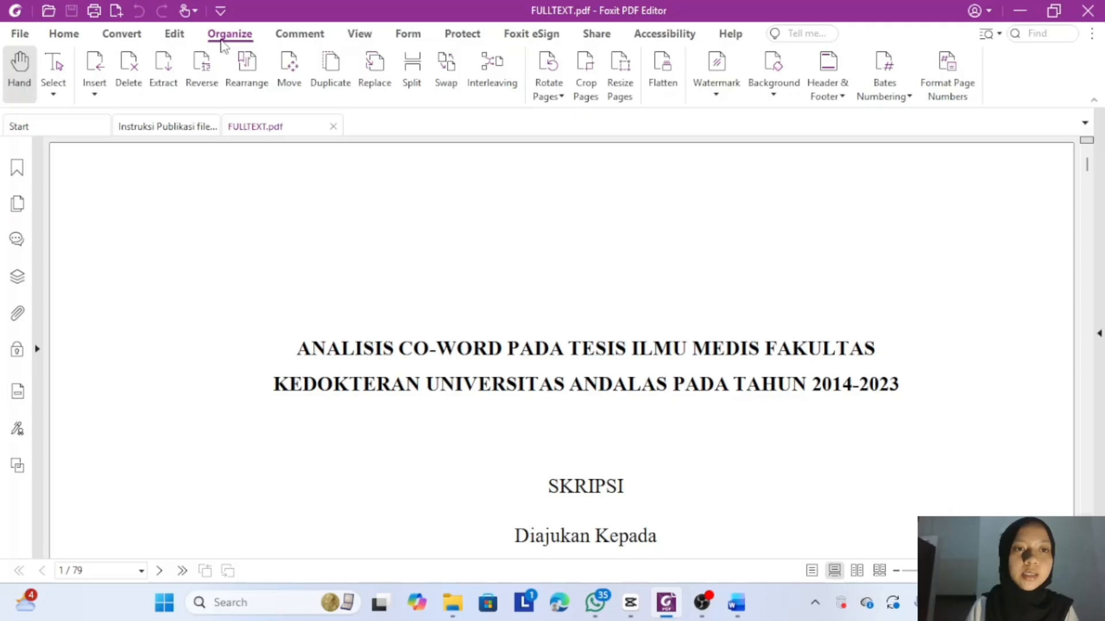
click(714, 92)
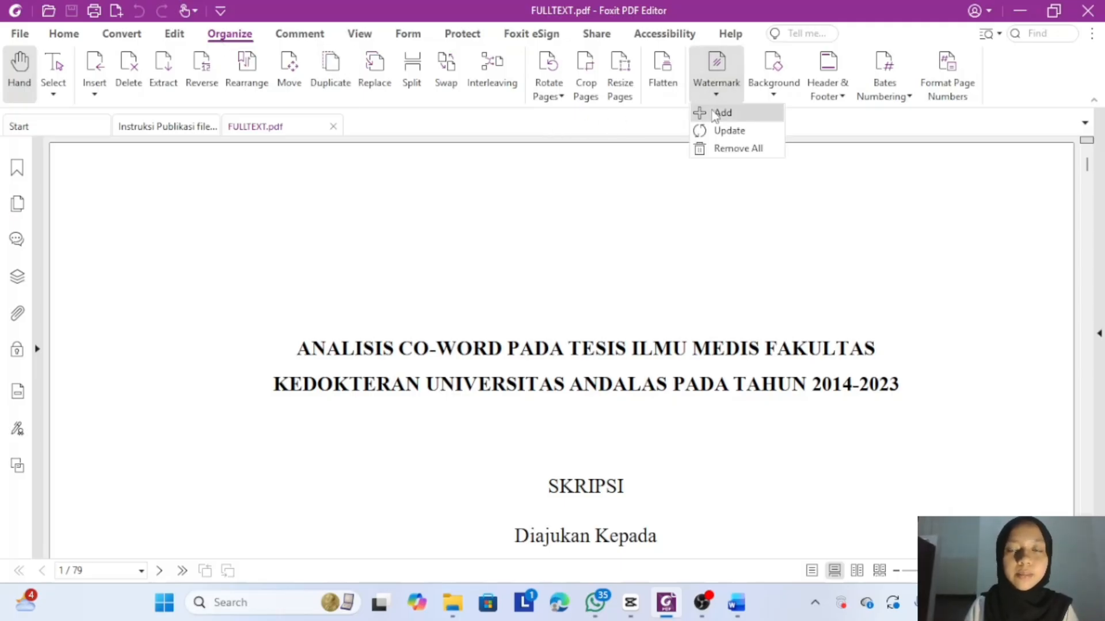
click(714, 113)
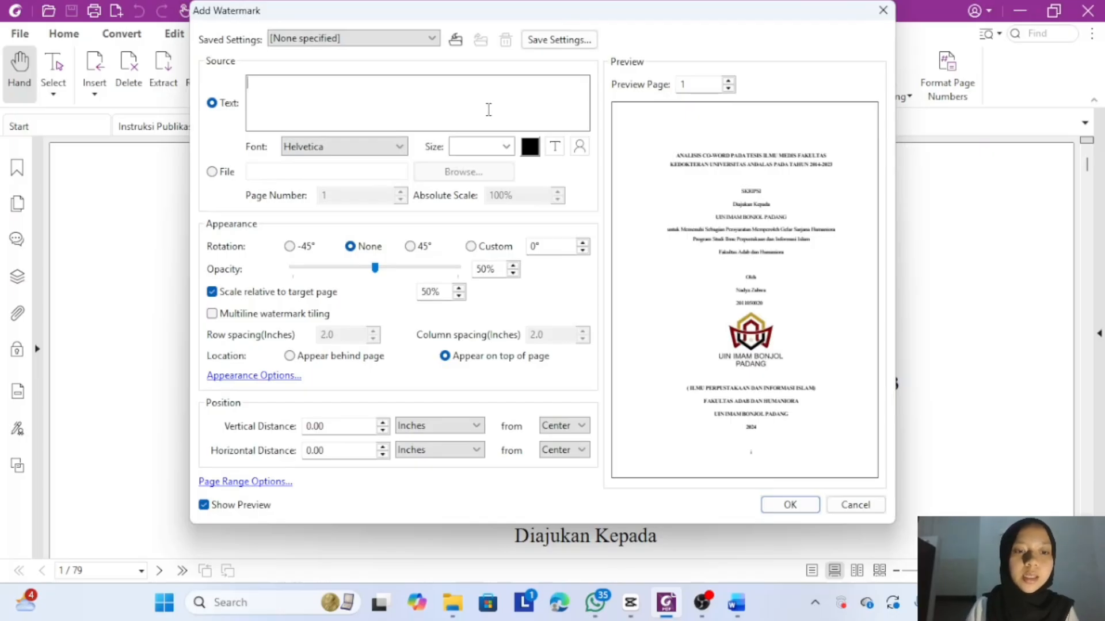
text(H)
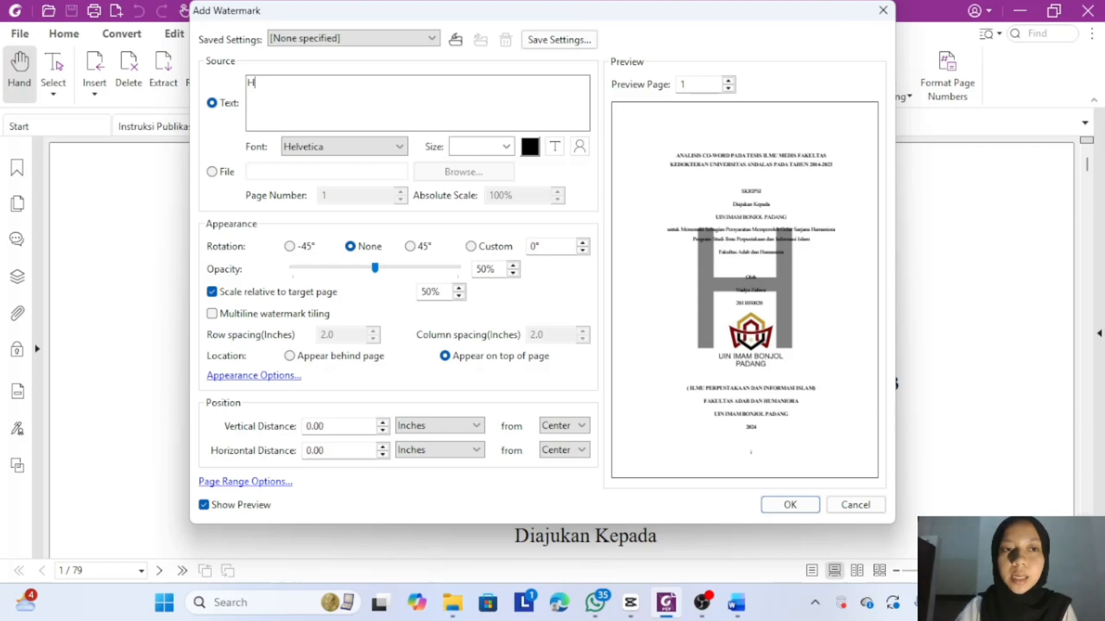
key(BackSpace)
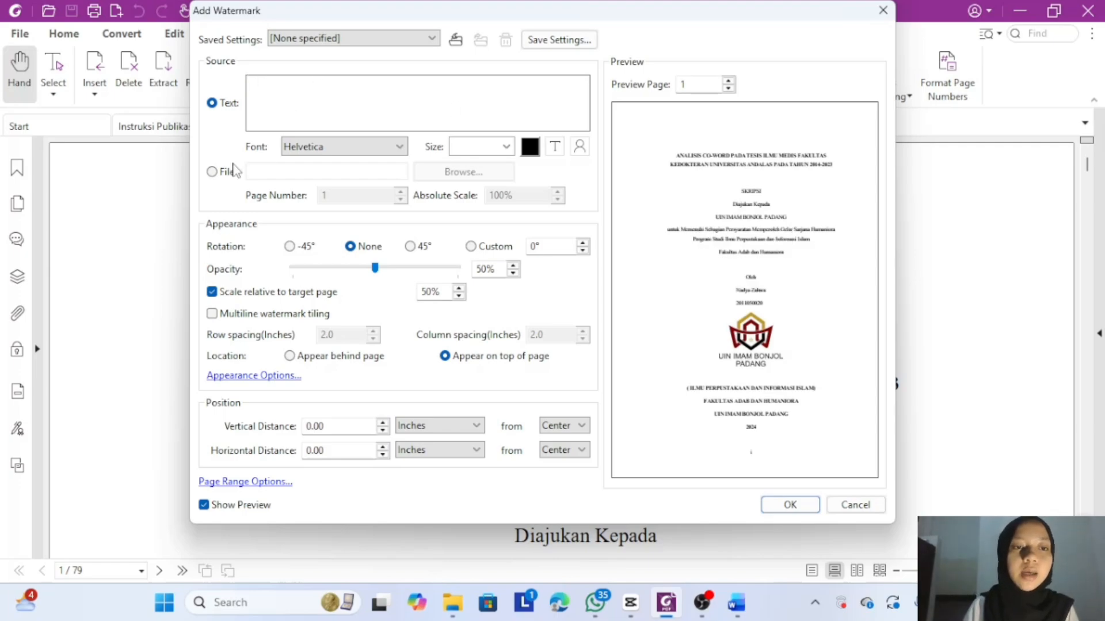
click(217, 174)
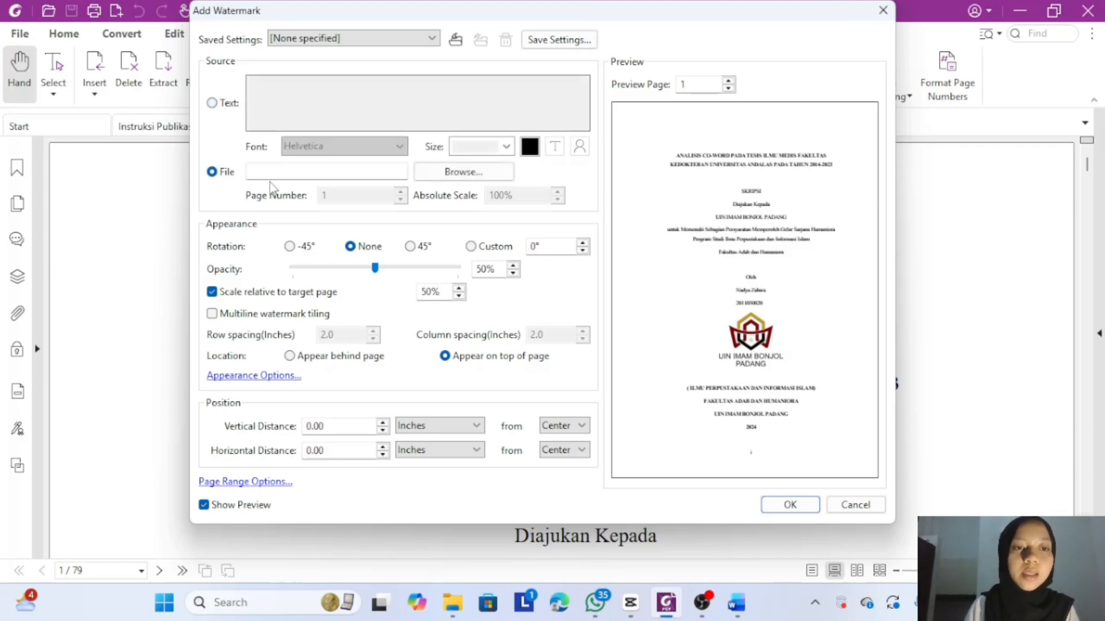
click(483, 182)
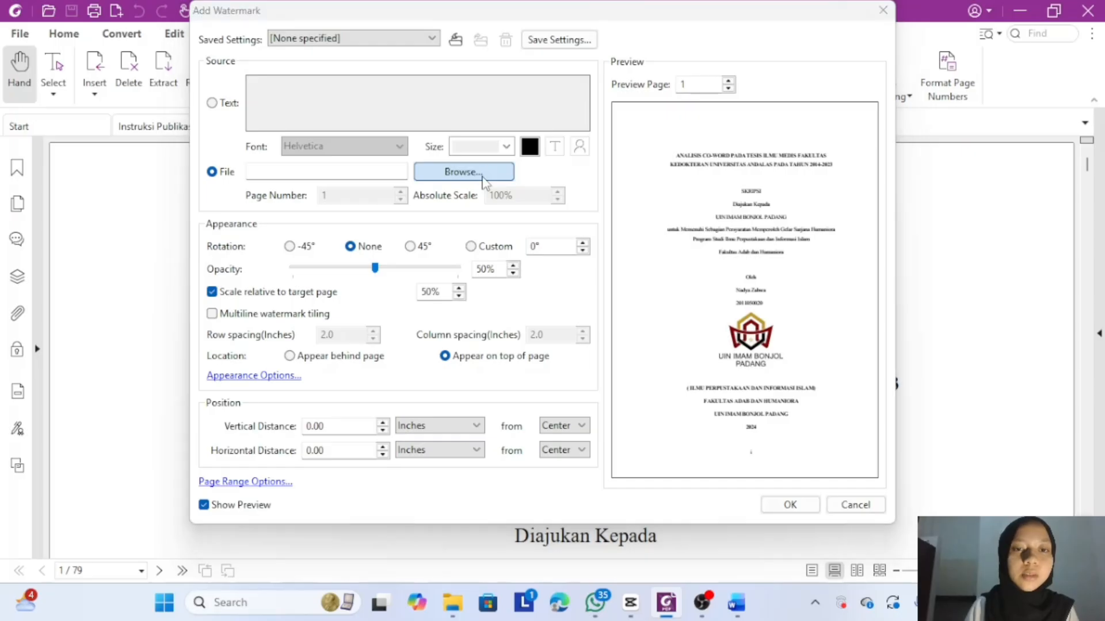
- Load Logo Watermark.jpg from the Sampel Skripsi & Logo Watermark folder as the watermark
click(490, 209)
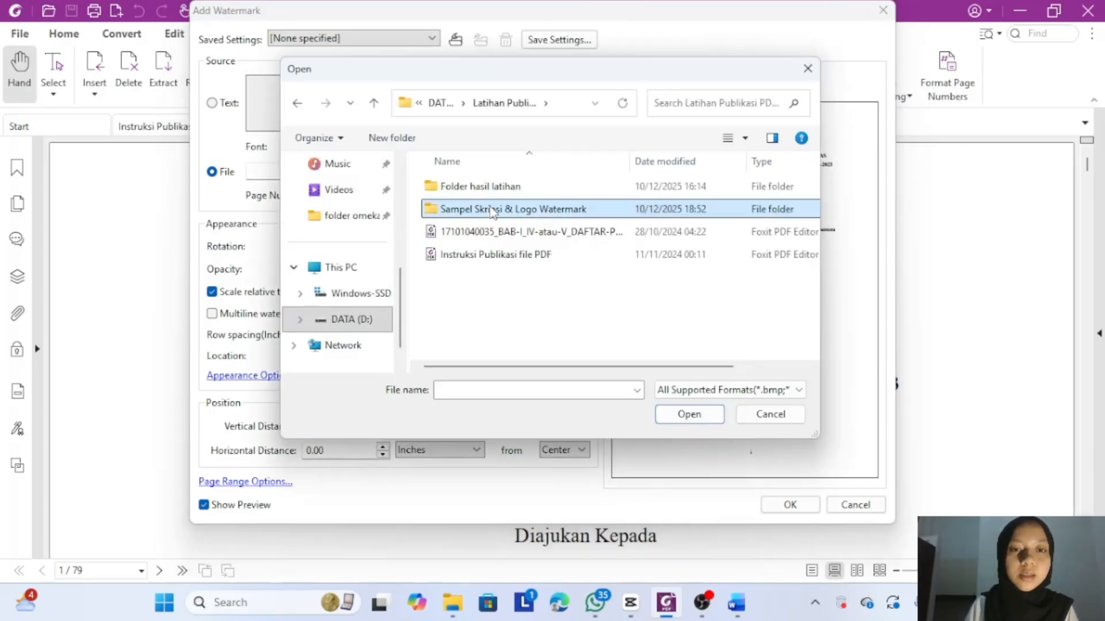
double_click(490, 209)
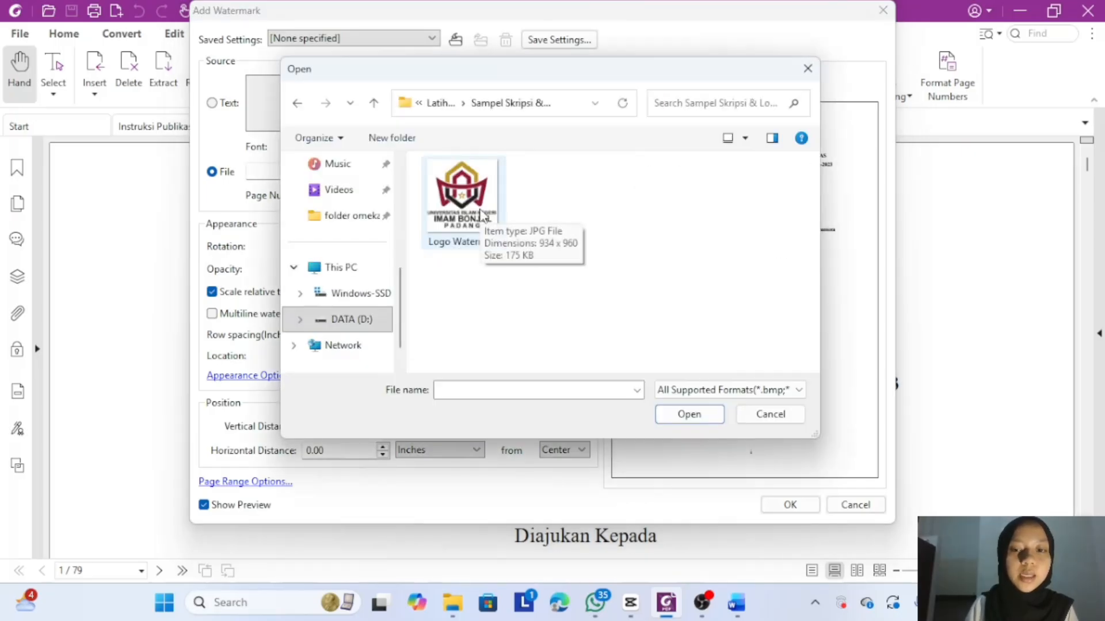
click(482, 214)
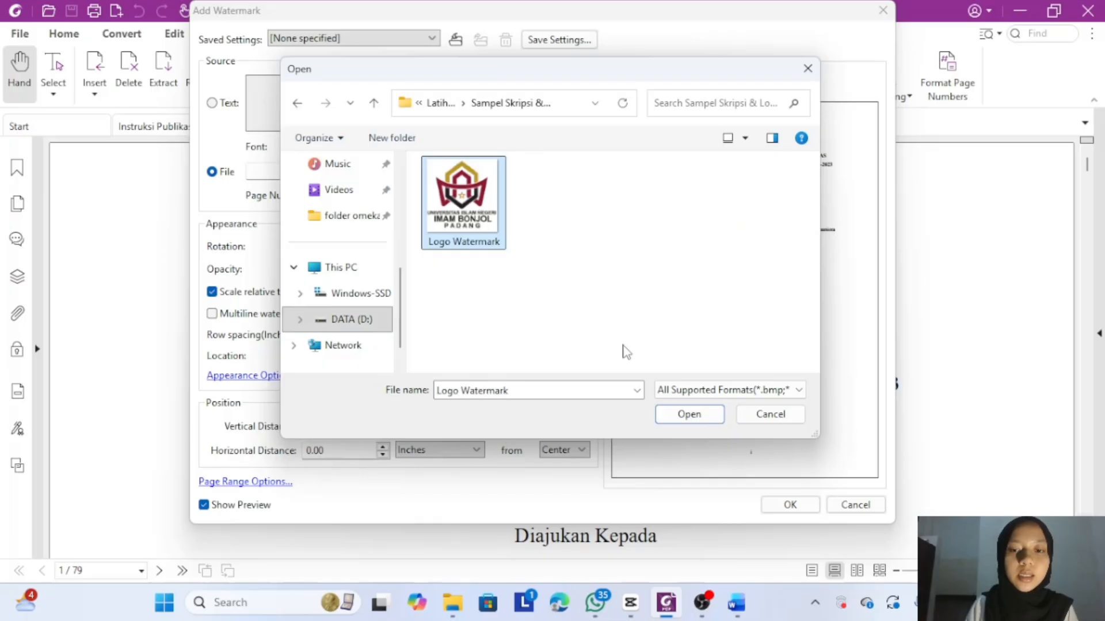
click(659, 415)
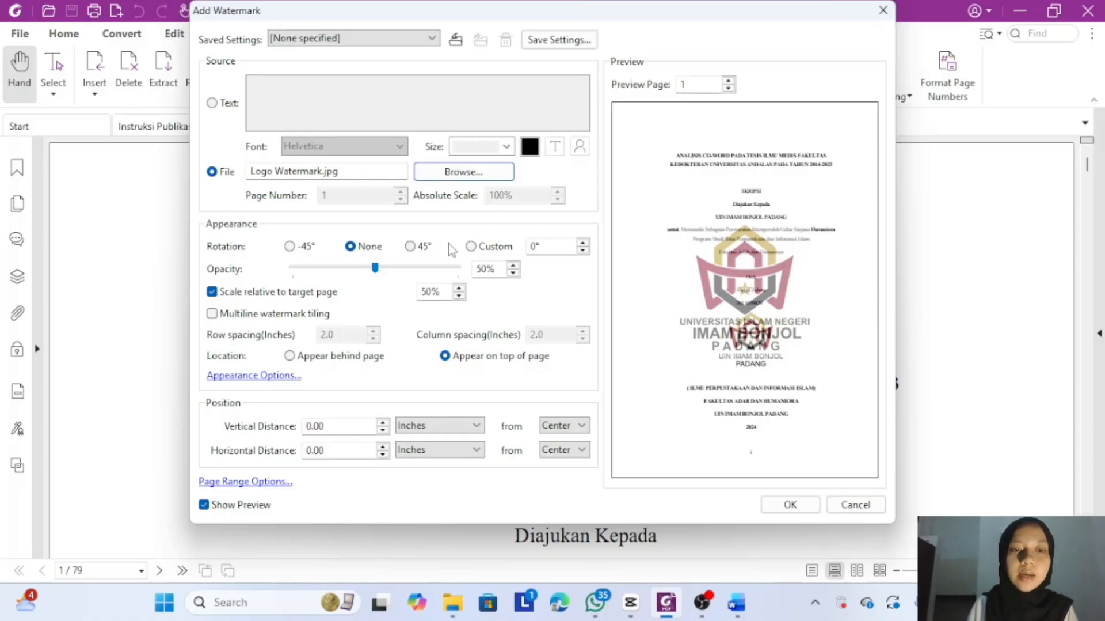
- Lower the watermark opacity to 25%
click(356, 269)
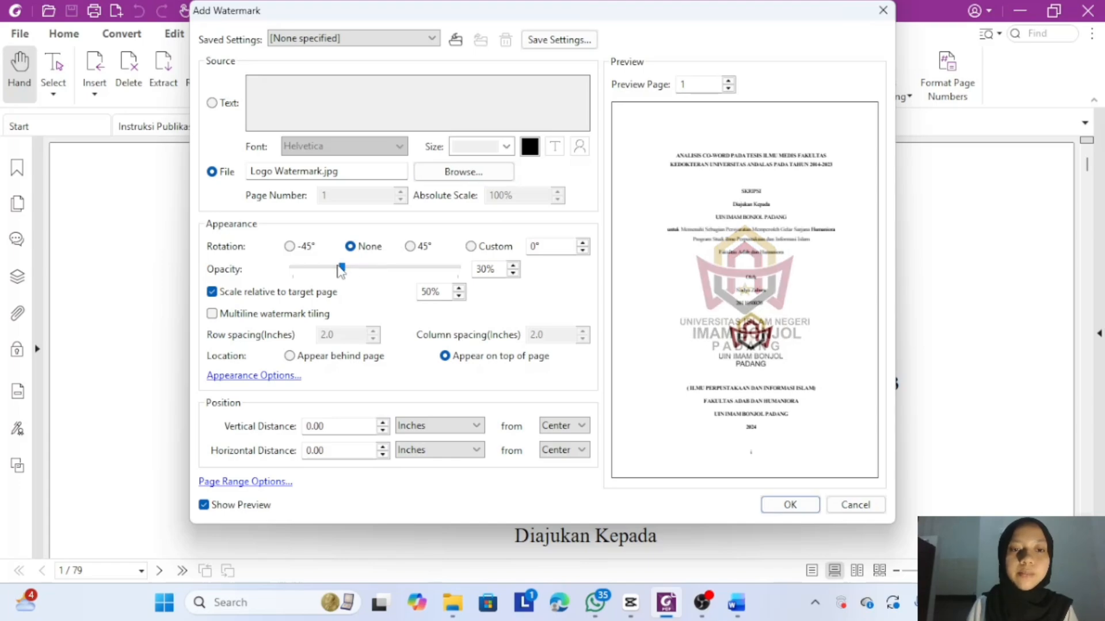
scroll(340, 271, down, 2)
click(341, 268)
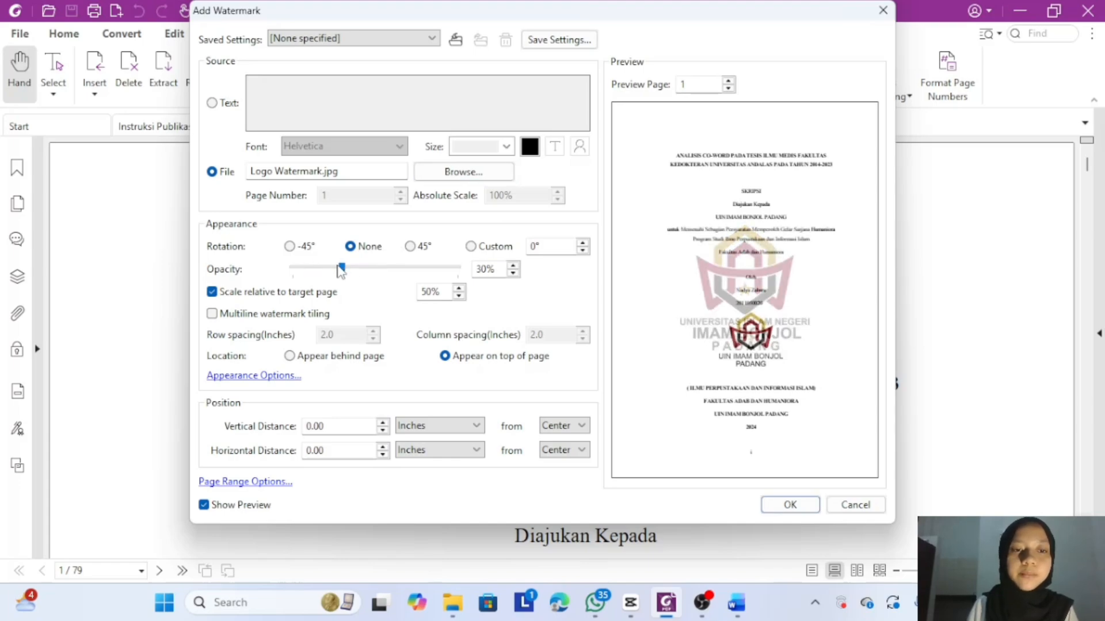
click(513, 272)
click(513, 273)
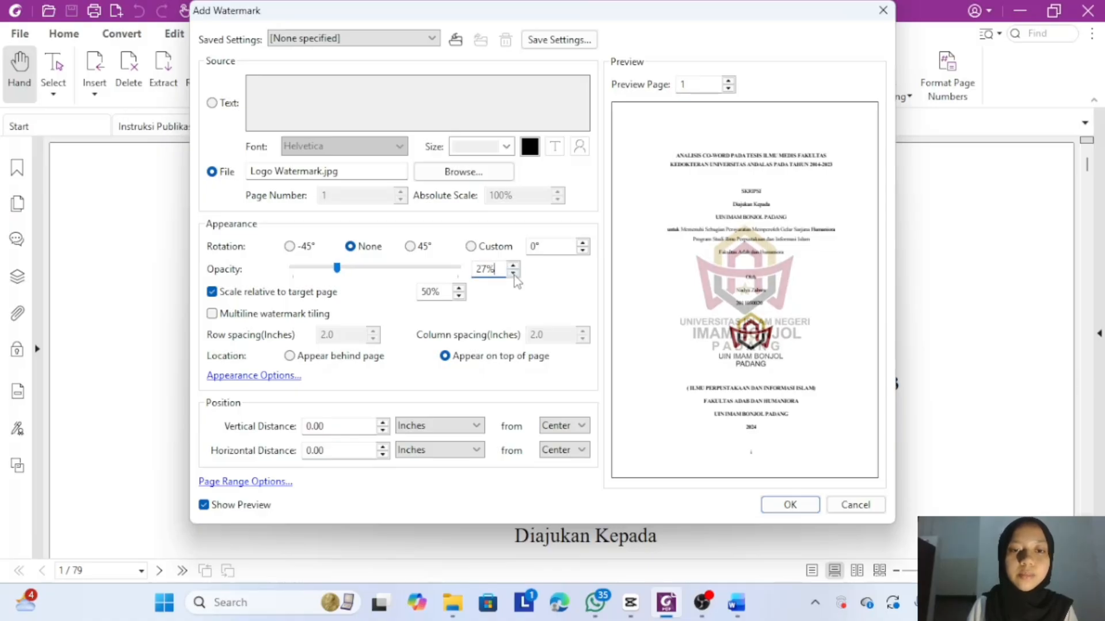
click(513, 272)
click(513, 272)
click(513, 272)
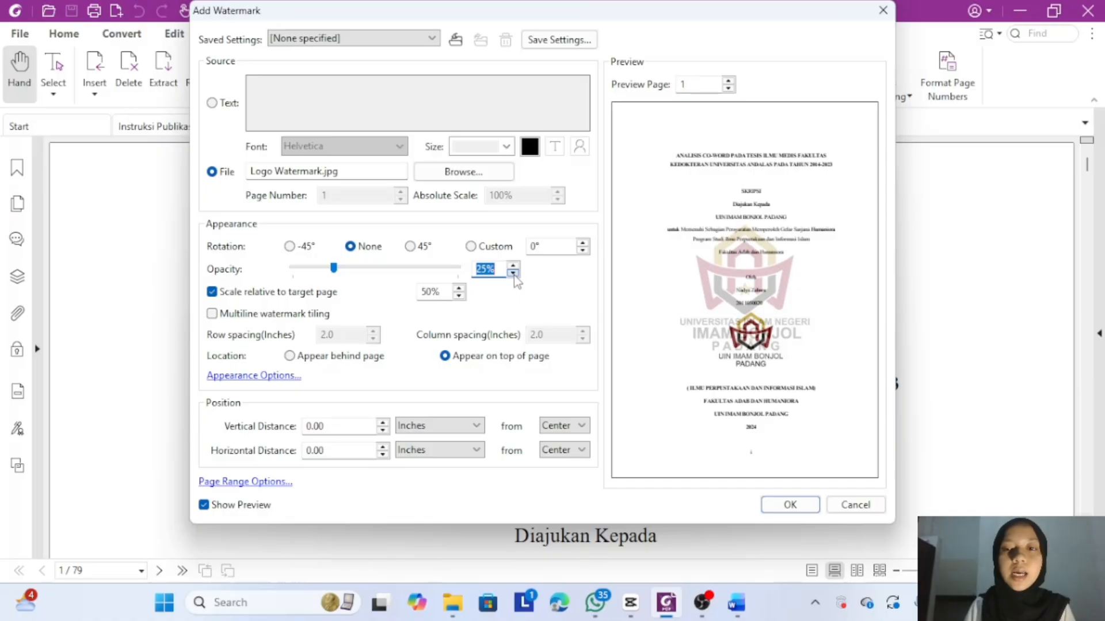
- Set the watermark scale to 40%, place it behind the page, and apply it
click(458, 295)
click(459, 295)
click(458, 296)
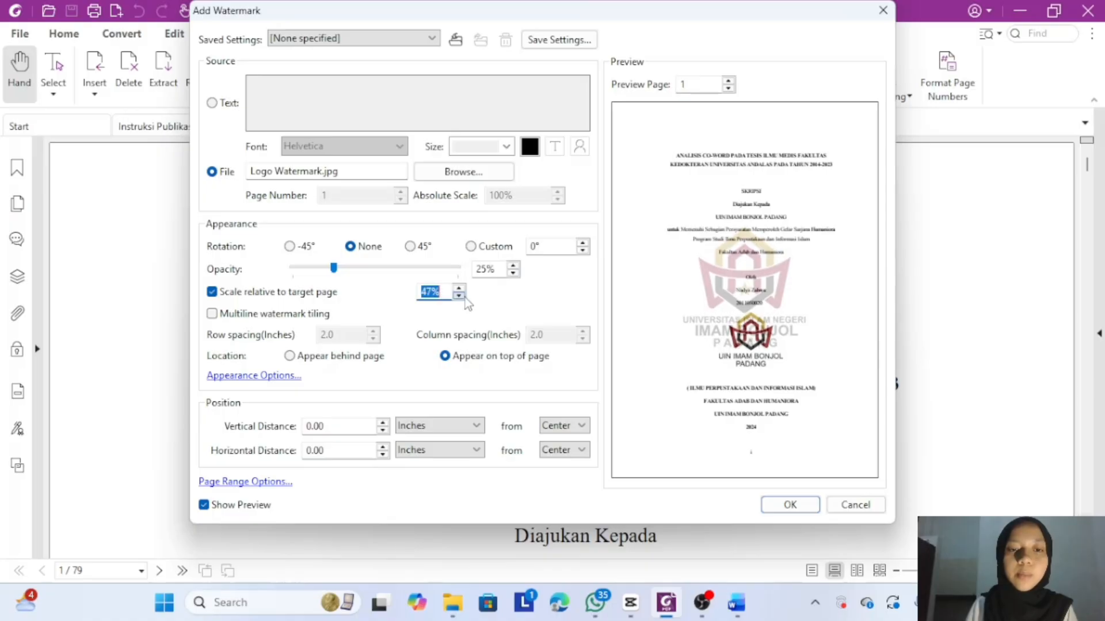
click(464, 296)
click(464, 296)
click(464, 296)
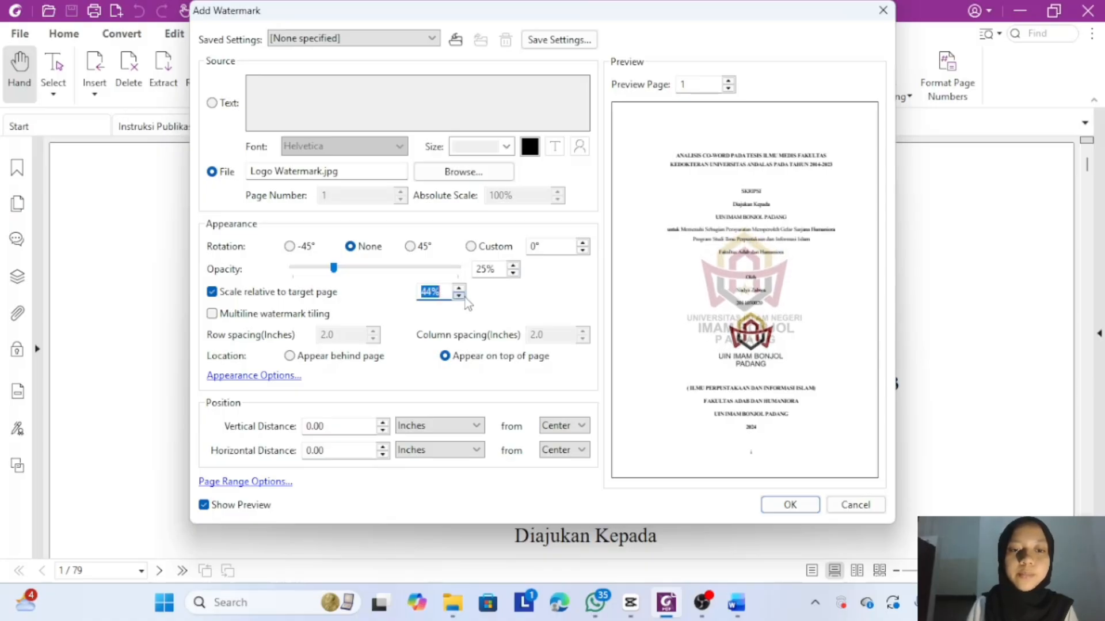
click(464, 295)
click(464, 296)
click(464, 296)
click(464, 296)
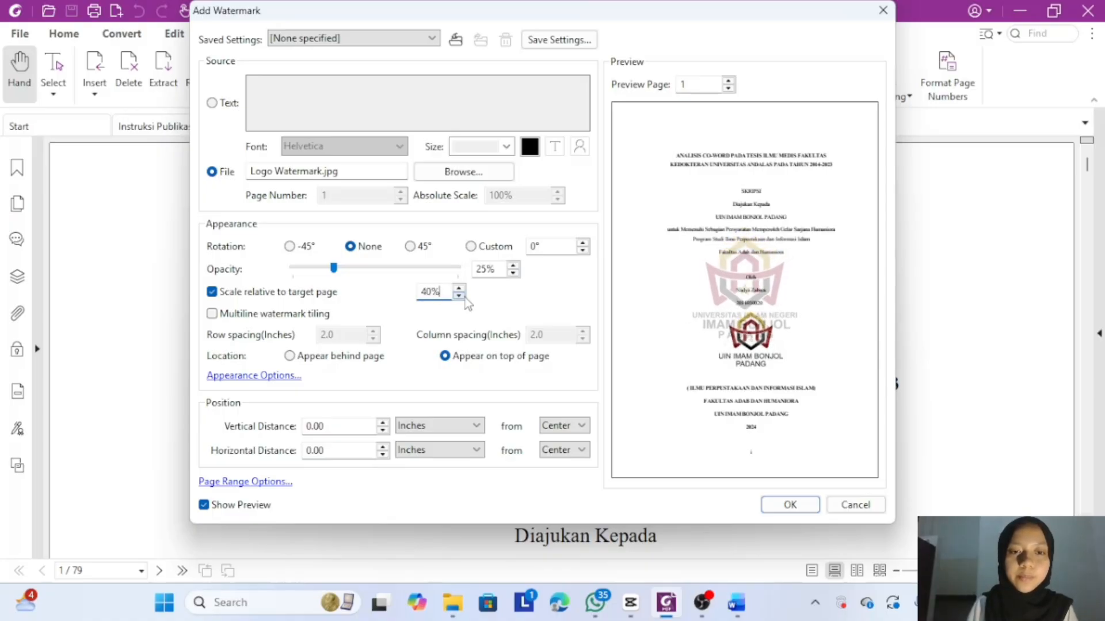
click(465, 296)
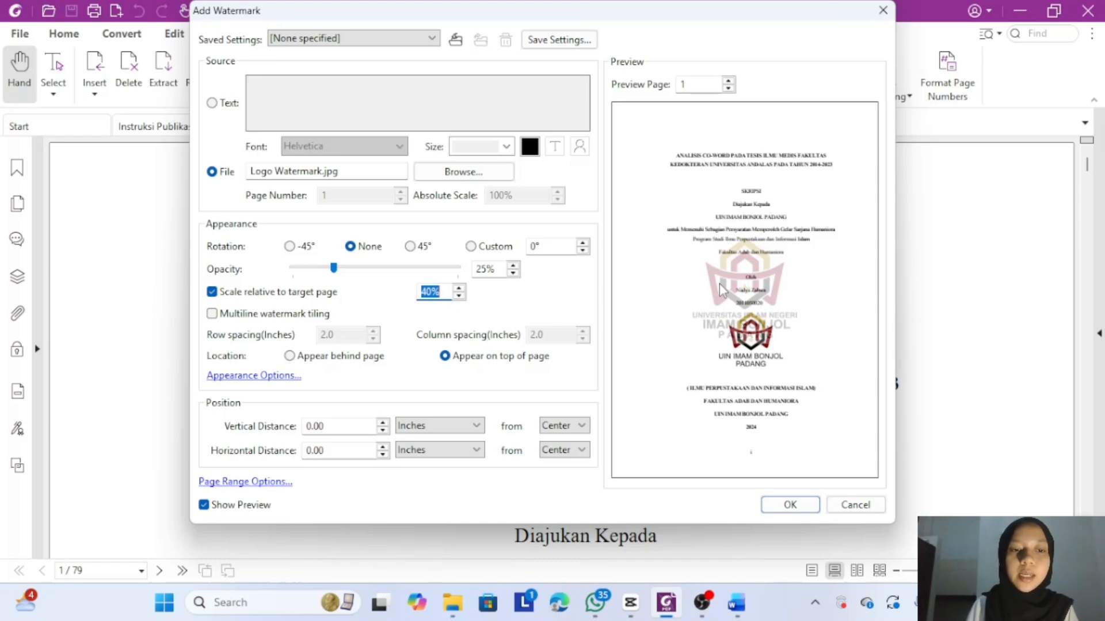
click(290, 357)
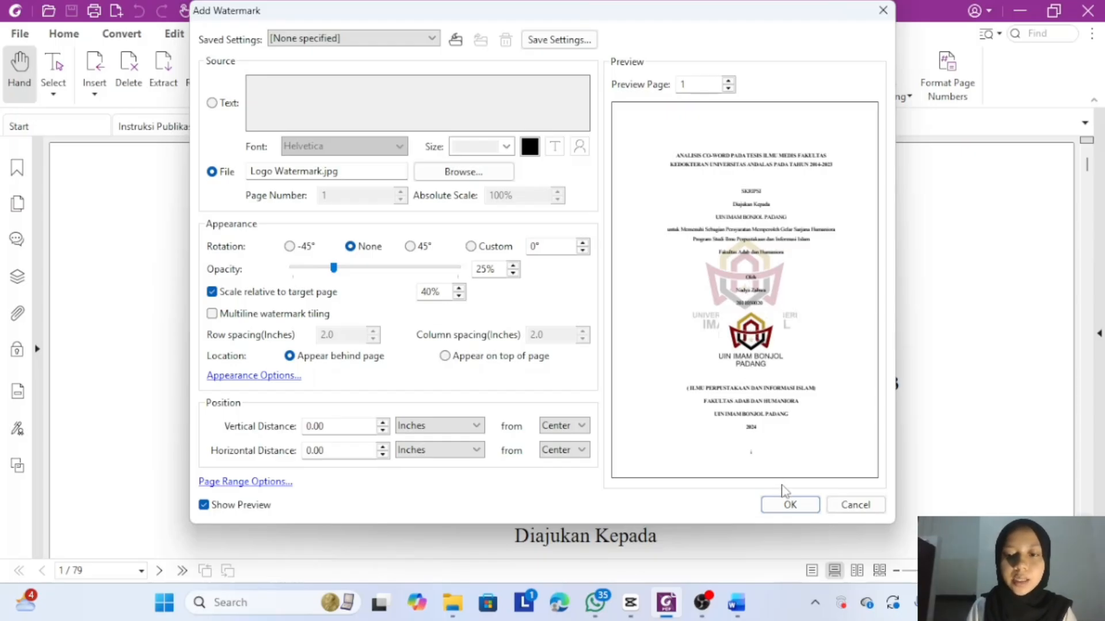
click(790, 504)
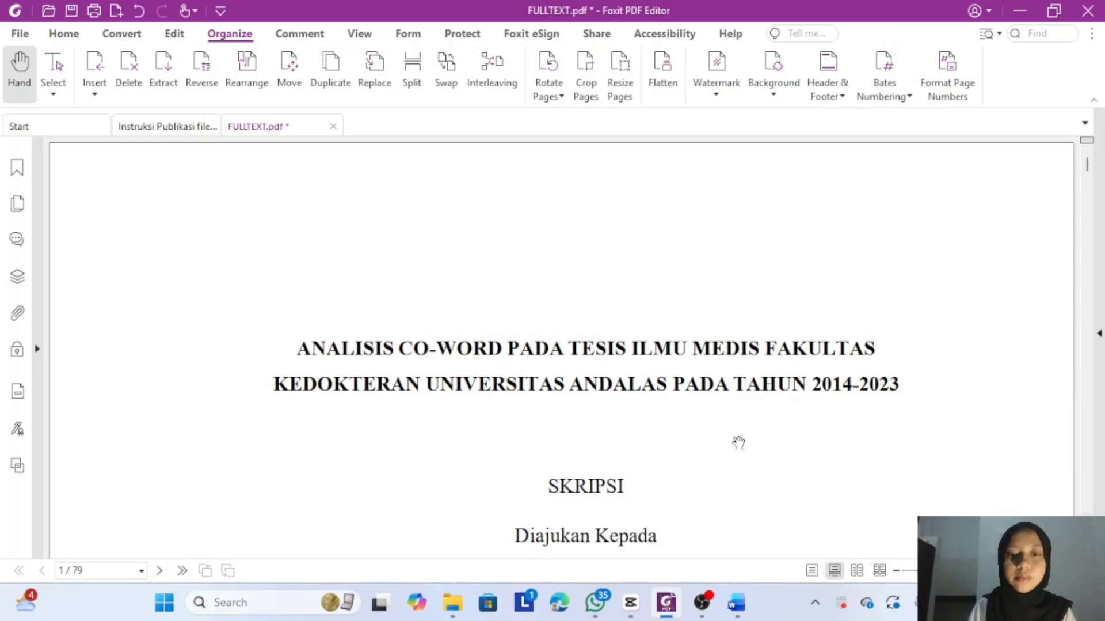
- Check the watermark, then save and close FULLTEXT.pdf
scroll(739, 442, down, 10)
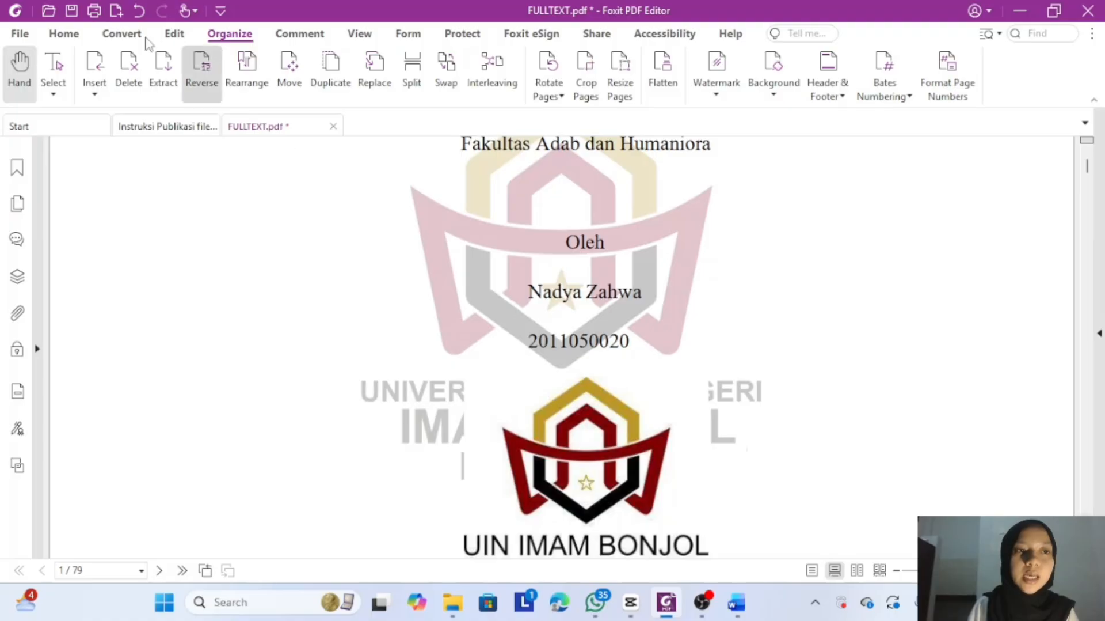
click(71, 11)
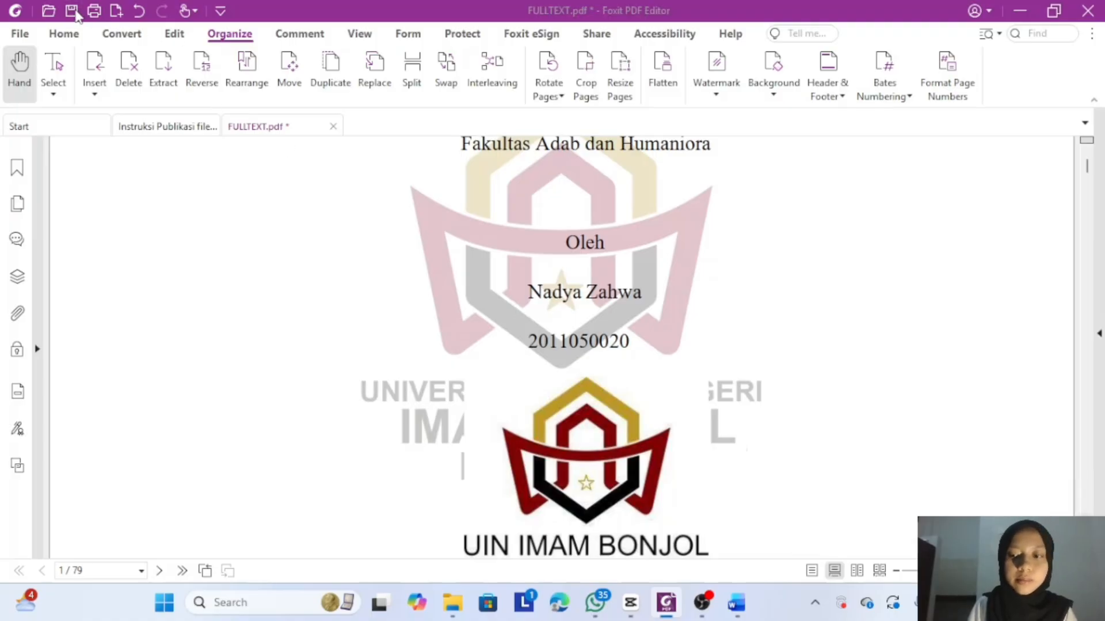
click(333, 126)
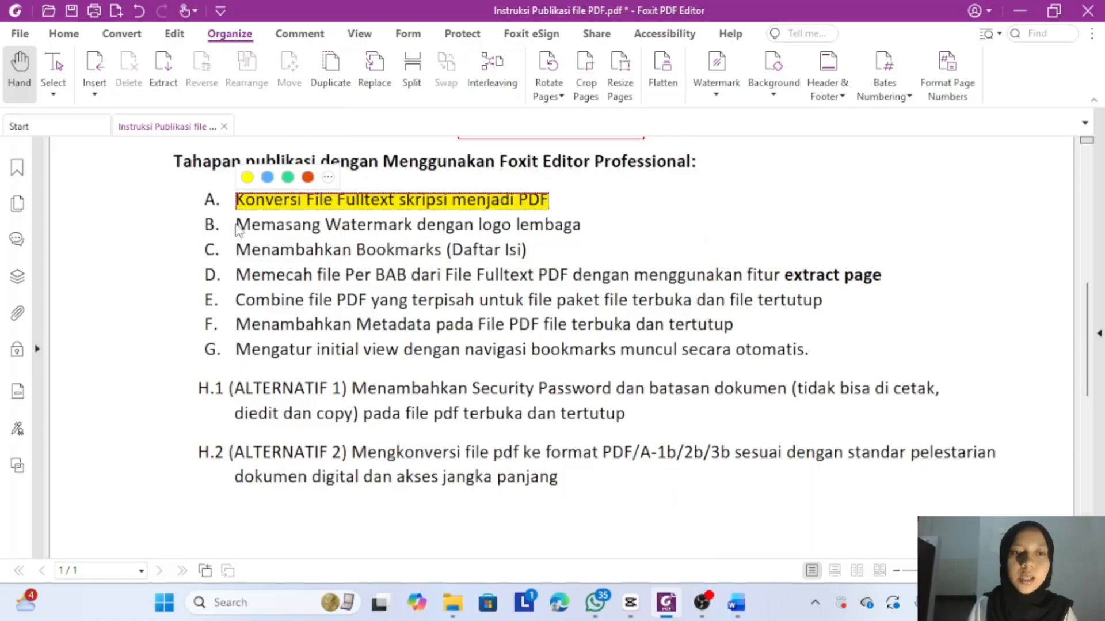
- Highlight line B, 'Memasang Watermark dengan logo lembaga', in yellow
drag(237, 225, 583, 225)
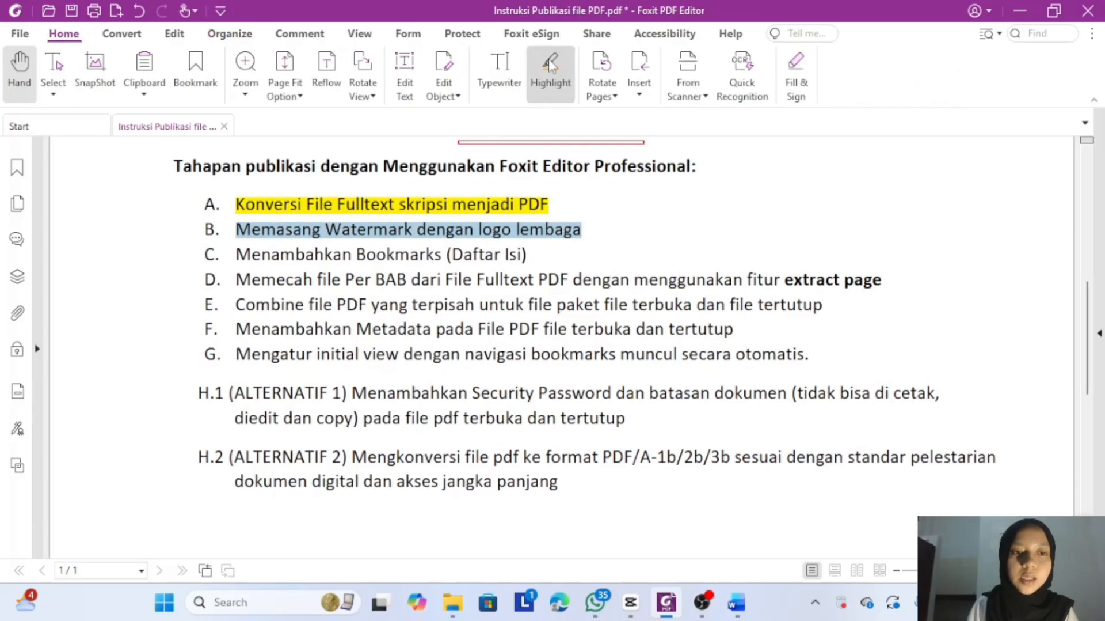
click(551, 65)
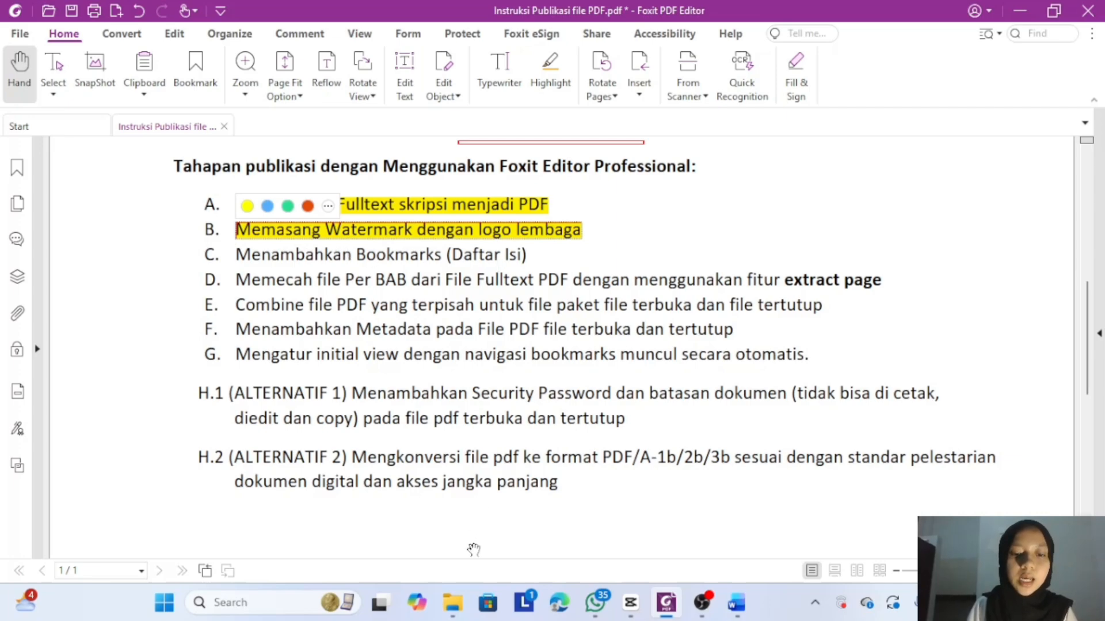
mouse_move(457, 615)
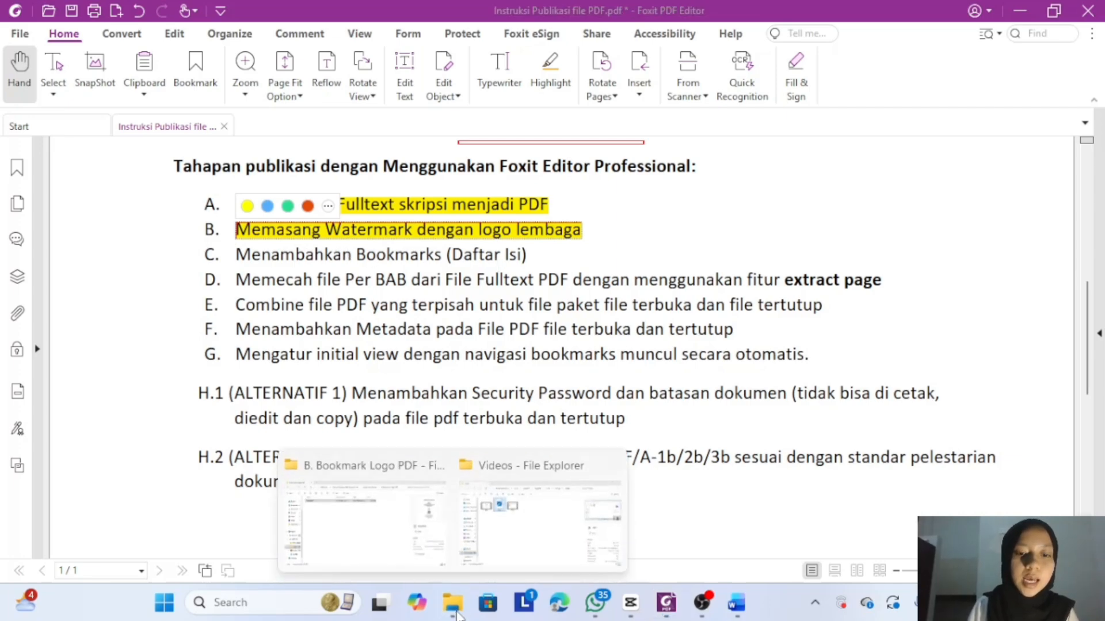
- Paste the watermarked FULLTEXT into C. Bookmarks (Daftar Isi) and open it
click(395, 520)
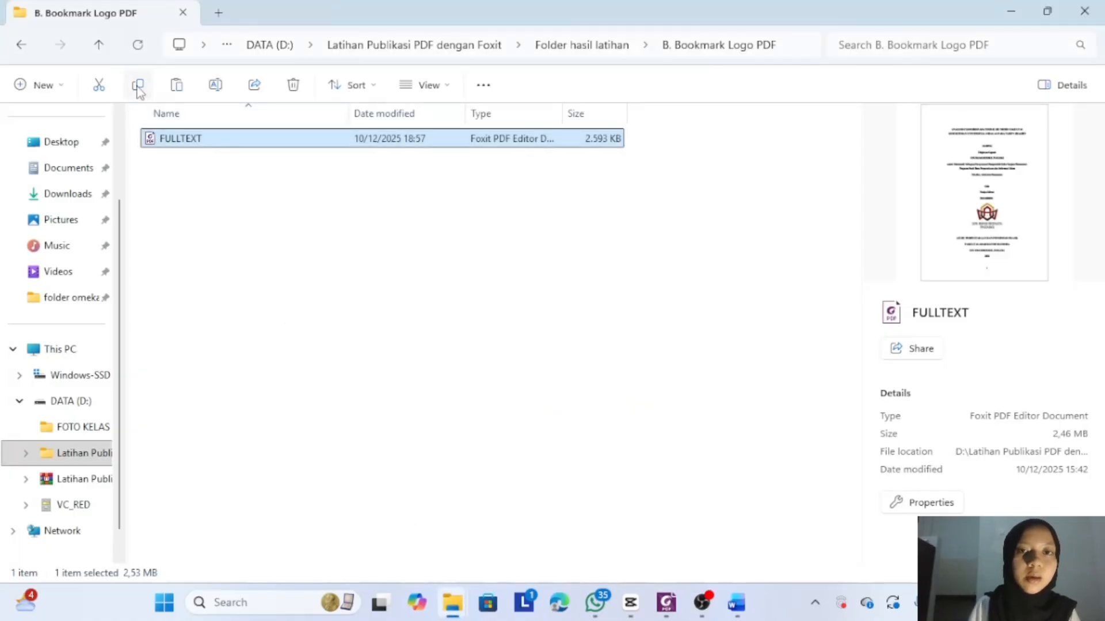
click(552, 52)
click(333, 187)
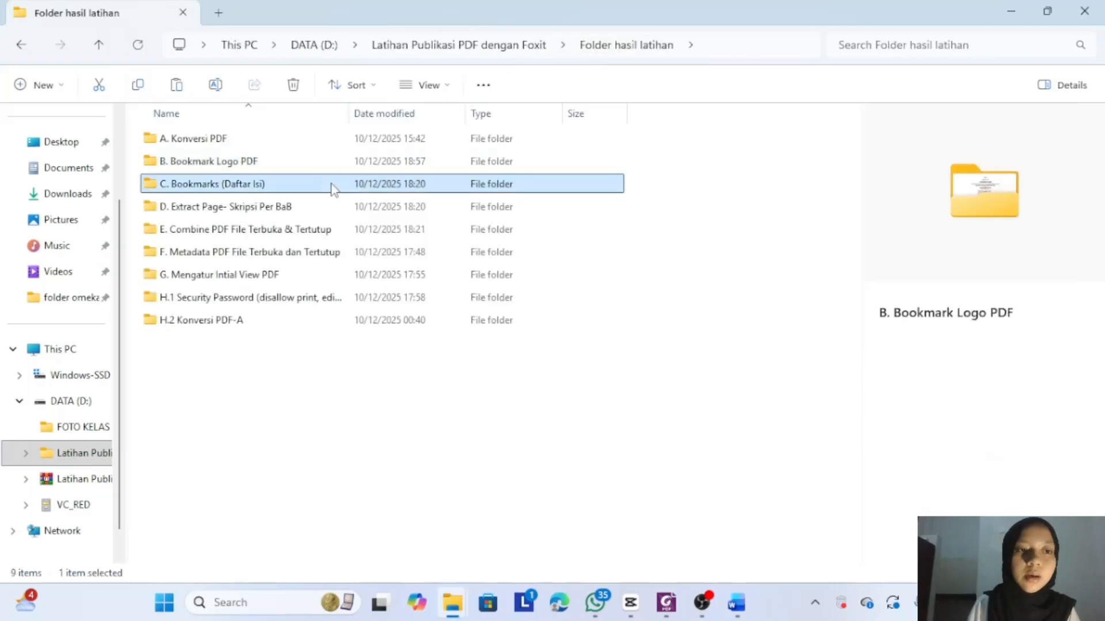
double_click(332, 184)
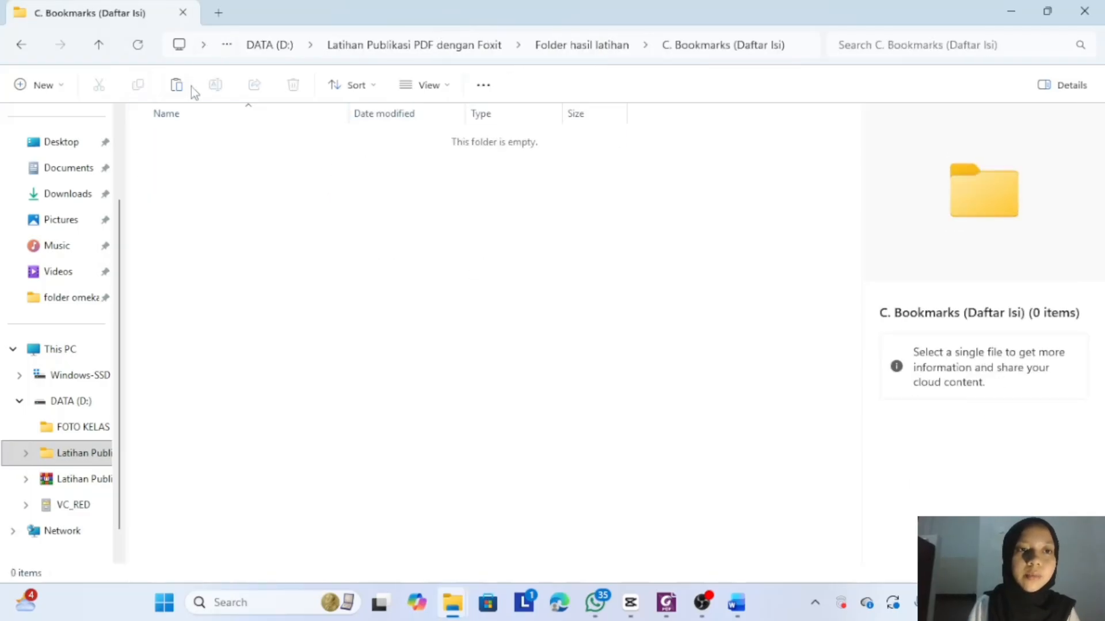
click(175, 85)
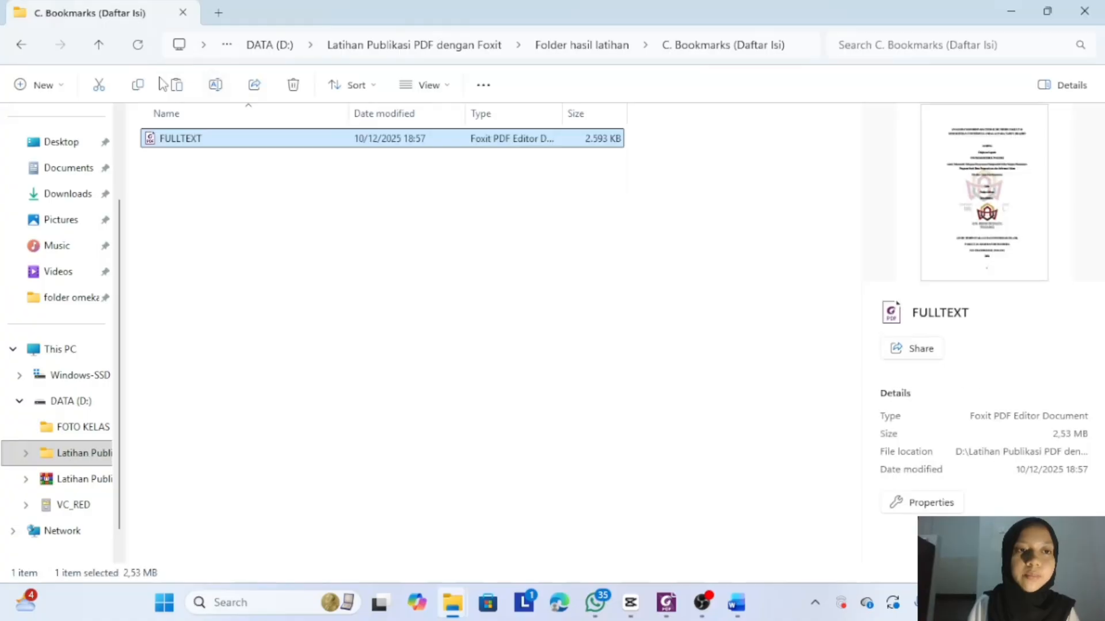
double_click(200, 141)
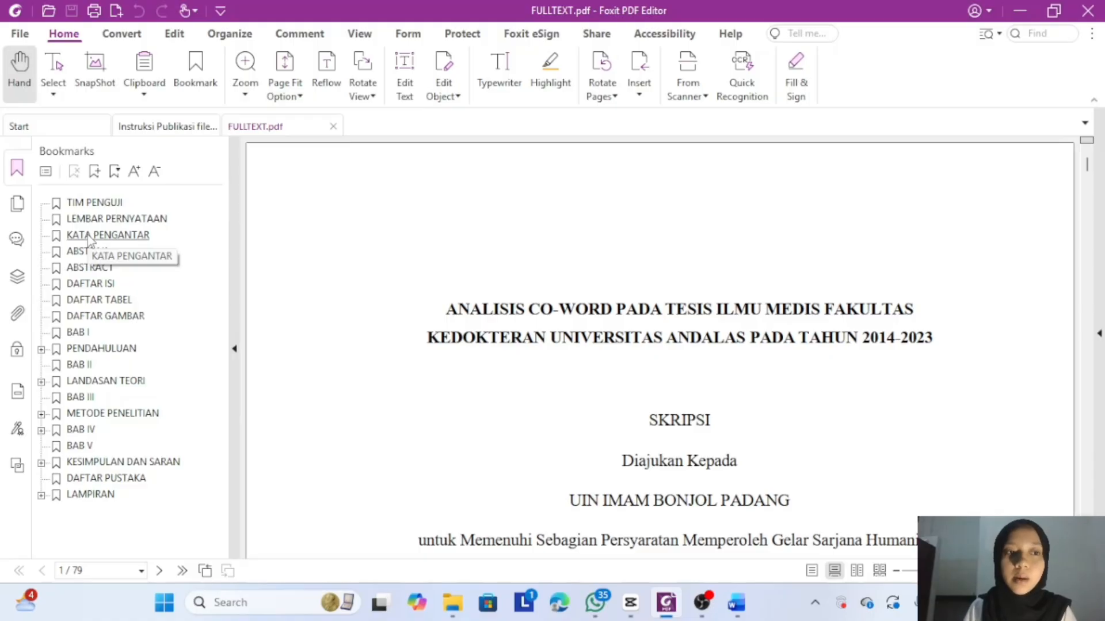
- Delete the front-matter bookmarks from TIM PENGUJI through PENDAHULUAN and its children
click(86, 204)
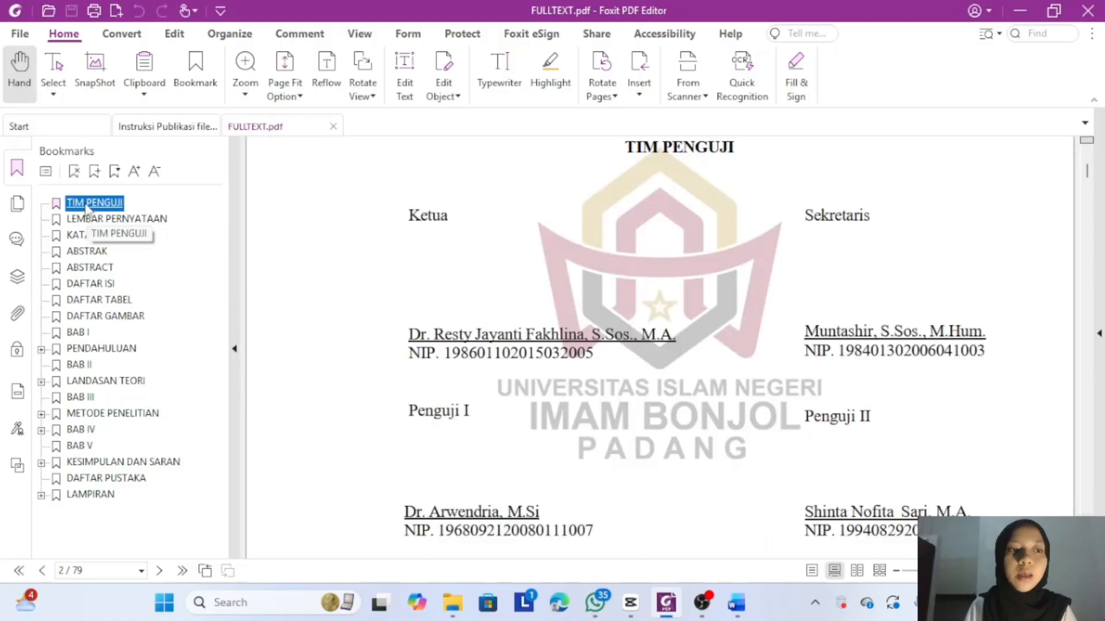
click(76, 172)
click(76, 172)
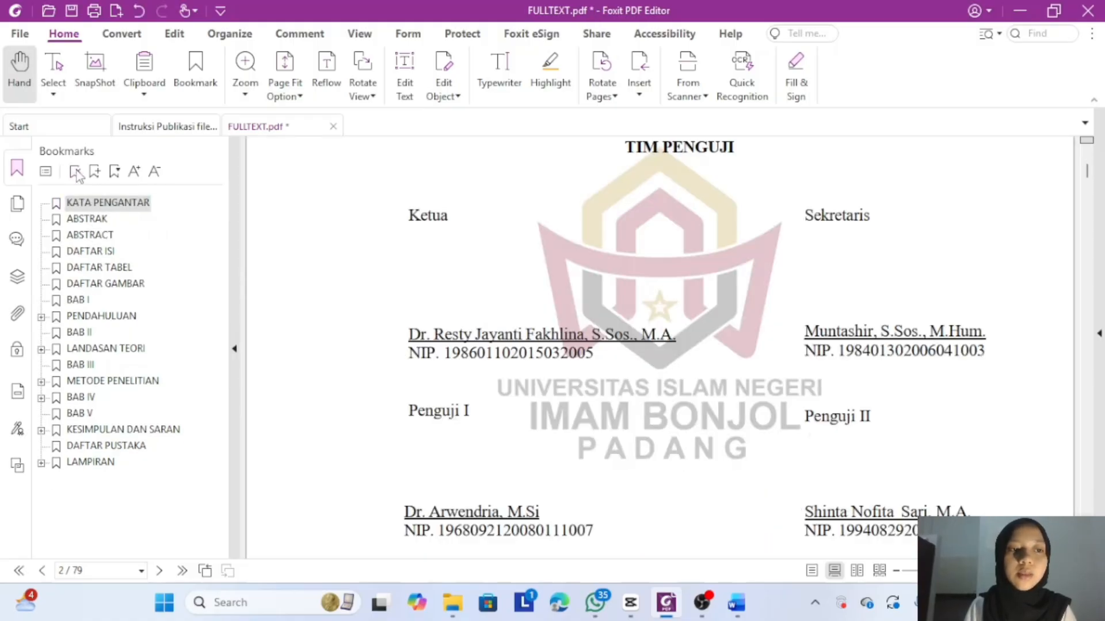
click(76, 172)
click(76, 172)
click(76, 172)
click(76, 173)
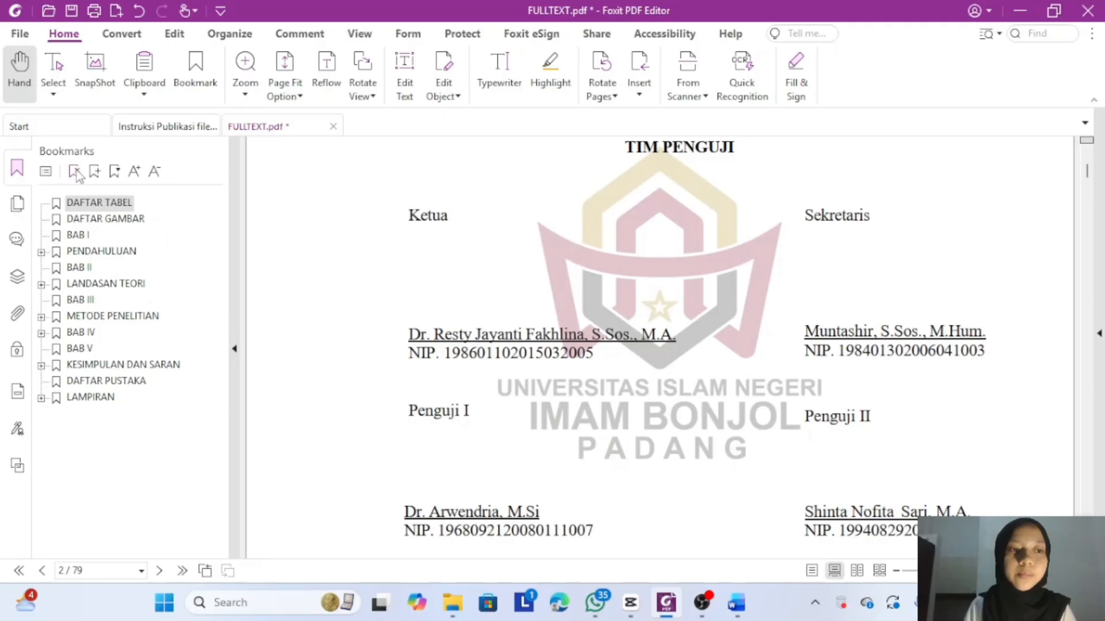
click(76, 172)
click(76, 172)
click(76, 172)
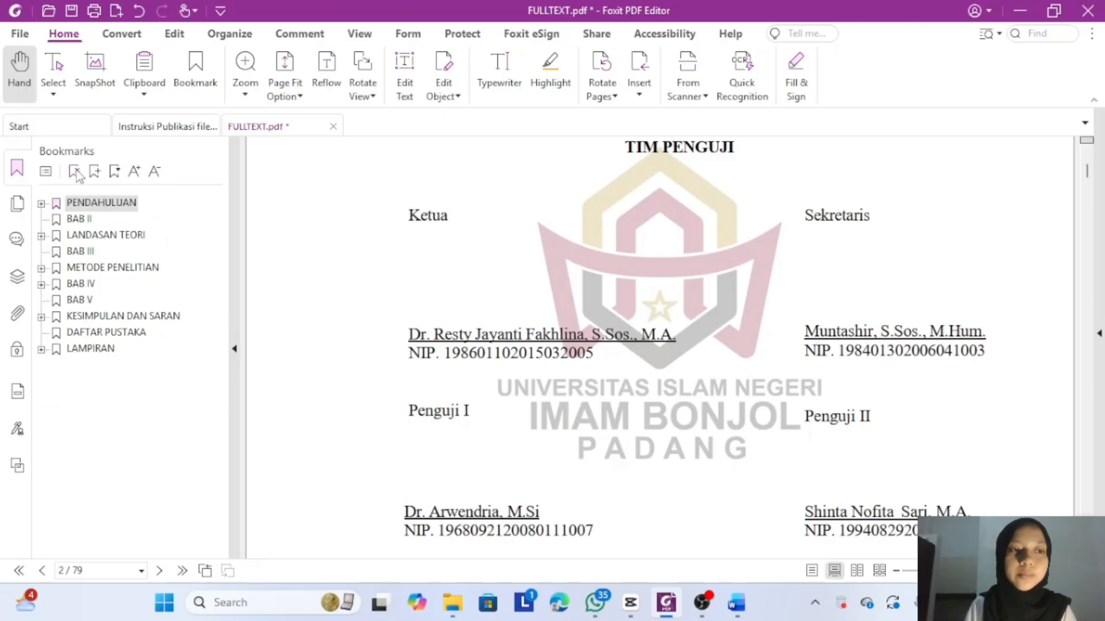
click(76, 173)
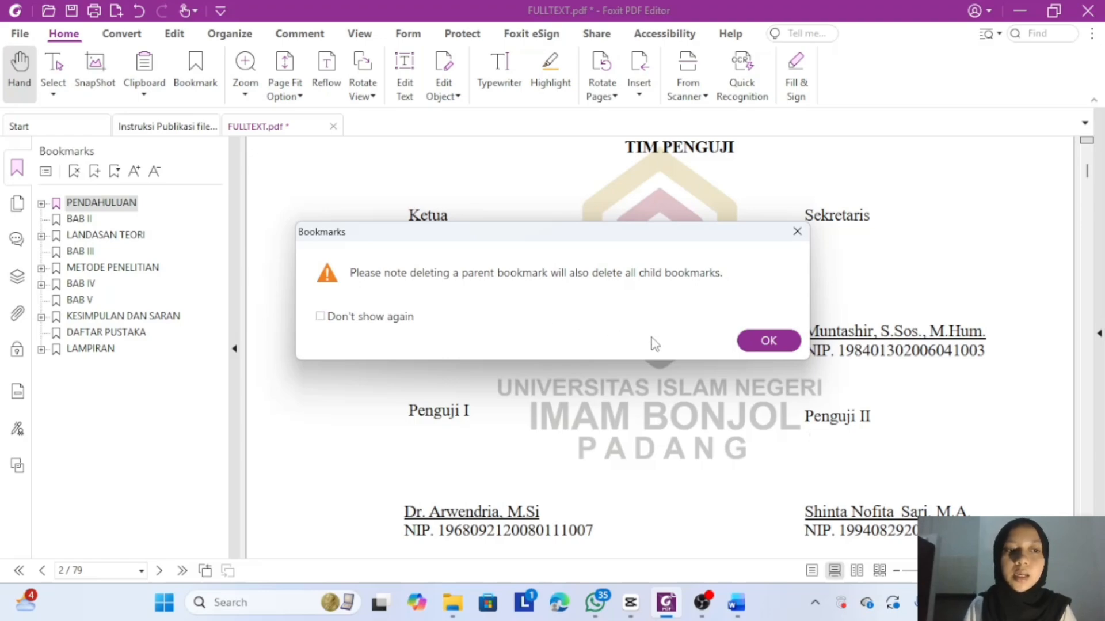
click(752, 348)
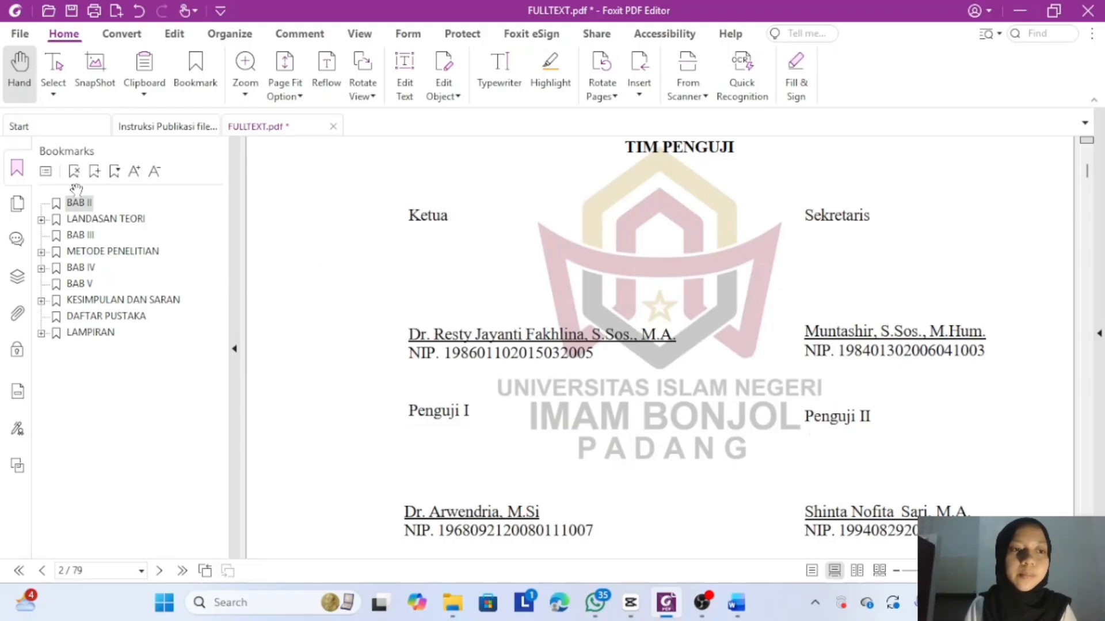
- Delete the BAB II, LANDASAN TEORI, BAB III and METODE PENELITIAN bookmarks with their children
click(78, 204)
key(Delete)
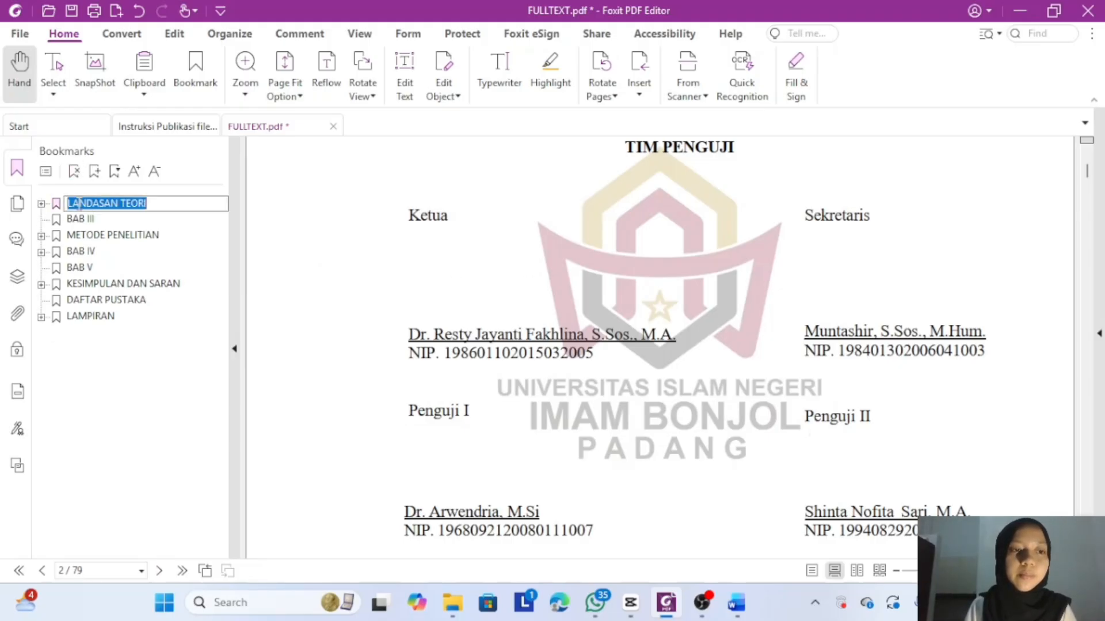
click(74, 172)
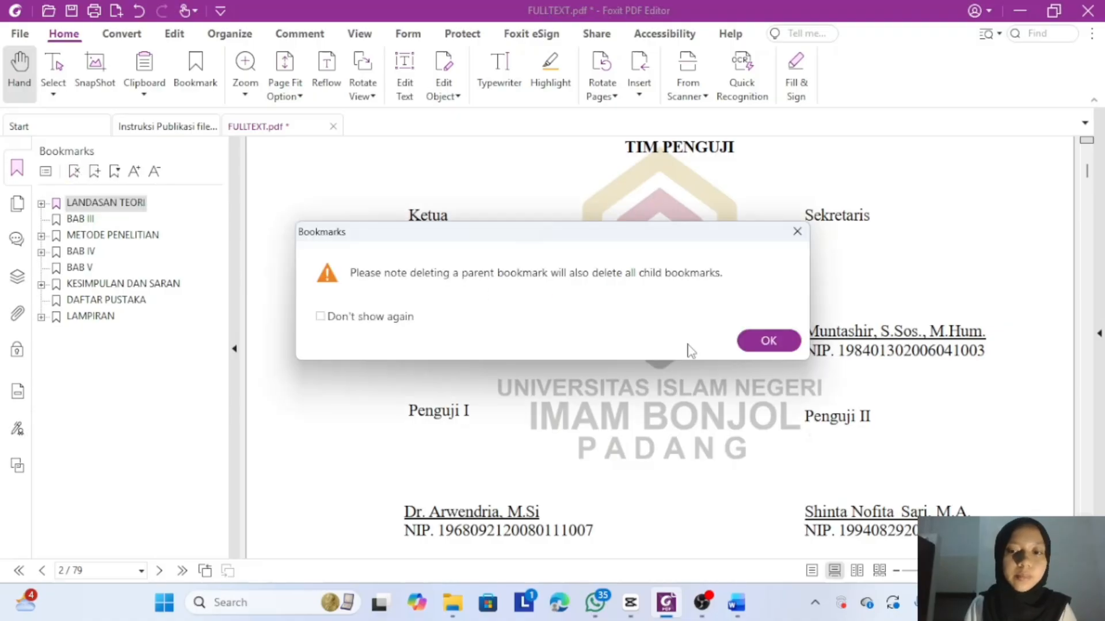
click(770, 346)
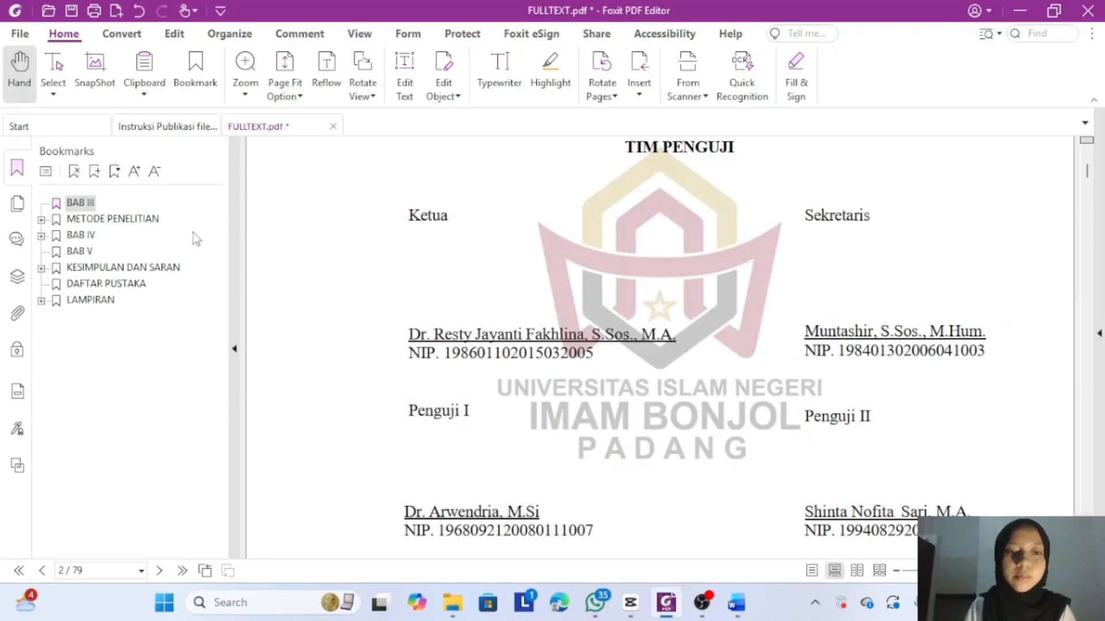
click(73, 204)
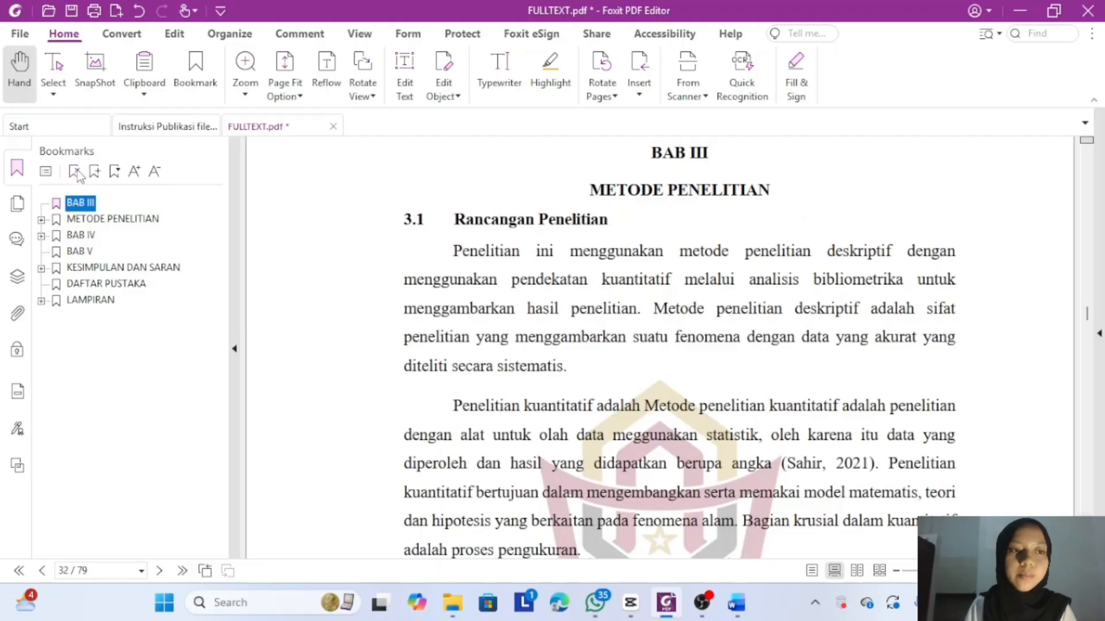
click(74, 171)
click(85, 204)
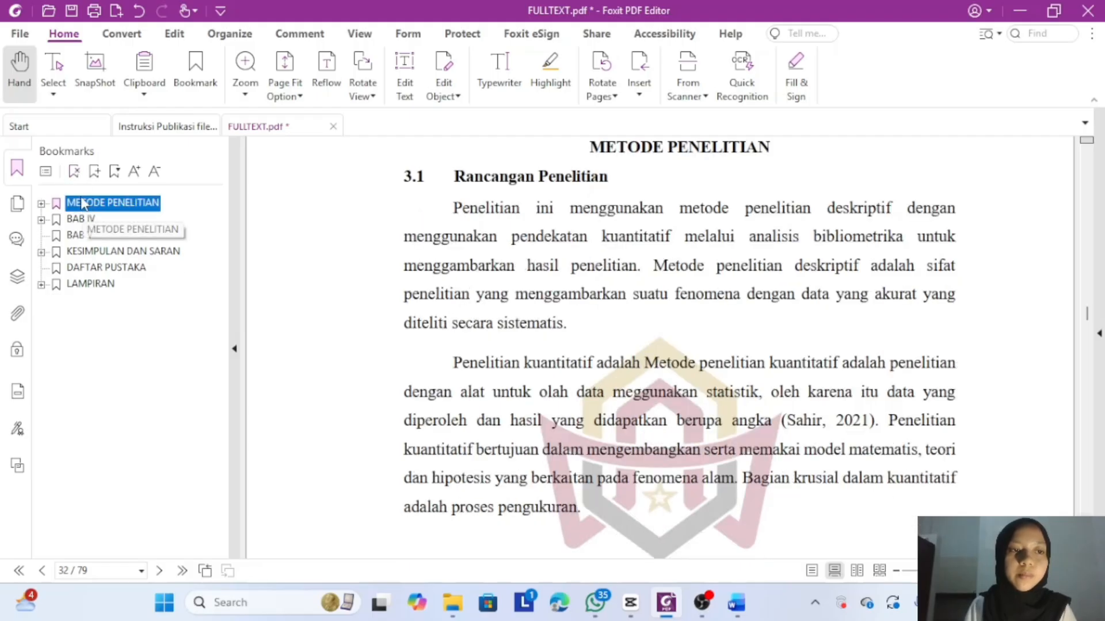
click(74, 171)
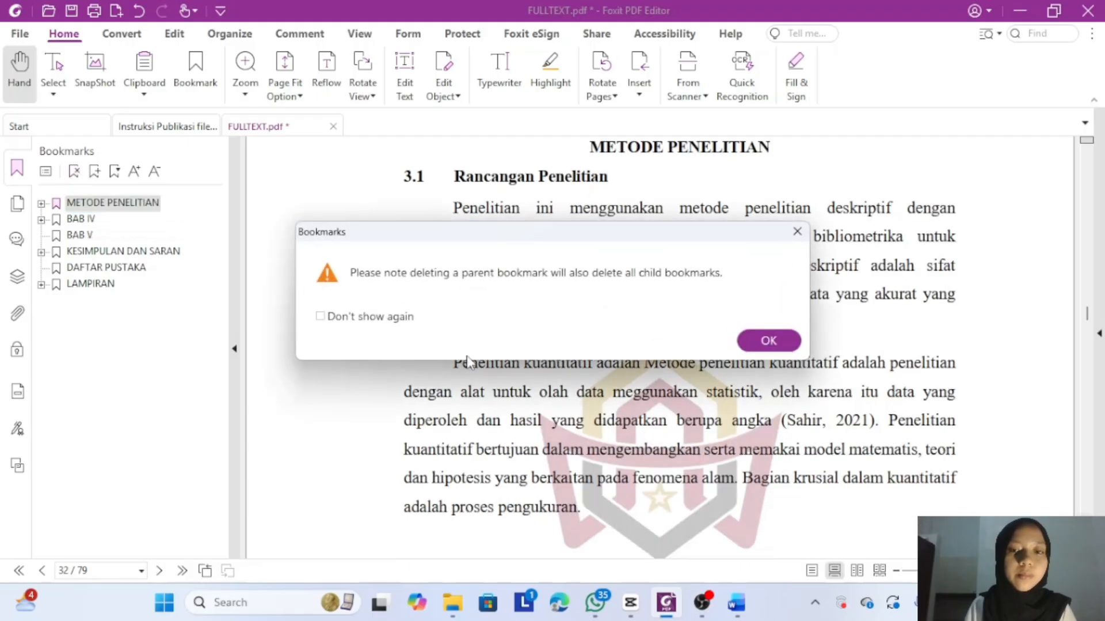
click(767, 342)
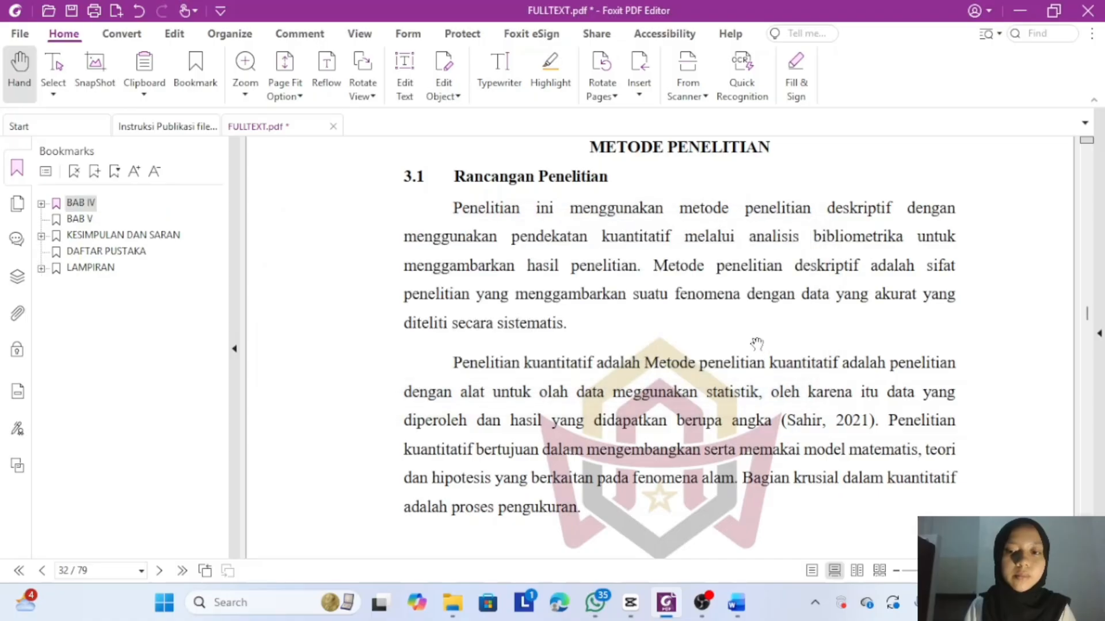
- Delete BAB IV, BAB V, KESIMPULAN DAN SARAN, DAFTAR PUSTAKA and LAMPIRAN bookmarks, emptying the list
click(79, 172)
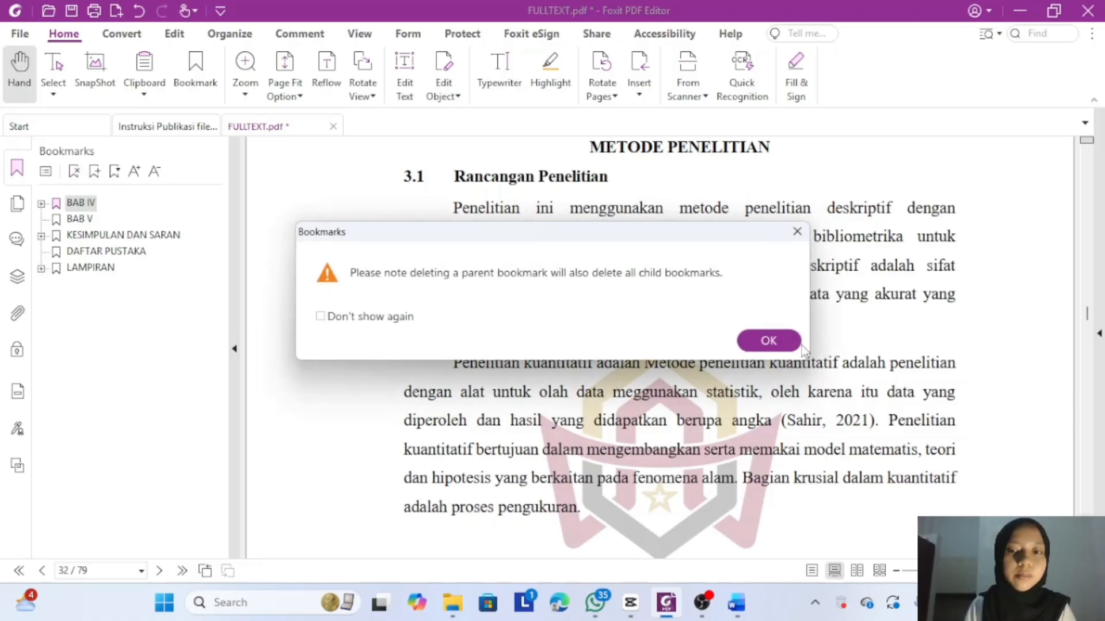
click(786, 342)
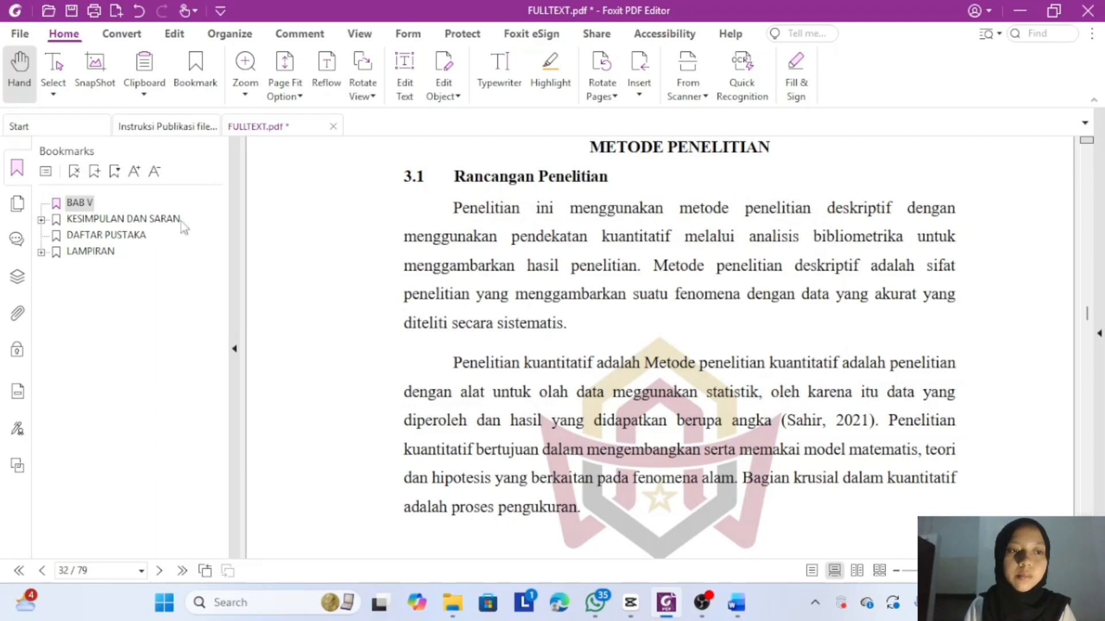
click(76, 172)
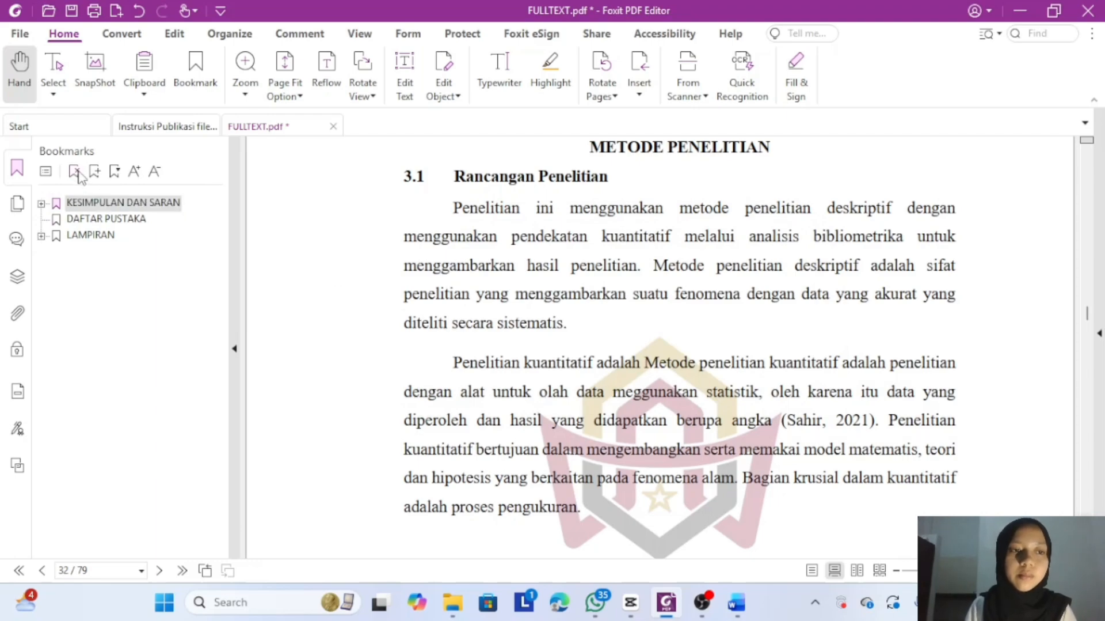
click(77, 172)
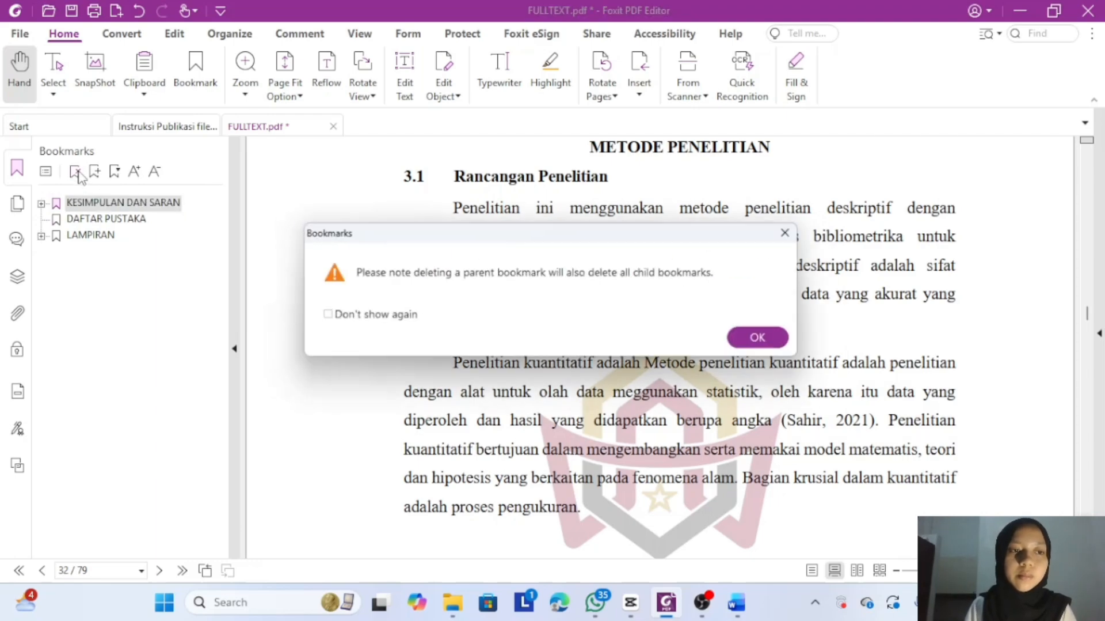
click(762, 345)
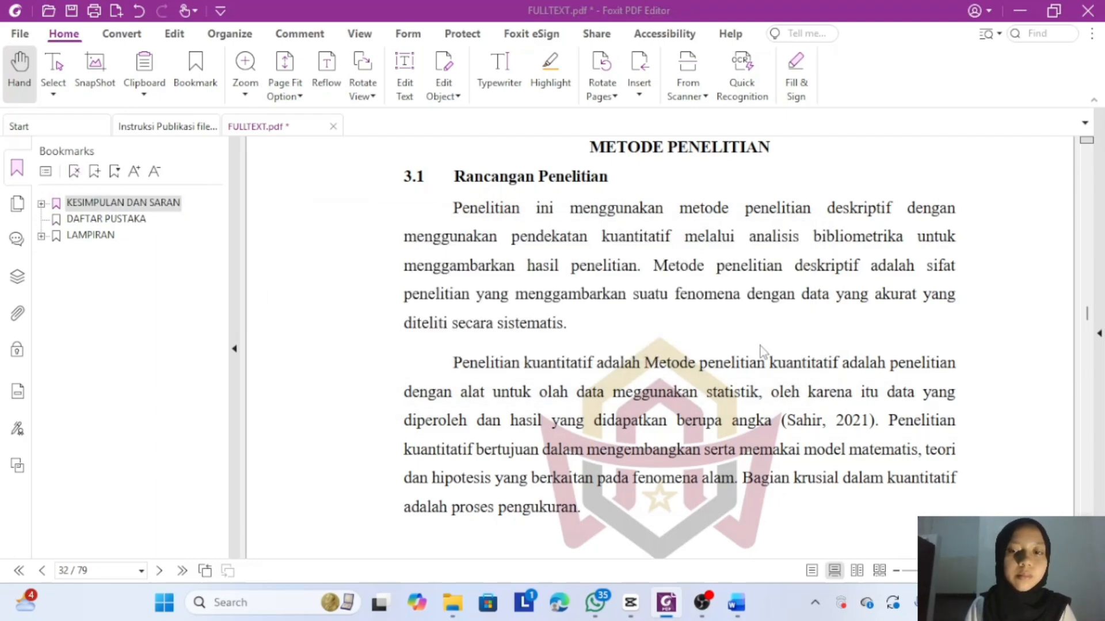
click(76, 172)
click(76, 172)
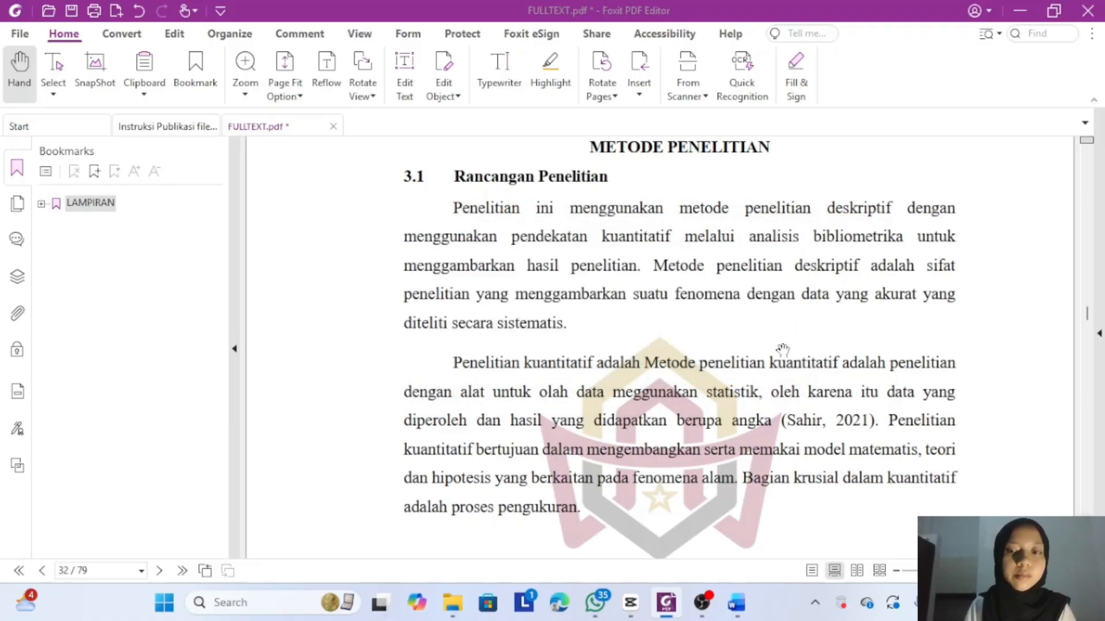
click(770, 340)
- Scroll FULLTEXT.pdf from page 32 back up to the title page on page 1
scroll(783, 349, up, 20)
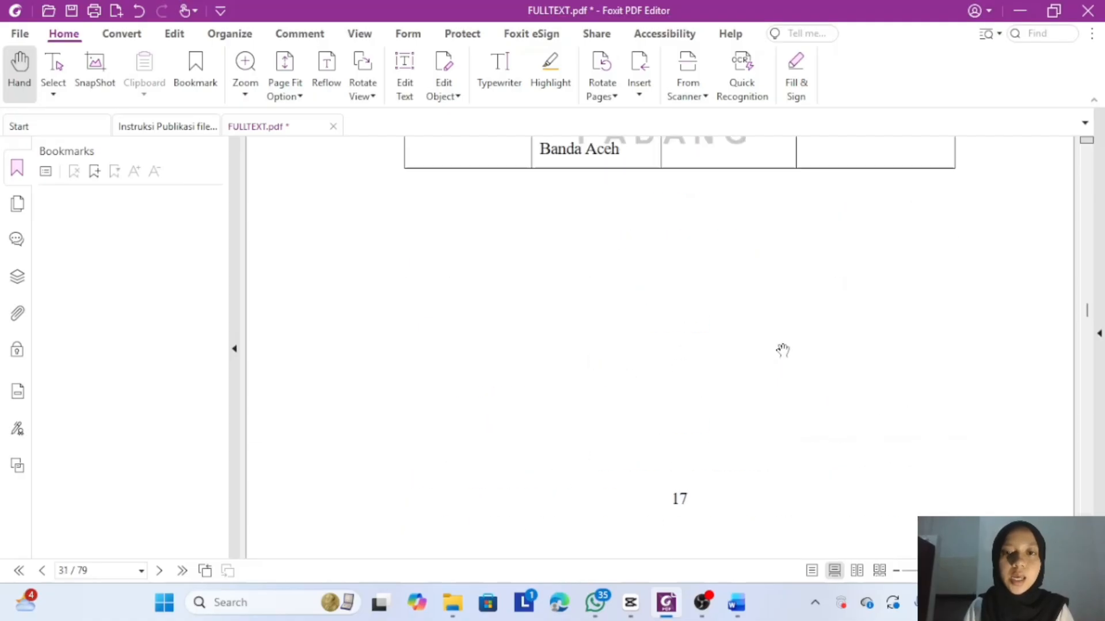
scroll(783, 349, up, 12)
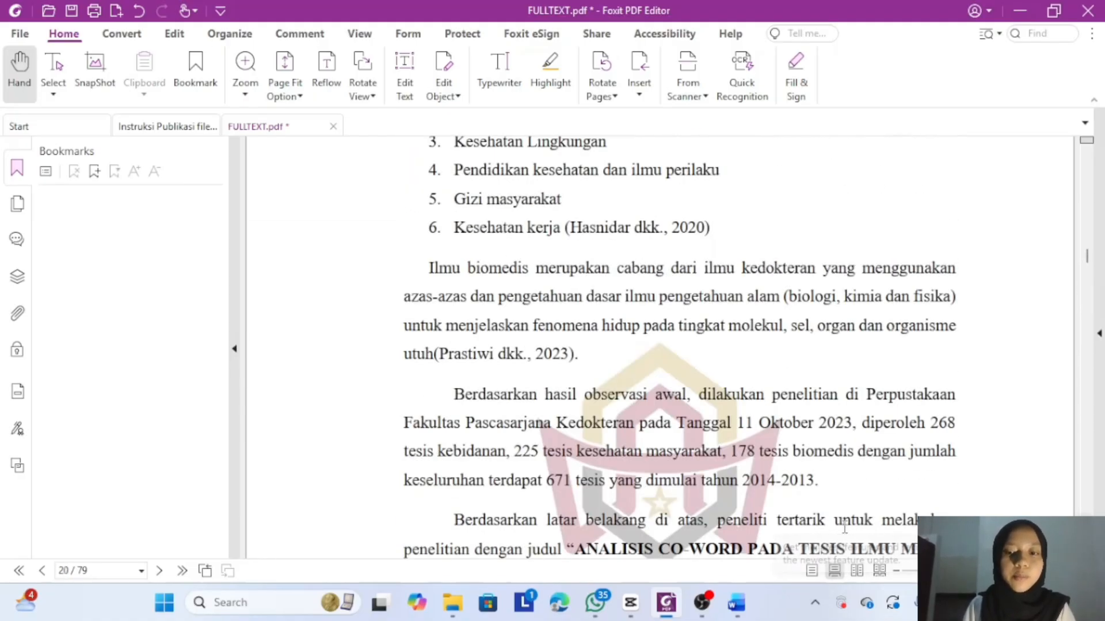
scroll(784, 390, up, 20)
scroll(784, 390, up, 20)
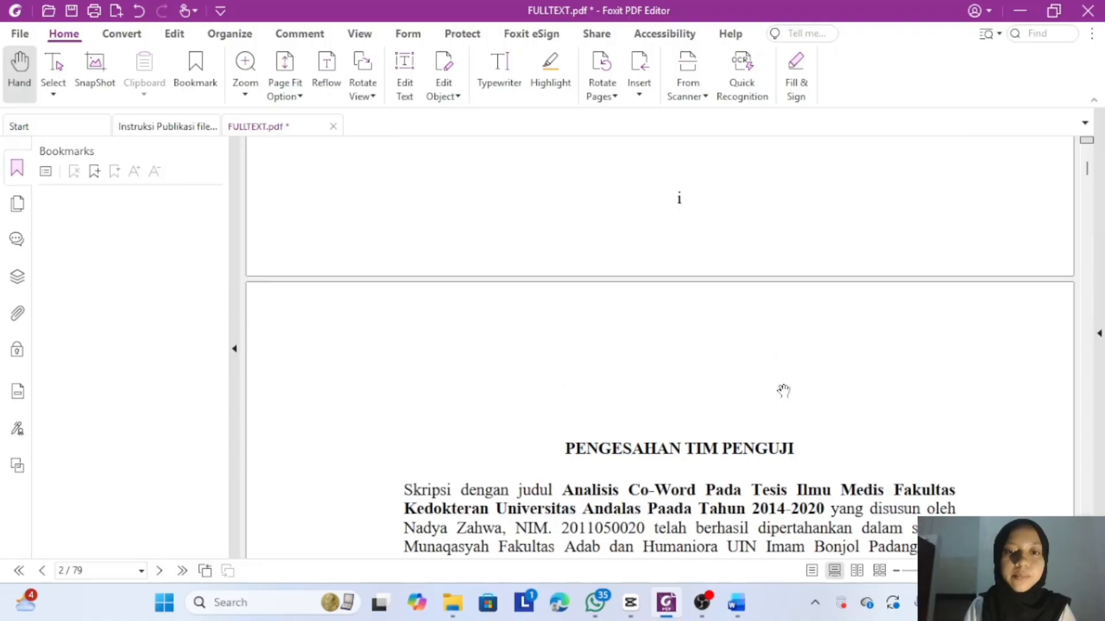
scroll(617, 222, up, 5)
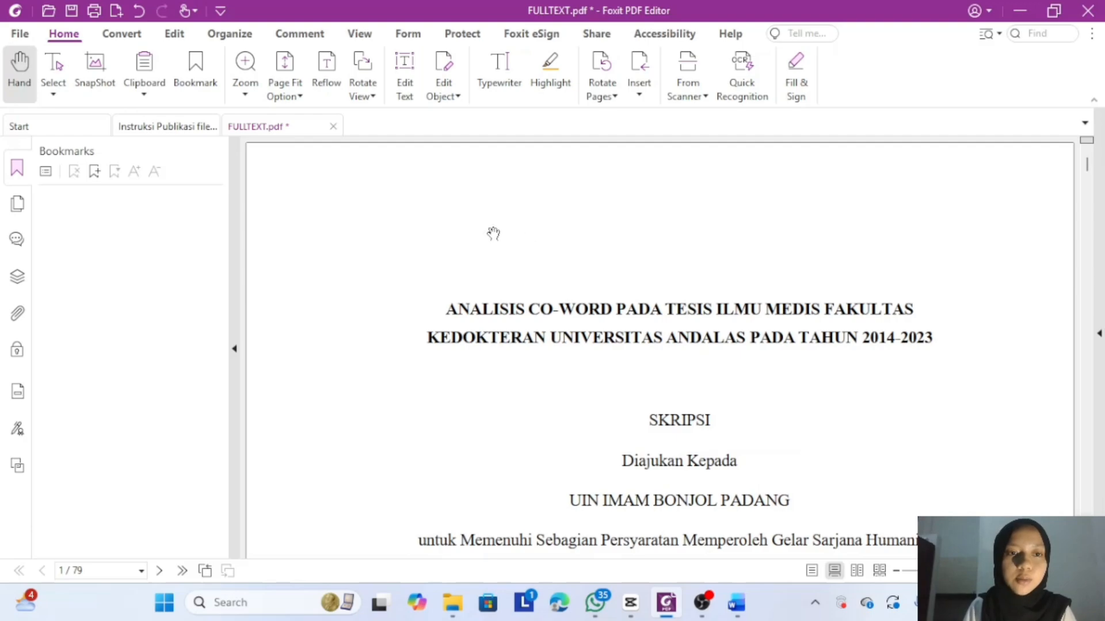
- Add a bookmark for the title page and rename it from Untitled to HALAMAN SAMPUL
click(95, 172)
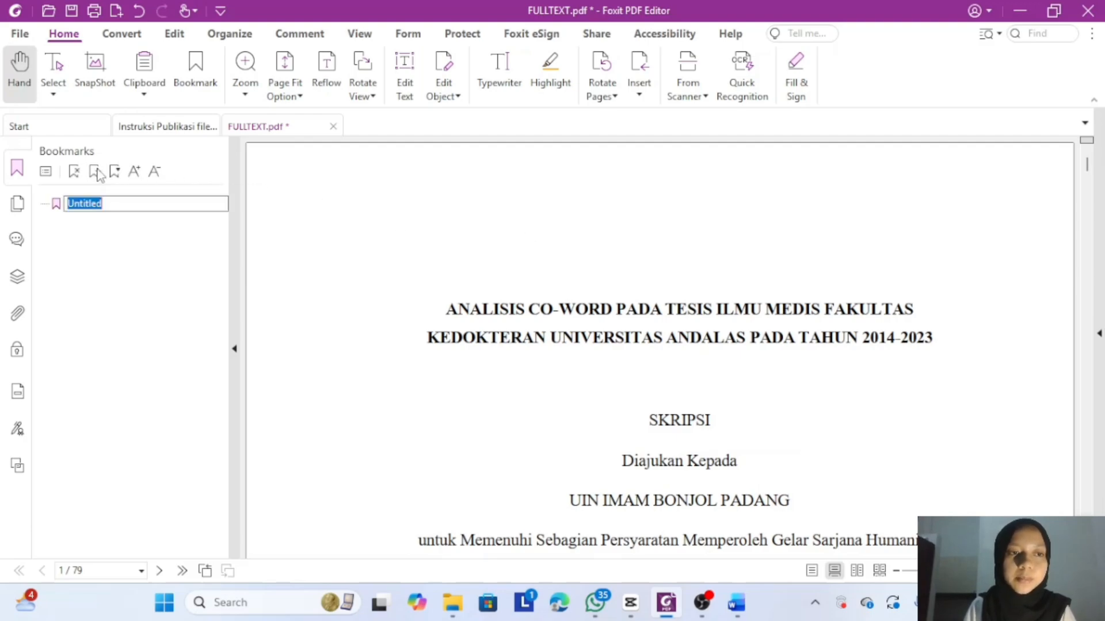
click(125, 208)
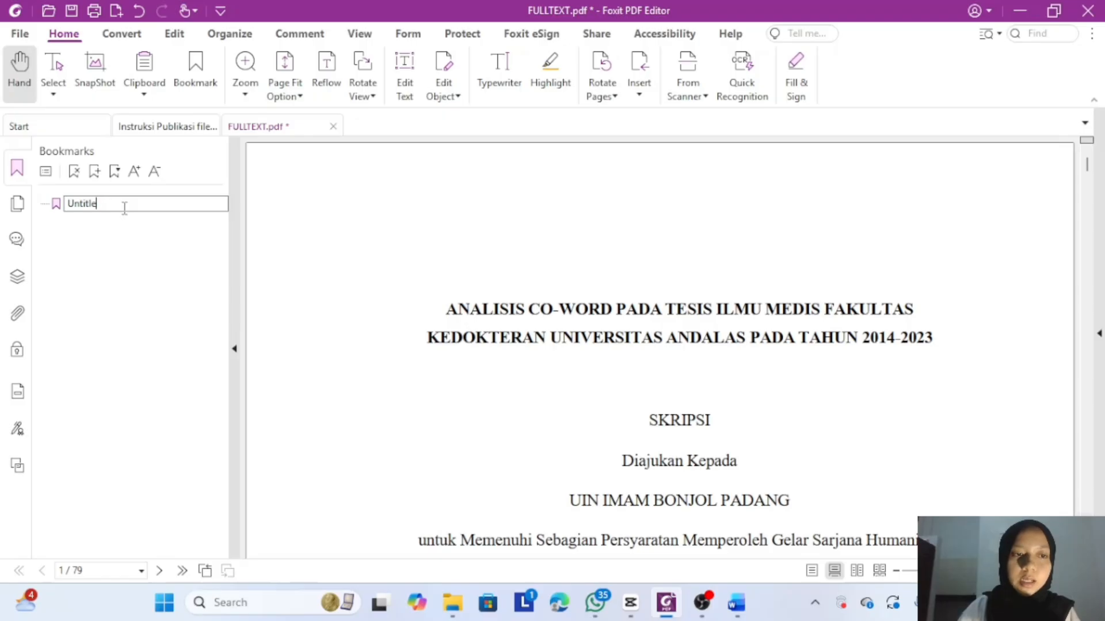
key(BackSpace)
key(BackSpace)
key(BackSpace)
key(BackSpace)
key(BackSpace)
key(BackSpace)
key(BackSpace)
text(HALAMAN SAMPUL)
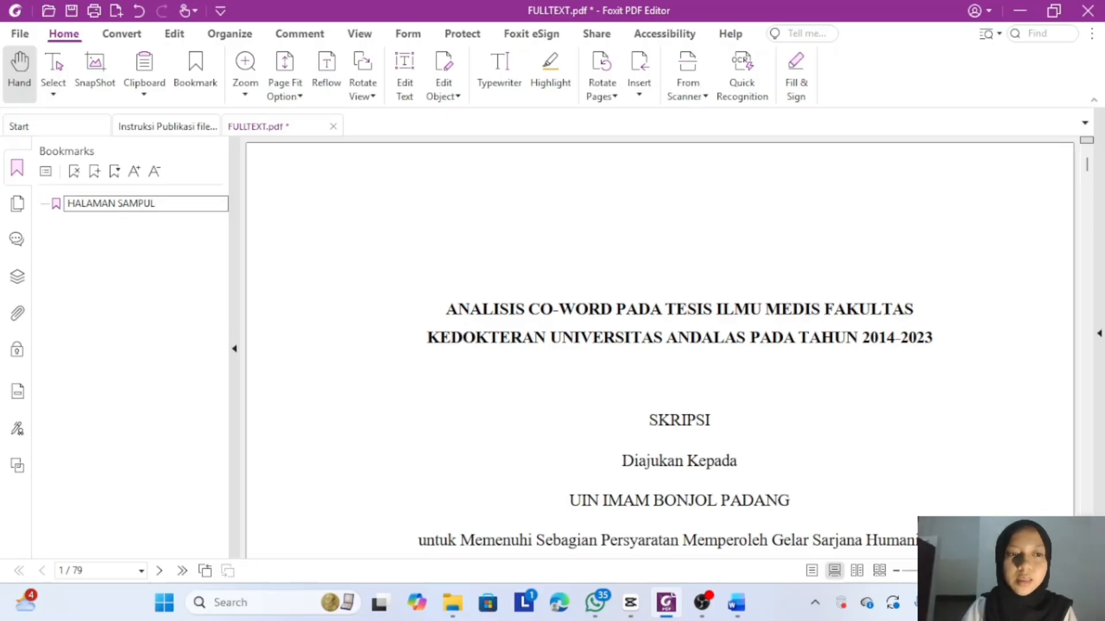
key(Return)
scroll(465, 290, down, 15)
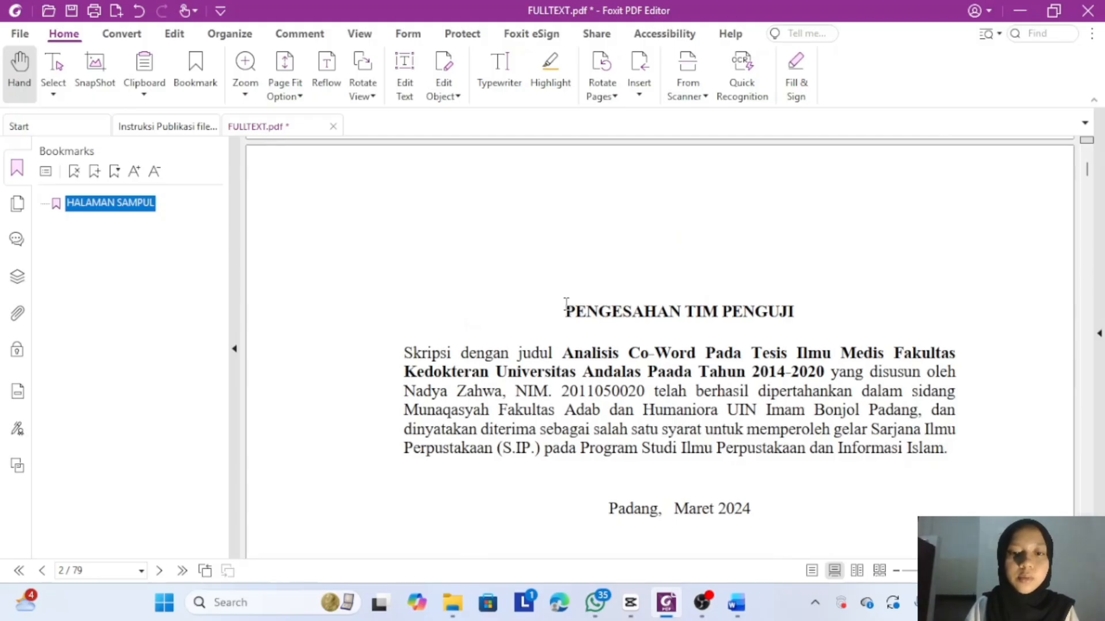
- Add bookmarks named PENGESAHAN TIM PENGUJI and LEMBAR PERNYATAAN from their page headings
drag(565, 311, 788, 314)
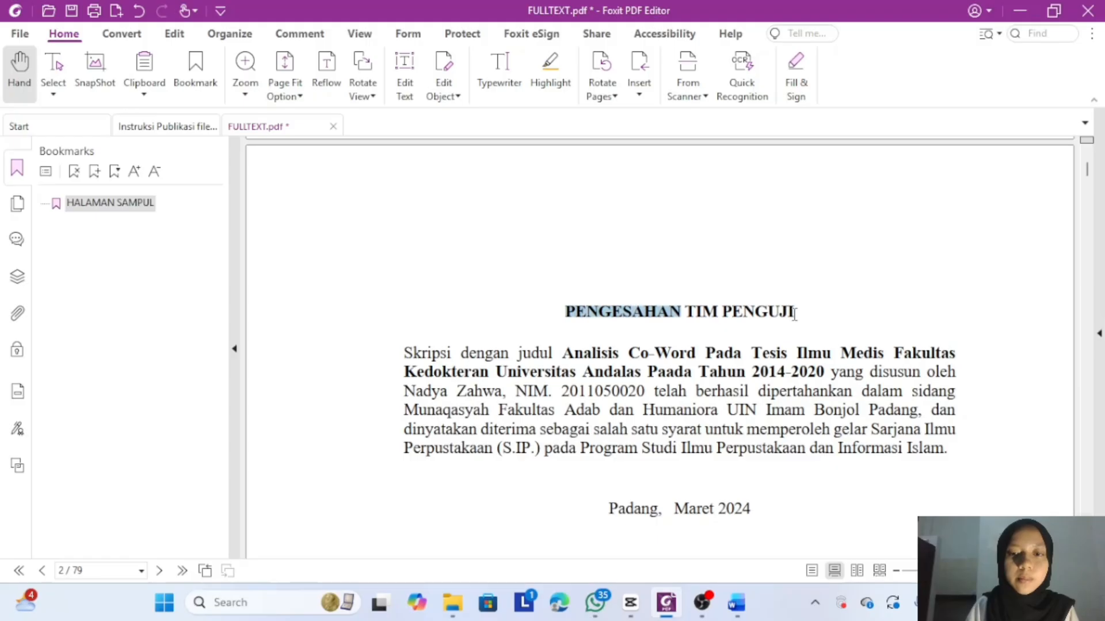
drag(795, 313, 796, 314)
click(796, 313)
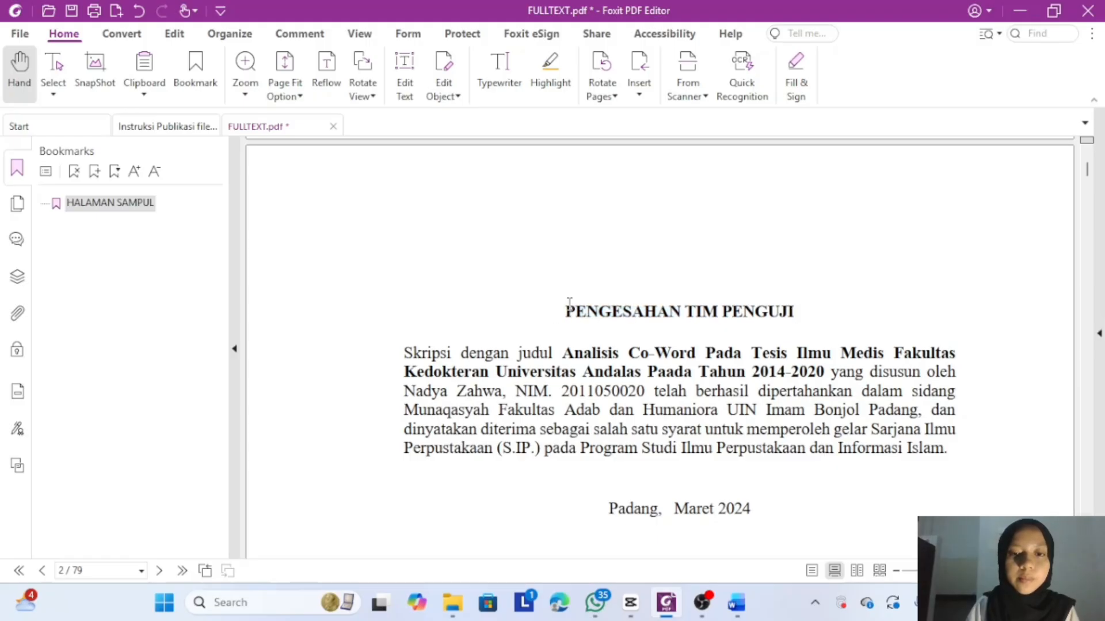
drag(567, 311, 801, 312)
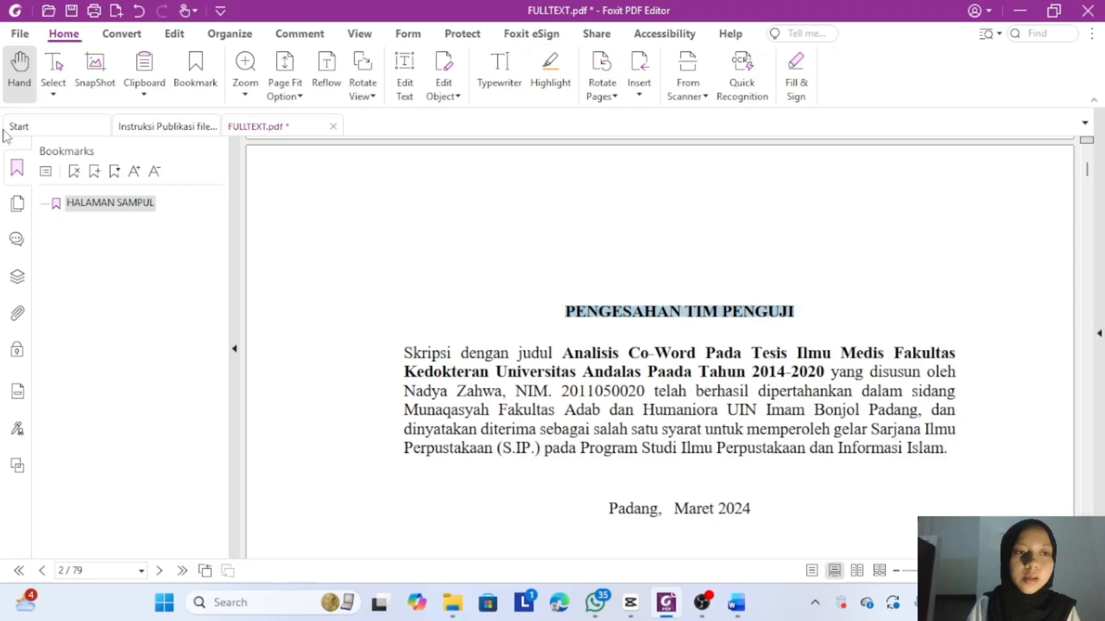
click(95, 172)
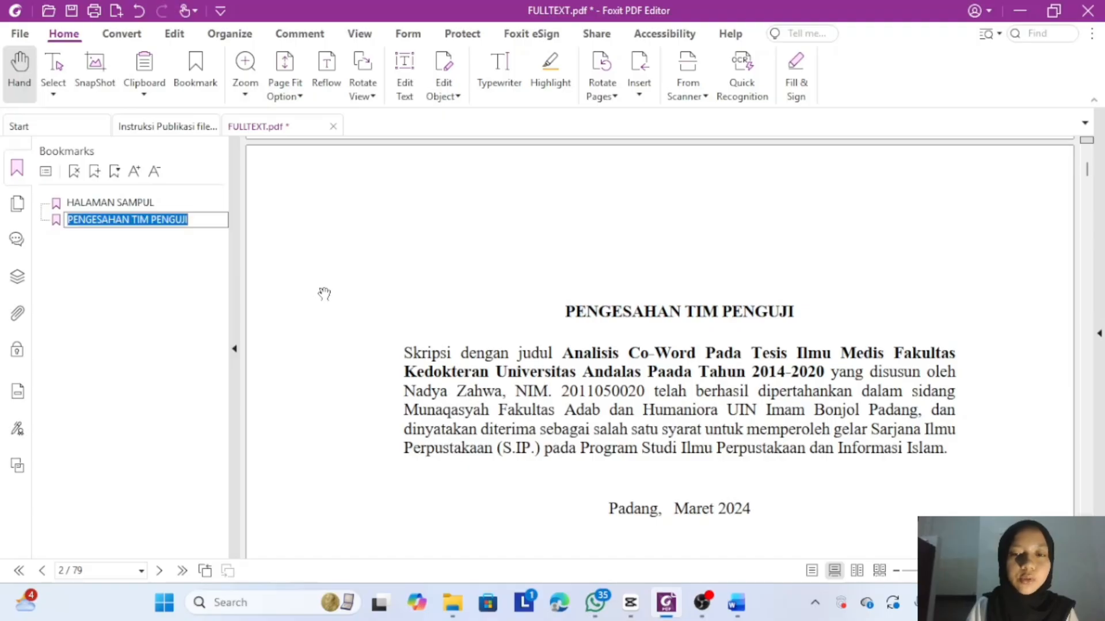
scroll(323, 293, down, 3)
scroll(324, 293, down, 12)
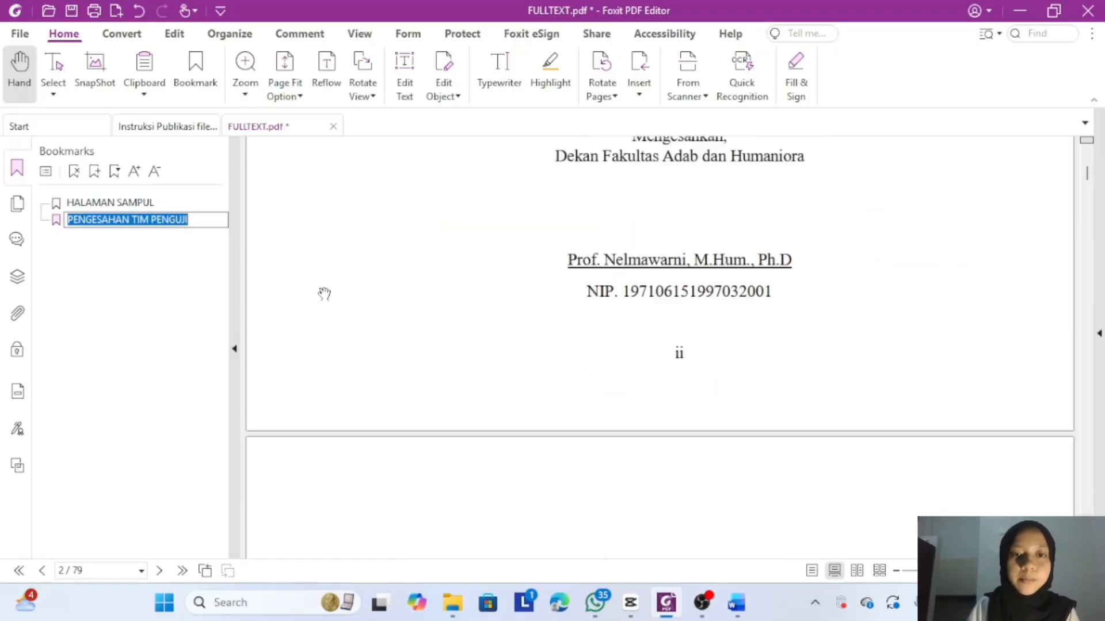
scroll(324, 293, down, 3)
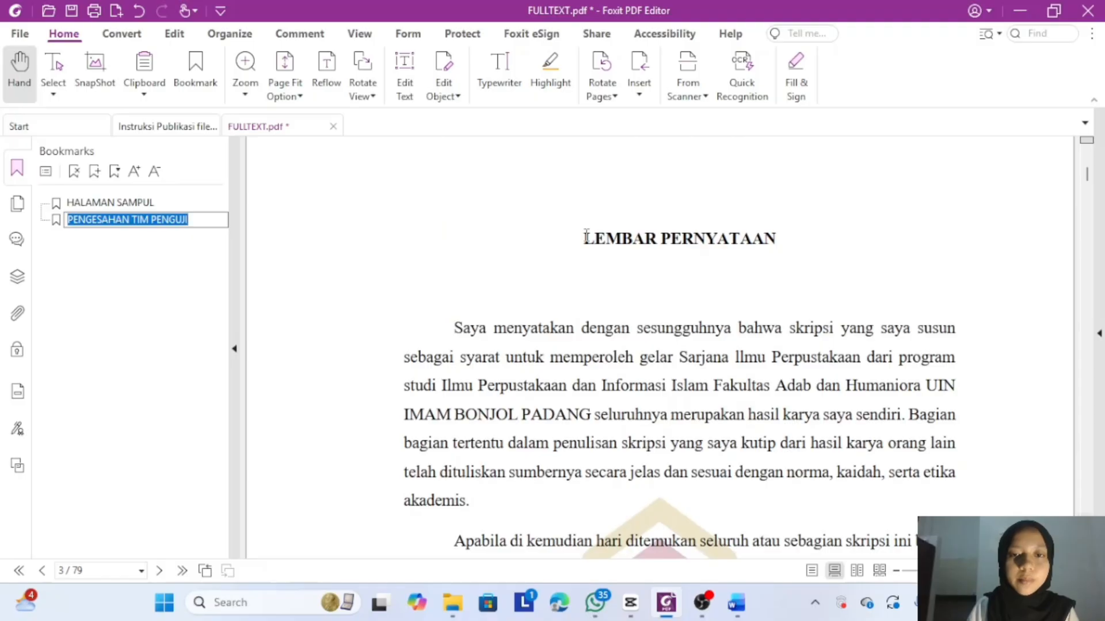
drag(586, 236, 787, 247)
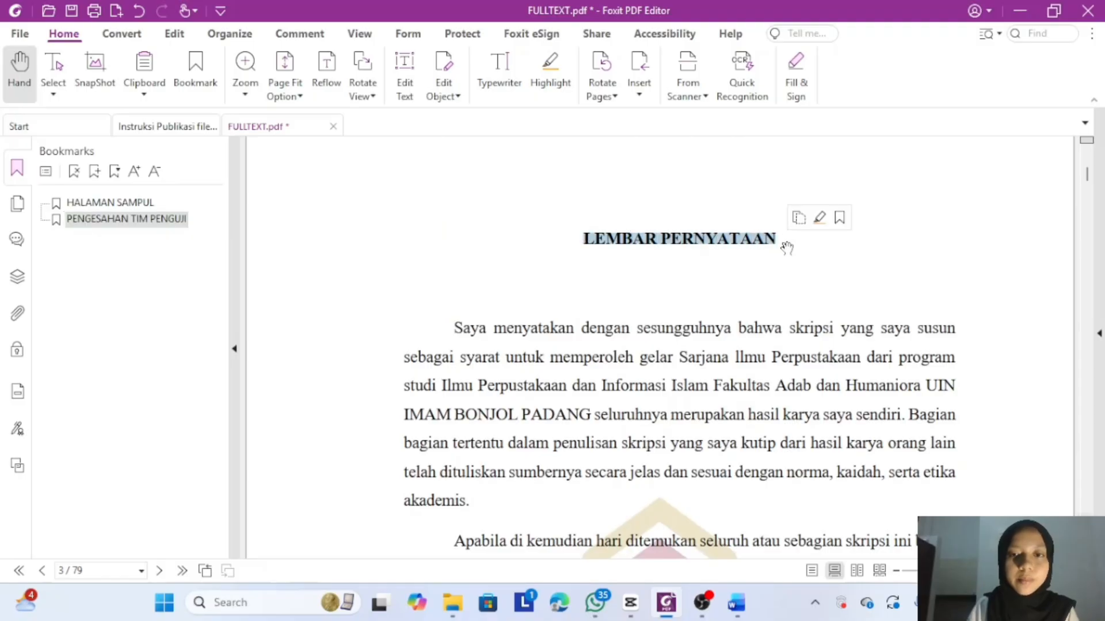
click(95, 171)
scroll(522, 331, down, 10)
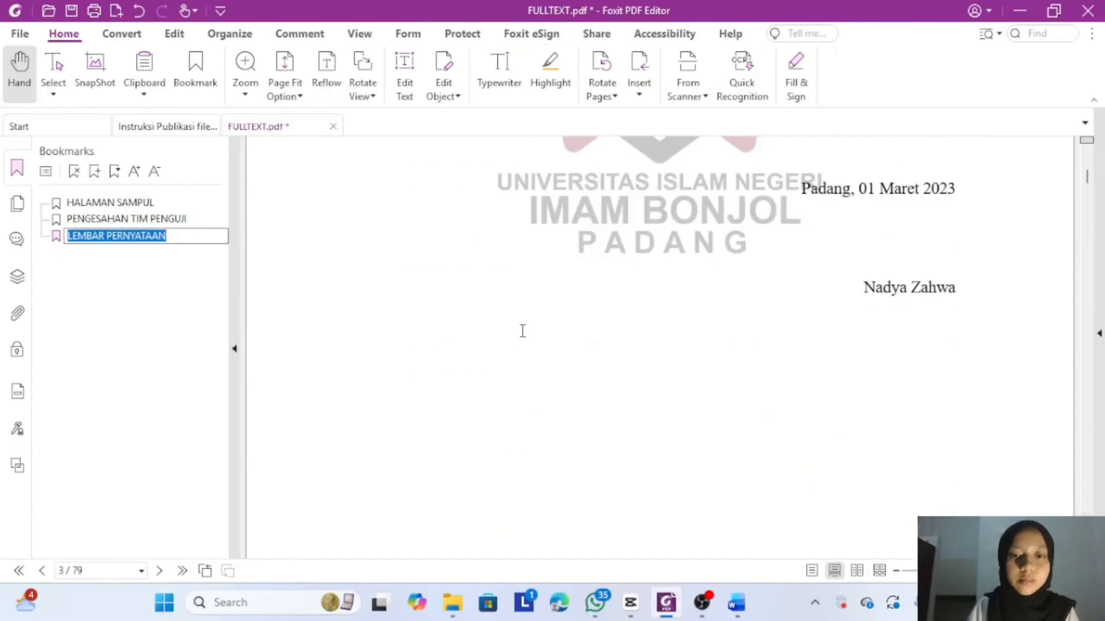
scroll(523, 331, down, 8)
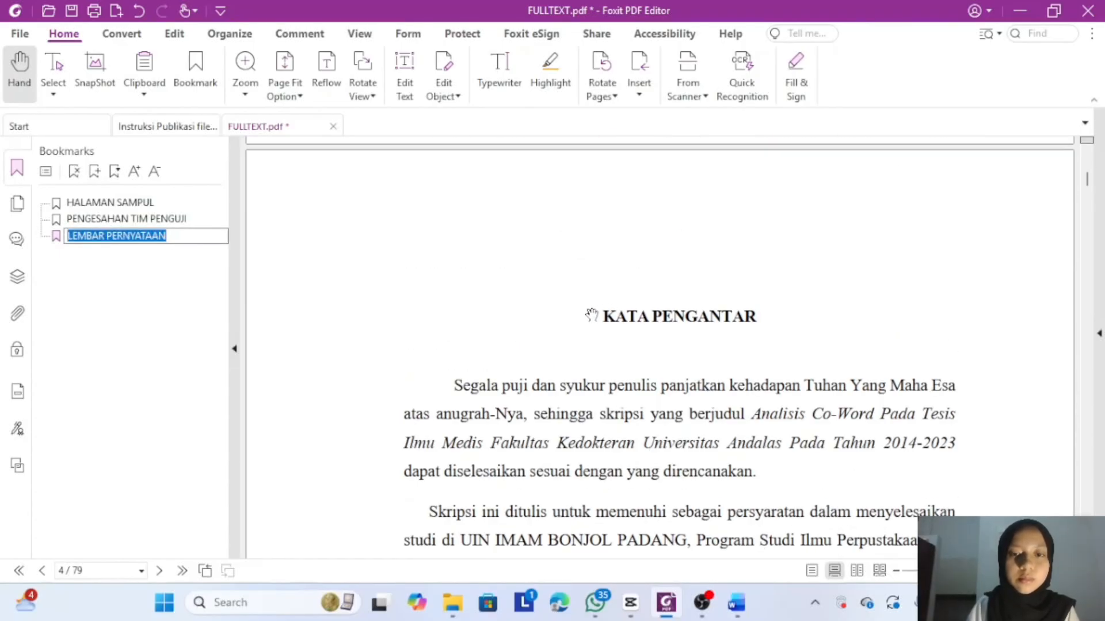
click(604, 316)
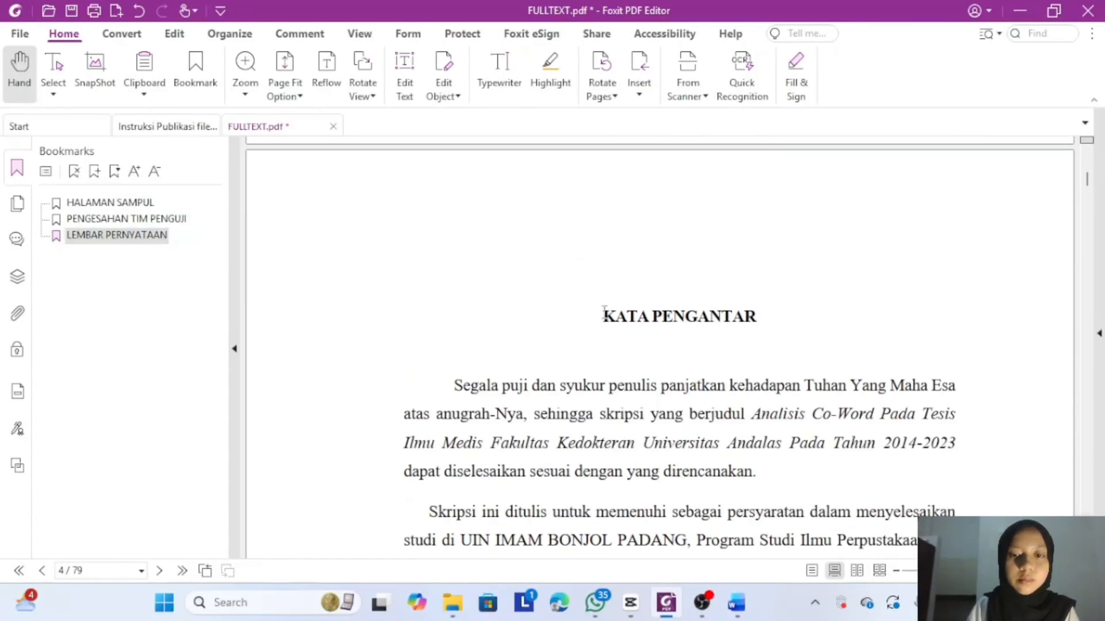
- Add a KATA PENGANTAR bookmark, then an ABSTRAK bookmark for the page 8 abstract
drag(604, 315, 761, 315)
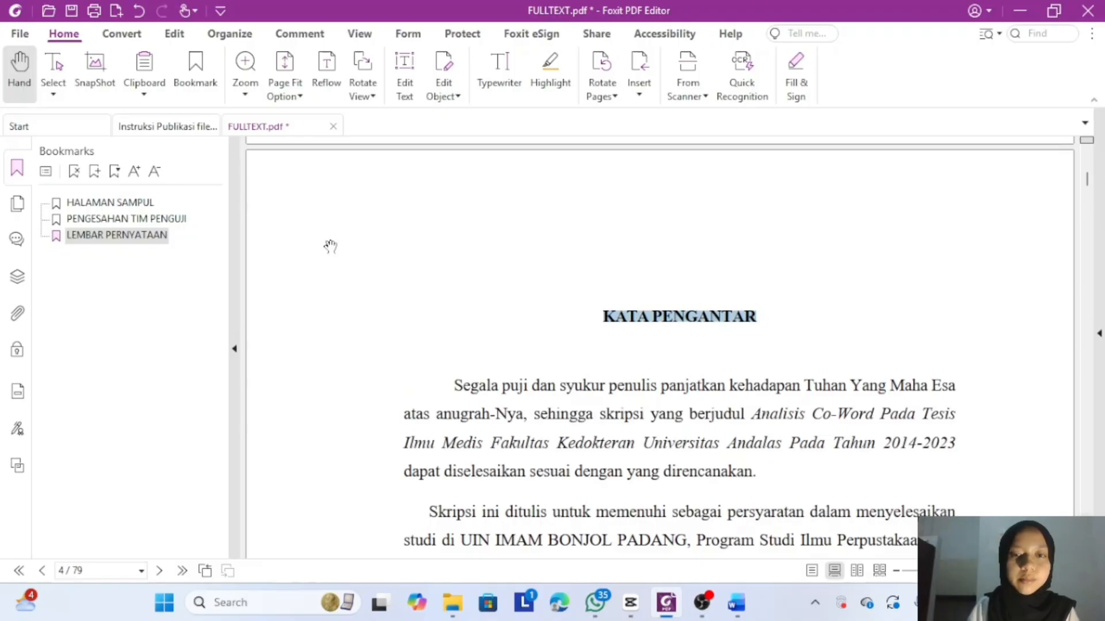
click(96, 172)
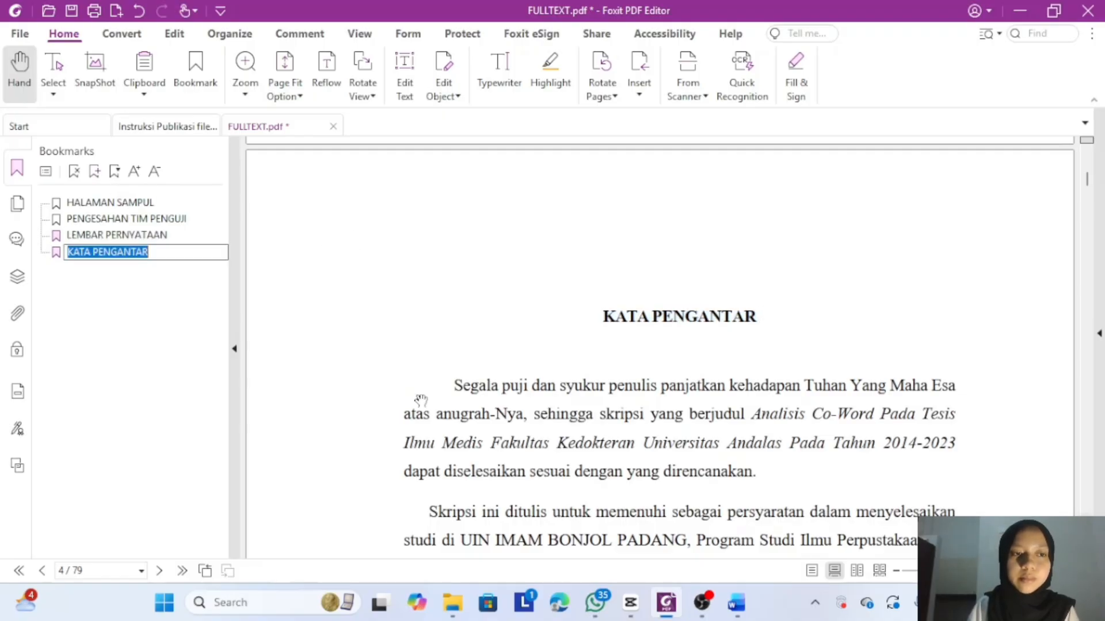
scroll(554, 454, down, 15)
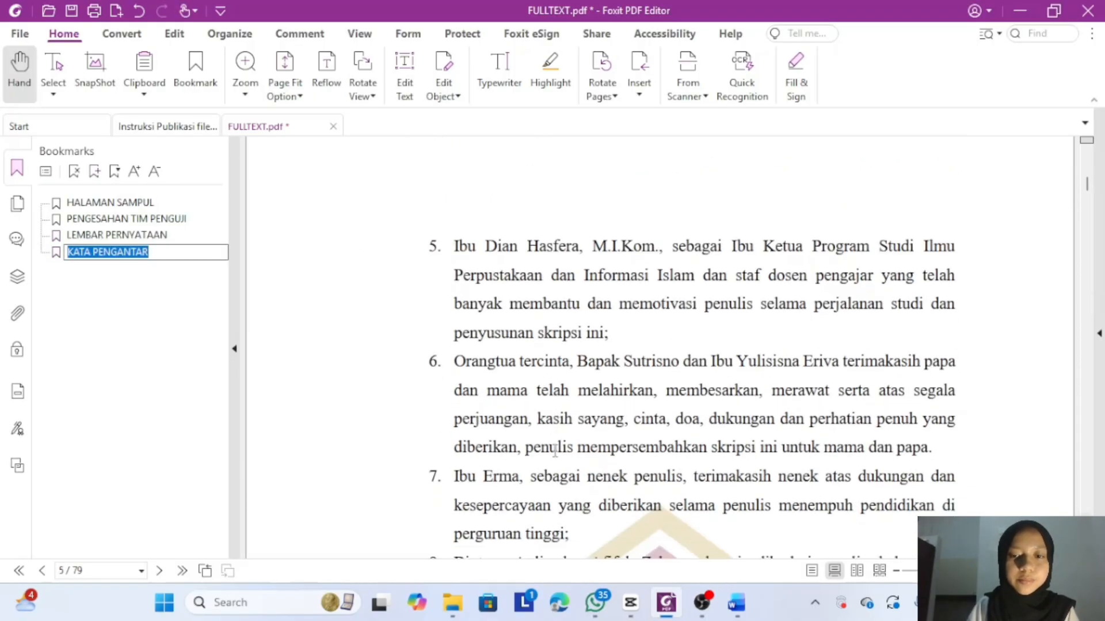
scroll(555, 450, down, 15)
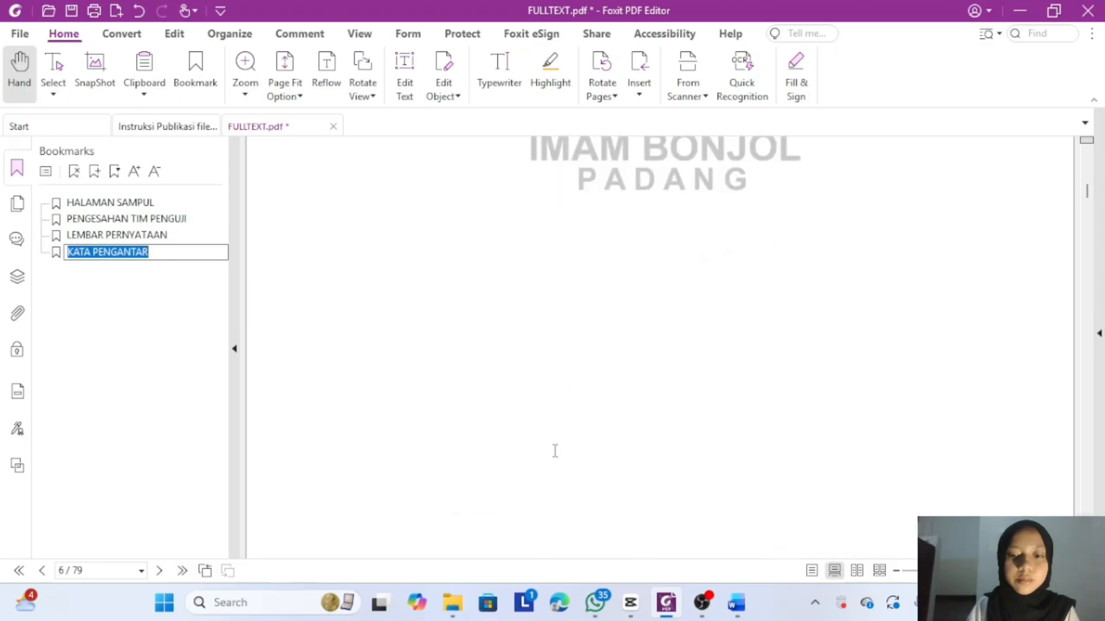
scroll(555, 450, down, 15)
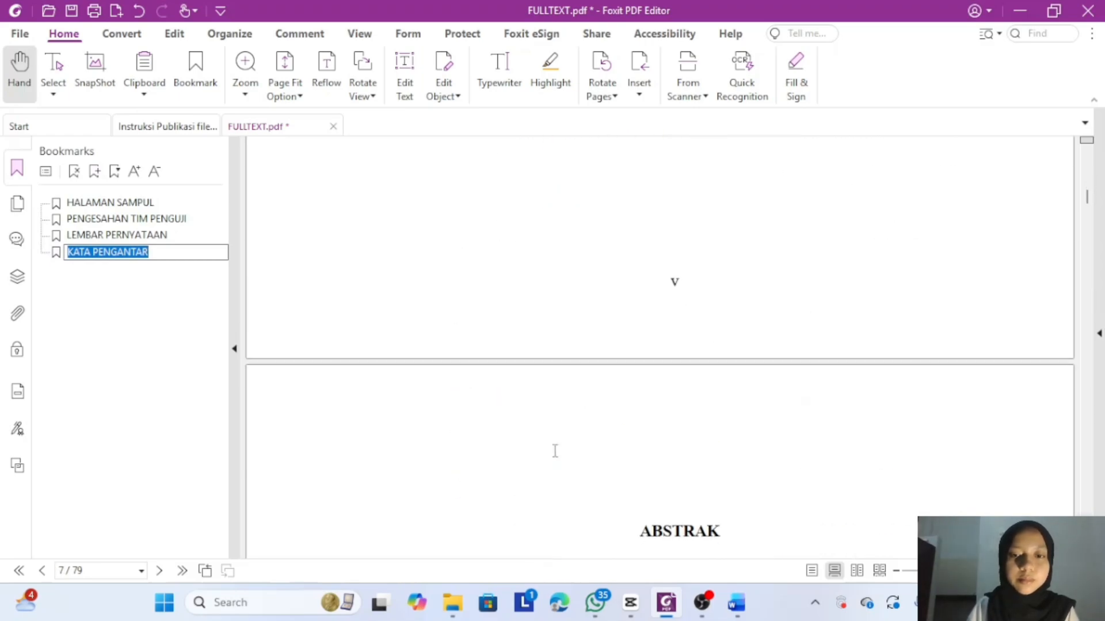
scroll(555, 450, down, 5)
scroll(555, 450, up, 3)
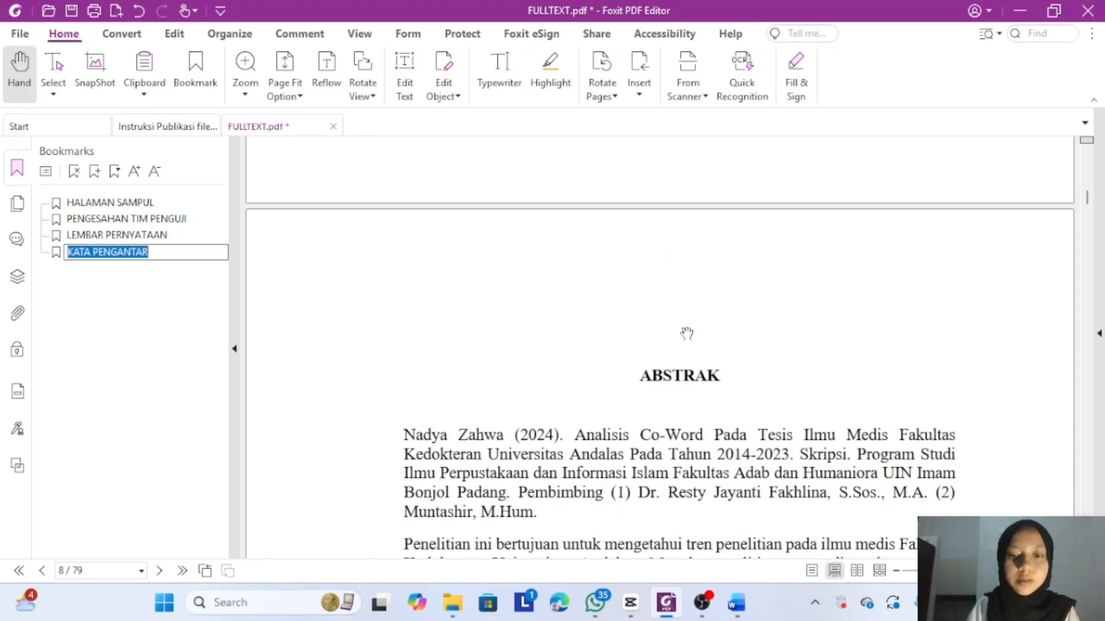
click(643, 369)
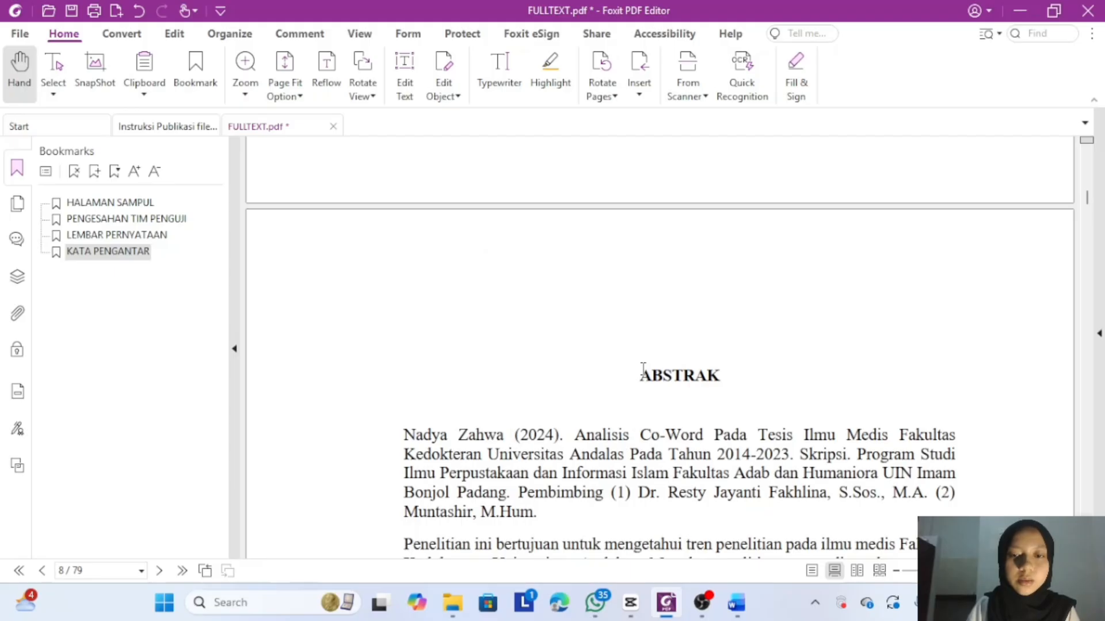
drag(643, 369, 745, 377)
click(395, 327)
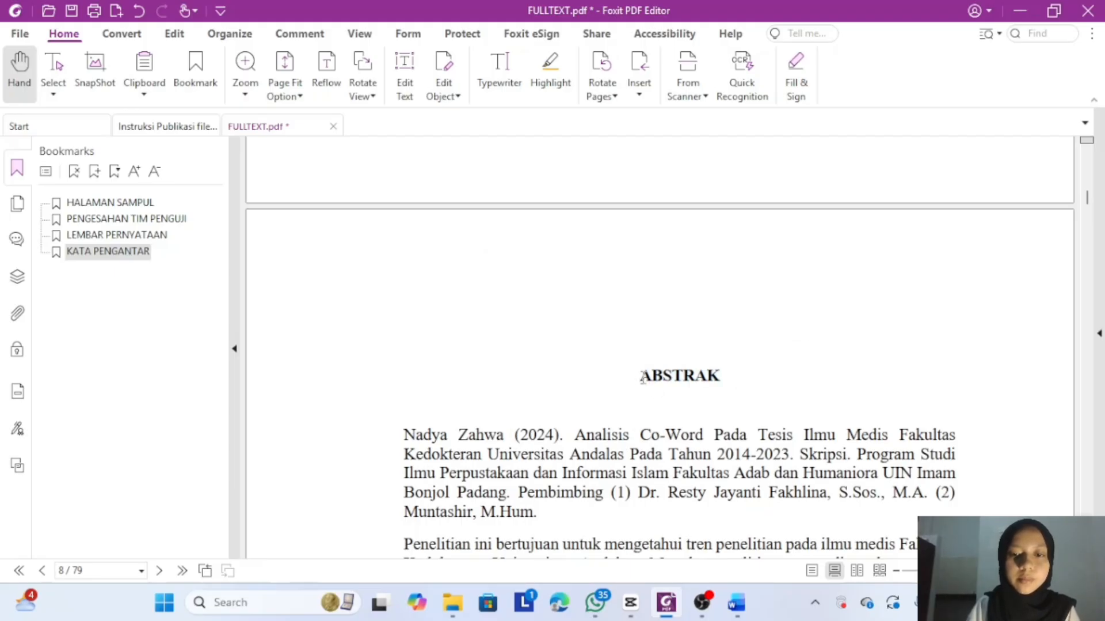
drag(643, 377, 723, 378)
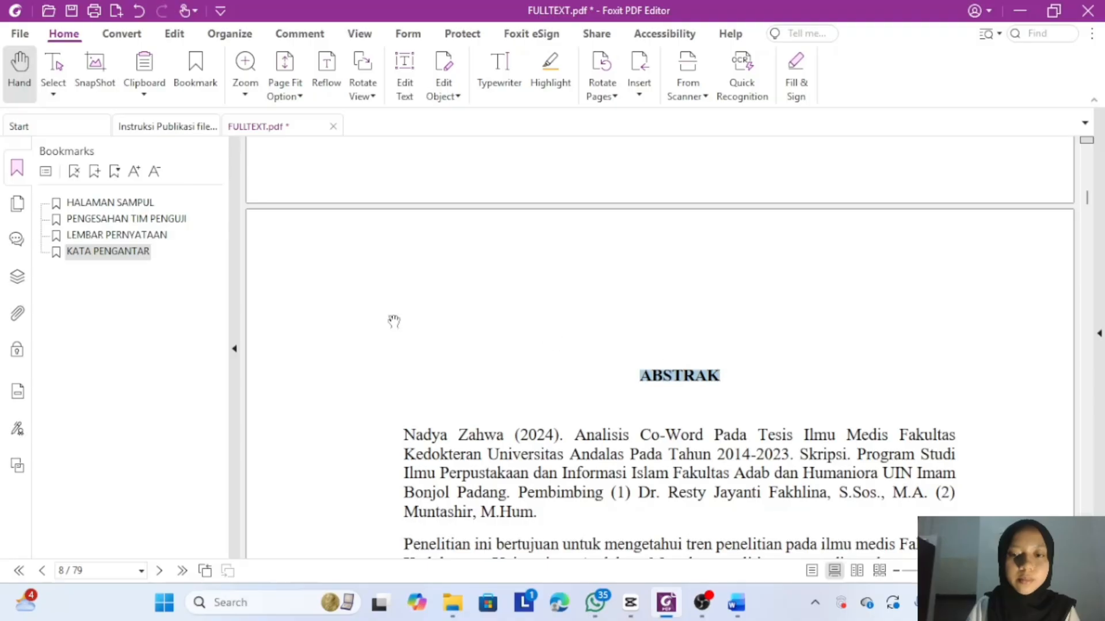
click(100, 175)
- Add bookmarks named ABSTRACT (page 9) and DAFTAR ISI from their headings
scroll(454, 477, down, 15)
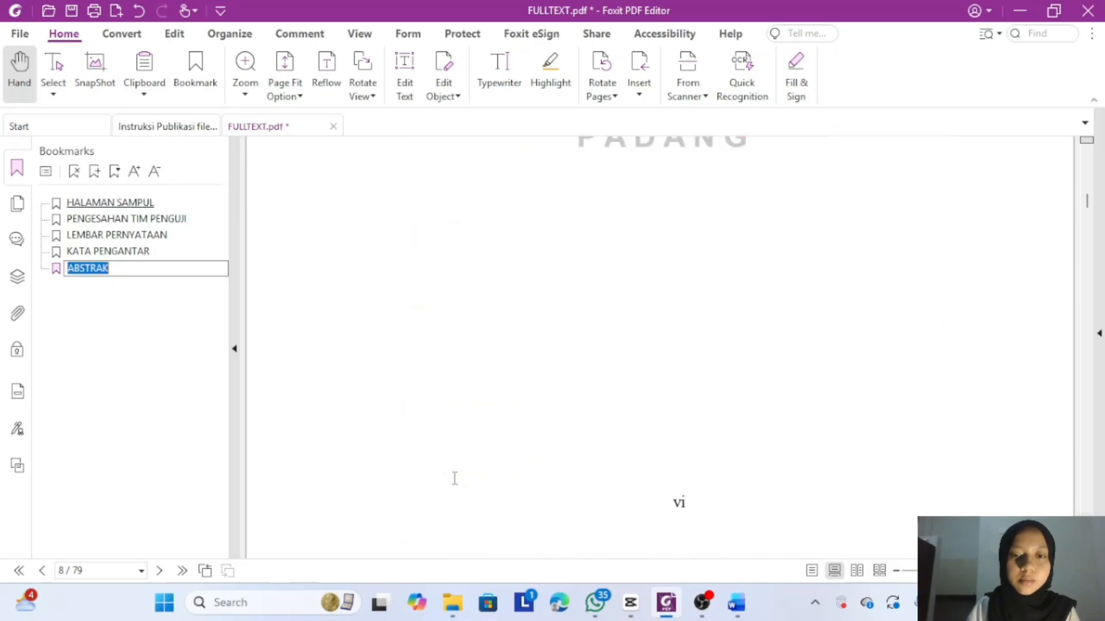
scroll(454, 477, down, 3)
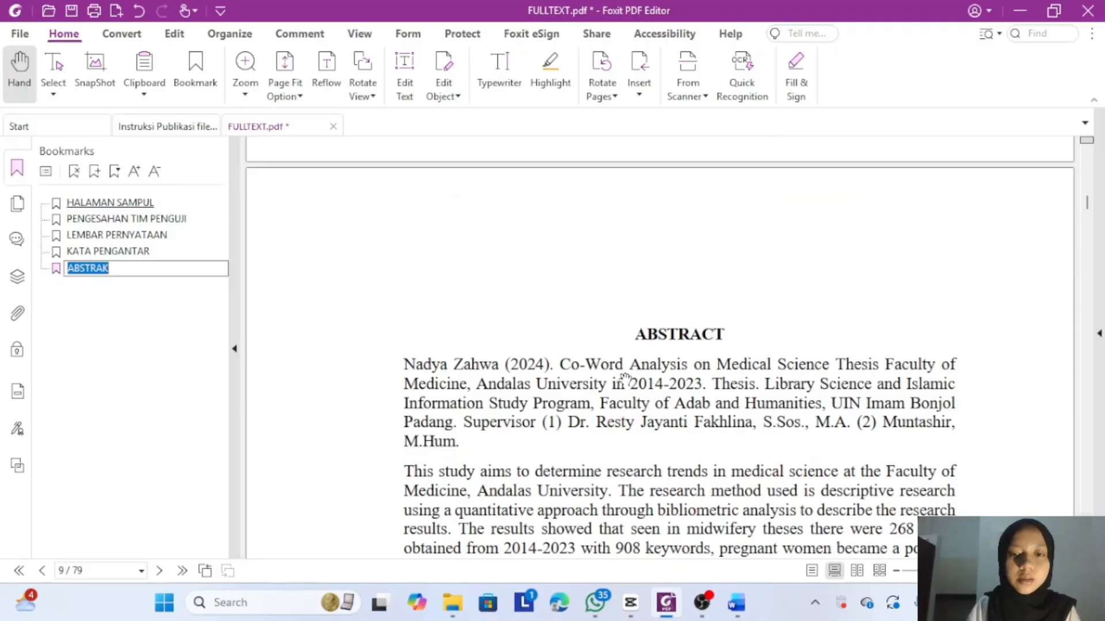
drag(633, 333, 733, 332)
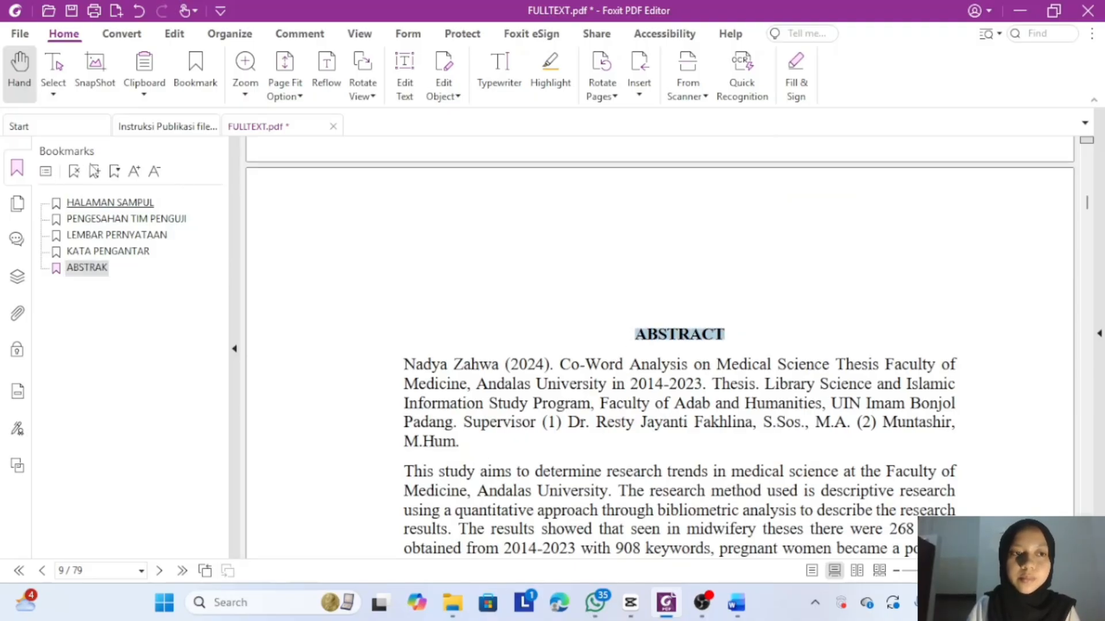
click(96, 172)
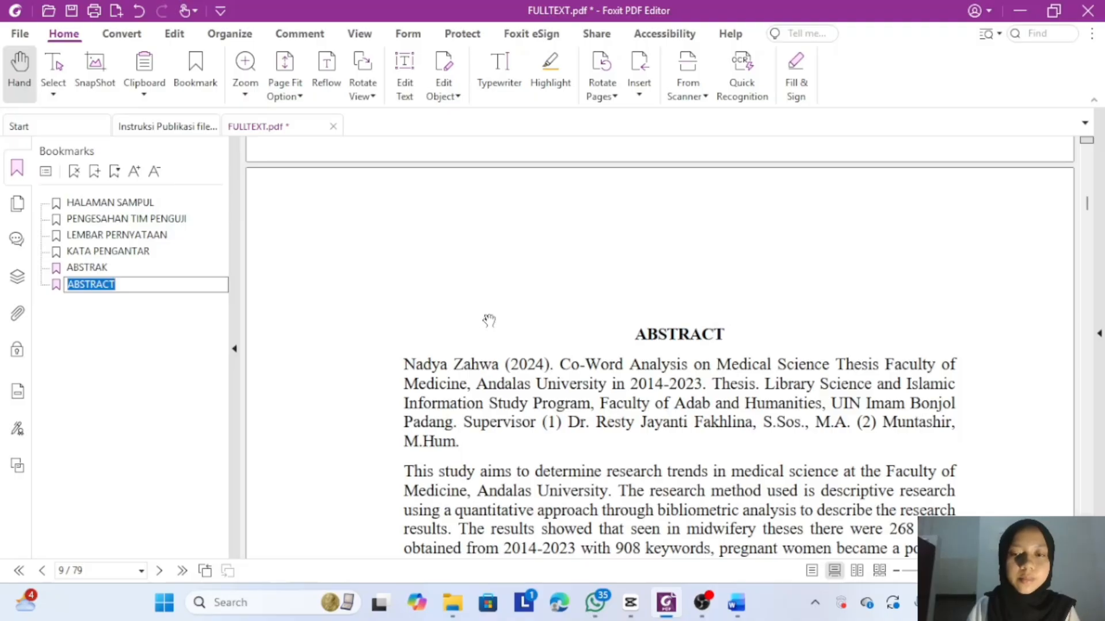
scroll(488, 320, down, 5)
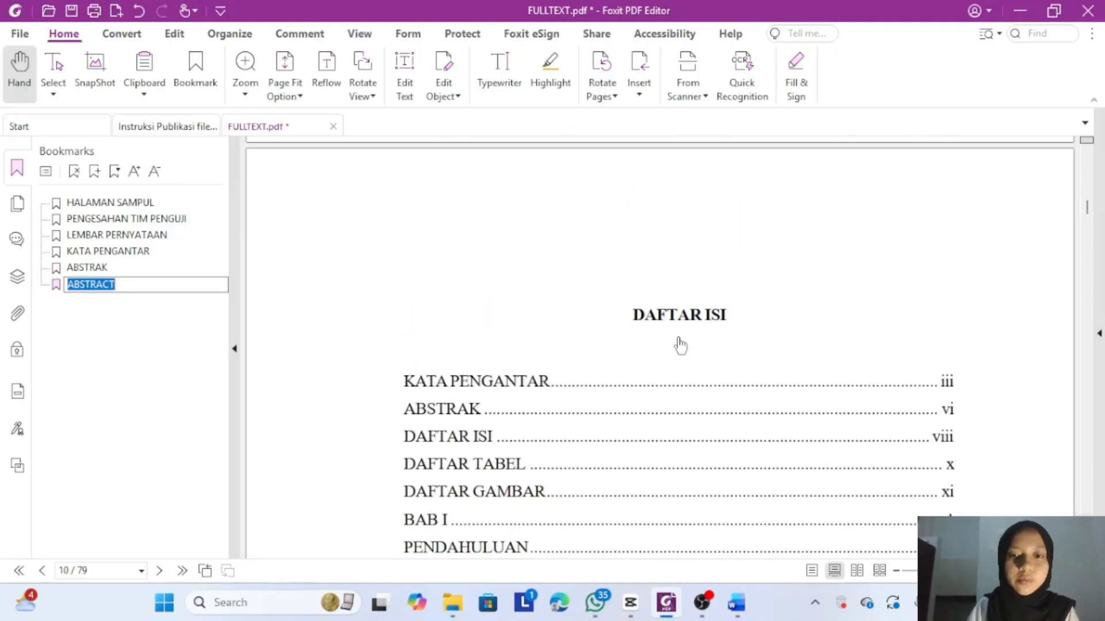
click(636, 314)
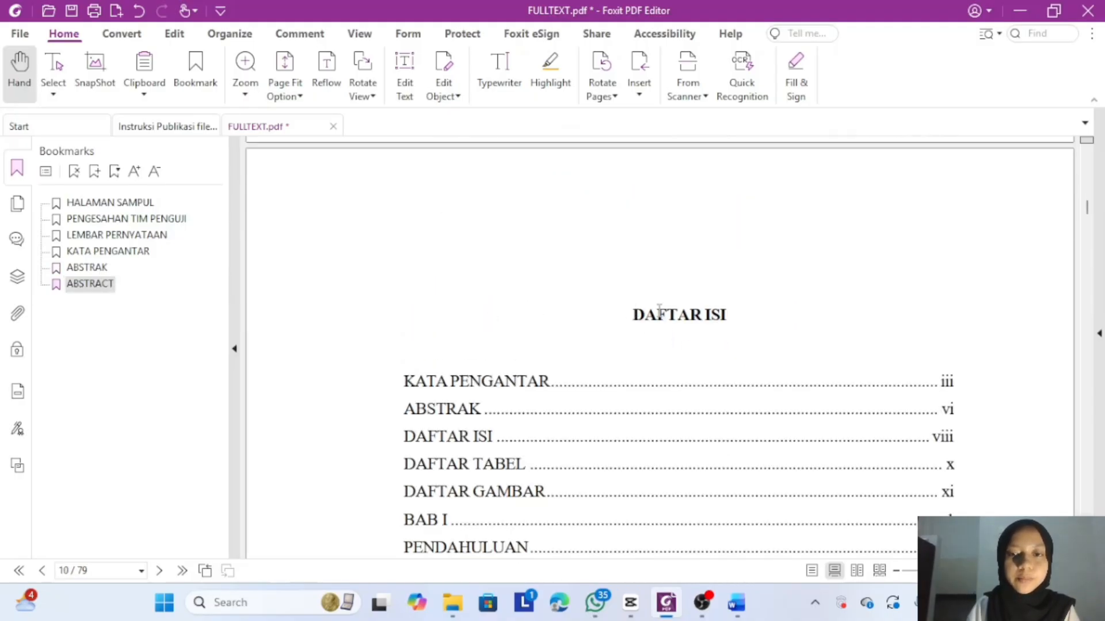
click(94, 171)
scroll(370, 318, down, 9)
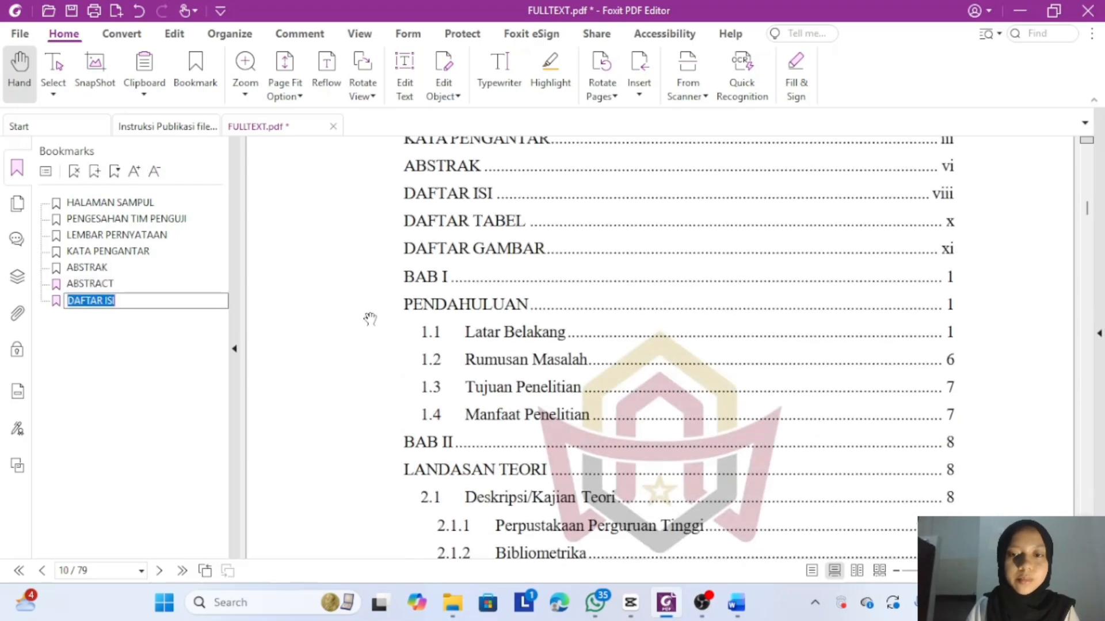
scroll(370, 319, down, 15)
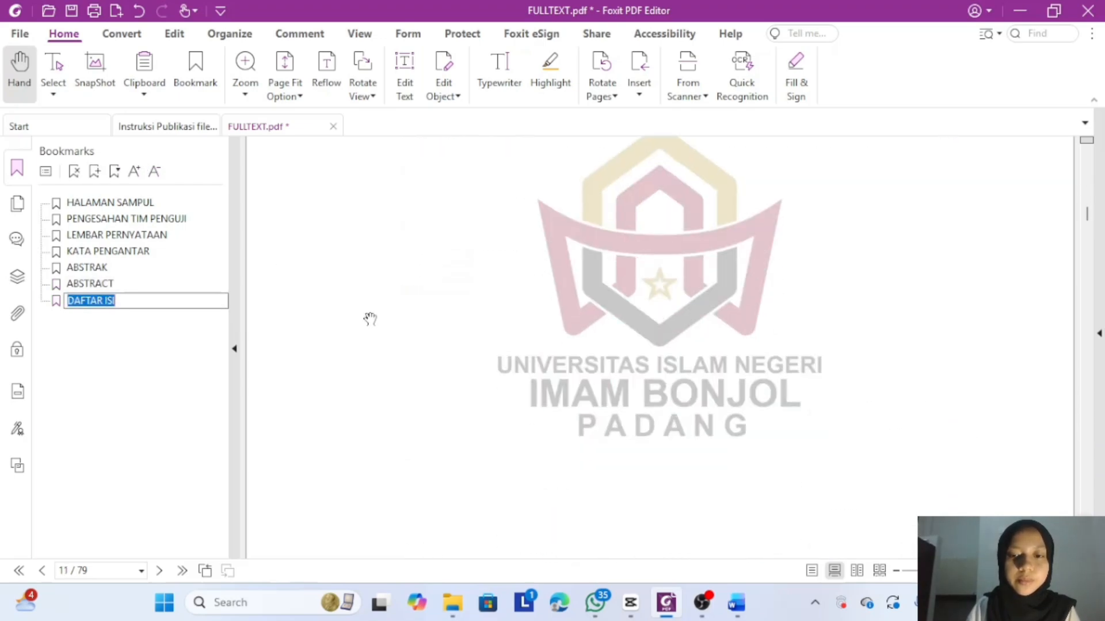
scroll(370, 319, down, 6)
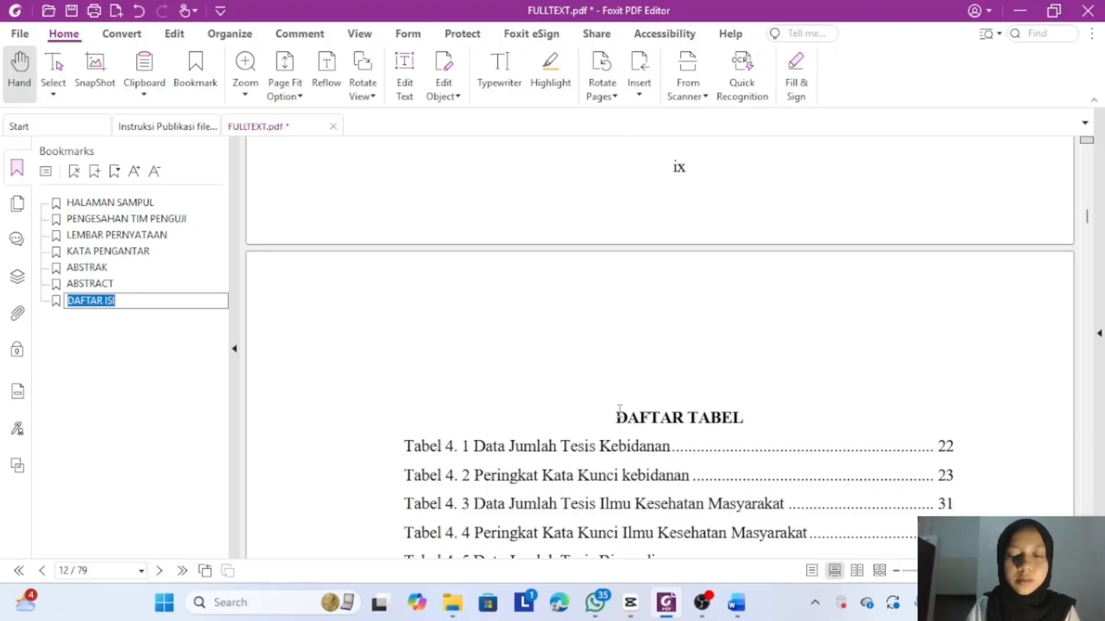
- Add bookmarks named DAFTAR TABEL (page 12) and DAFTAR GAMBAR (page 13) from their headings
drag(616, 415, 751, 414)
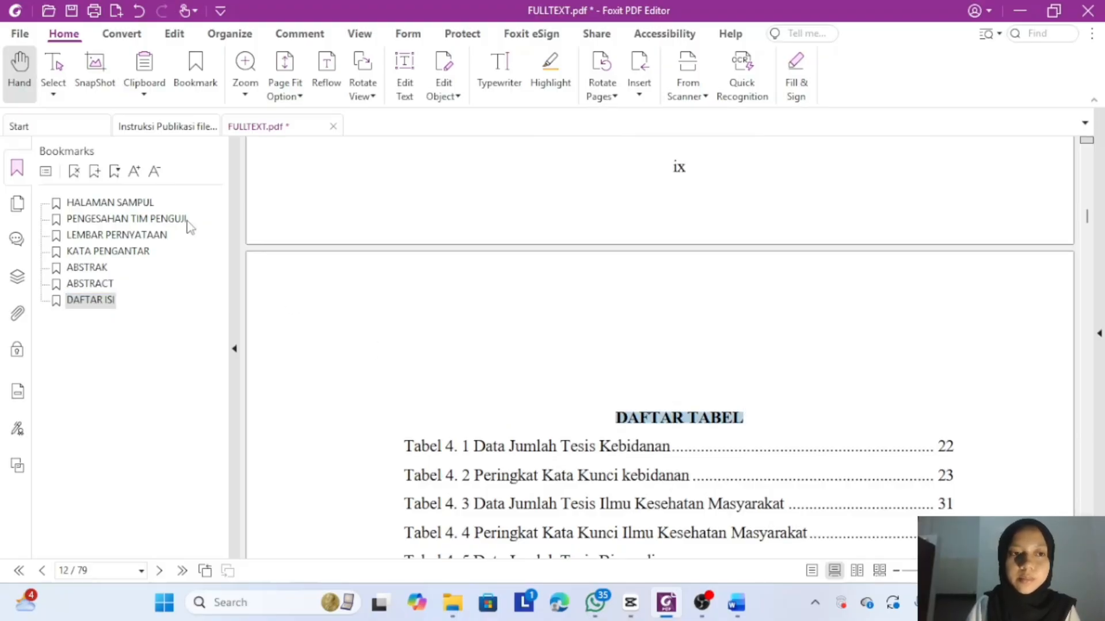
click(95, 171)
scroll(361, 320, down, 10)
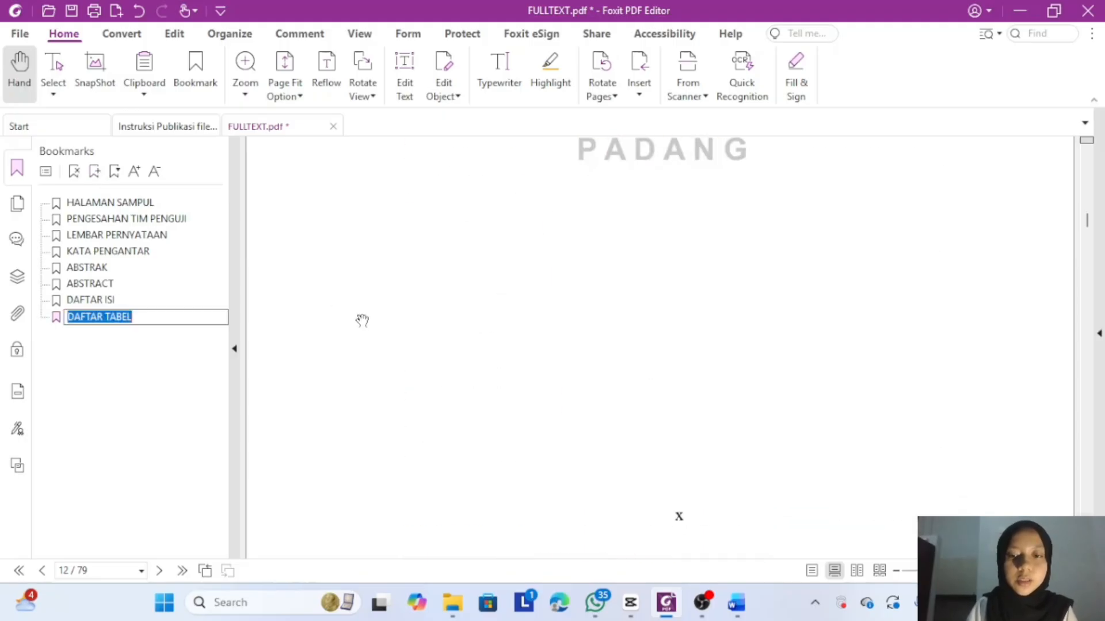
scroll(362, 321, down, 8)
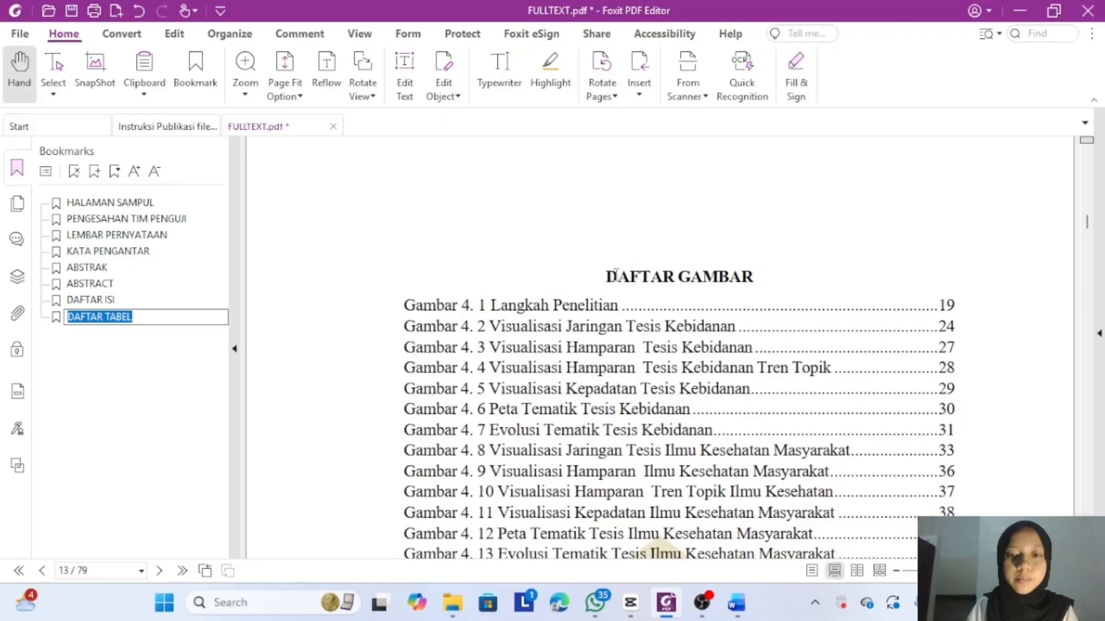
drag(609, 275, 757, 276)
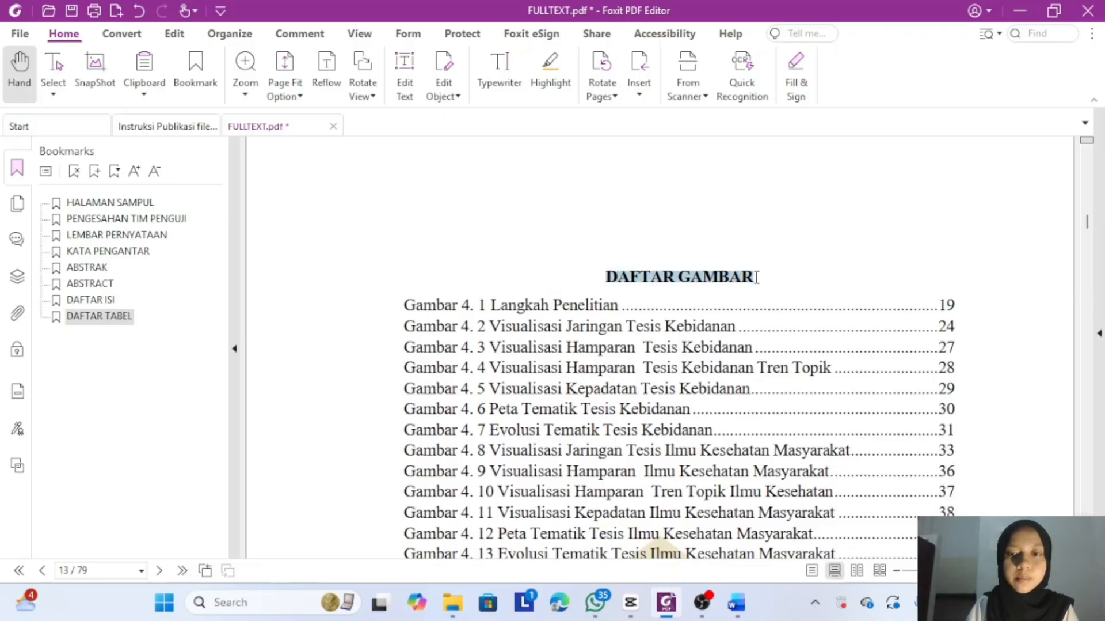
click(95, 171)
scroll(449, 322, down, 10)
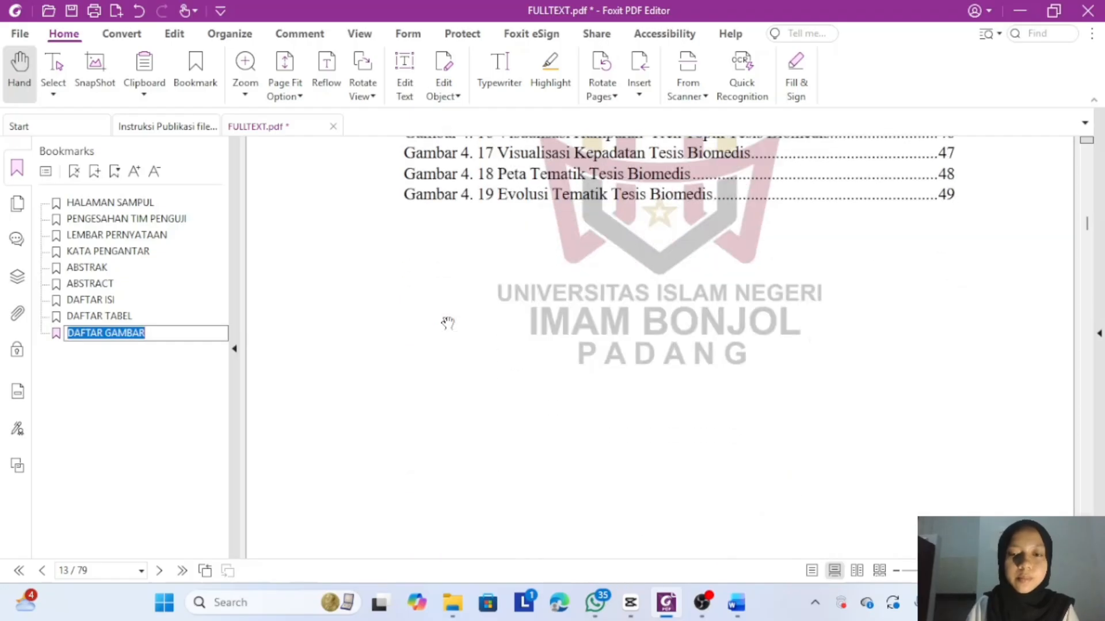
scroll(448, 322, down, 10)
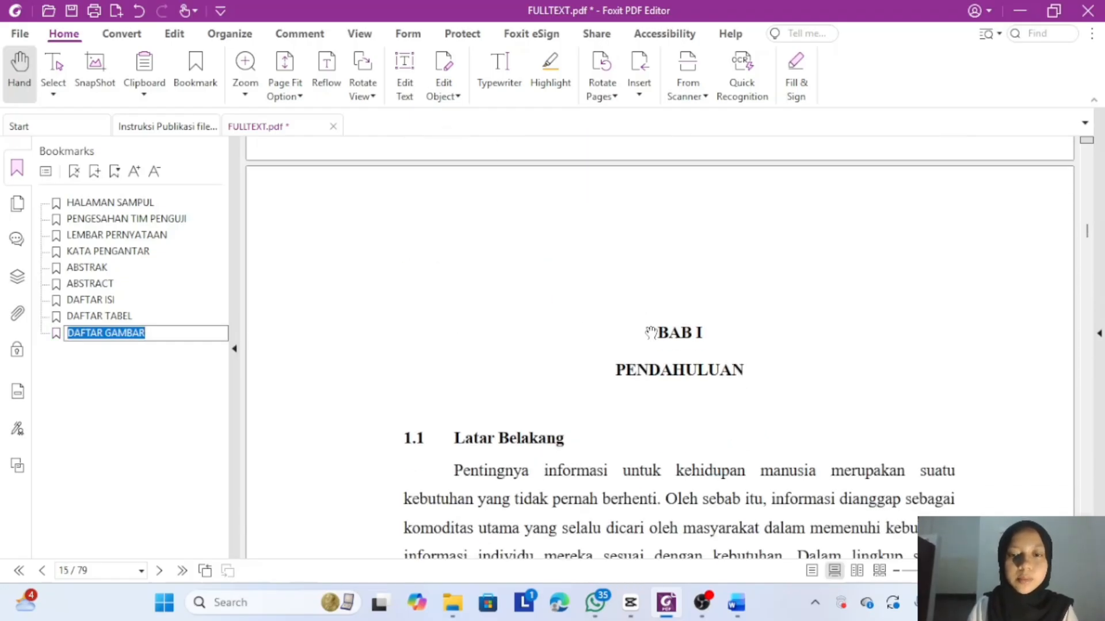
drag(660, 329, 748, 370)
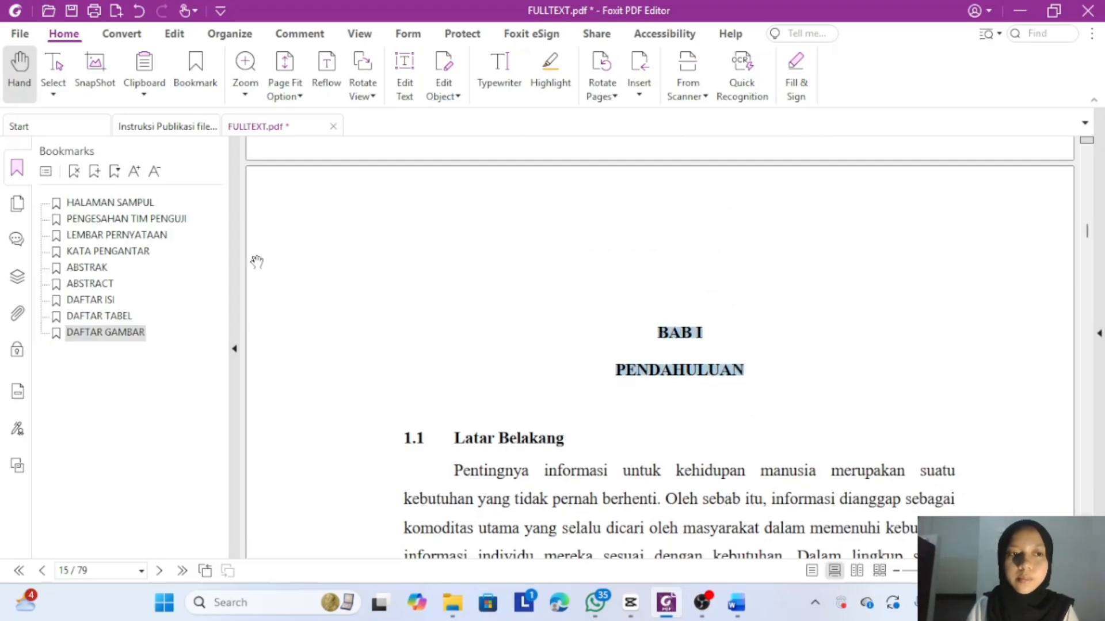
- Add a page 15 bookmark named 'BAB I PENDAHULUAN', inserting the missing space in its name
click(96, 172)
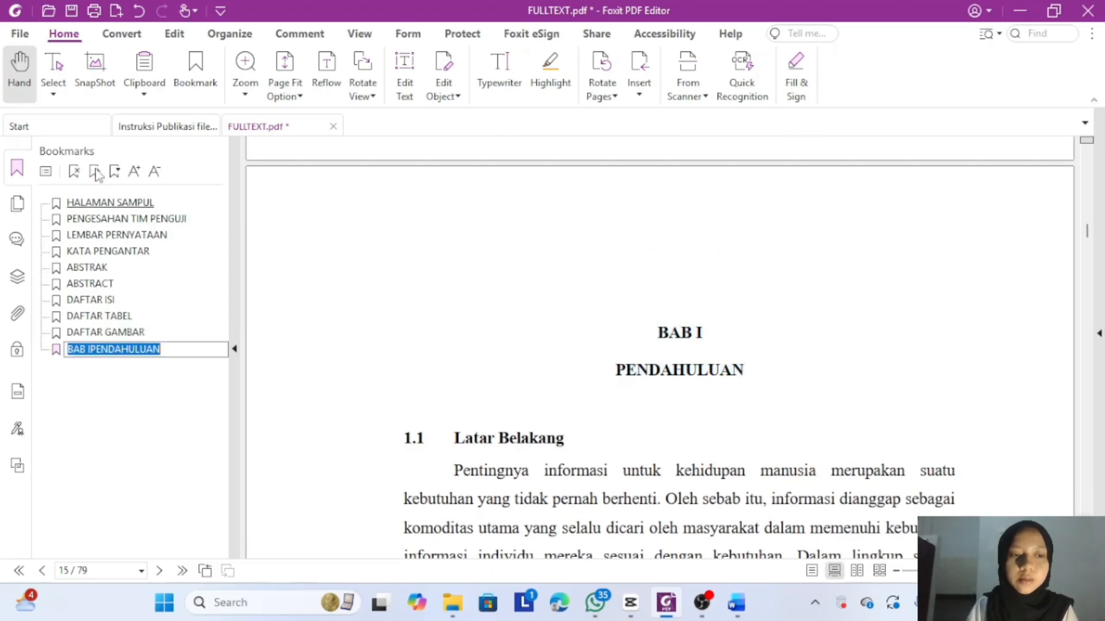
click(92, 349)
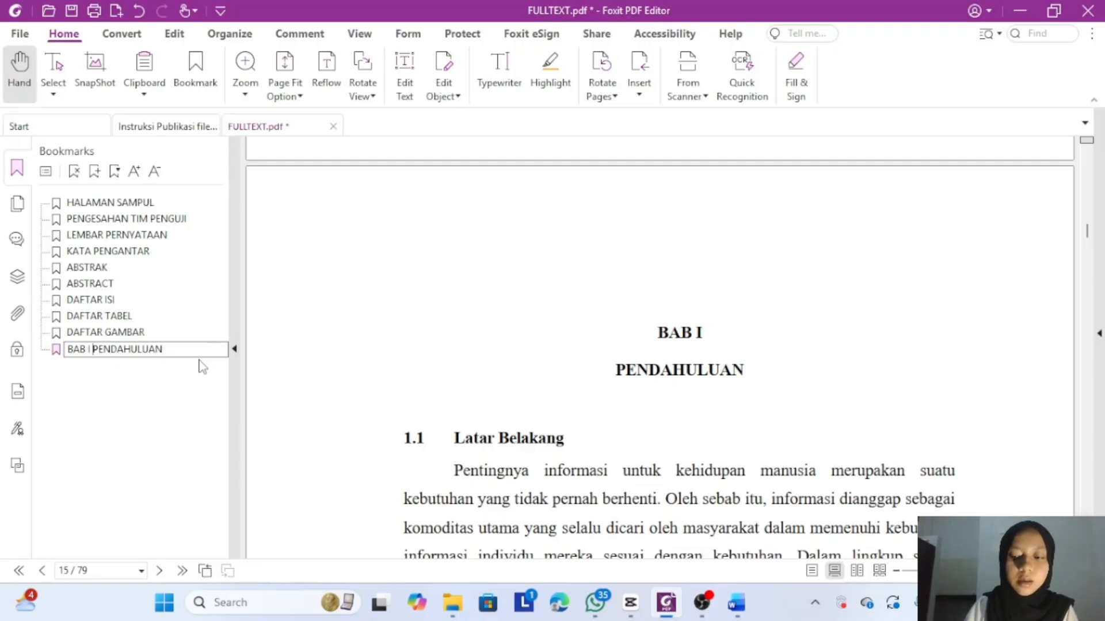
key(Return)
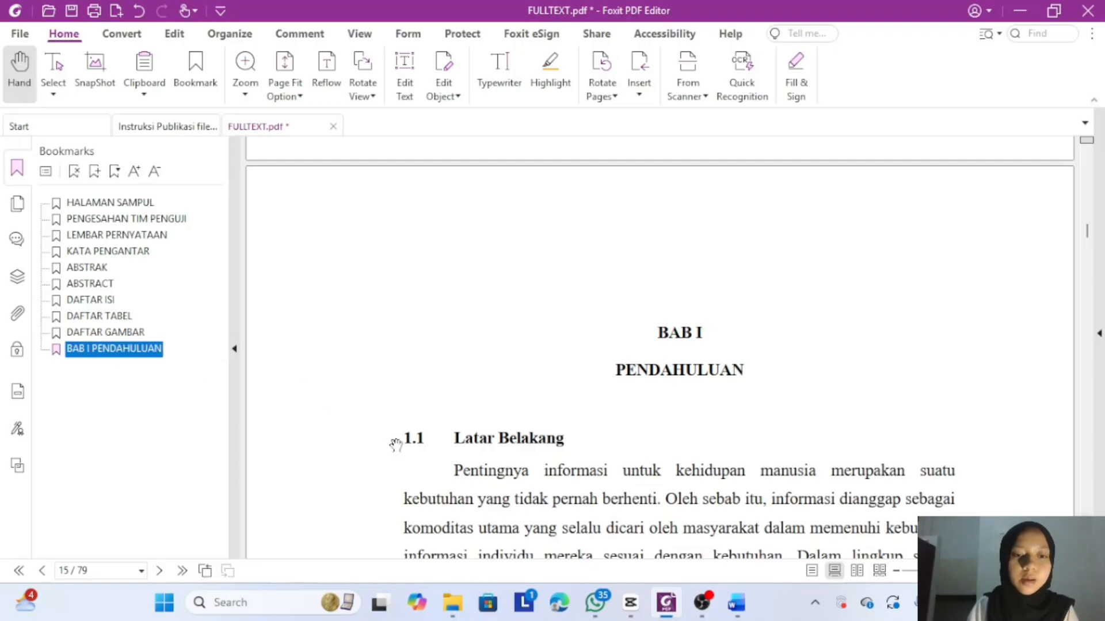
scroll(395, 445, down, 3)
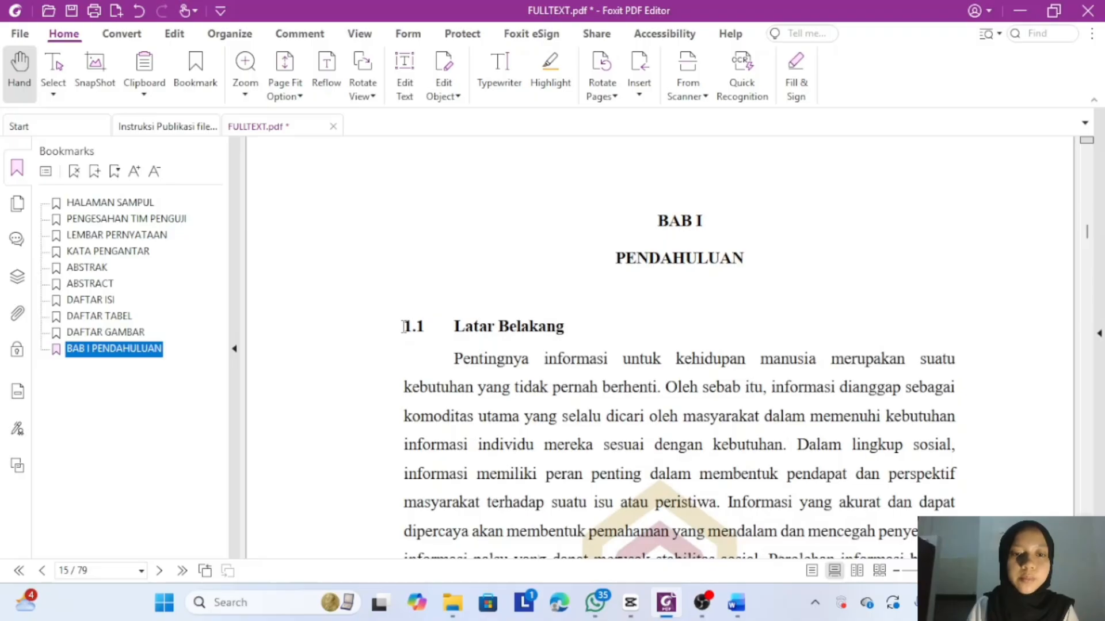
- Add a 1.1 Latar Belakang bookmark and nest it as a child of BAB I PENDAHULUAN
drag(404, 326, 572, 326)
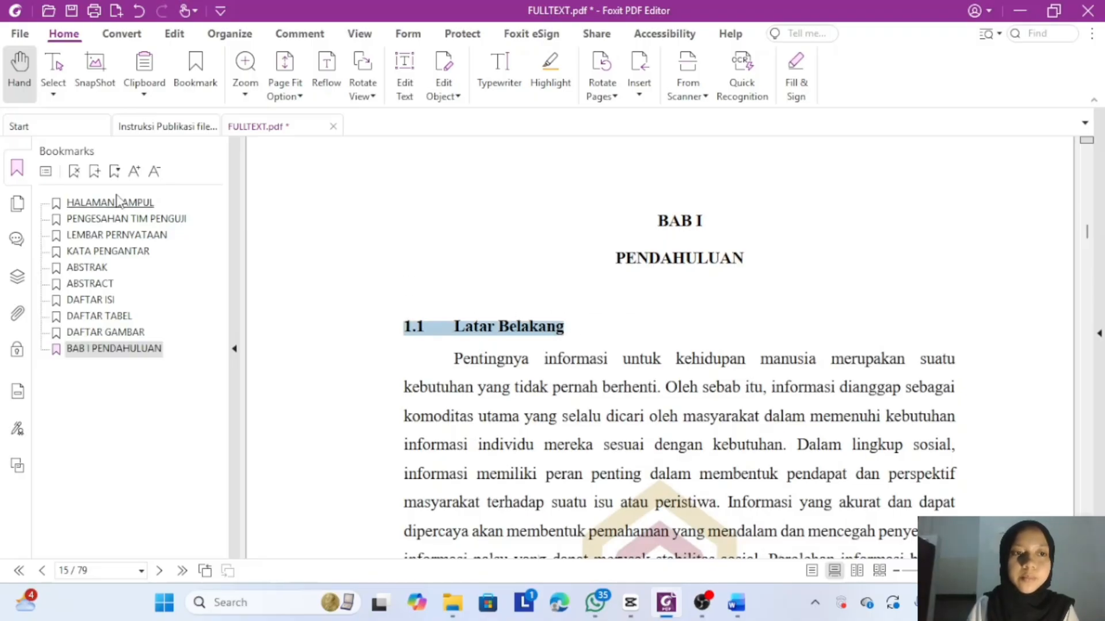
click(94, 171)
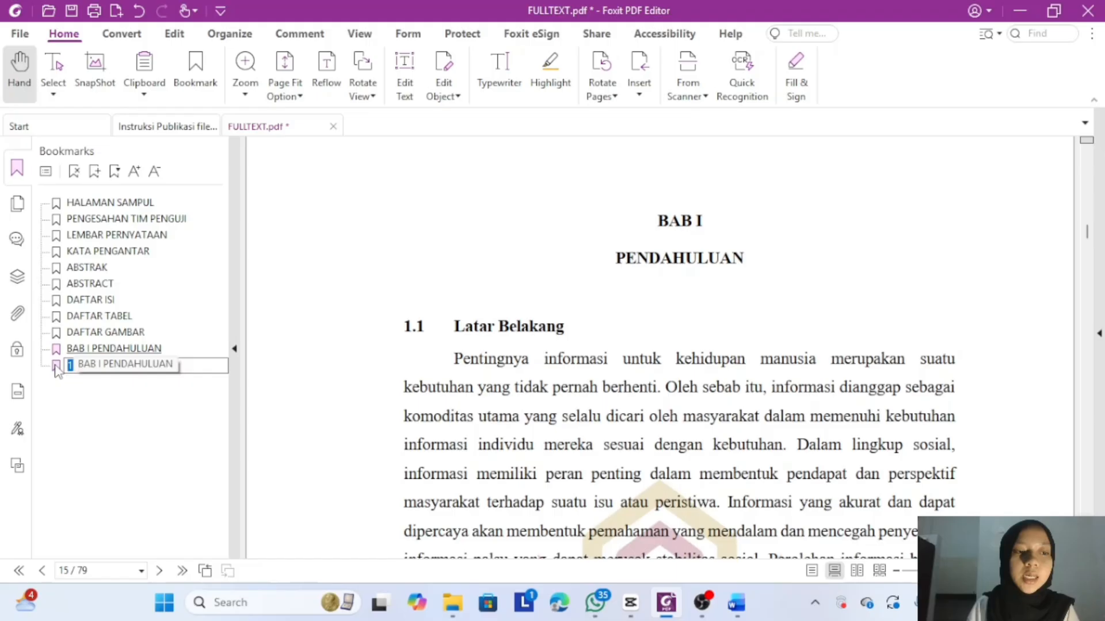
key(Return)
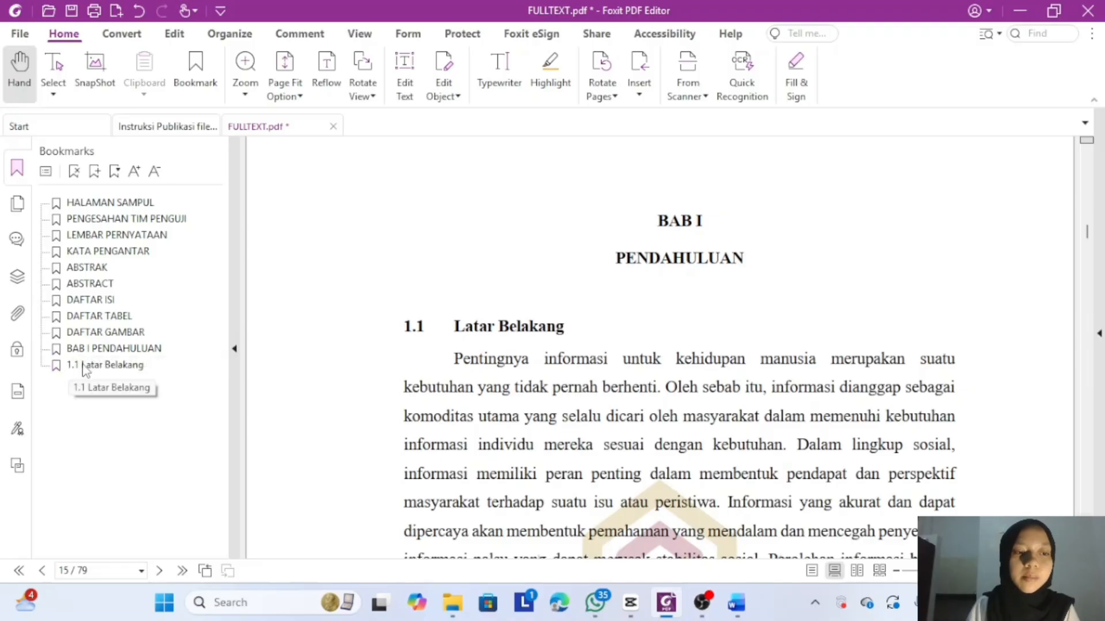
drag(84, 368, 94, 358)
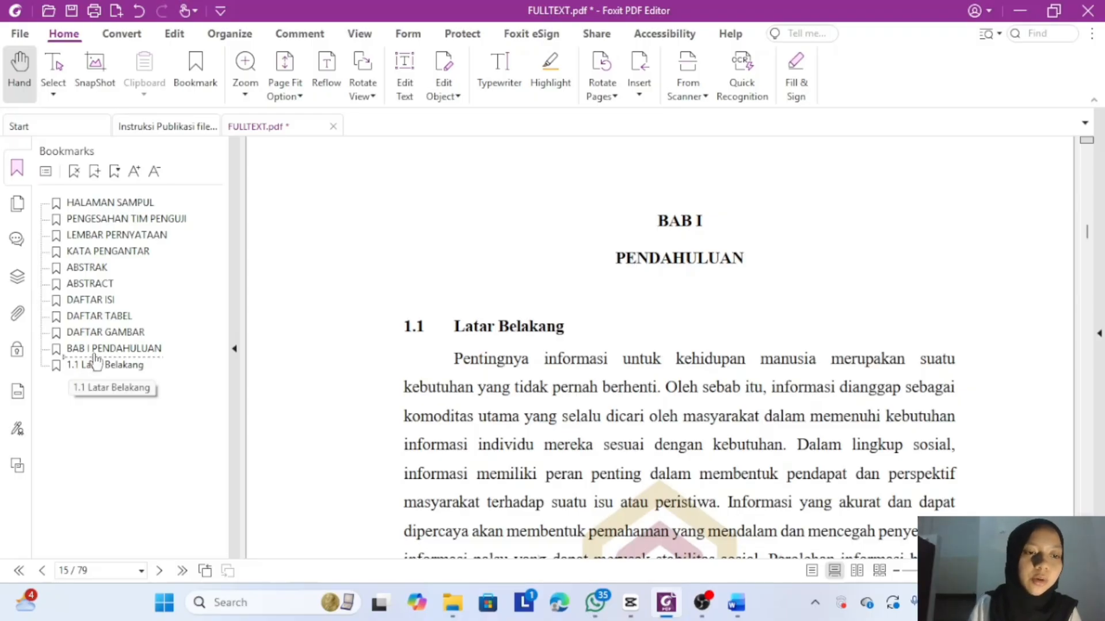
drag(94, 357, 88, 357)
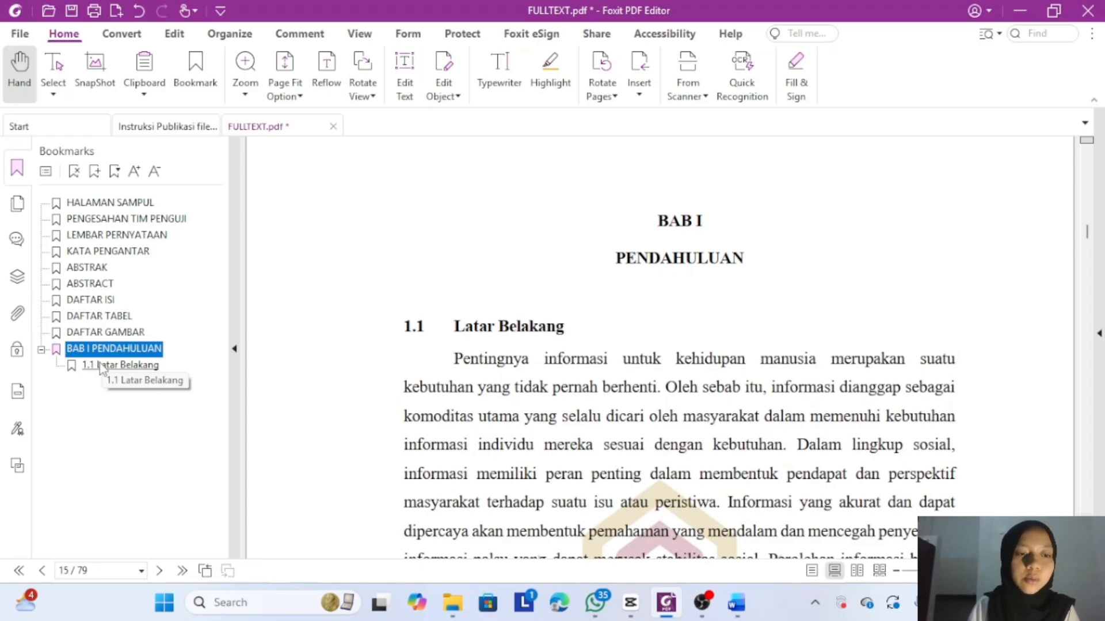
- Add a 1.2 Rumusan Masalah bookmark after 1.1 Latar Belakang under BAB I
click(100, 366)
scroll(471, 314, down, 5)
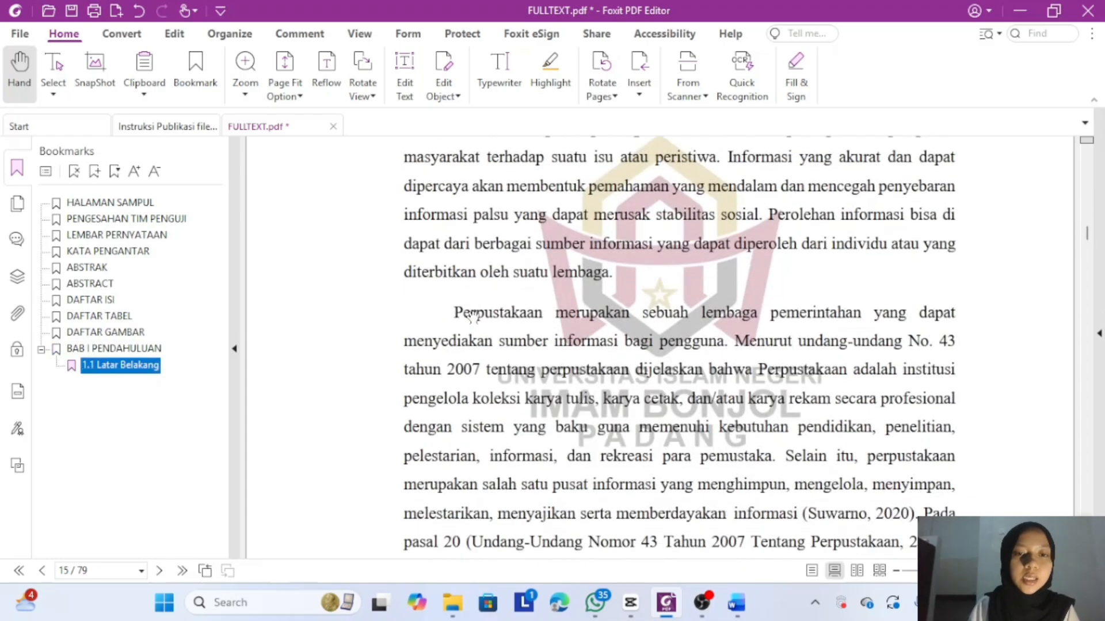
scroll(472, 314, down, 15)
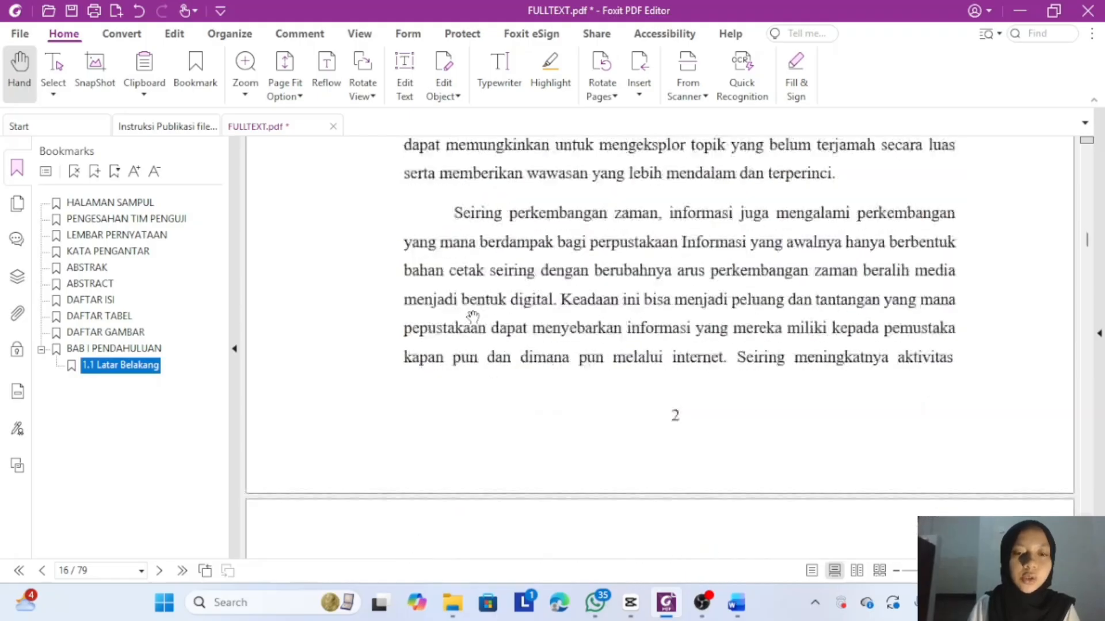
scroll(472, 316, down, 20)
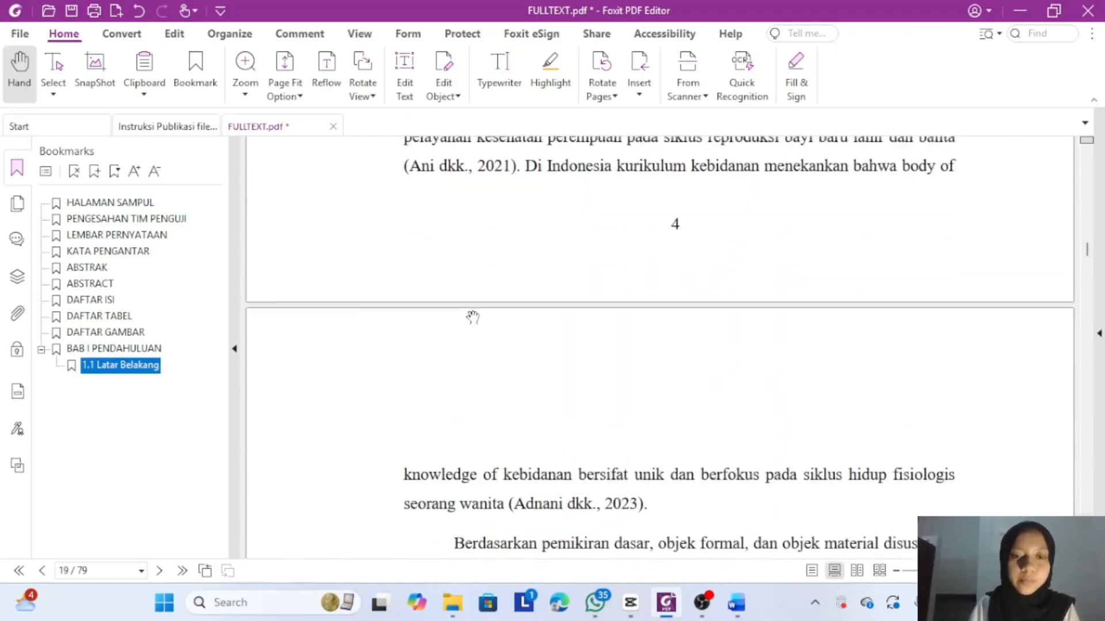
scroll(472, 317, down, 20)
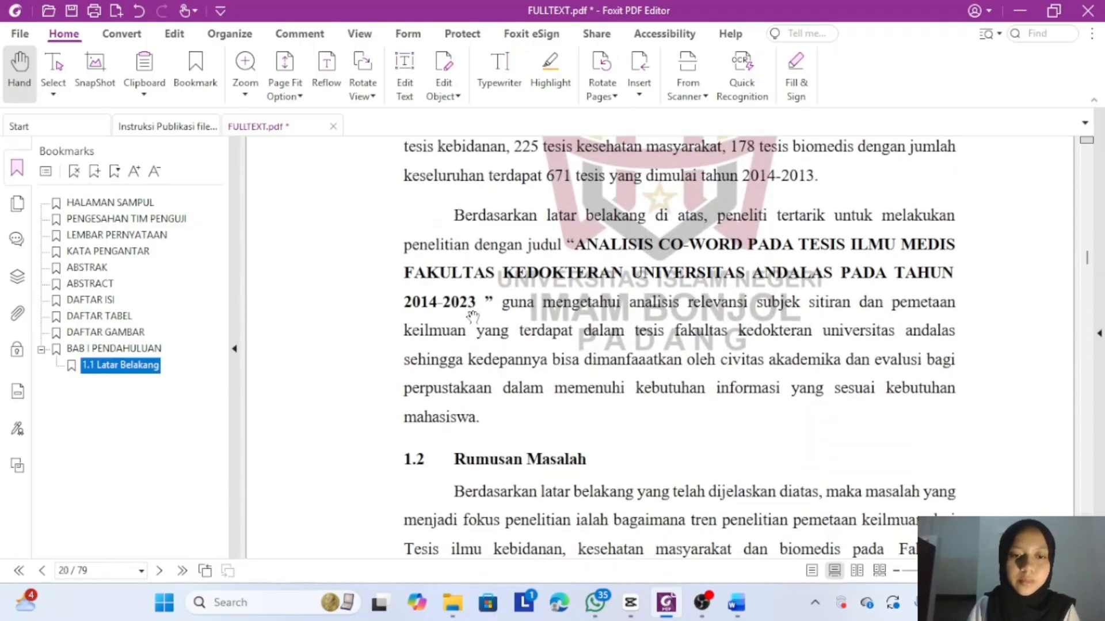
scroll(472, 315, down, 3)
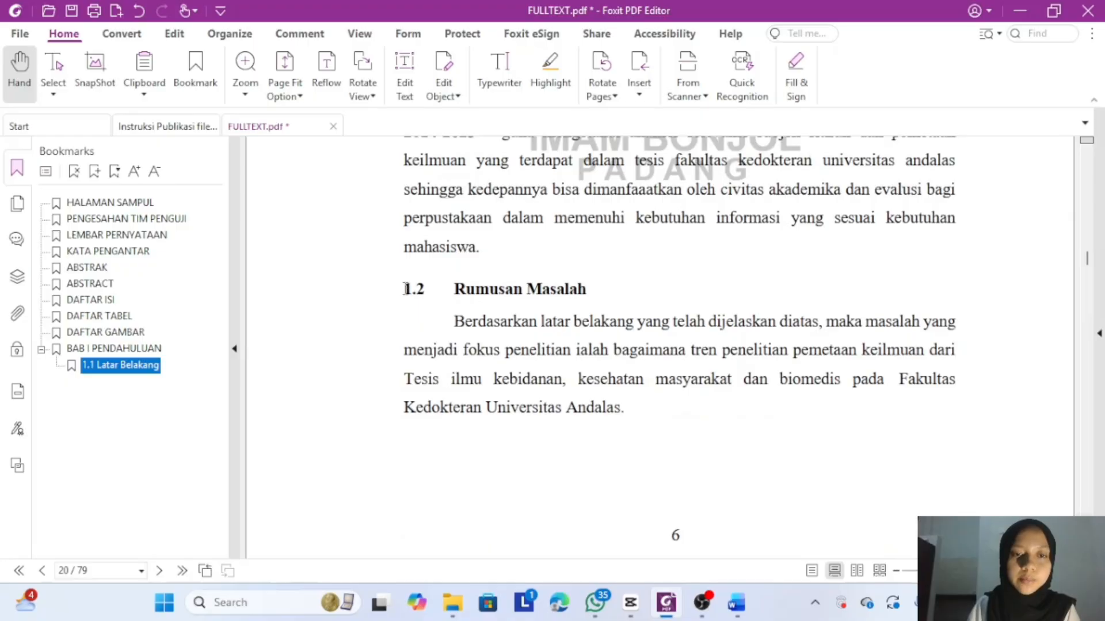
drag(405, 289, 594, 291)
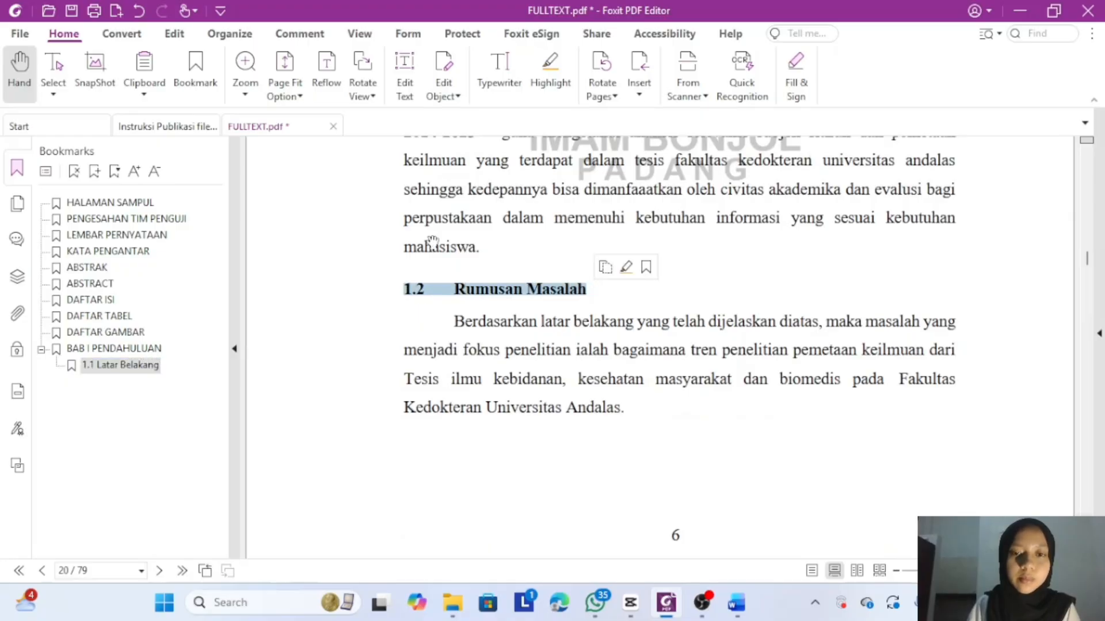
click(95, 171)
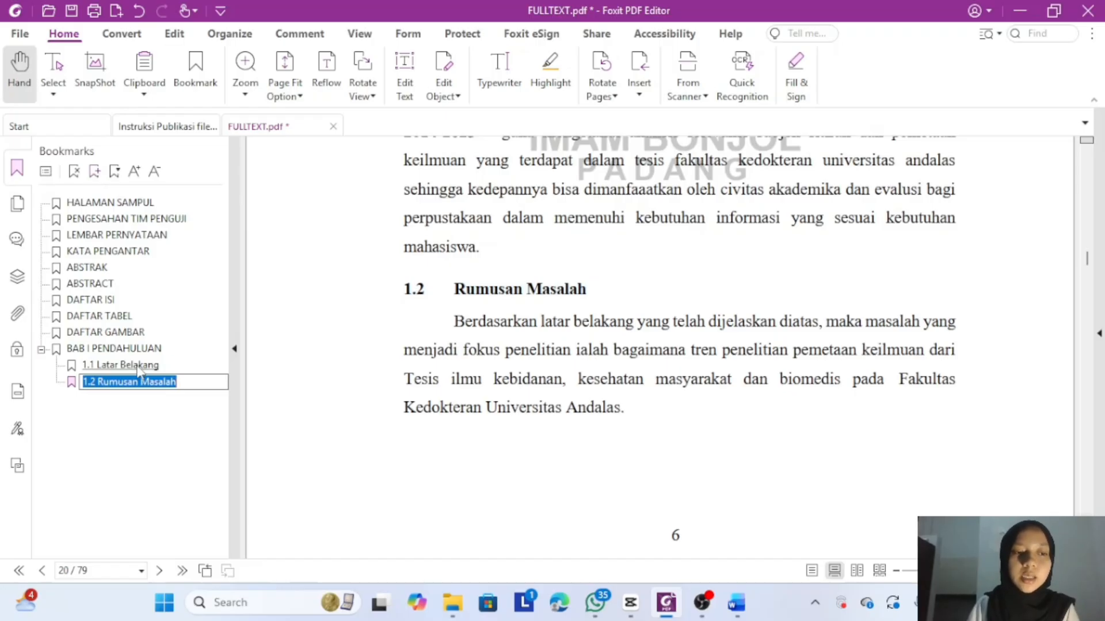
- Add 1.3 Tujuan Penelitian and 1.4 Manfaat Penelitian bookmarks under BAB I PENDAHULUAN
scroll(338, 388, down, 5)
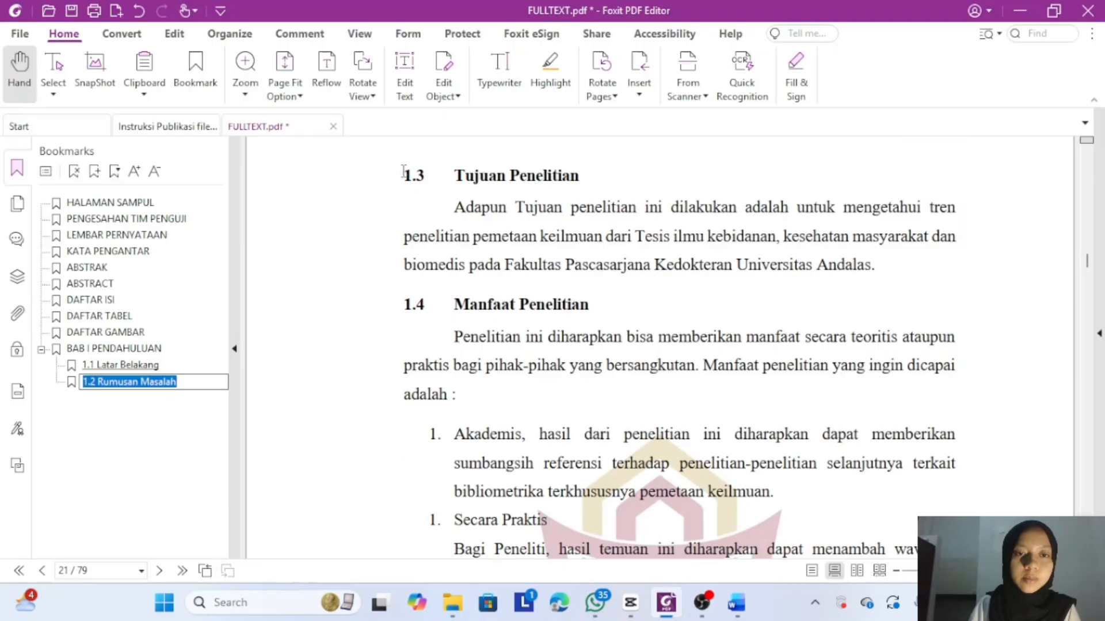
drag(404, 173, 479, 176)
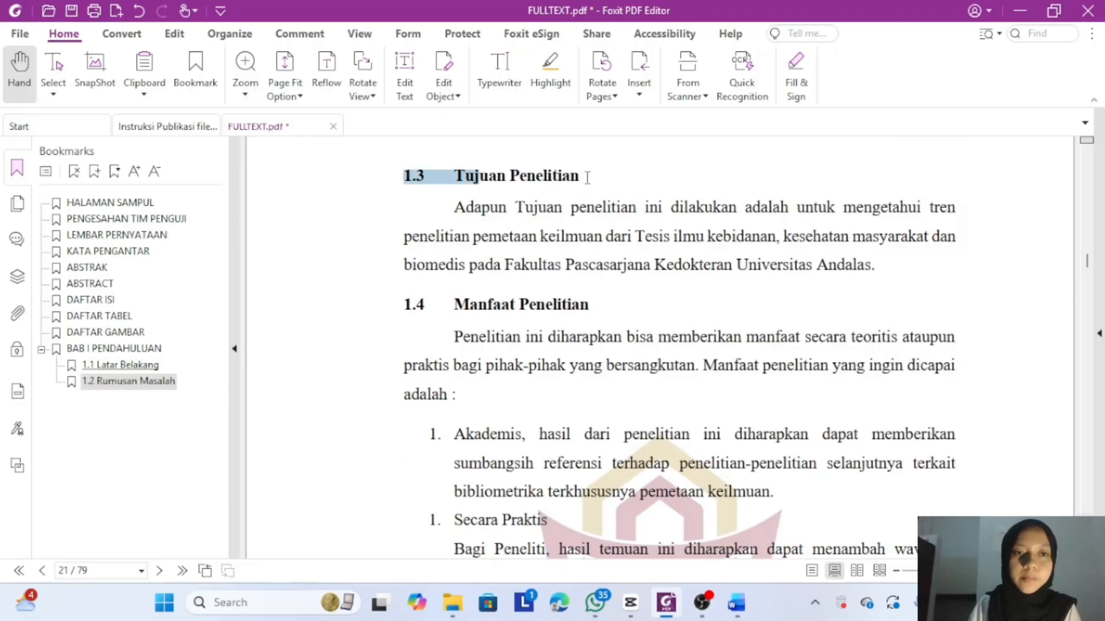
drag(588, 176, 588, 177)
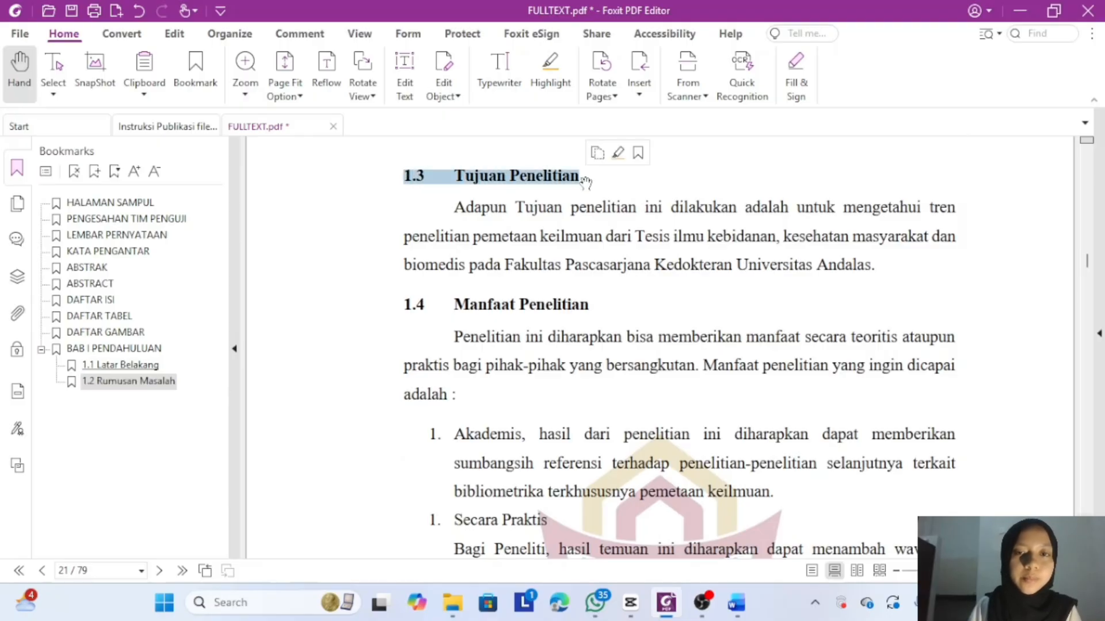
click(95, 171)
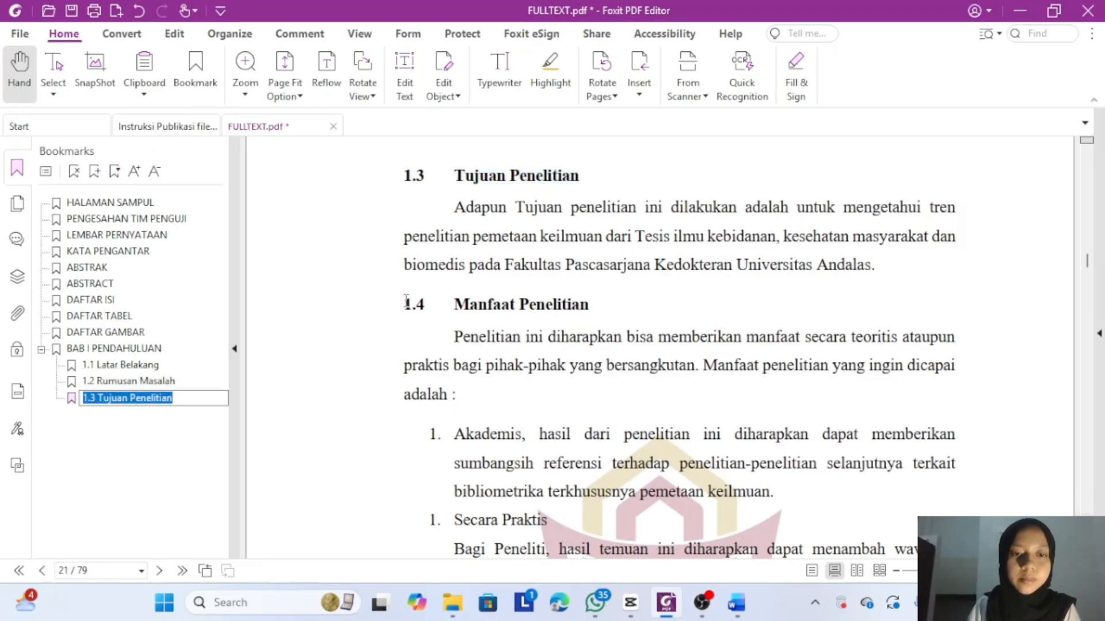
drag(407, 300, 593, 303)
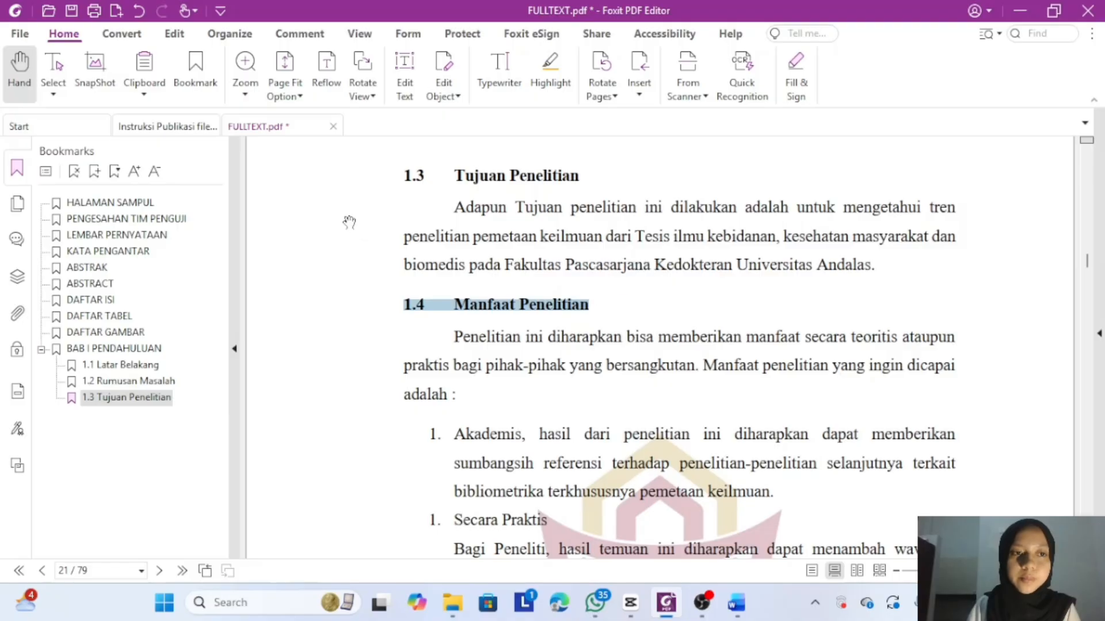
click(95, 171)
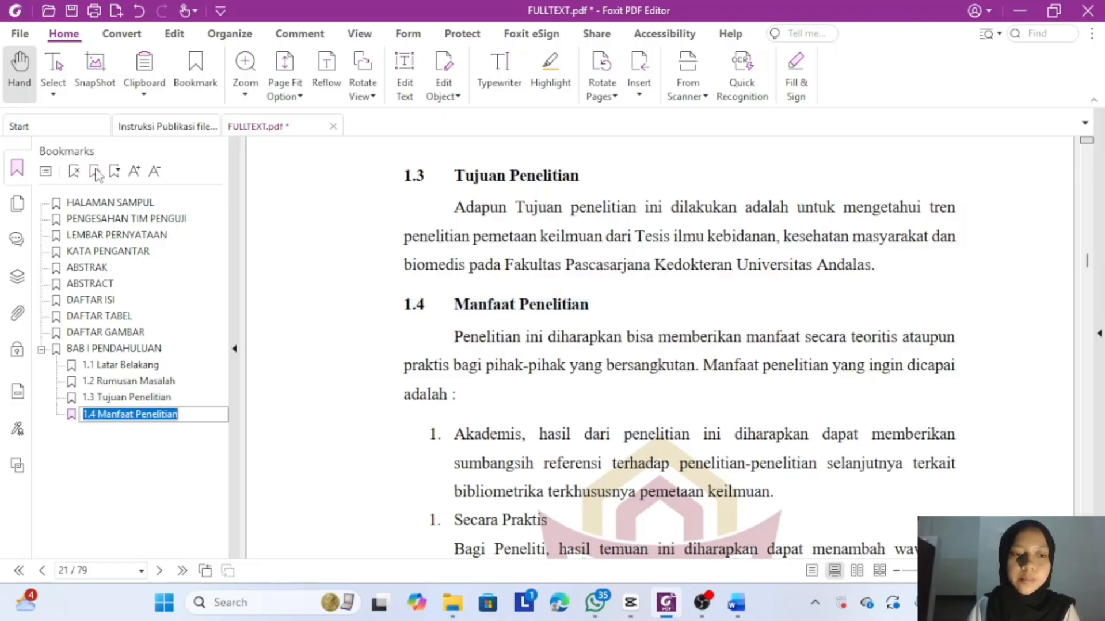
- Confirm the 1.4 name and add a bookmark for the page 22 BAB II LANDASAN TEORI heading
scroll(444, 313, down, 10)
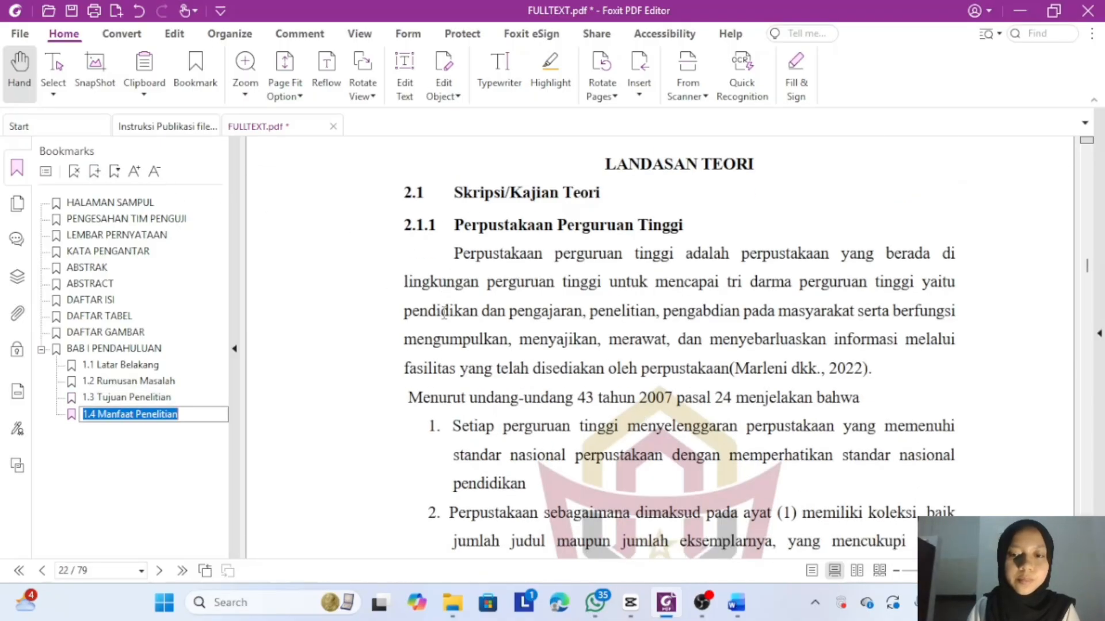
scroll(654, 187, up, 2)
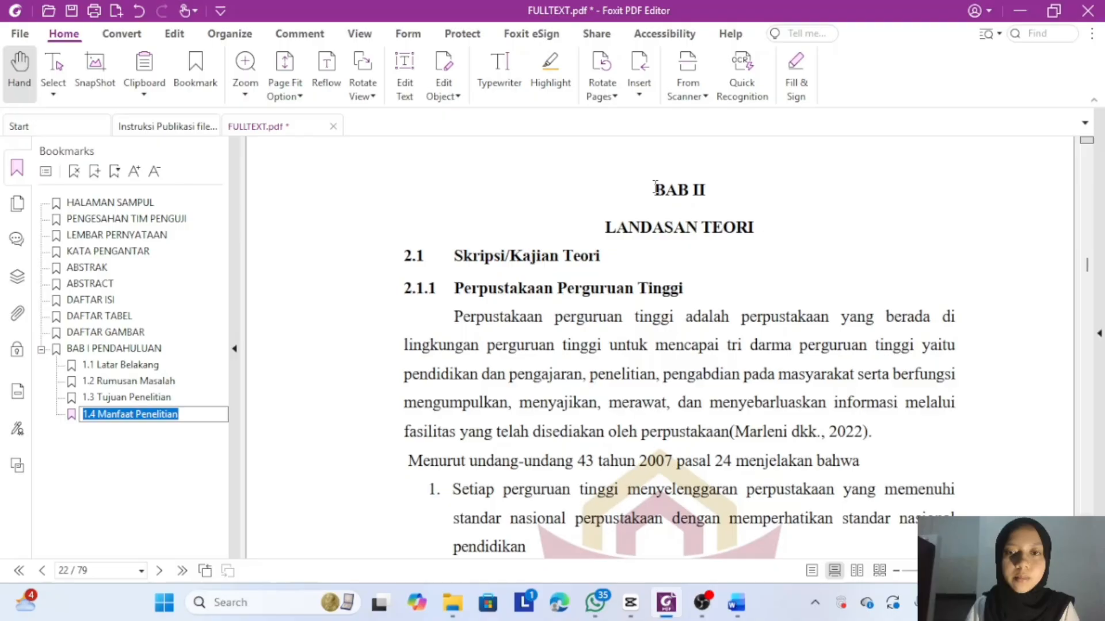
scroll(745, 226, up, 4)
click(747, 228)
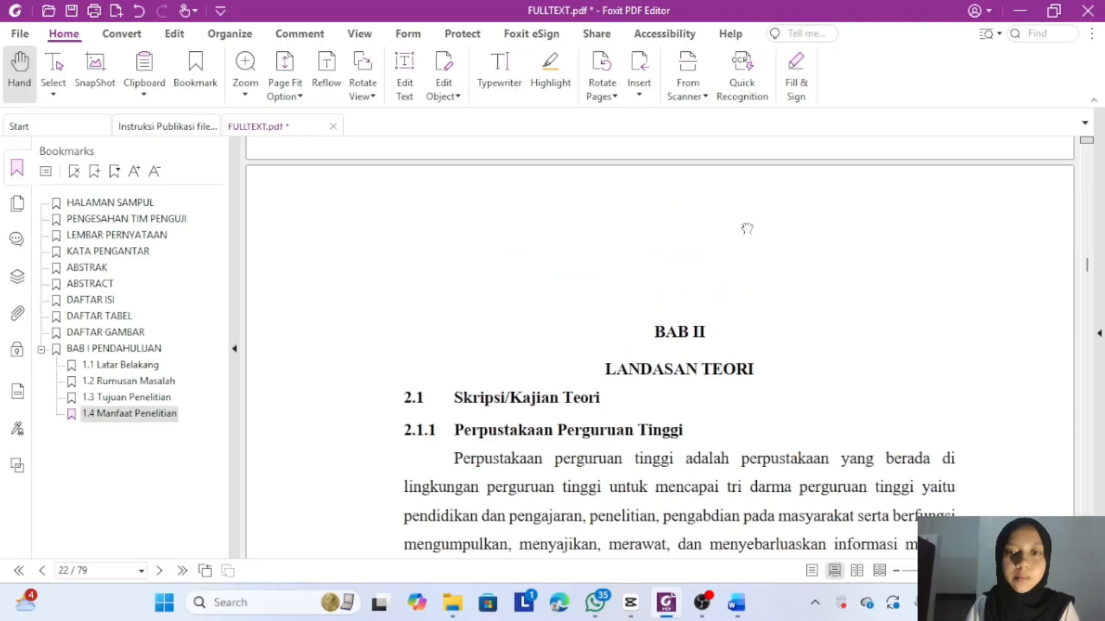
scroll(746, 229, down, 2)
scroll(660, 314, down, 1)
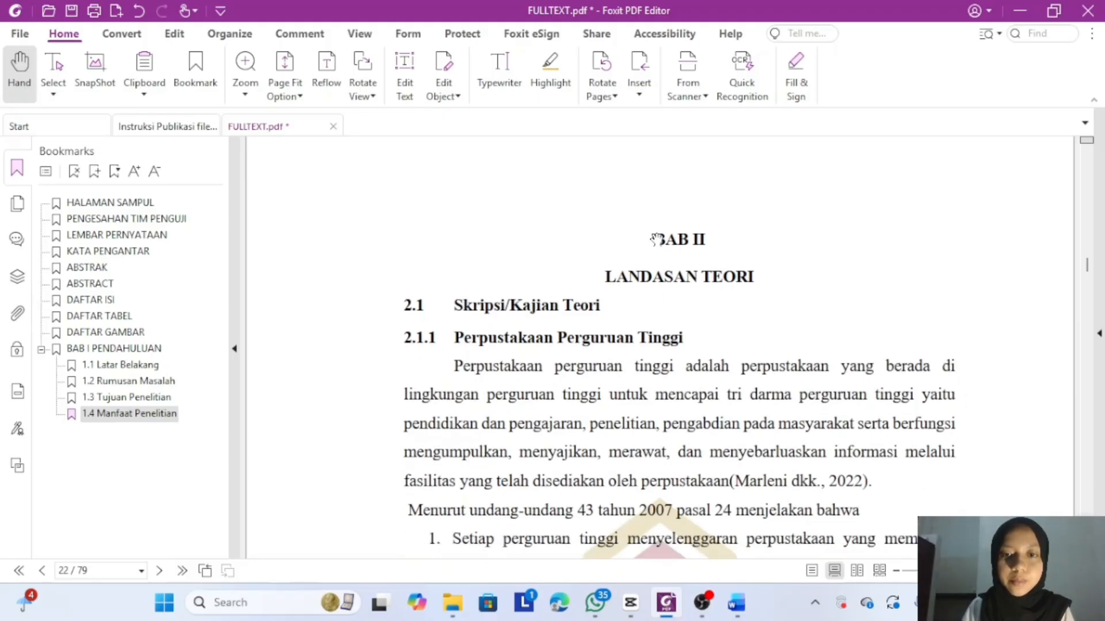
drag(657, 233, 765, 277)
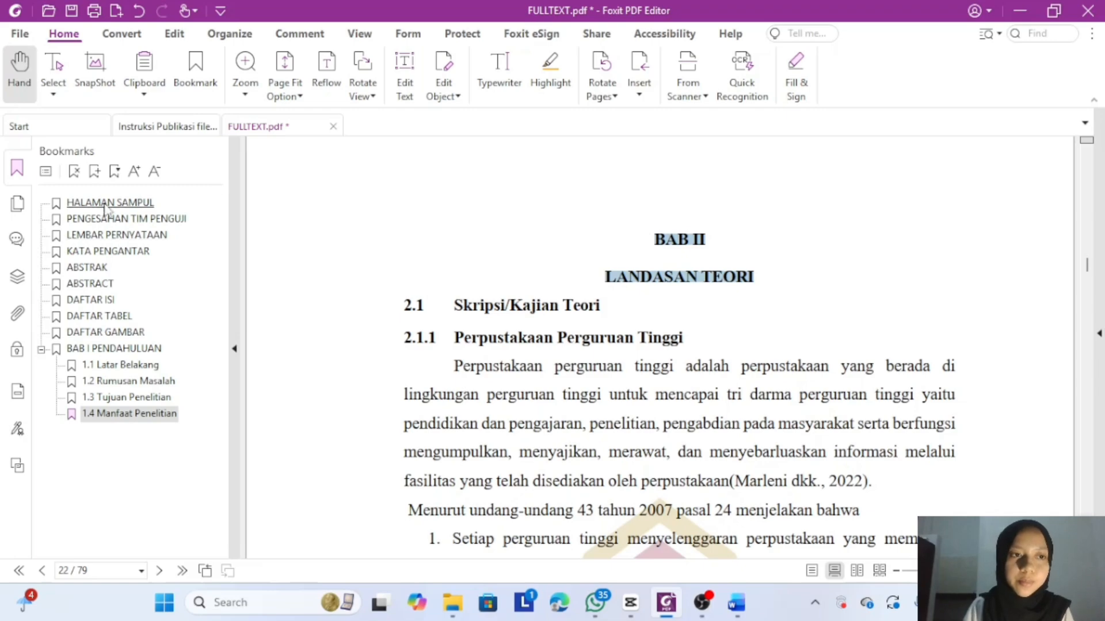
click(94, 171)
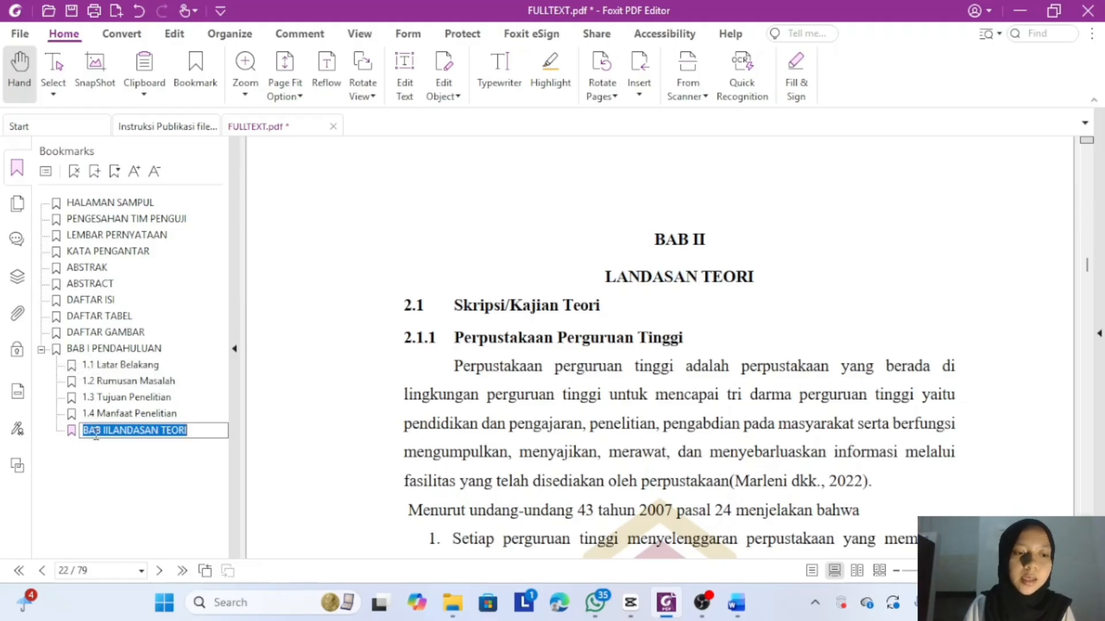
key(Home)
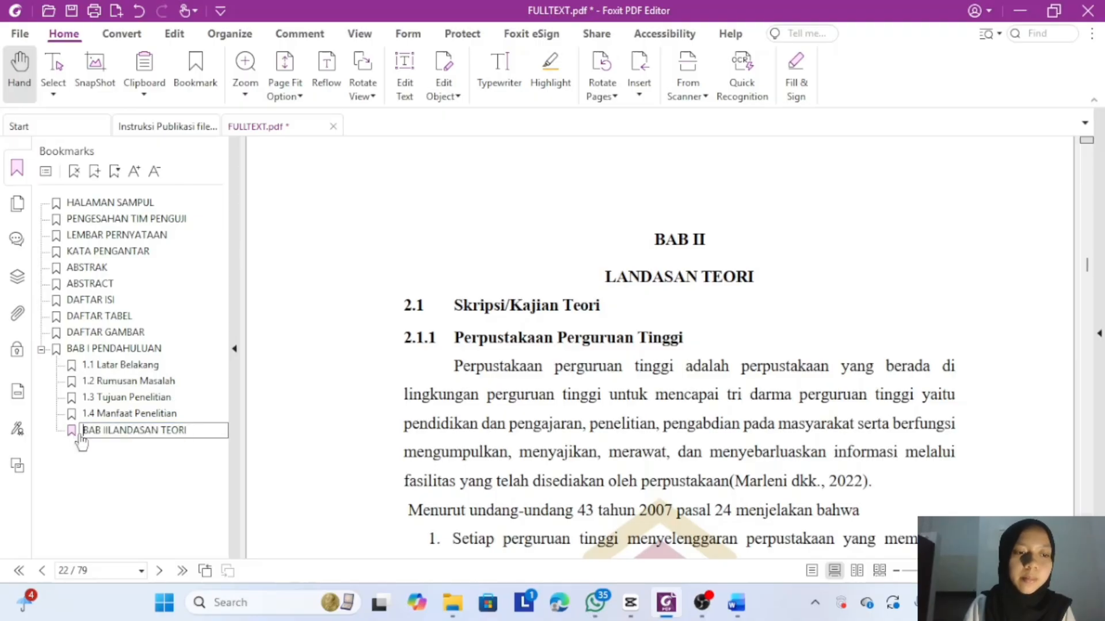
key(Return)
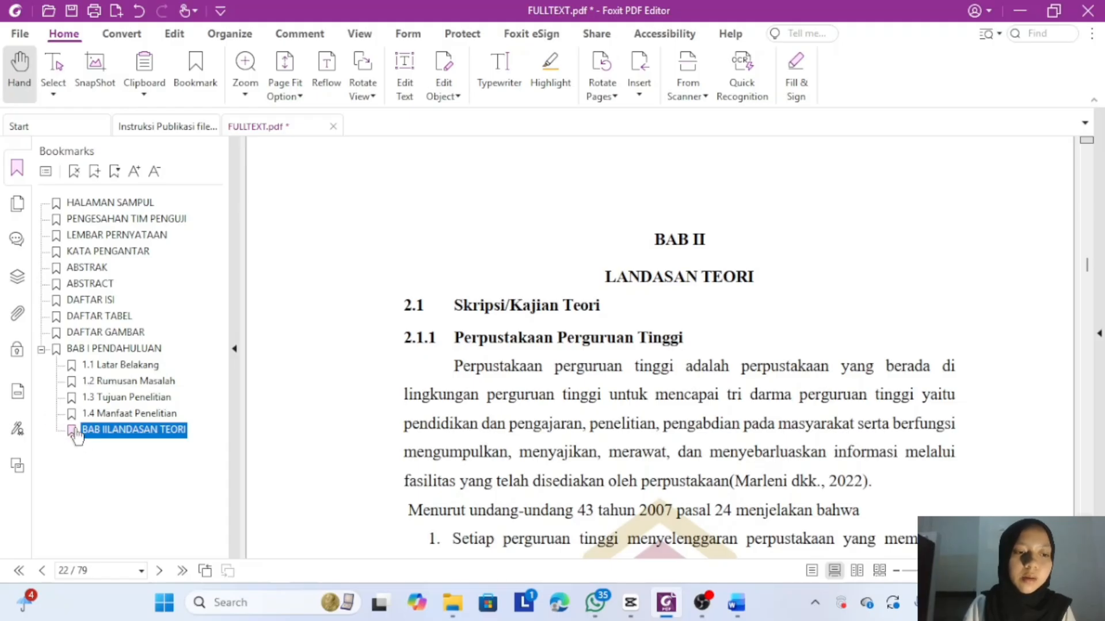
- Move the BAB II bookmark to top level below BAB I and correct its name spacing
click(68, 428)
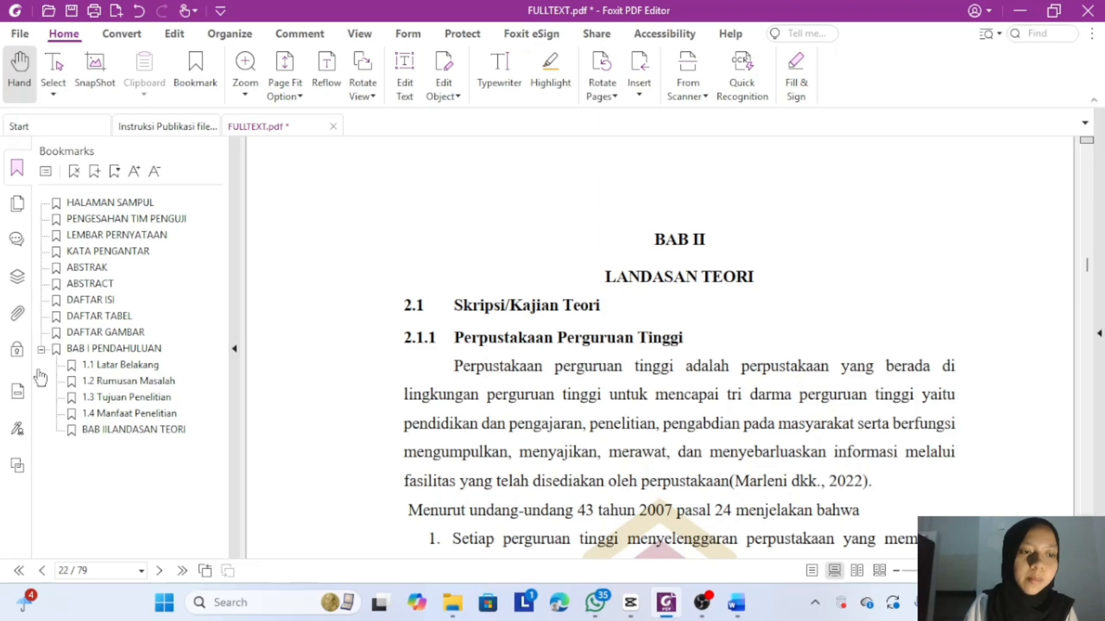
drag(38, 371, 59, 348)
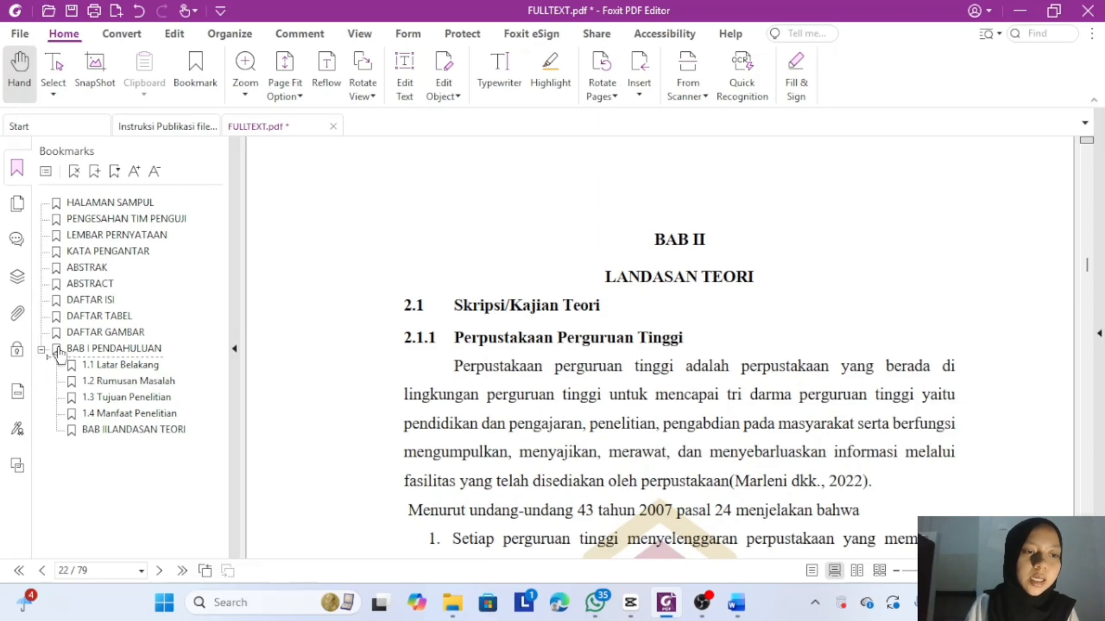
drag(60, 353, 56, 353)
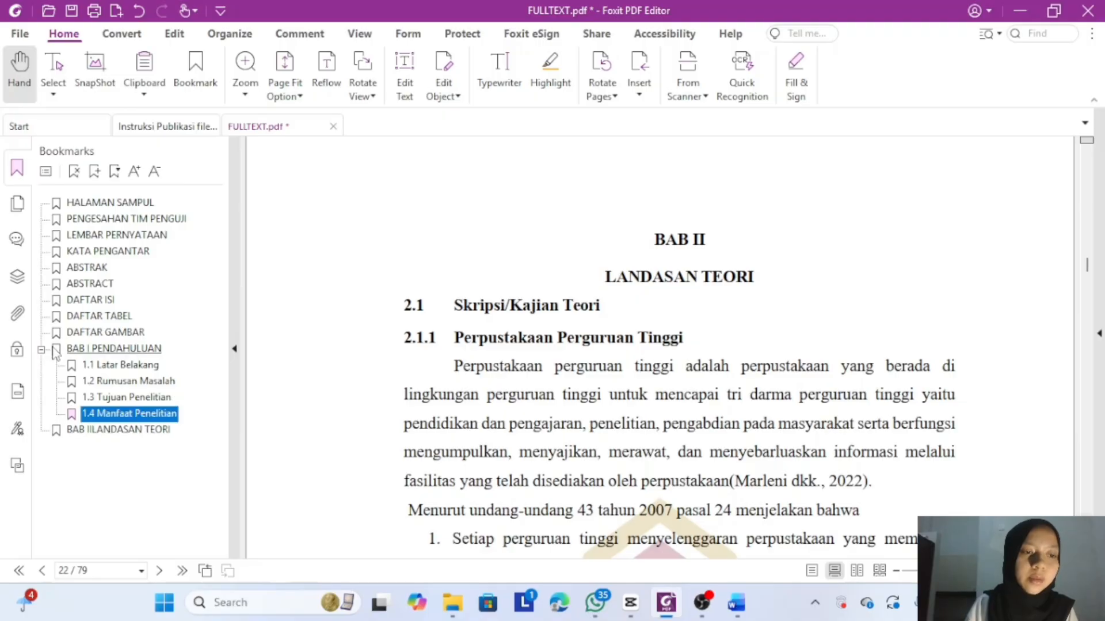
click(95, 434)
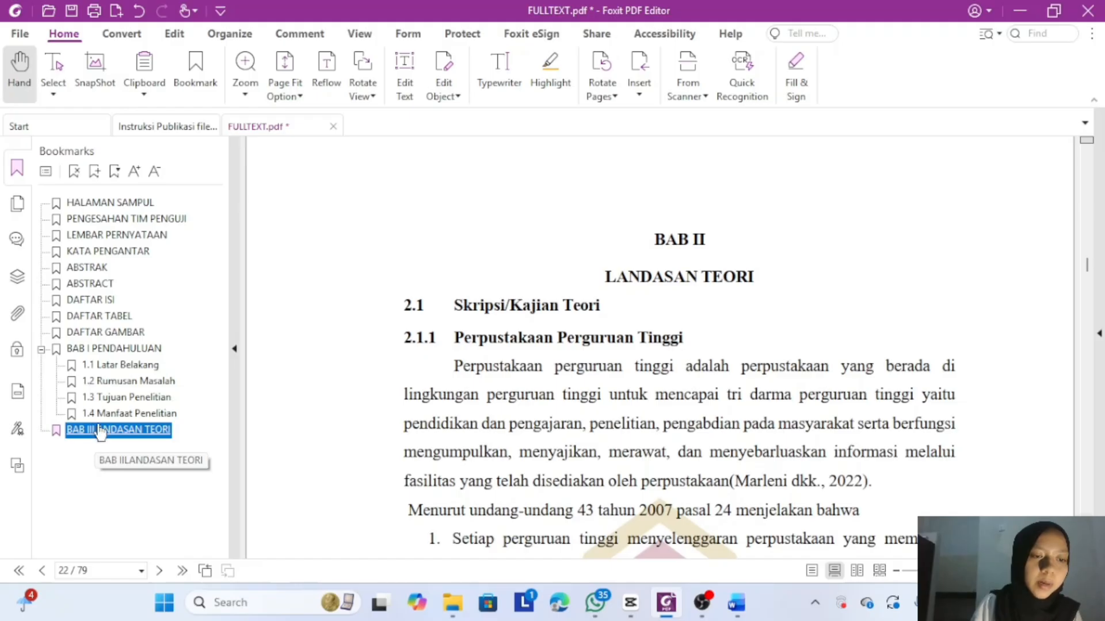
double_click(96, 429)
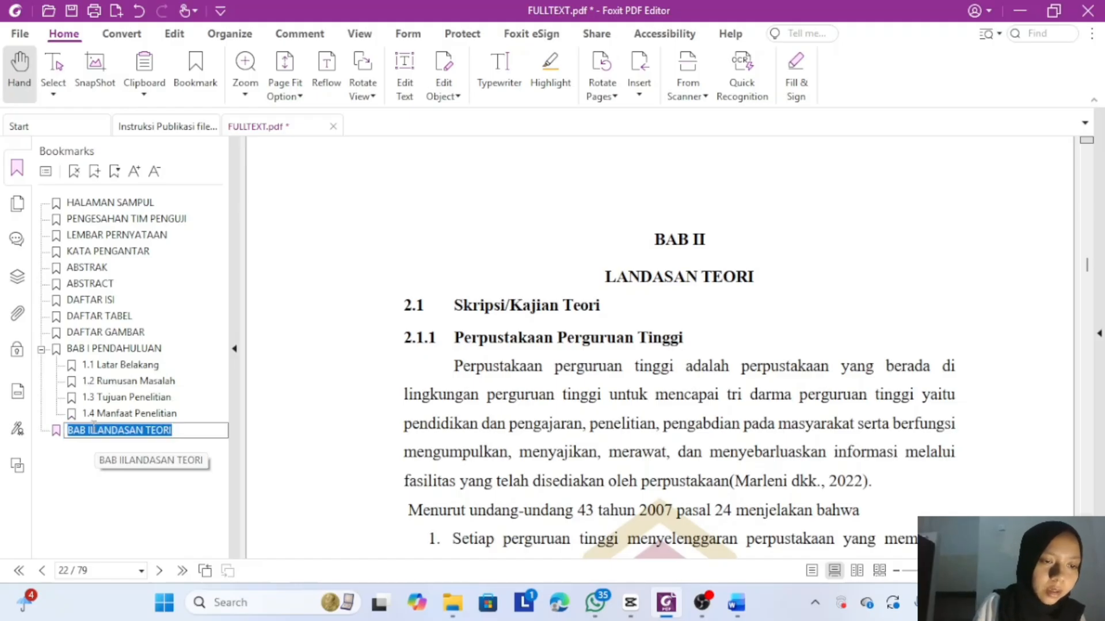
click(93, 429)
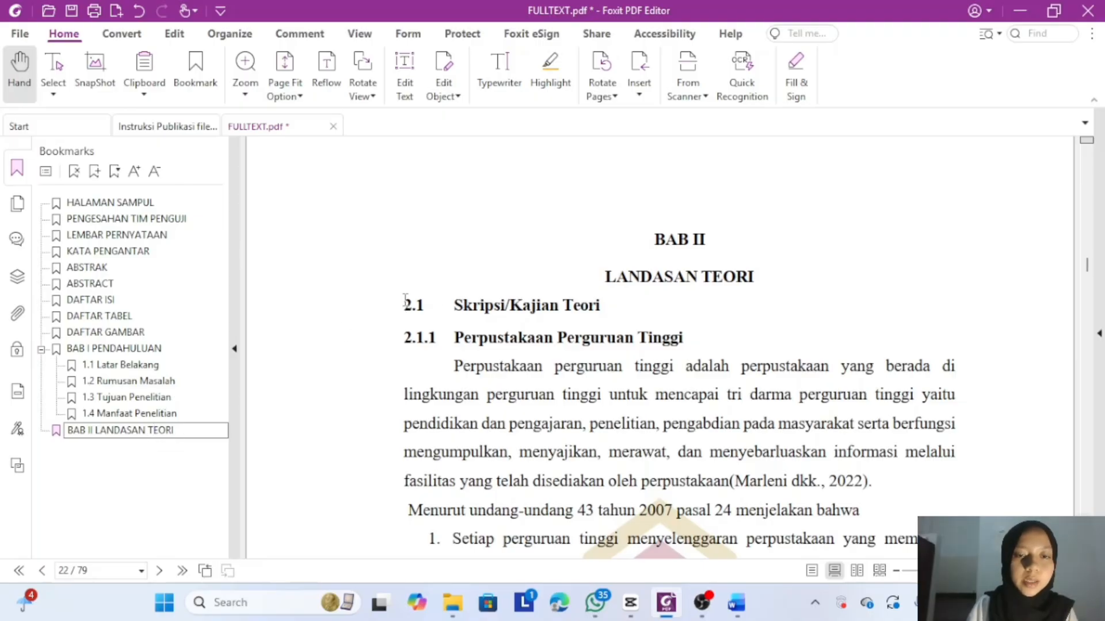
- Add a 2.1 Skripsi/Kajian Teori bookmark nested under BAB II LANDASAN TEORI
drag(404, 299, 609, 308)
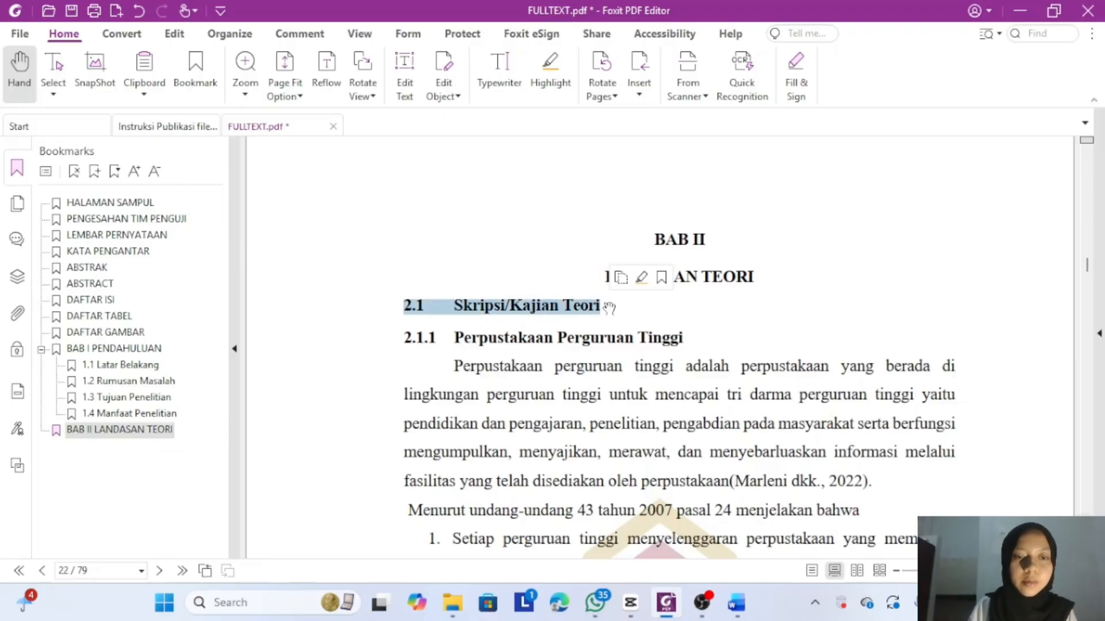
click(94, 171)
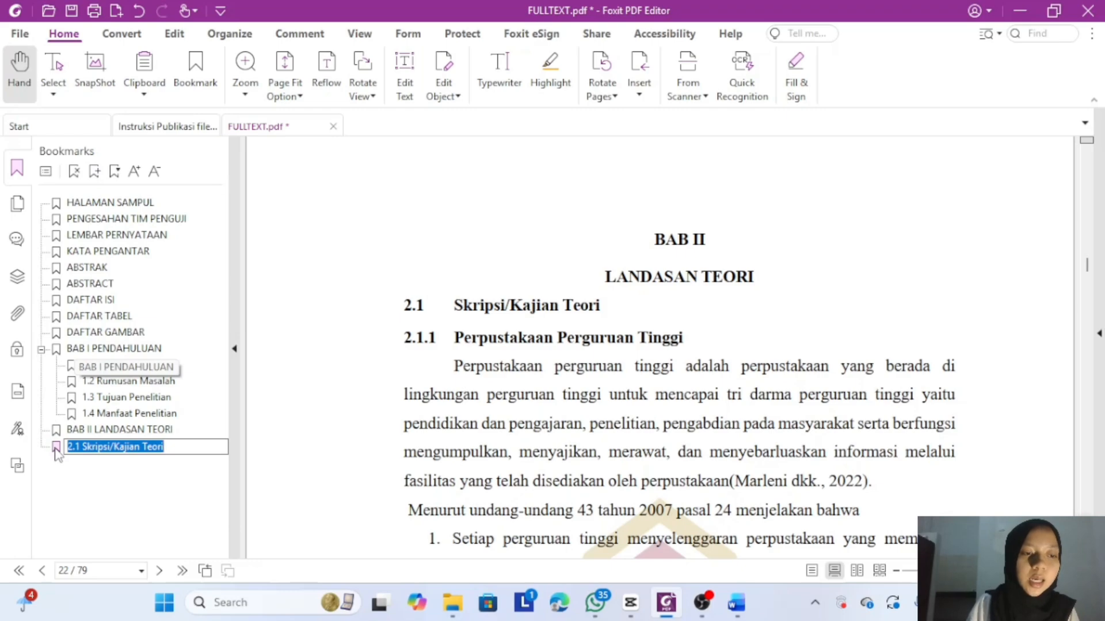
key(Return)
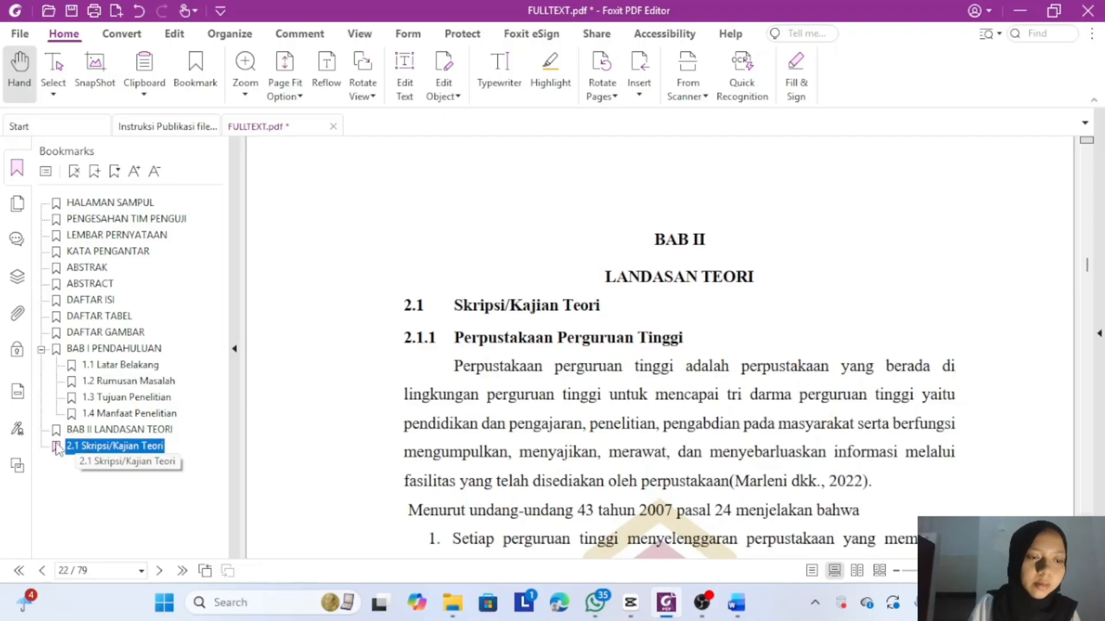
drag(58, 448, 84, 442)
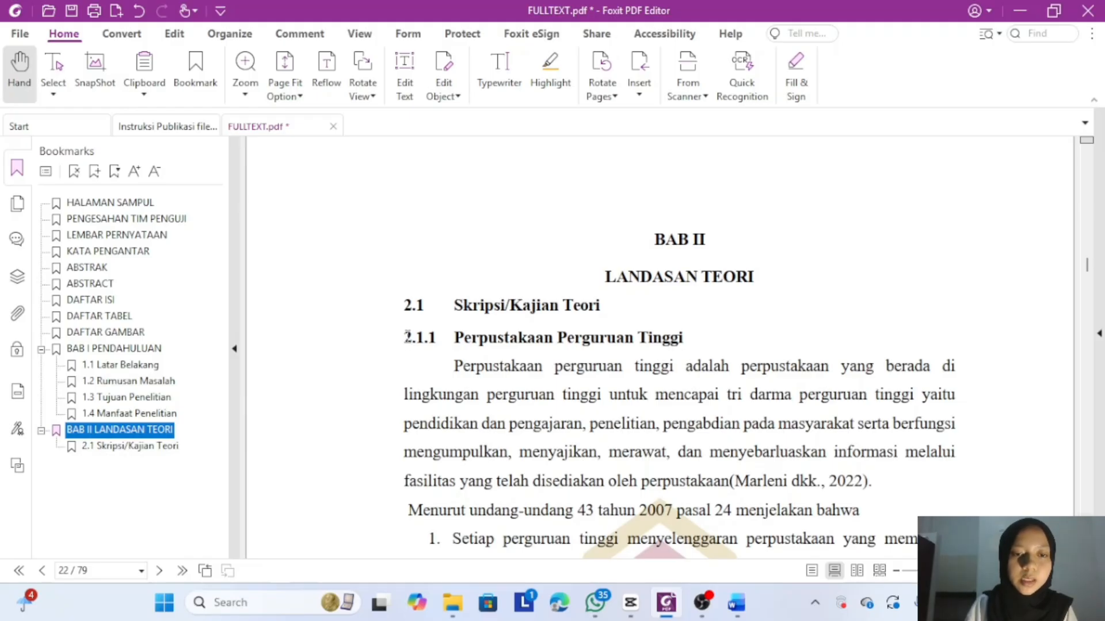
- Add a 2.1.1 Perpustakaan Perguruan Tinggi bookmark nested under 2.1 Skripsi/Kajian Teori
drag(406, 337, 688, 338)
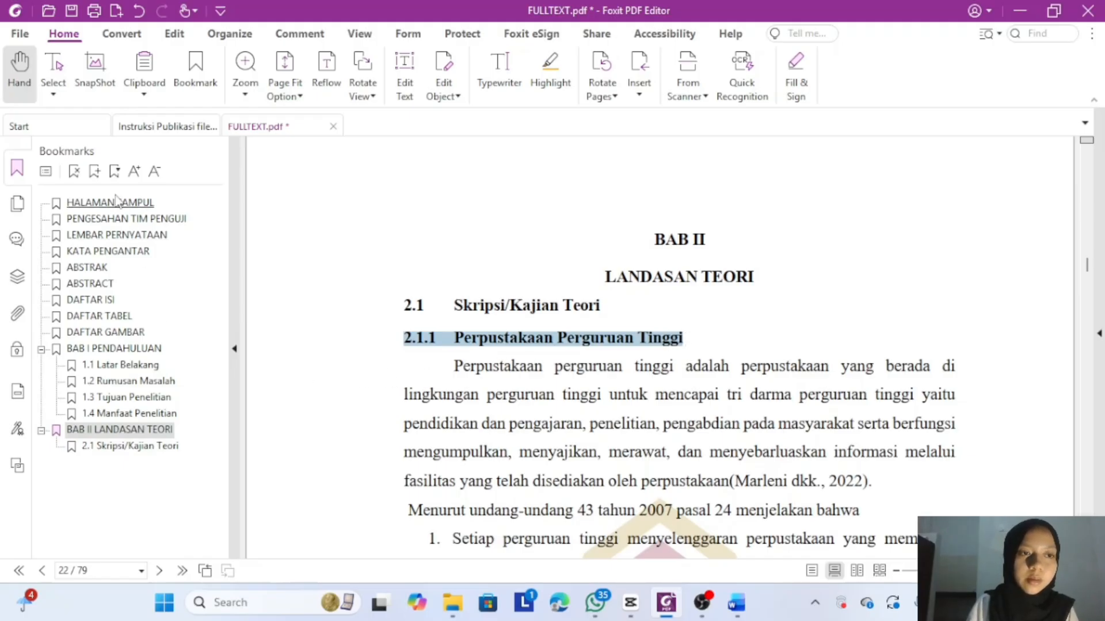
click(95, 171)
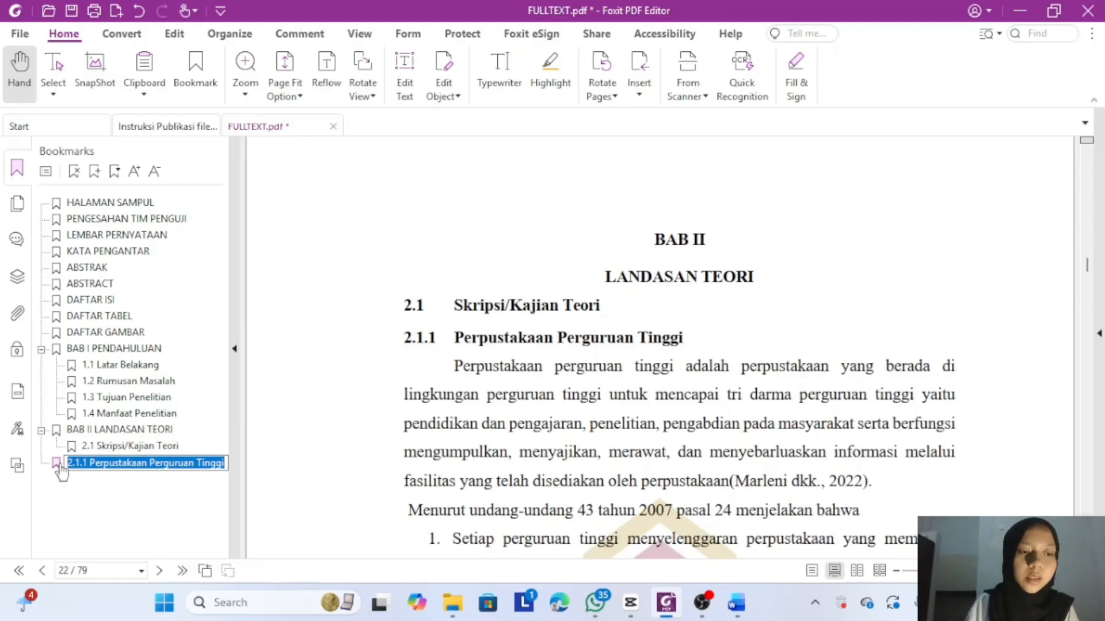
drag(56, 468, 100, 455)
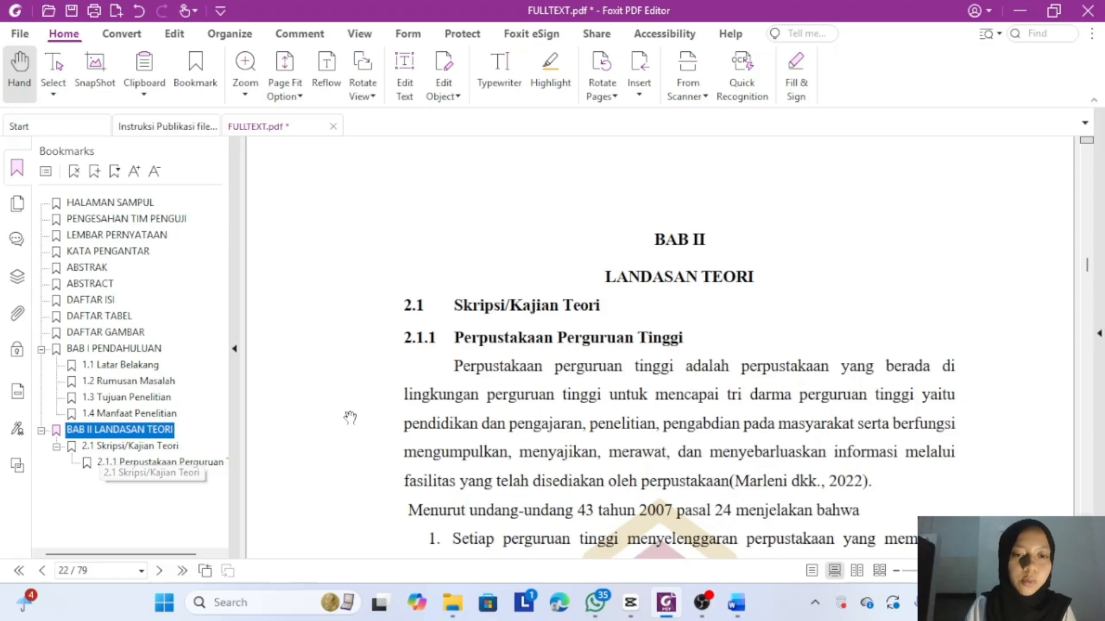
- Add a bookmark for the 2.1.2 Bibliometrika heading
scroll(418, 414, down, 10)
scroll(418, 415, down, 10)
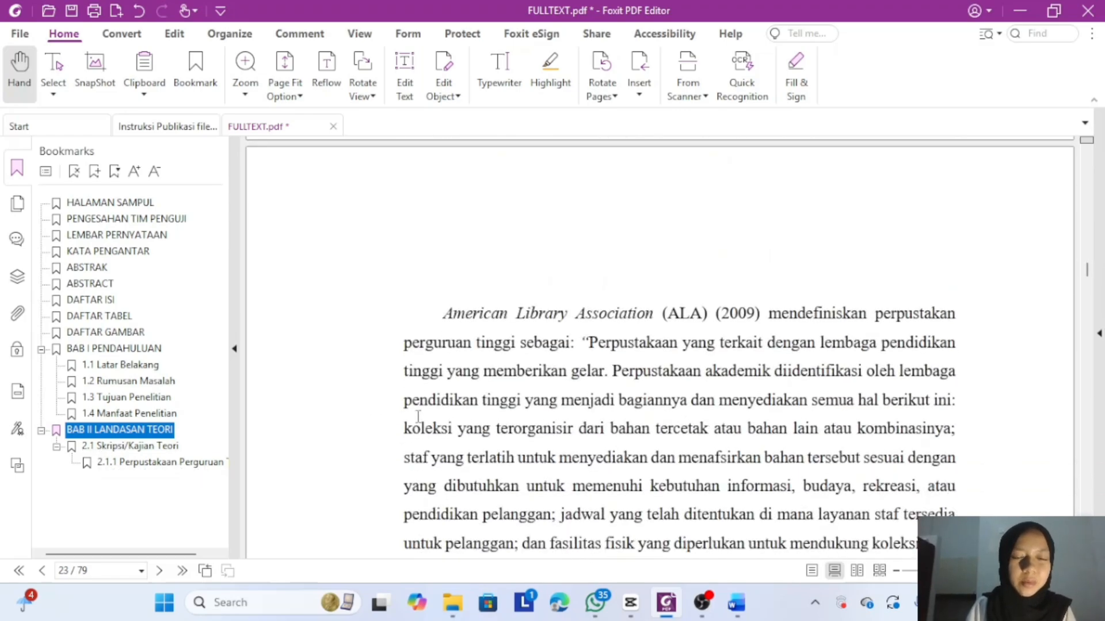
scroll(418, 414, up, 5)
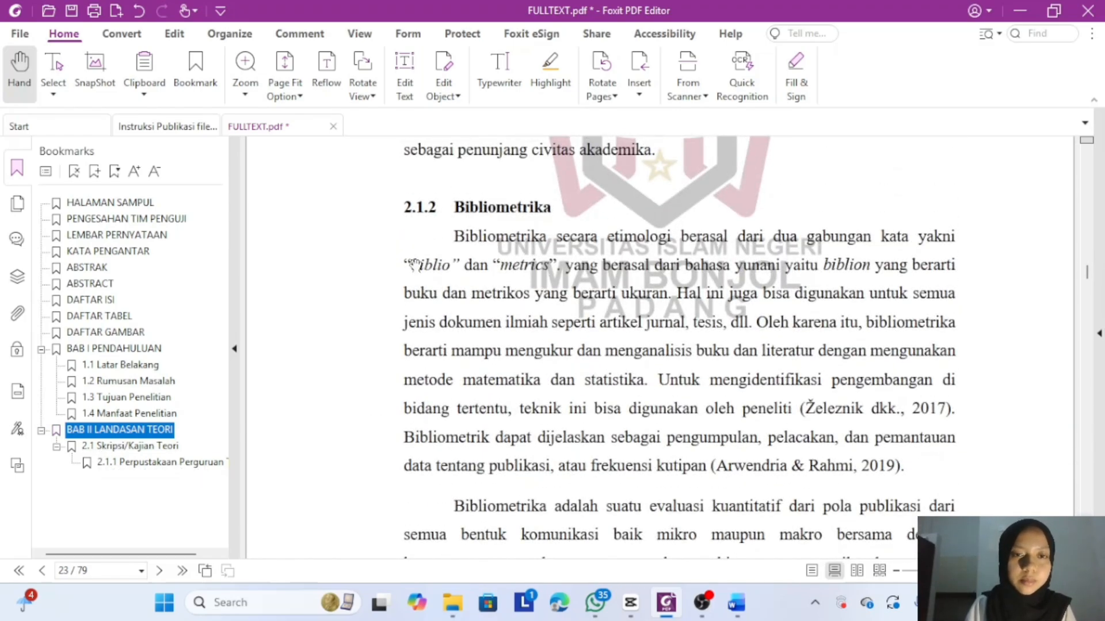
click(405, 202)
drag(405, 203, 556, 209)
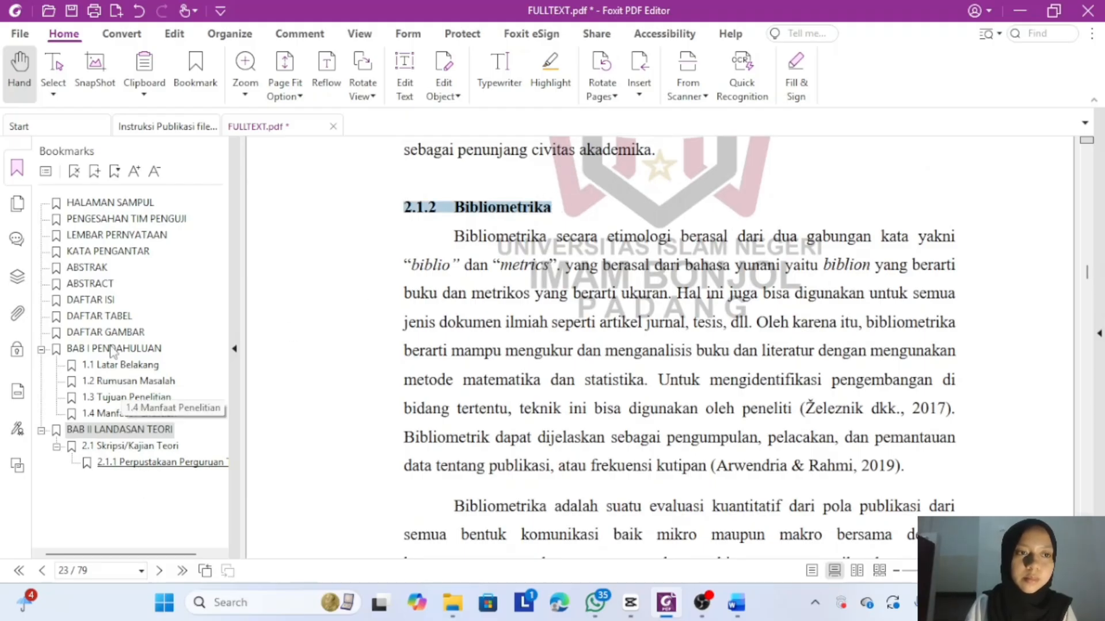
click(96, 172)
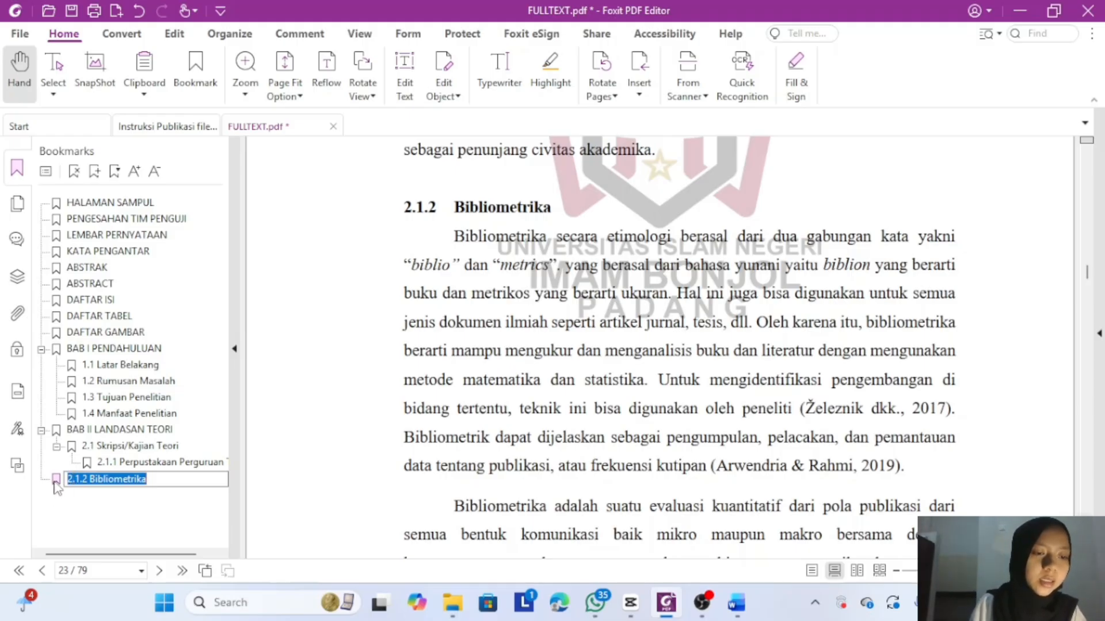
- Place 2.1.2 Bibliometrika under 2.1 at the same level as 2.1.1
drag(56, 480, 111, 470)
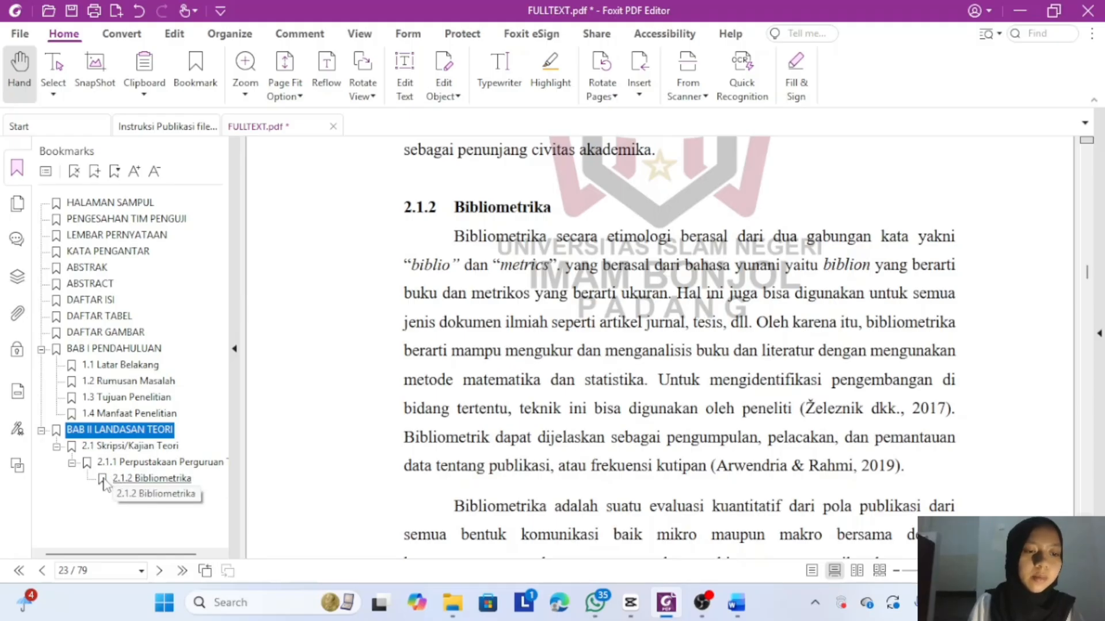
click(104, 481)
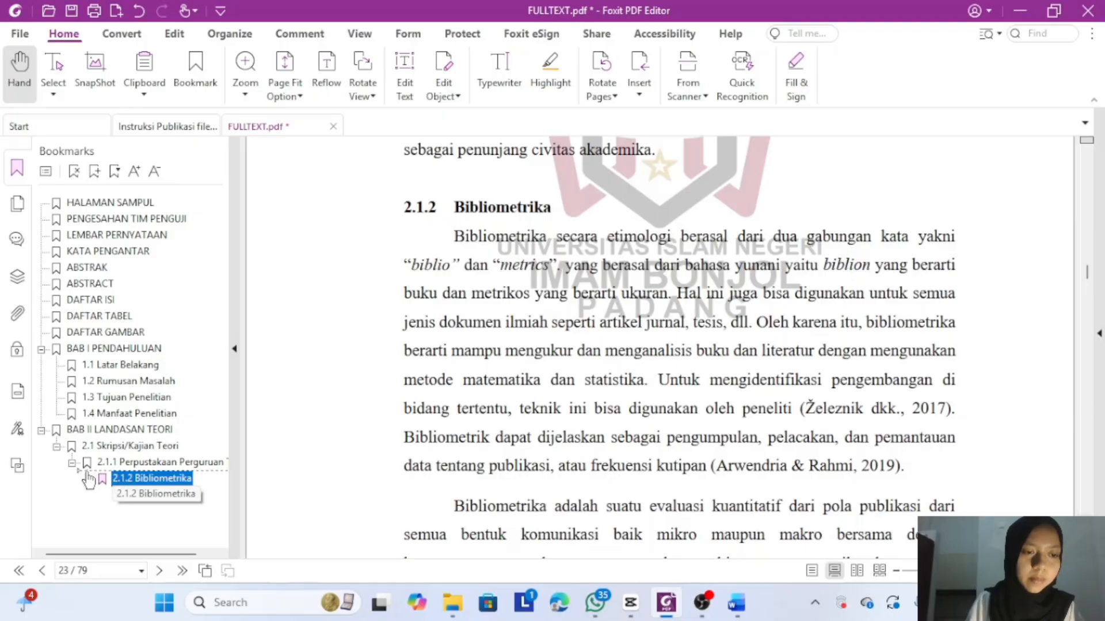
drag(85, 471, 84, 471)
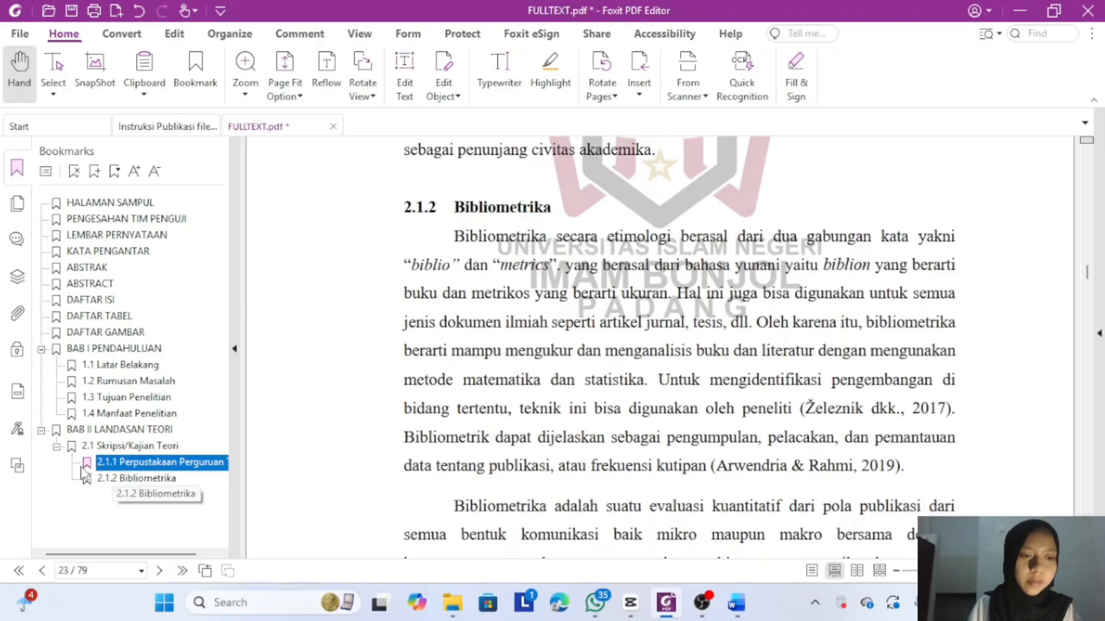
click(140, 483)
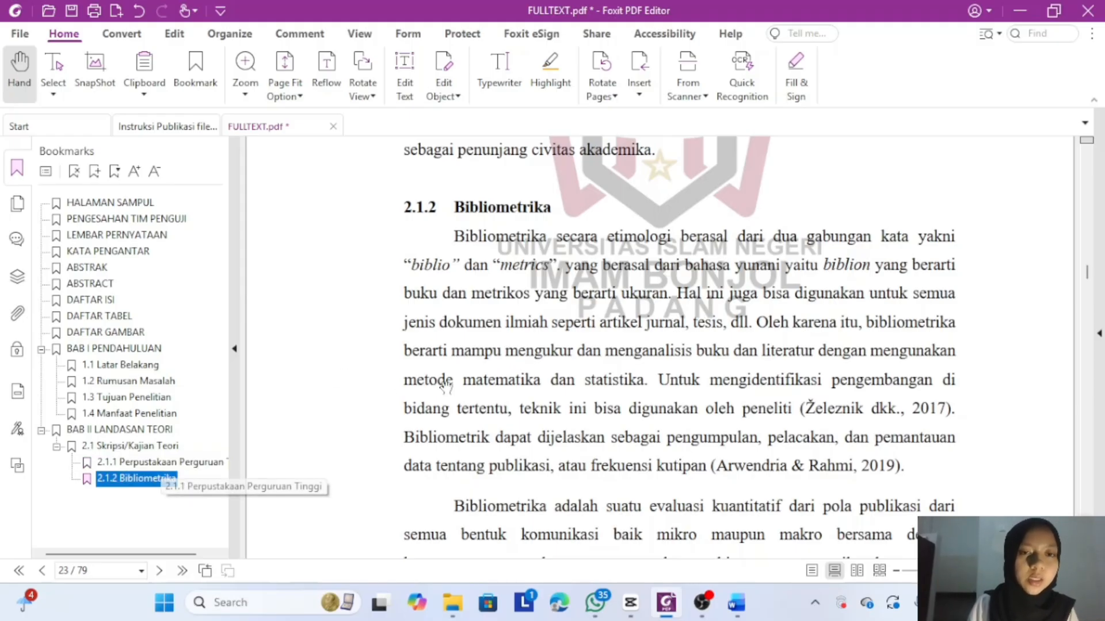
scroll(467, 380, down, 15)
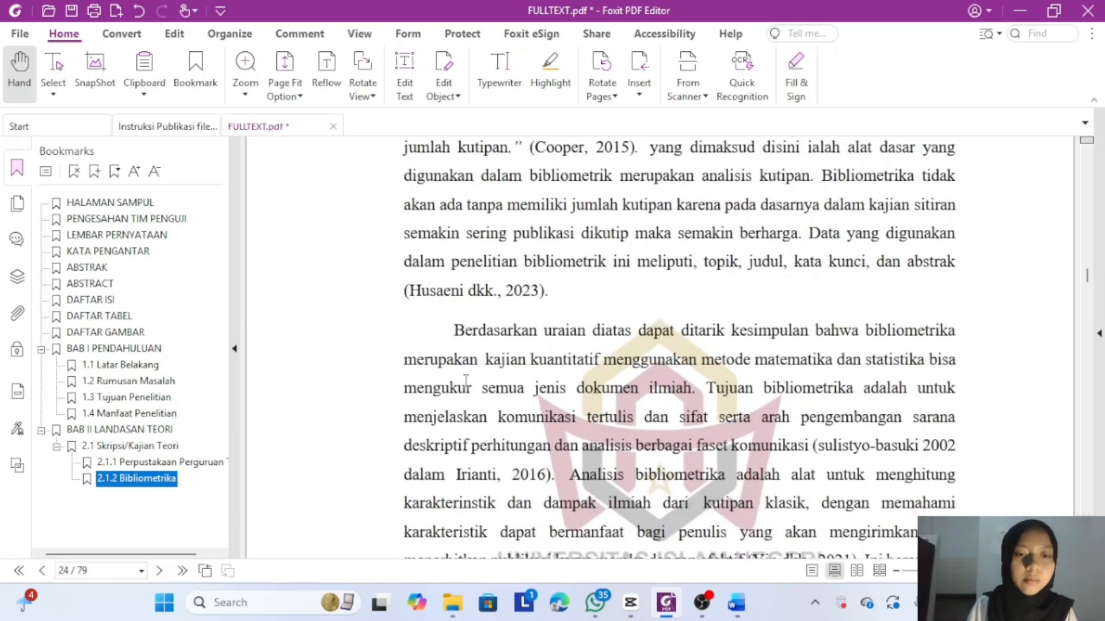
scroll(465, 381, down, 15)
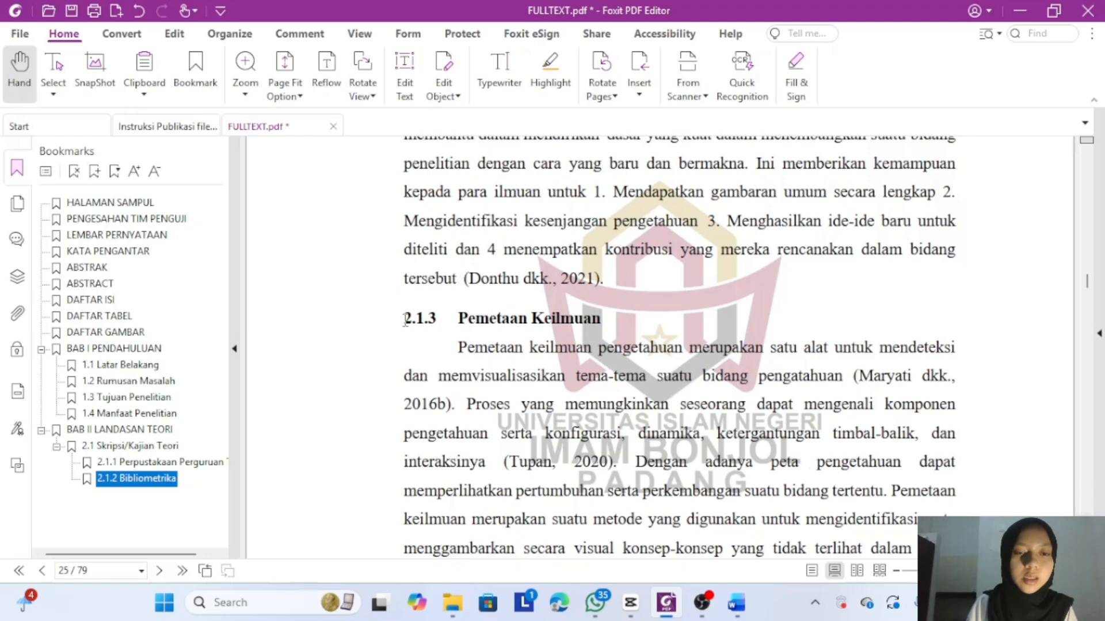
drag(404, 319, 460, 318)
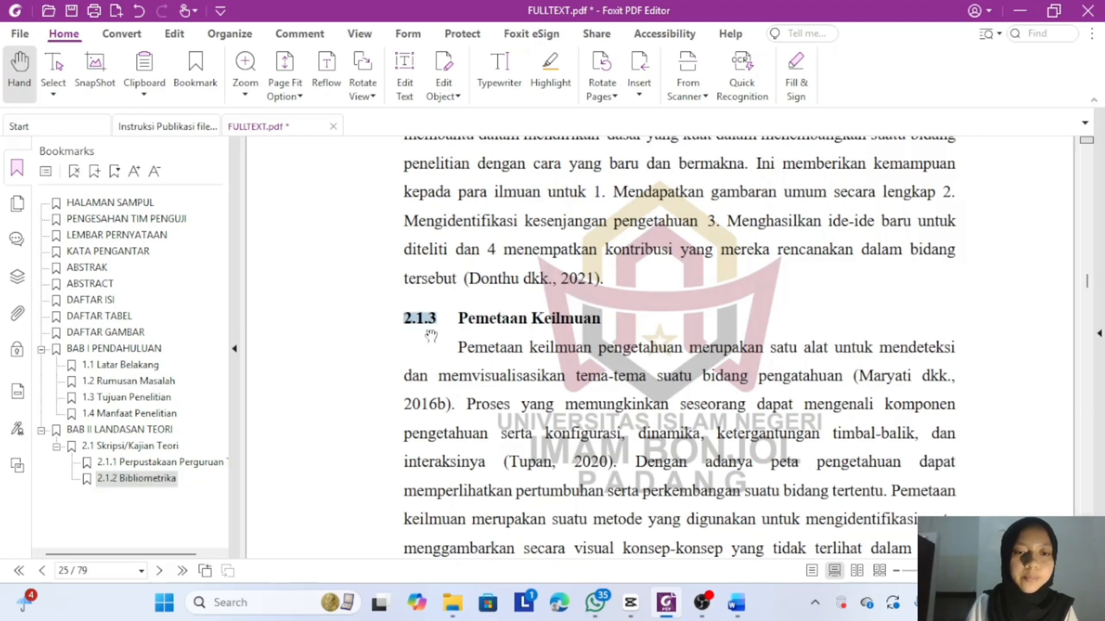
- Add 2.1.3 Pemetaan Keilmuan and 2.1.4 Co-word Analysis bookmarks following 2.1.2 Bibliometrika
click(408, 313)
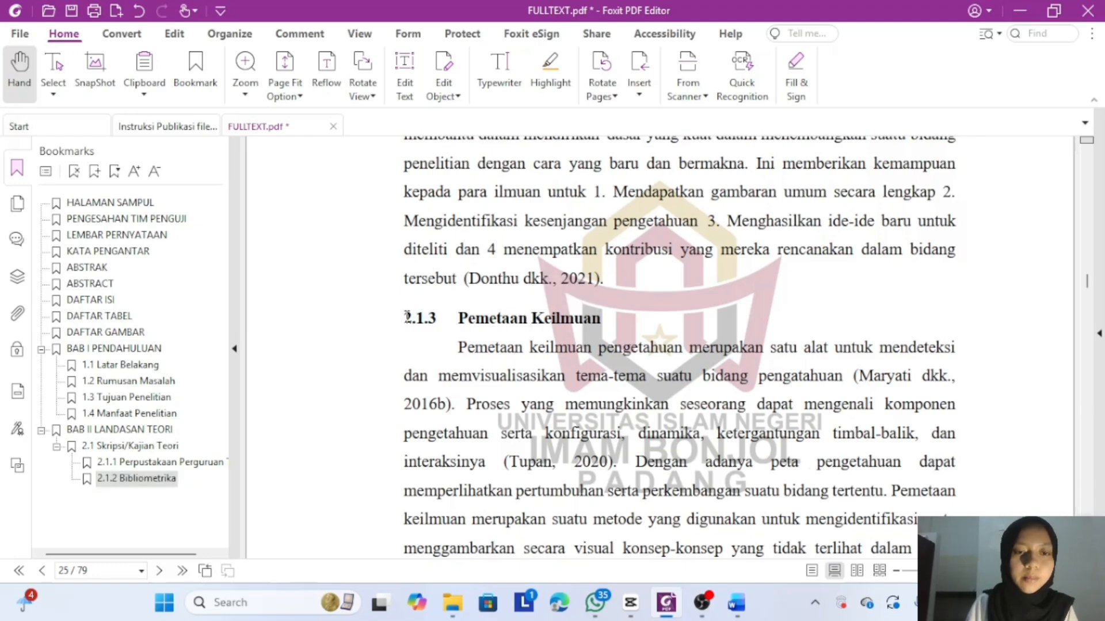
drag(408, 315, 601, 318)
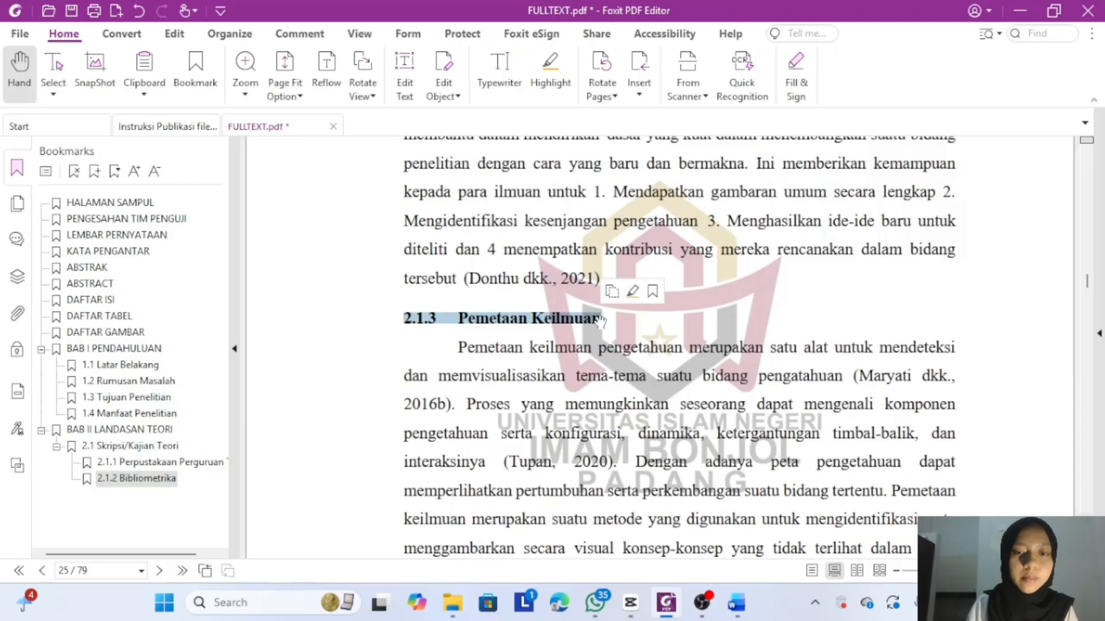
click(95, 172)
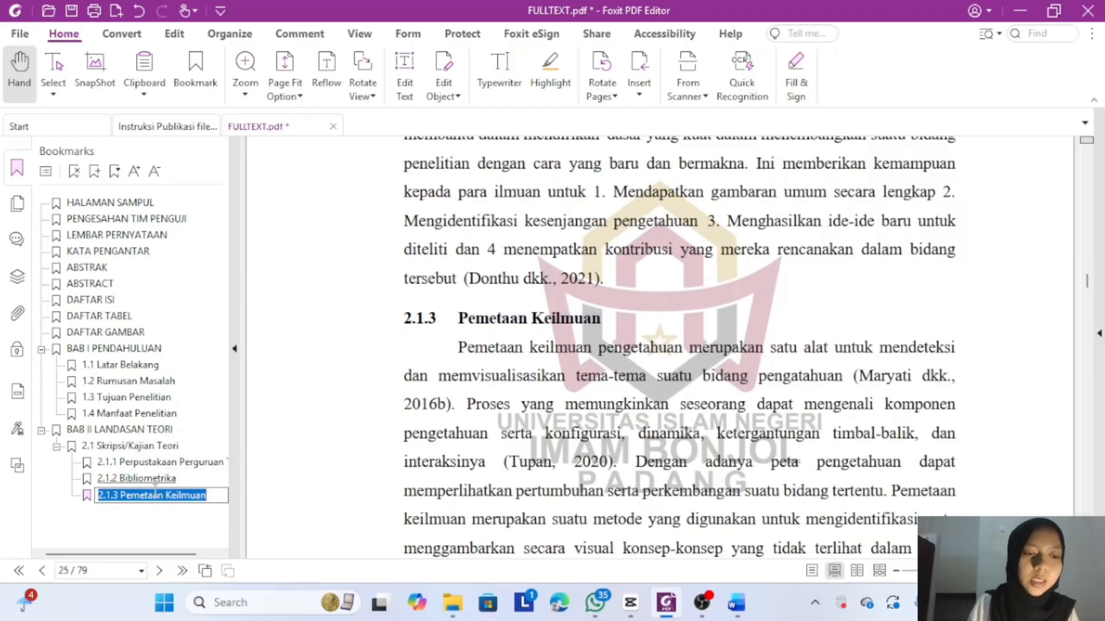
key(Return)
scroll(296, 467, down, 3)
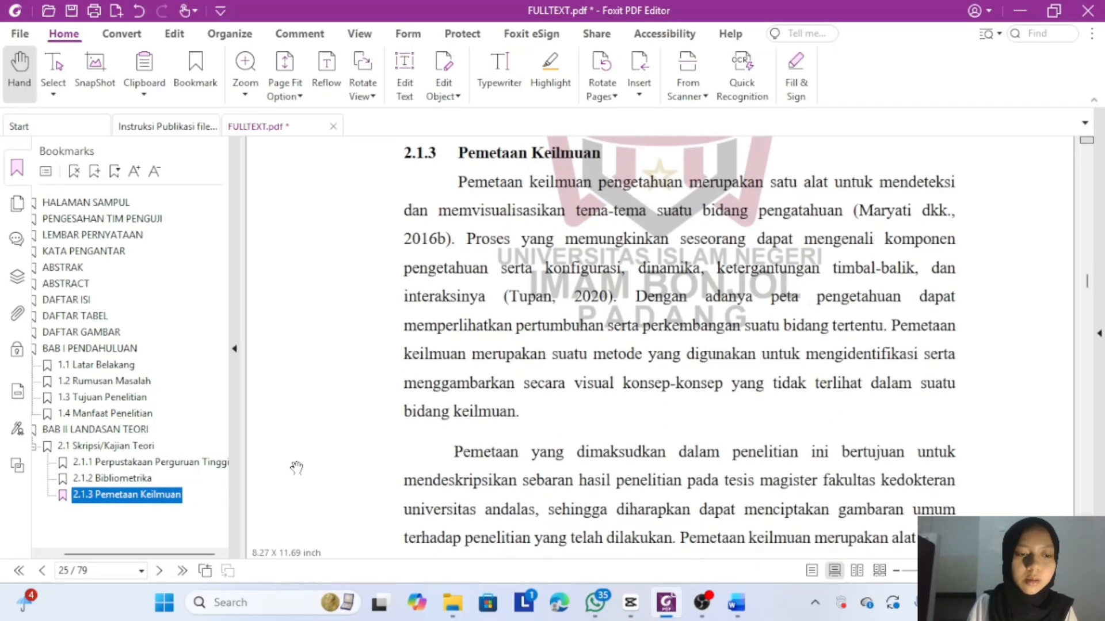
scroll(296, 467, down, 15)
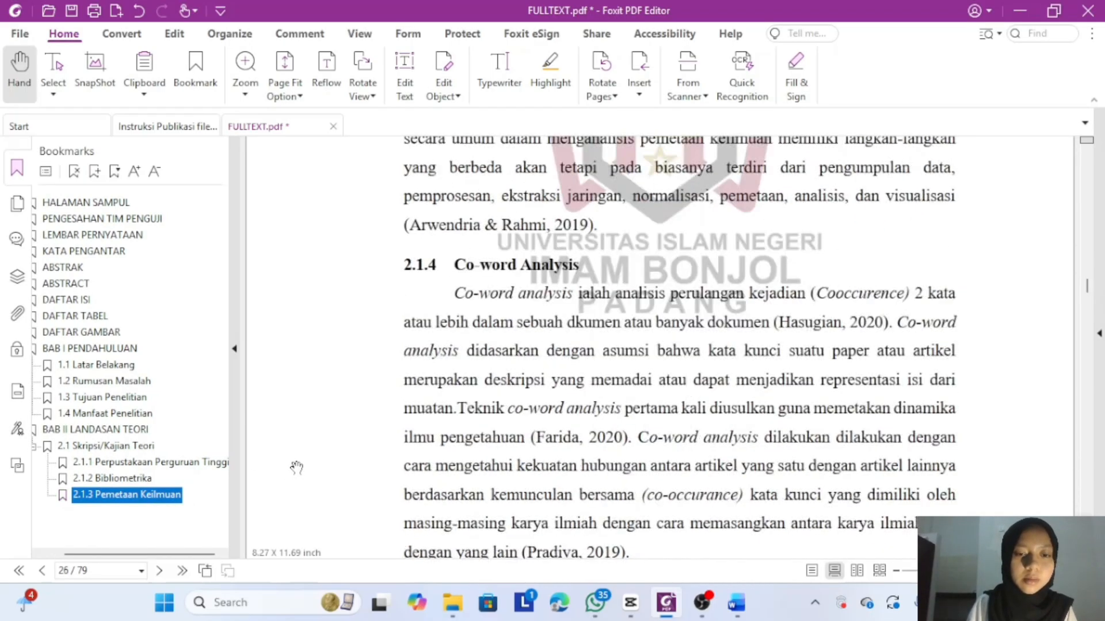
scroll(296, 467, down, 1)
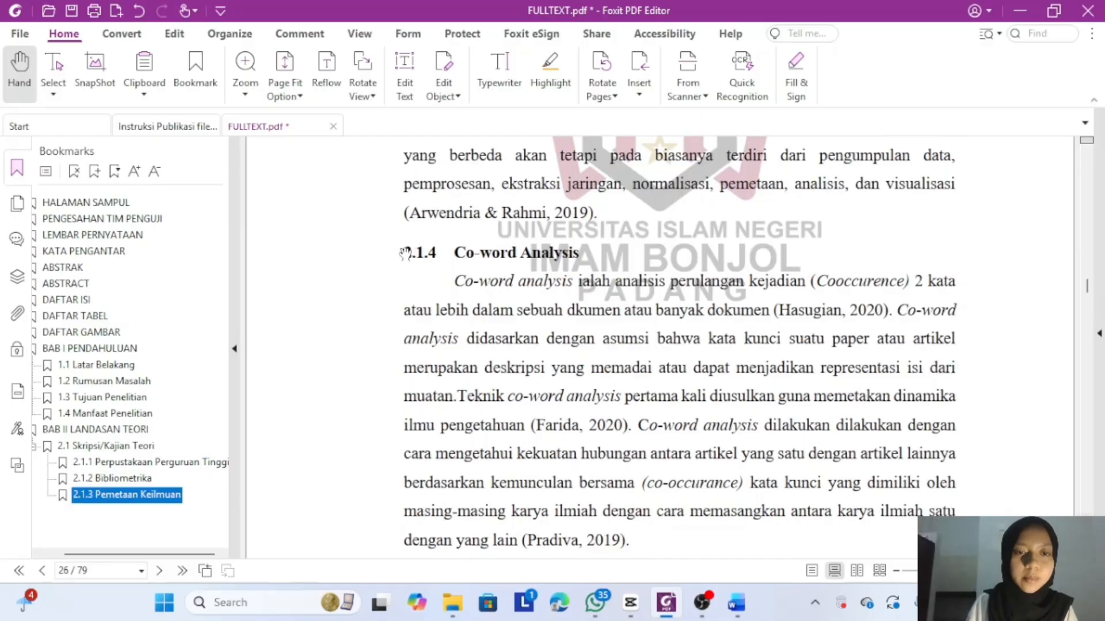
drag(407, 253, 587, 265)
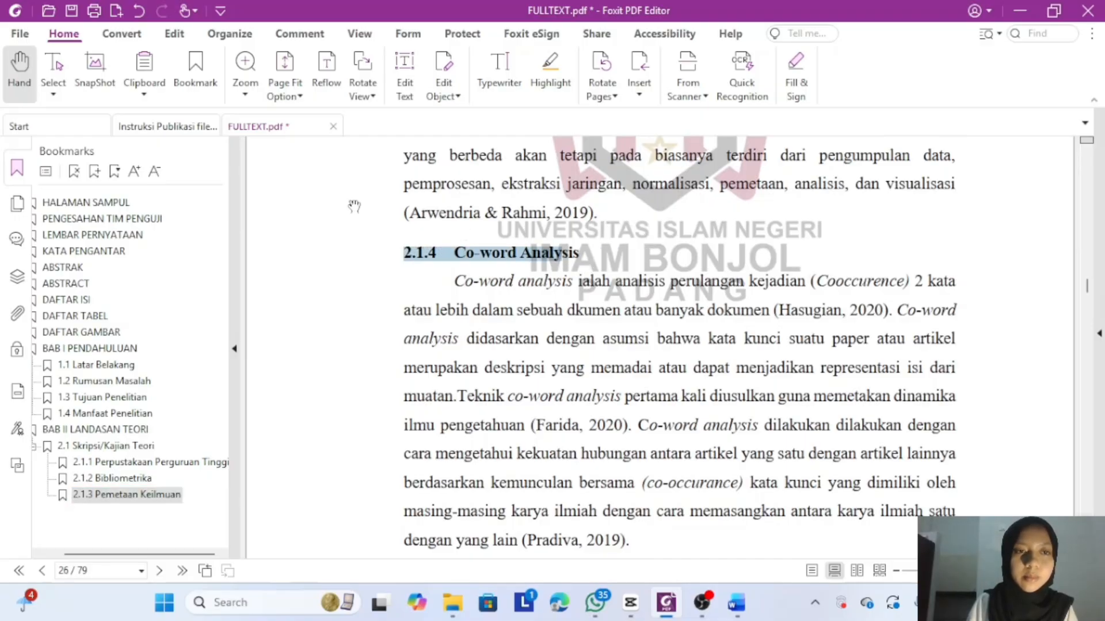
click(407, 251)
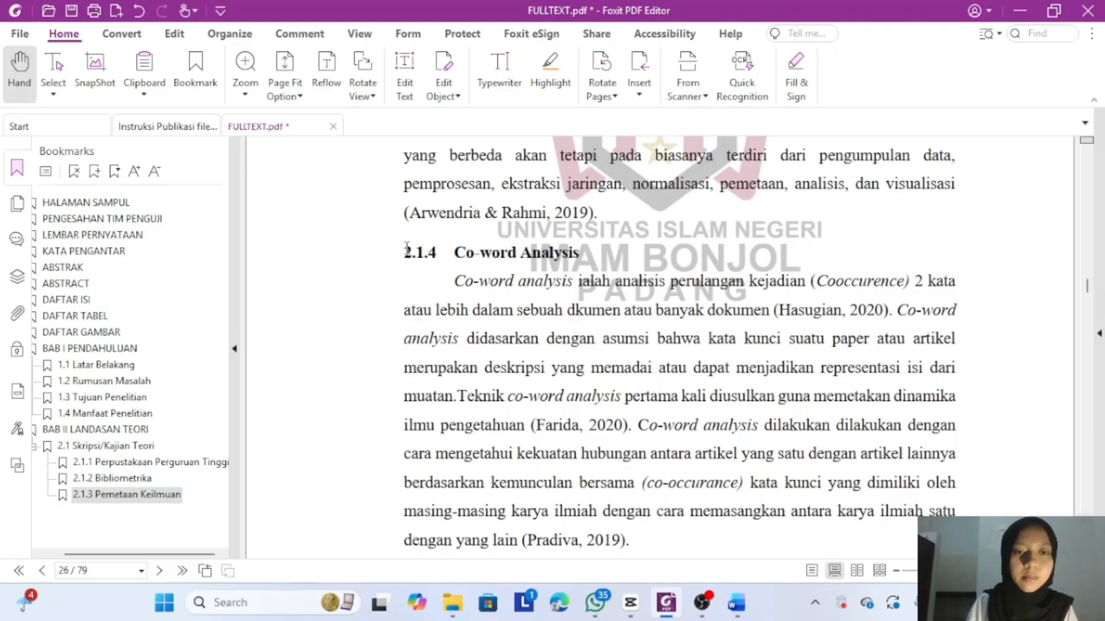
drag(406, 248, 601, 259)
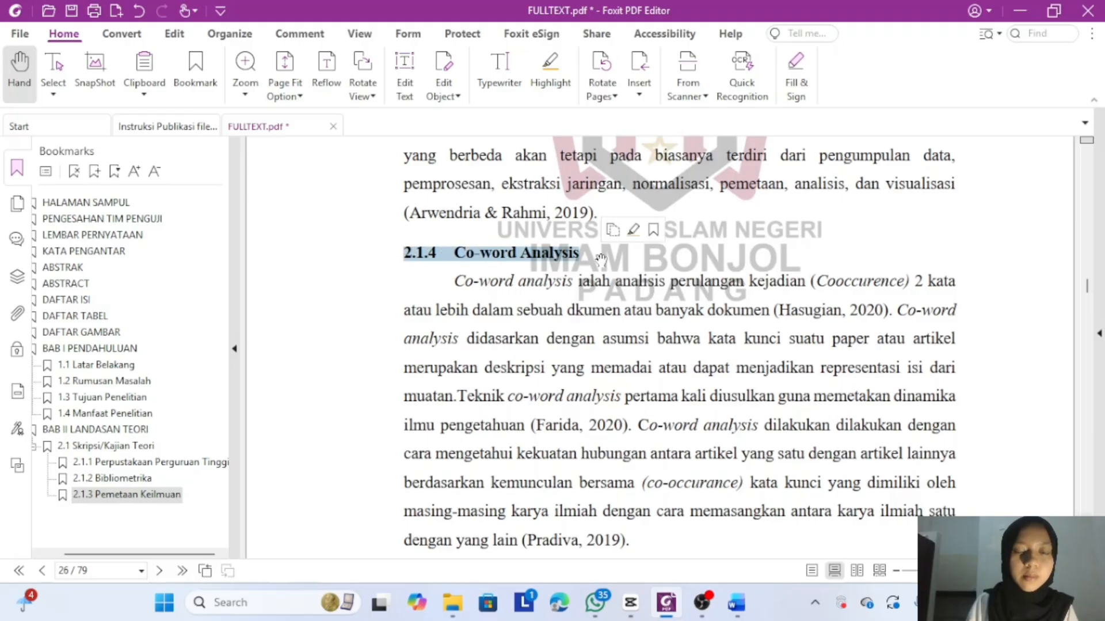
click(95, 172)
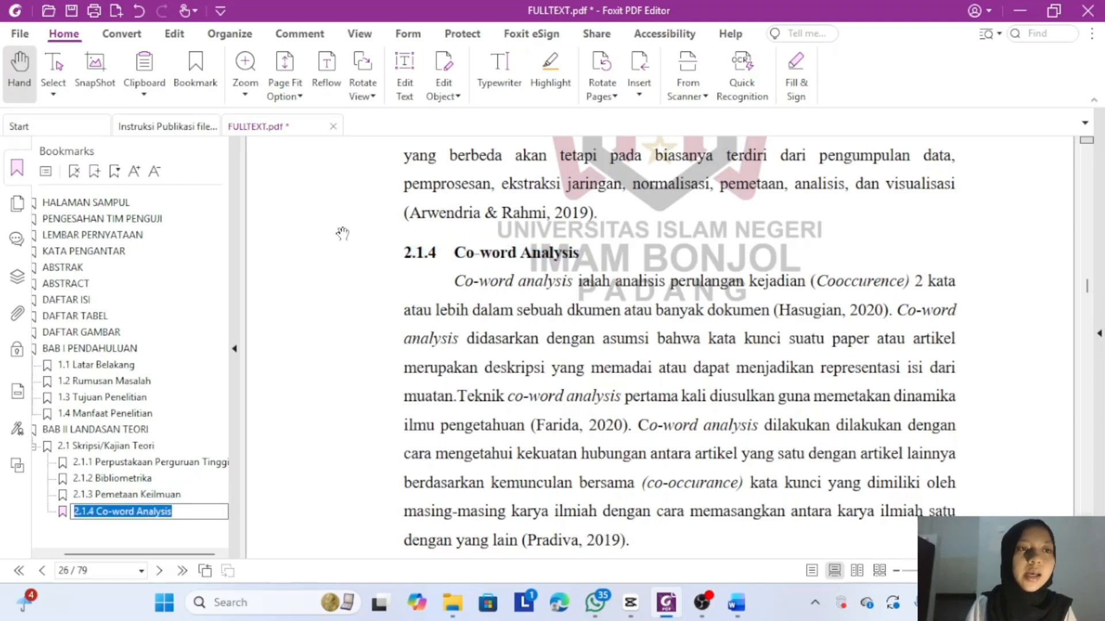
- Save FULLTEXT.pdf with its new bookmarks and close the document
click(71, 10)
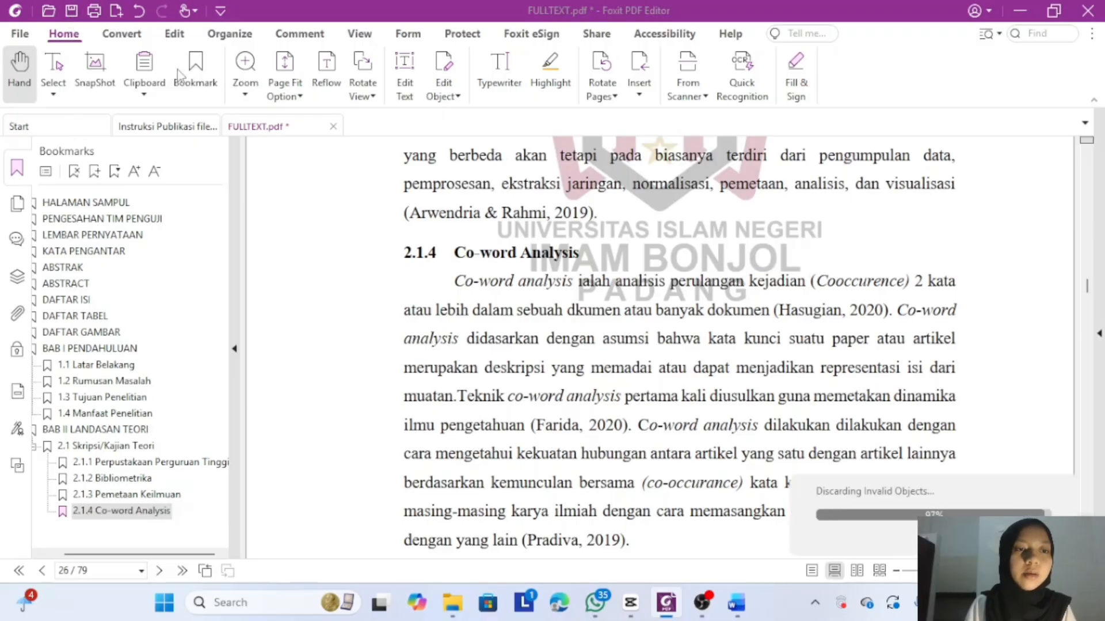
click(333, 127)
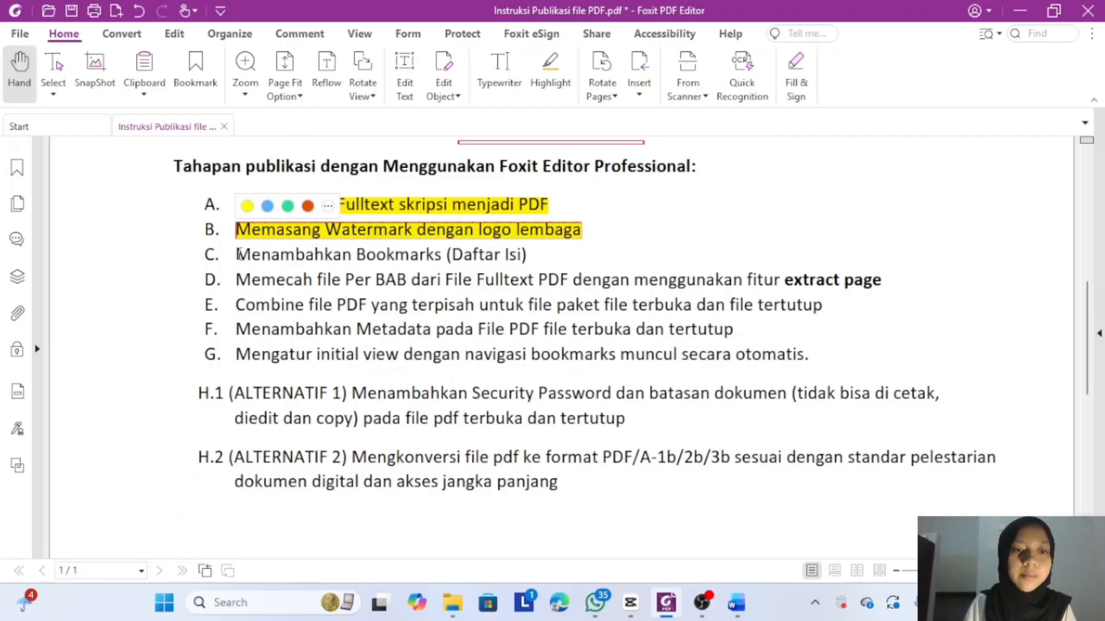
- Highlight step C, 'Menambahkan Bookmarks (Daftar Isi)', yellow in the instructions to mark it done
drag(239, 254, 531, 256)
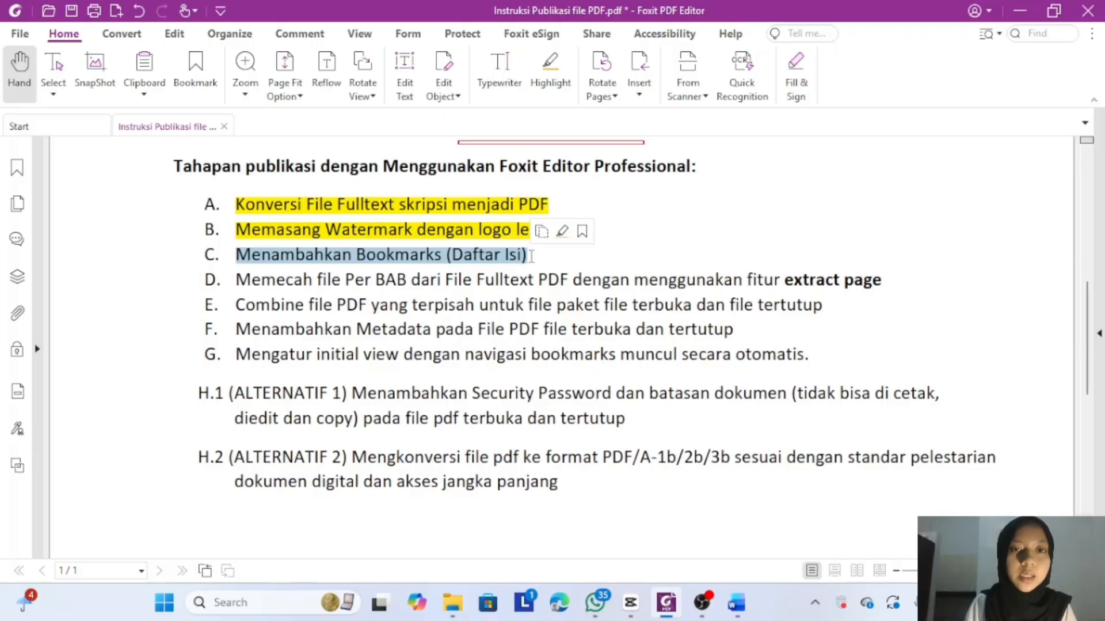
click(544, 90)
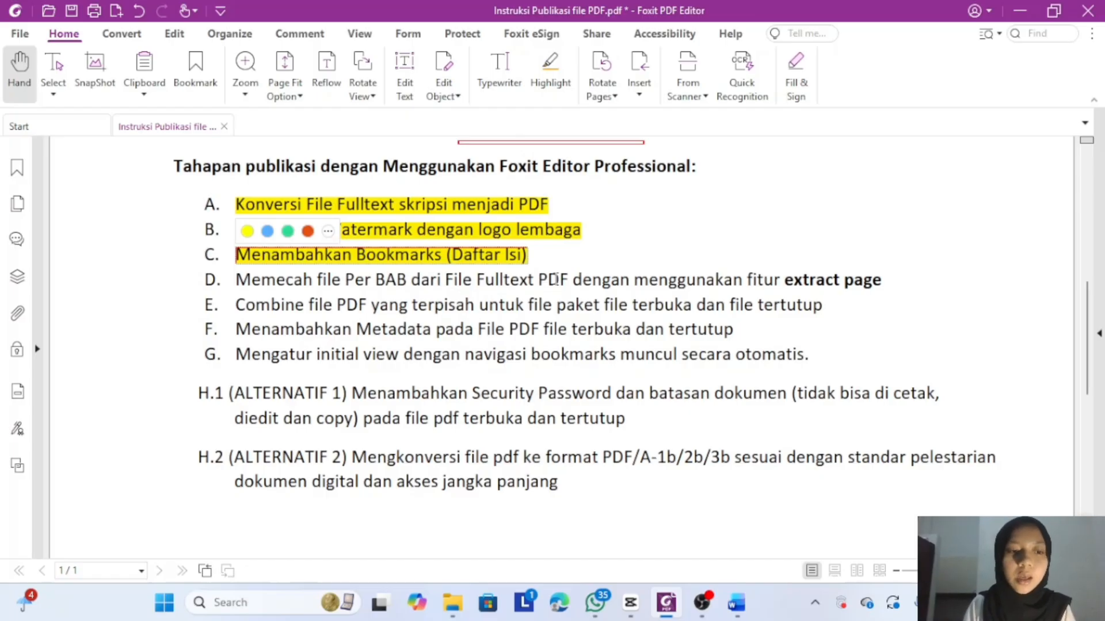
mouse_move(454, 604)
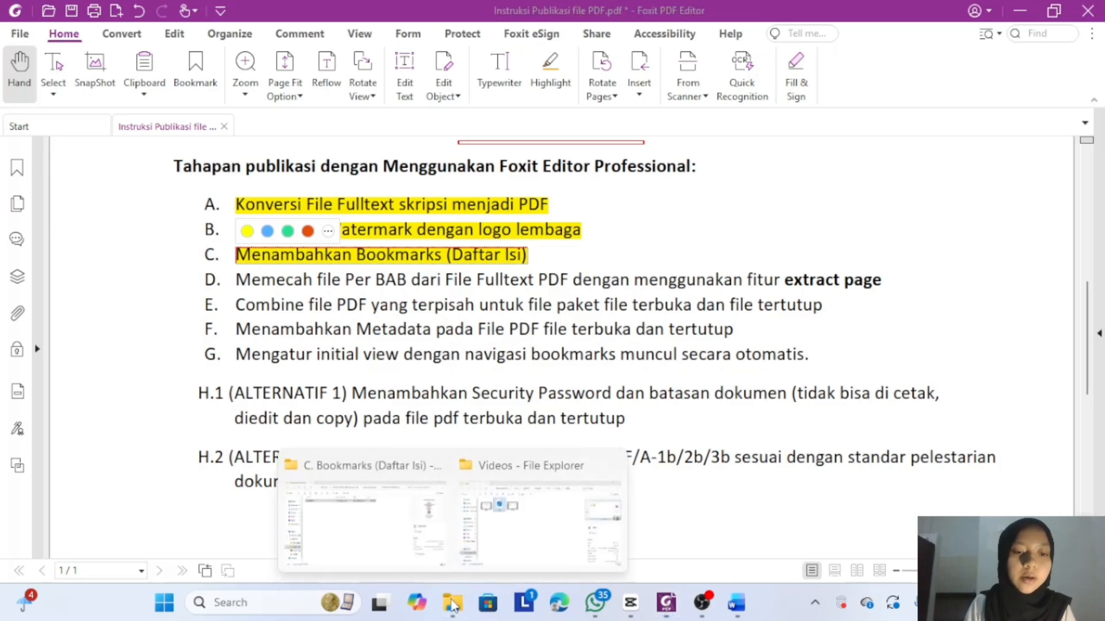
- Copy FULLTEXT from C. Bookmarks (Daftar Isi) into D. Extract Page- Skripsi Per BaB and open it
click(409, 549)
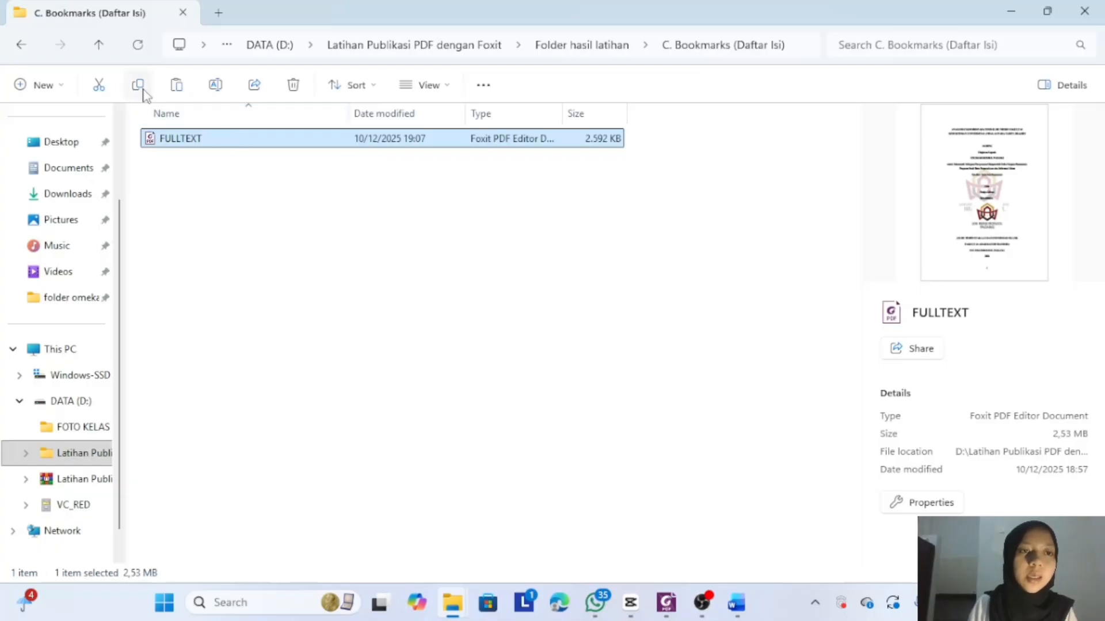
click(138, 86)
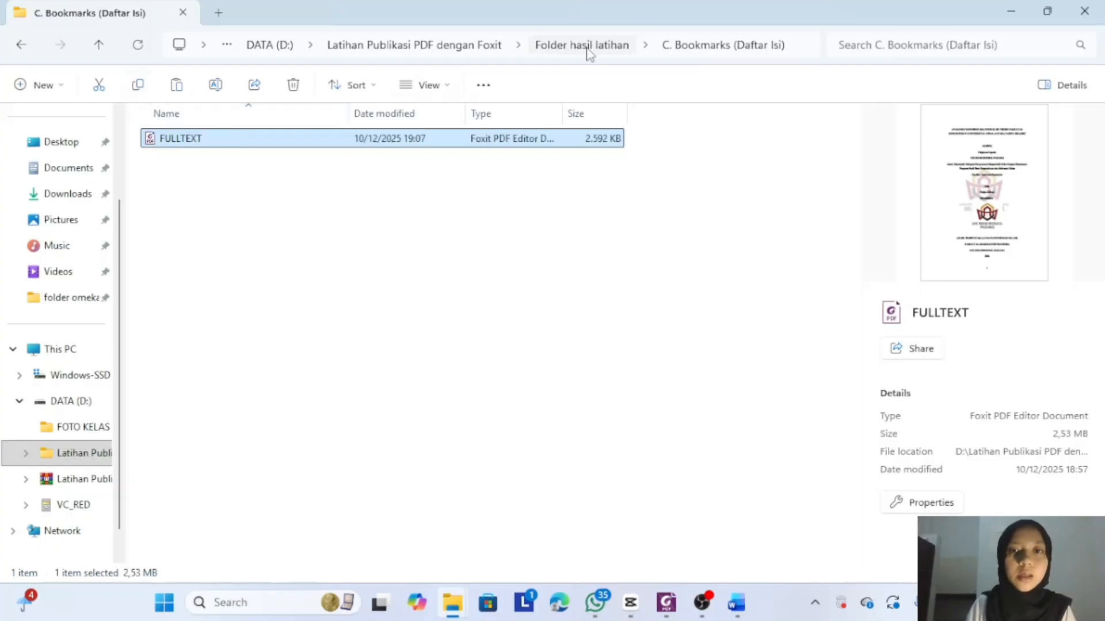
click(593, 49)
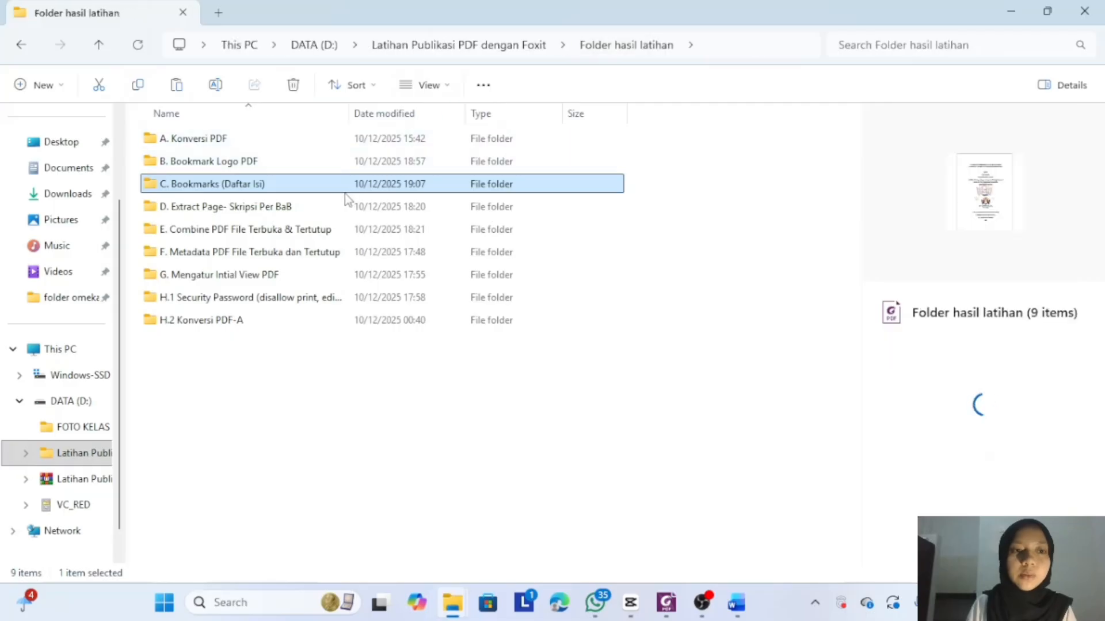
double_click(342, 211)
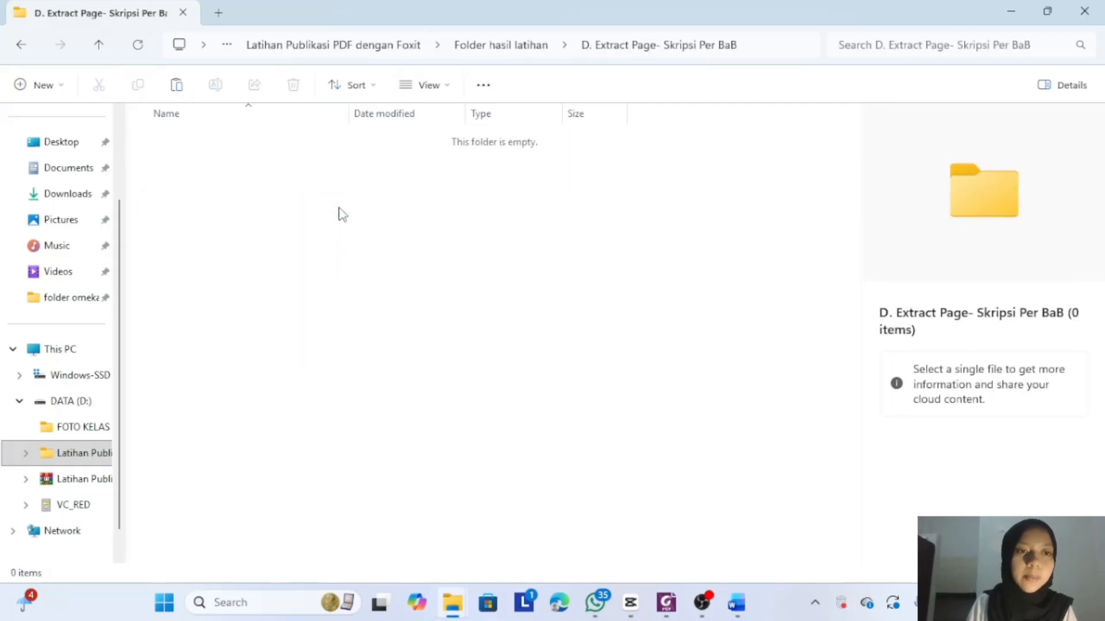
click(176, 86)
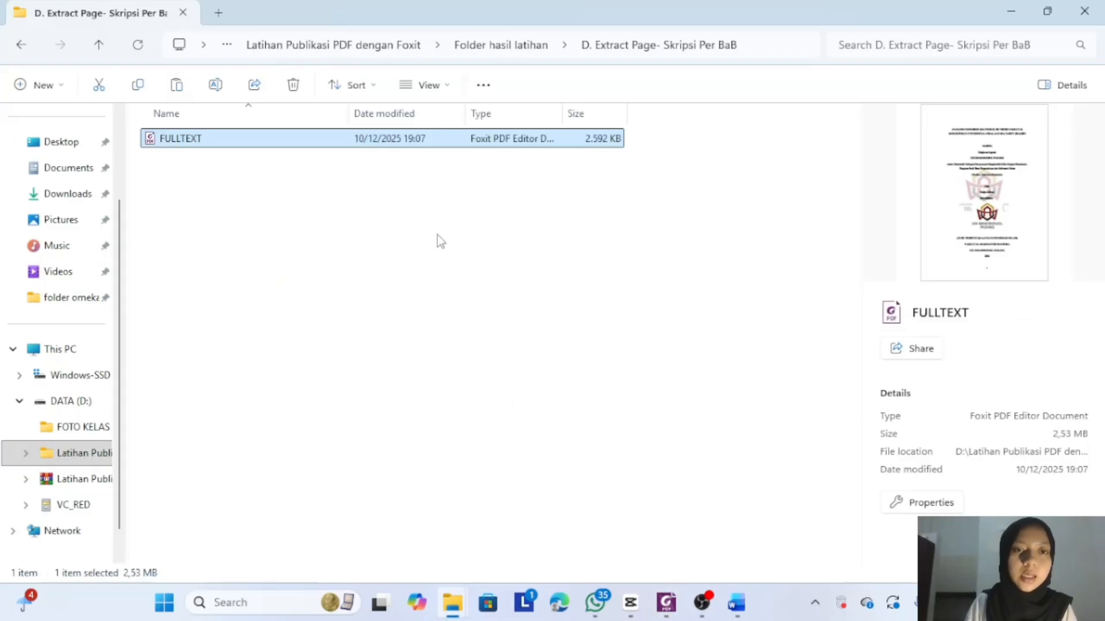
double_click(197, 140)
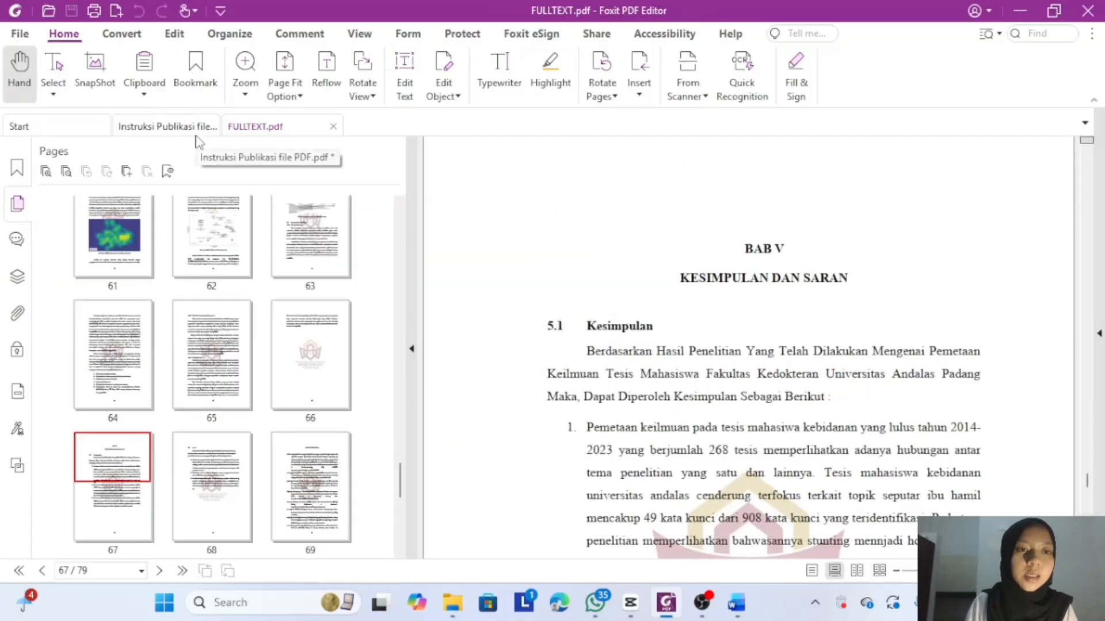
- Show the page thumbnails and check the front matter from the title page to page 14
click(18, 168)
click(16, 204)
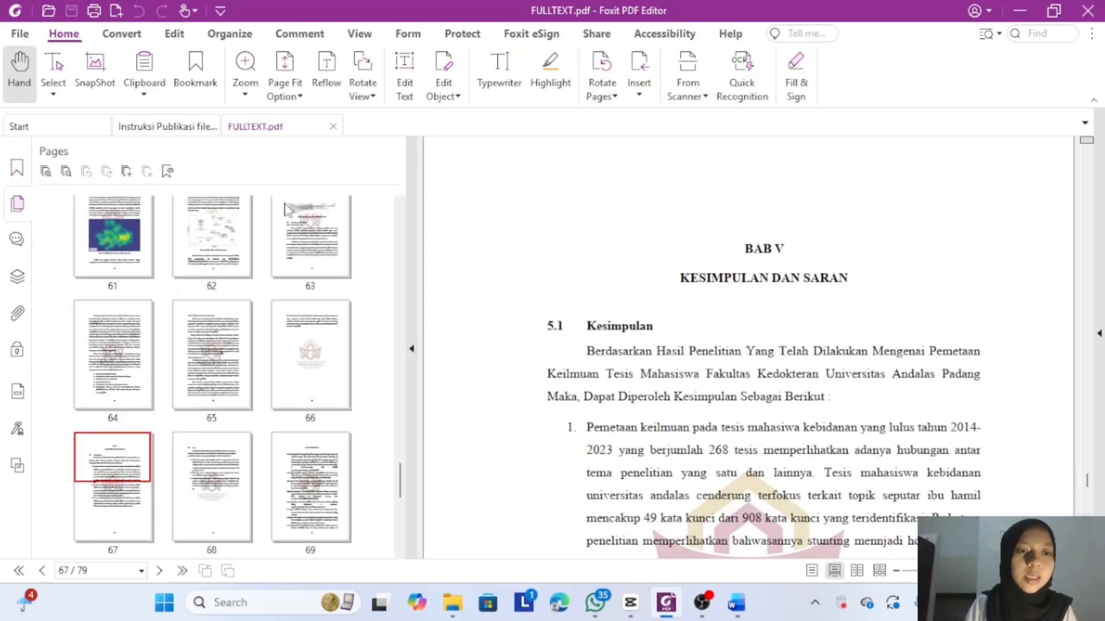
scroll(286, 208, up, 8)
scroll(286, 208, up, 20)
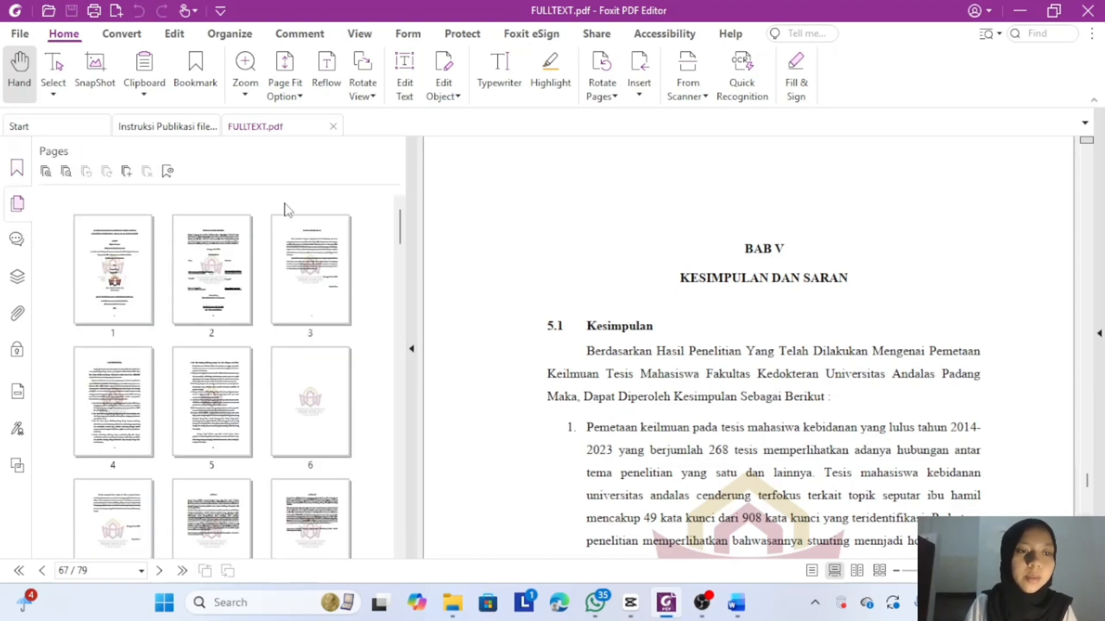
click(99, 281)
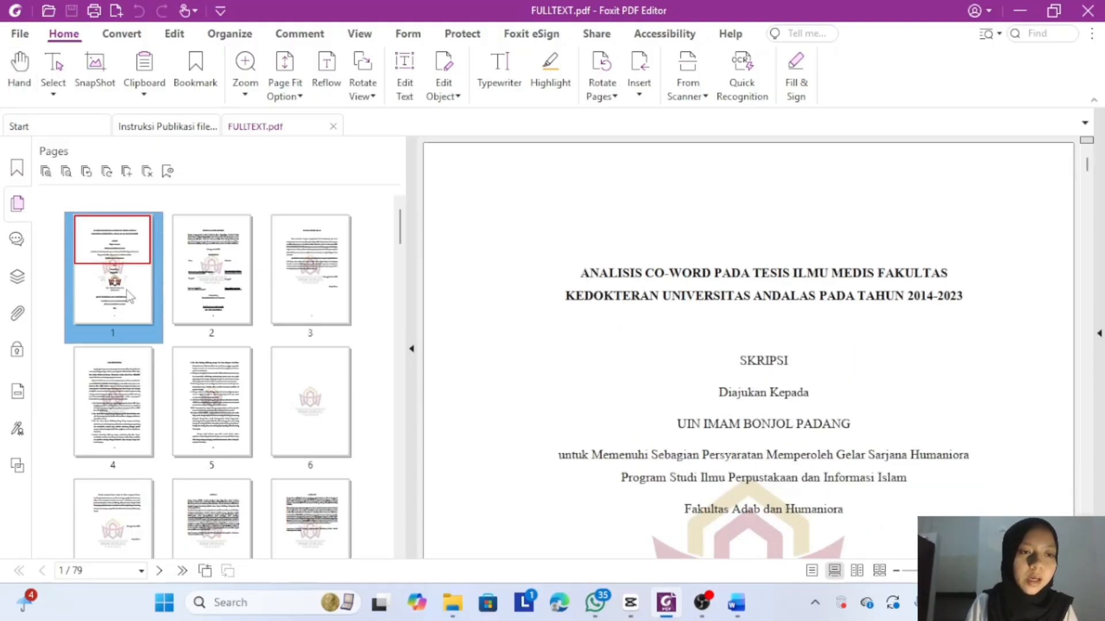
scroll(149, 305, down, 2)
scroll(148, 305, down, 2)
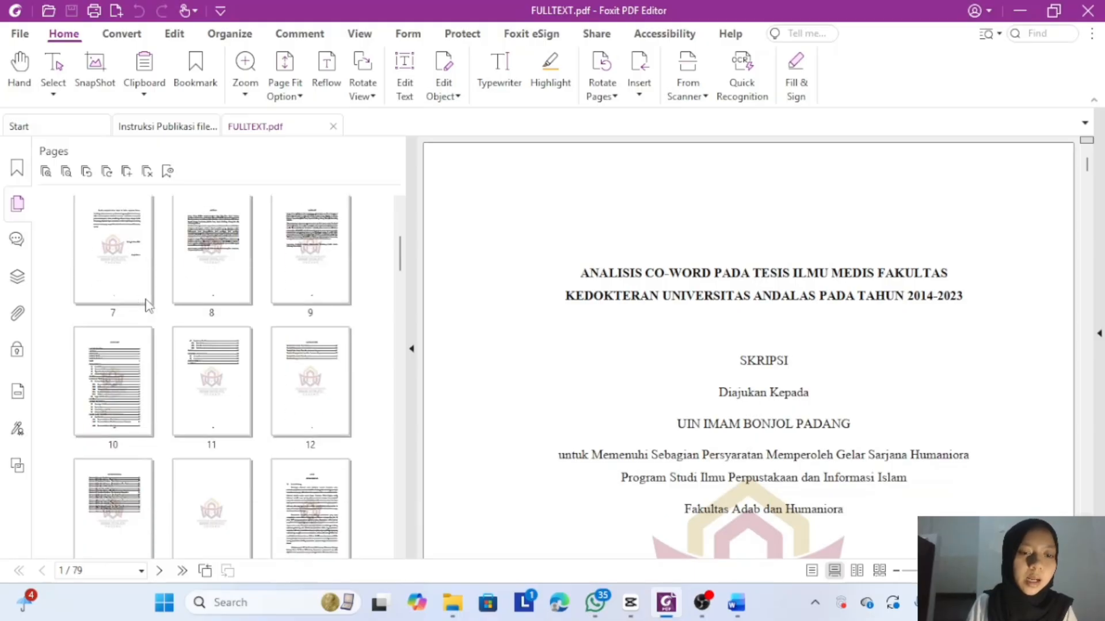
scroll(148, 306, down, 2)
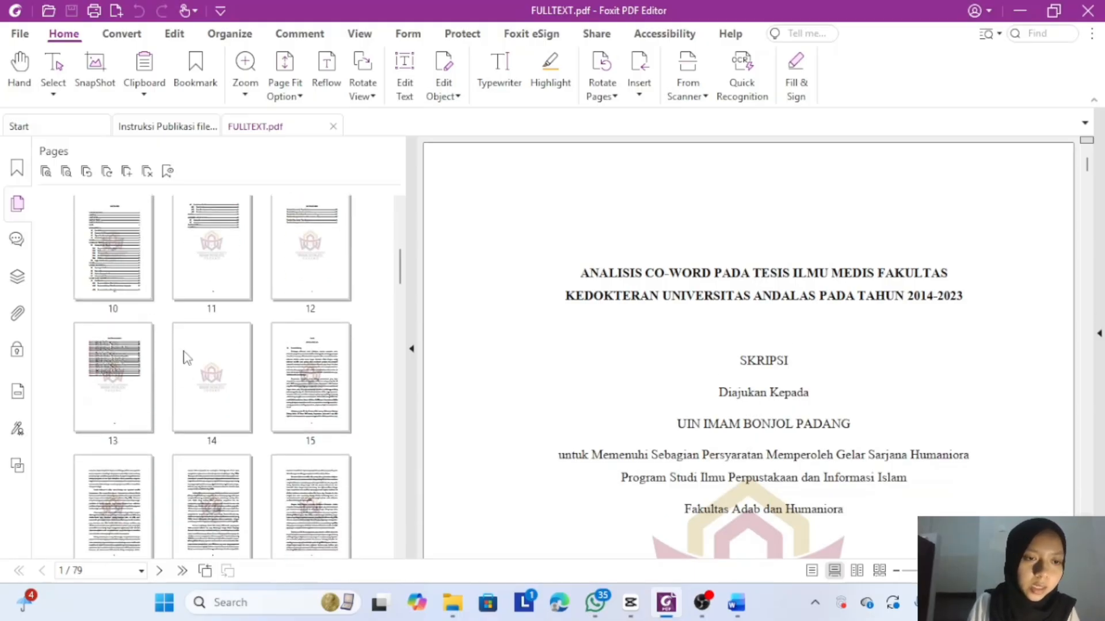
click(199, 378)
scroll(199, 375, up, 6)
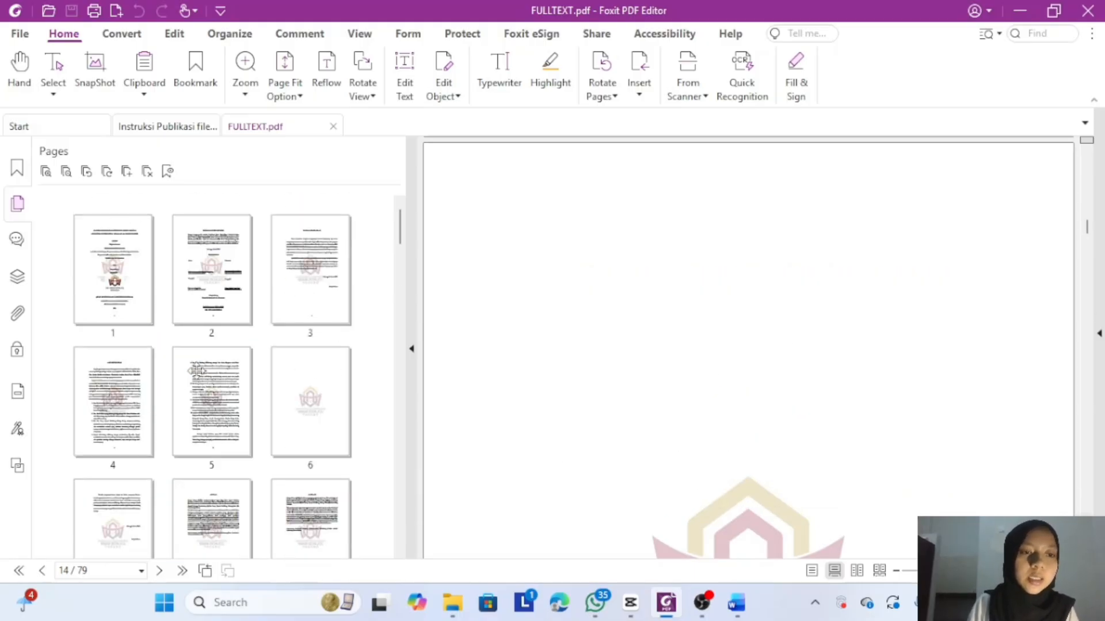
- Select pages 1 through 14 by extending the selection from page 1 with Shift+Right
click(98, 286)
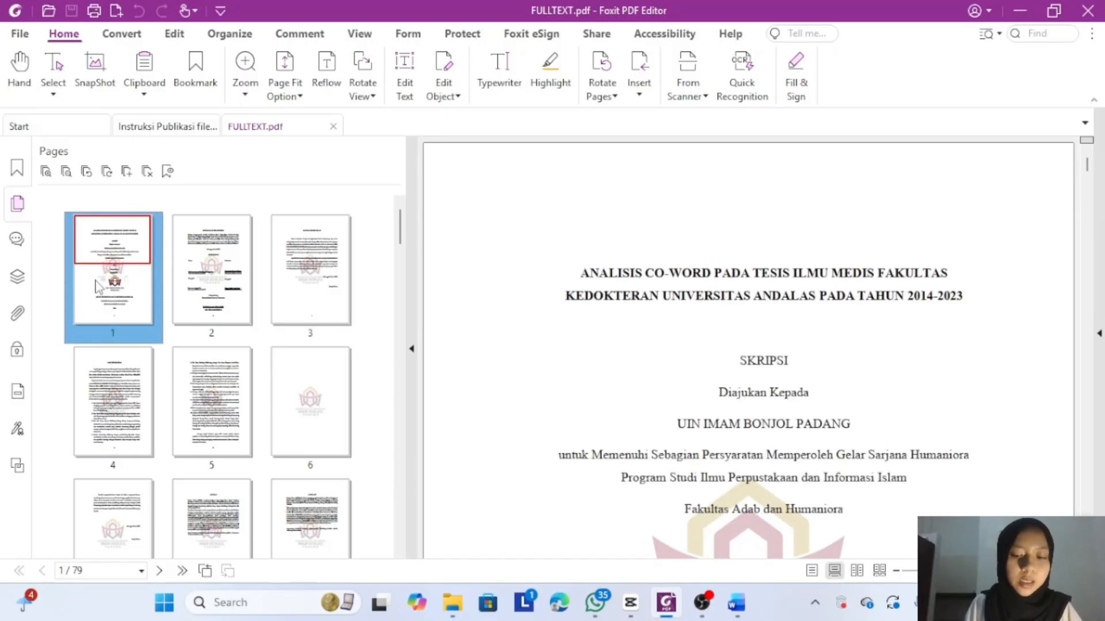
key(shift+Right)
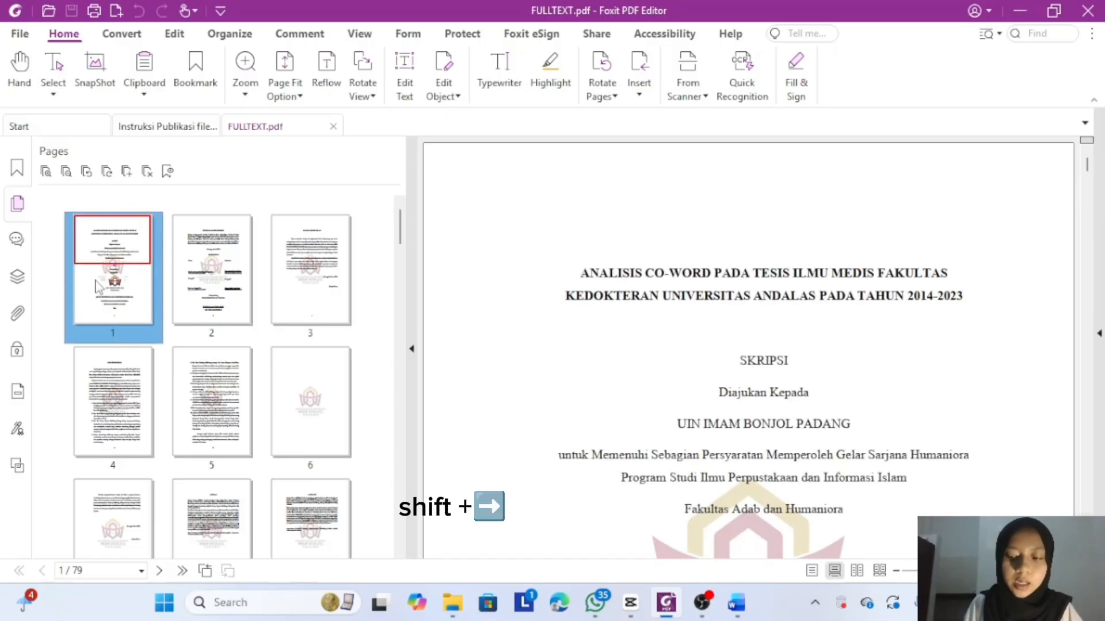
key(shift+Right)
key(shift+Right)
key(shift+Right)
key(shift+Right)
key(shift+Right)
key(shift+Right)
key(shift+Right)
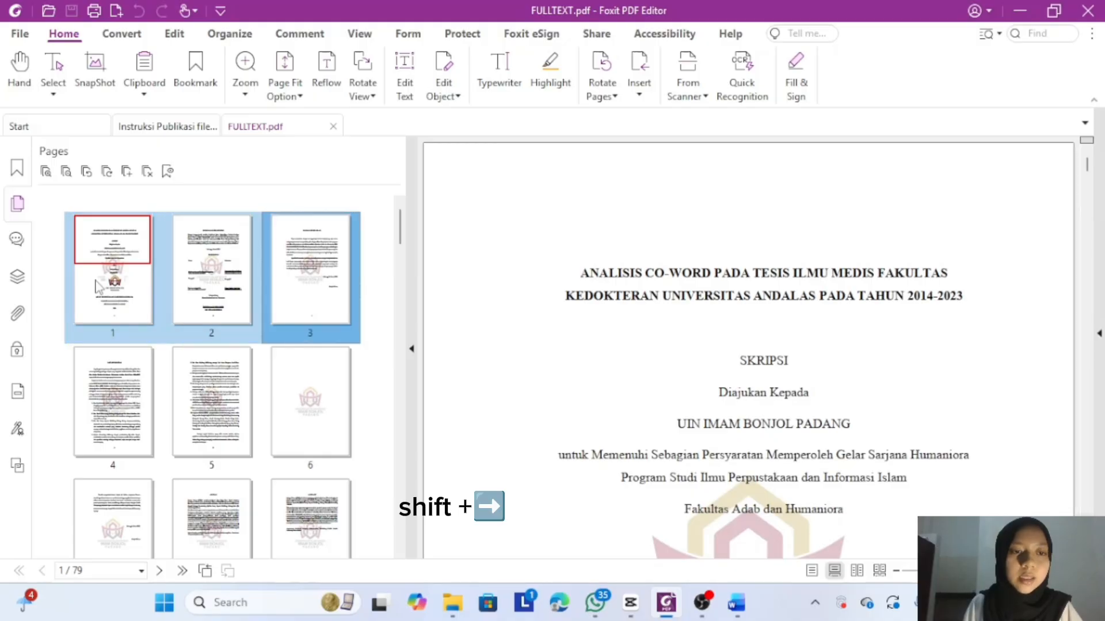
key(shift+Right)
key(shift+Right)
key(shift+Right)
key(shift+Right)
key(shift+Right)
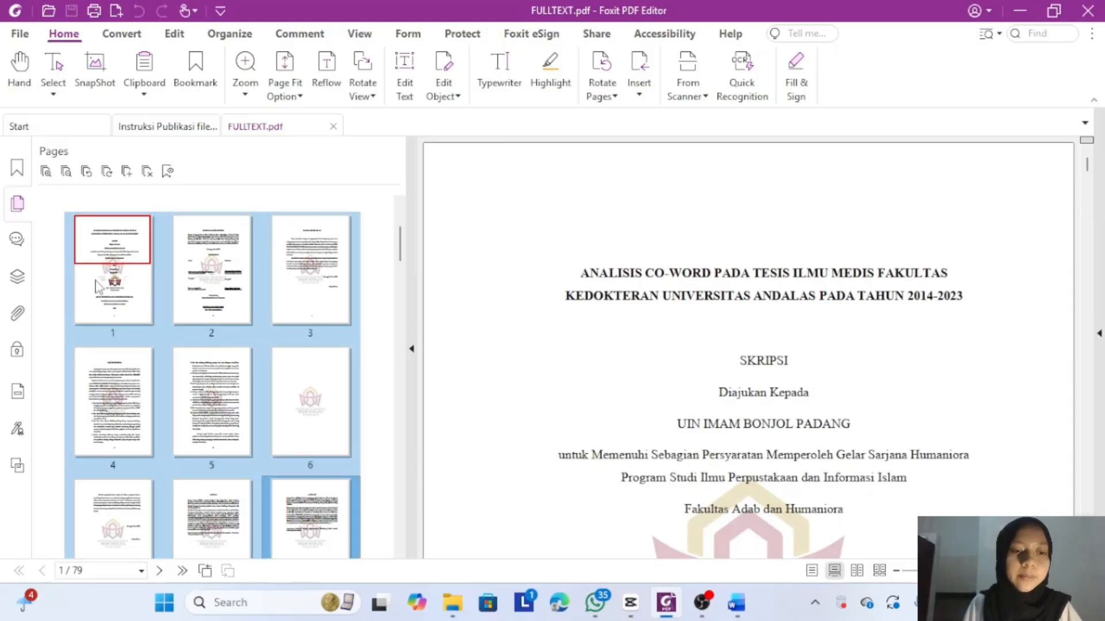
key(shift+Right)
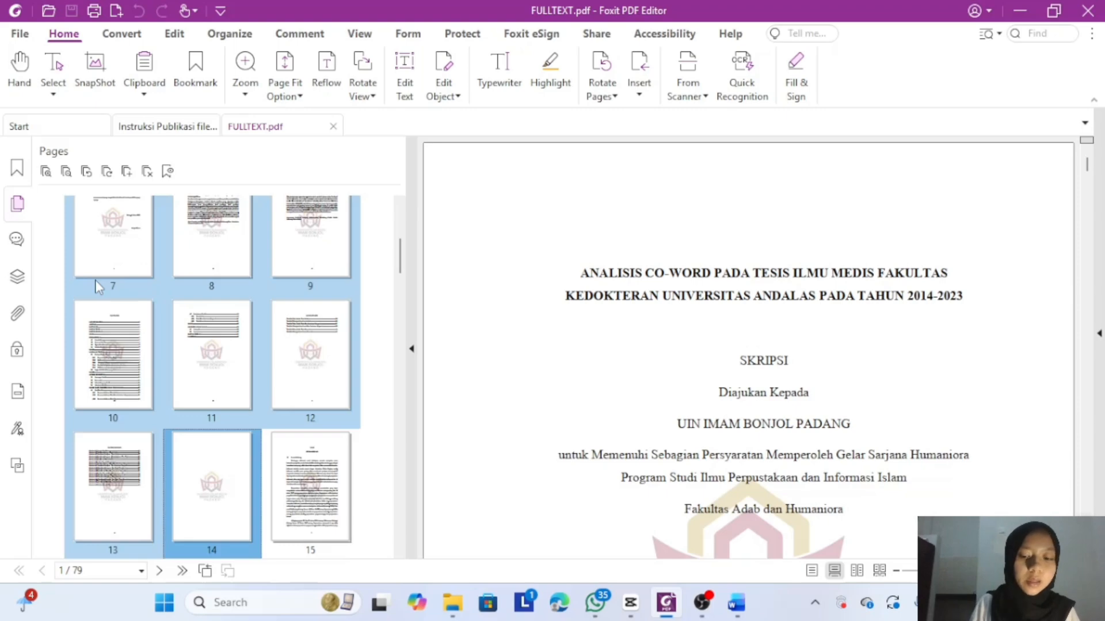
- Clear the selection and reselect the block of pages 1–14 starting from page 1
click(96, 281)
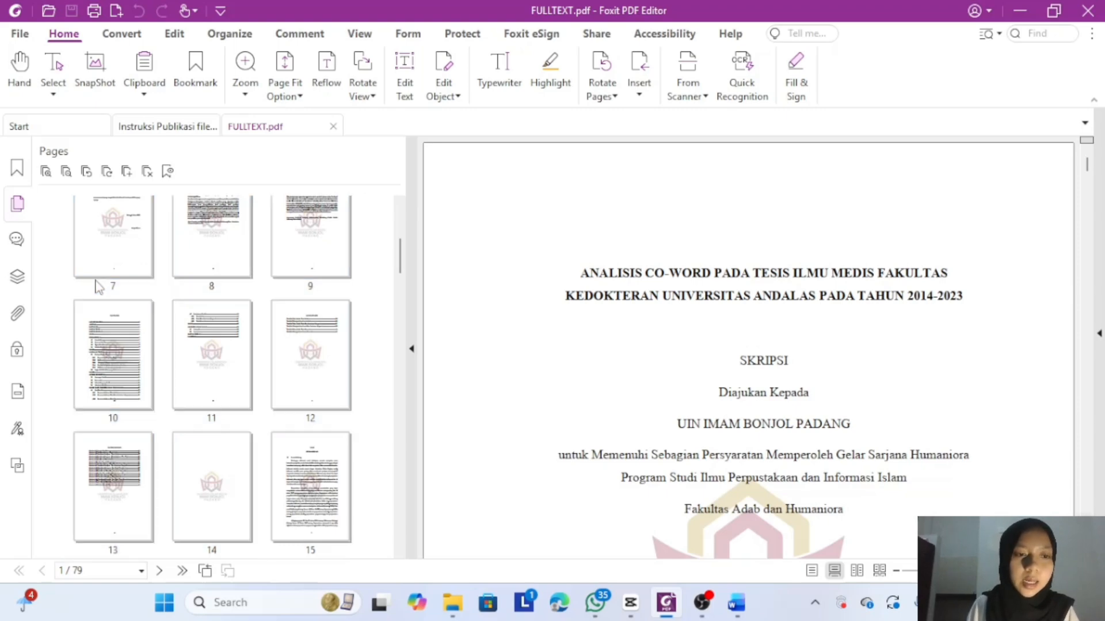
scroll(95, 284, up, 5)
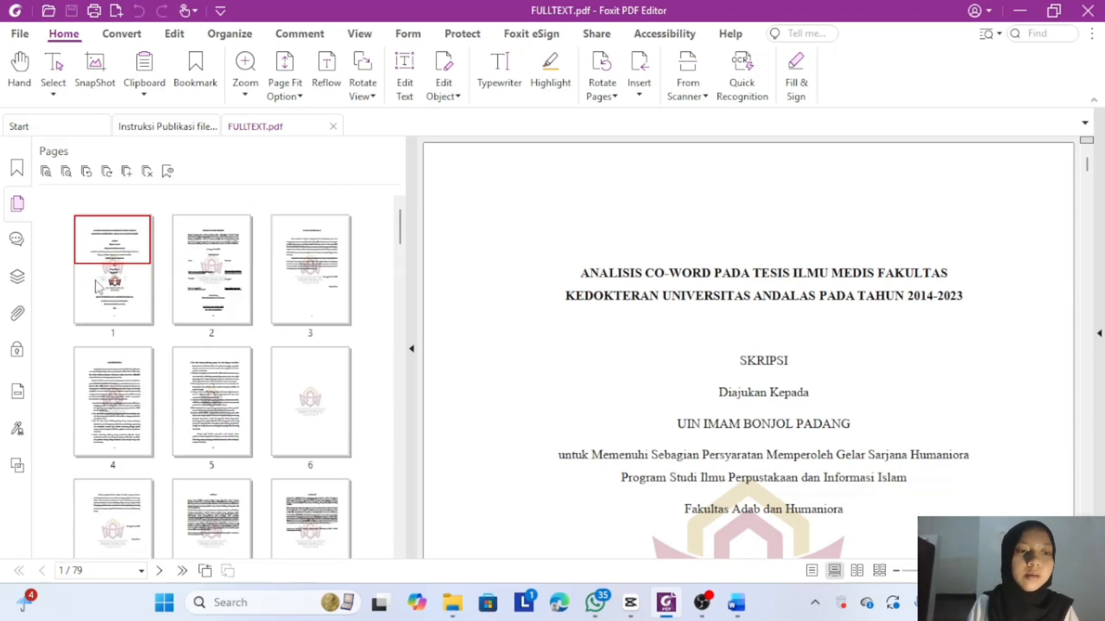
click(98, 286)
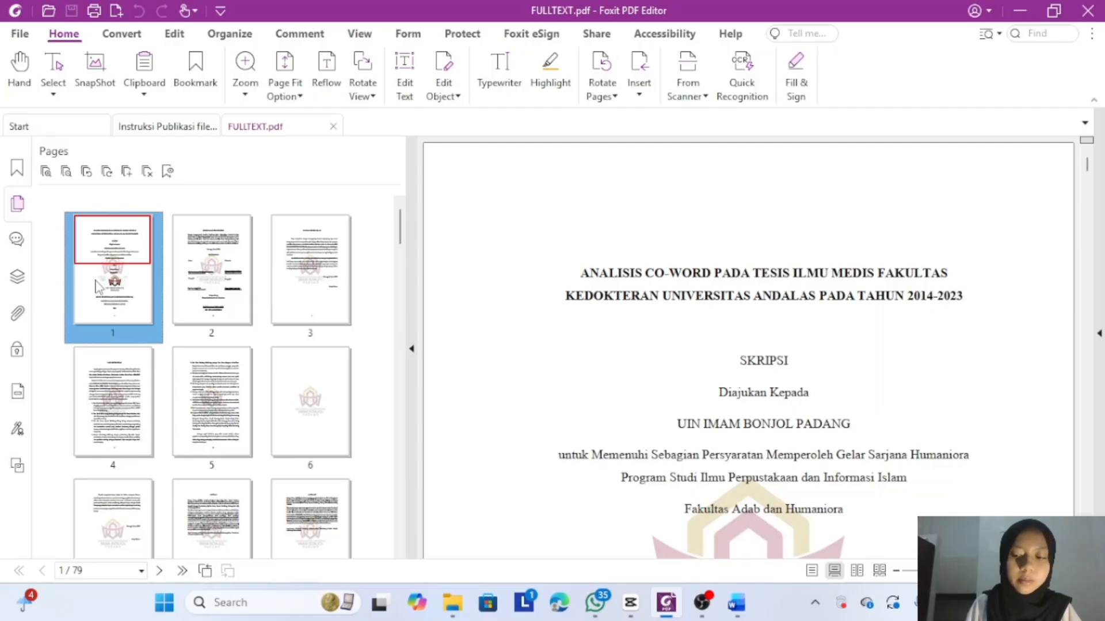
key(shift+Right)
key(shift+Right)
key(shift+Right)
key(shift+Right)
key(shift+Right)
key(shift+Right)
key(shift+Right)
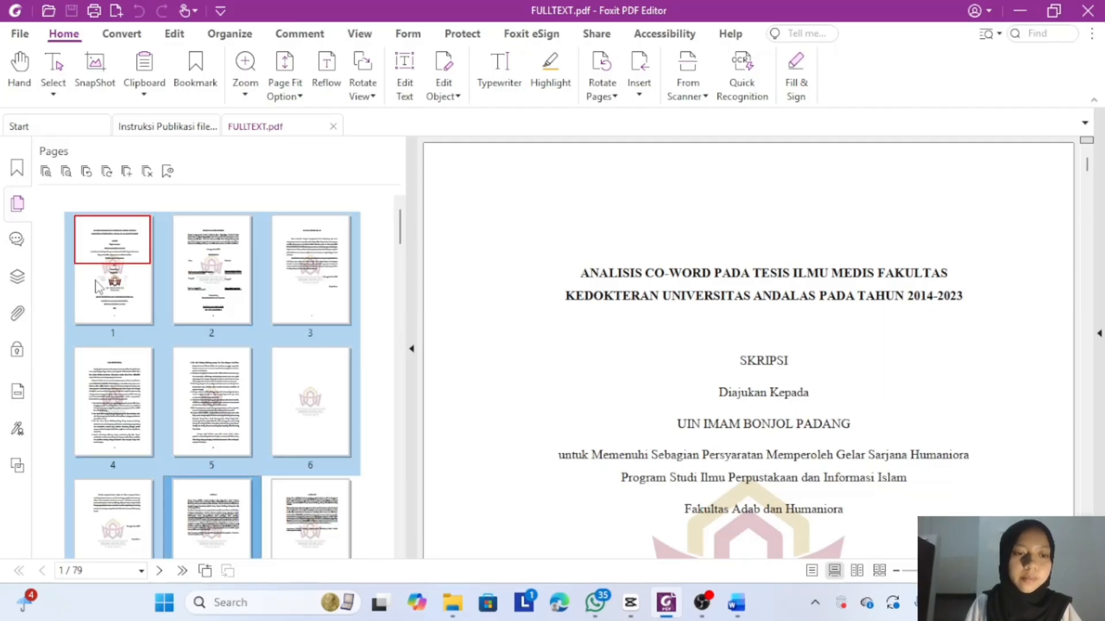
key(shift+Right)
key(shift+Right)
key(shift+Right)
key(shift+Right)
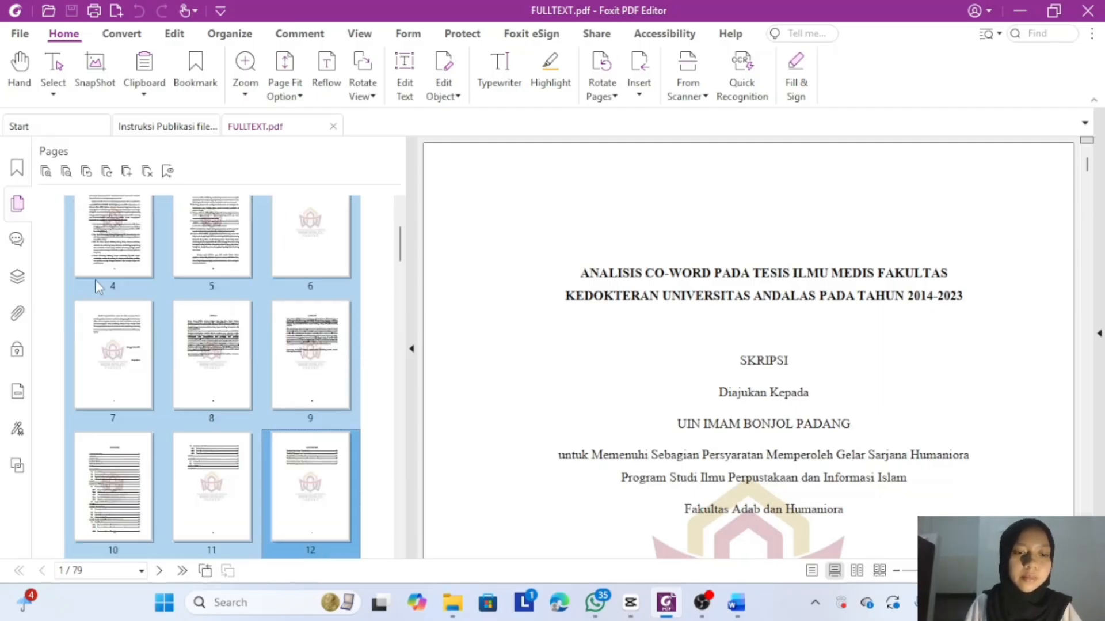
key(shift+Right)
key(shift+Right)
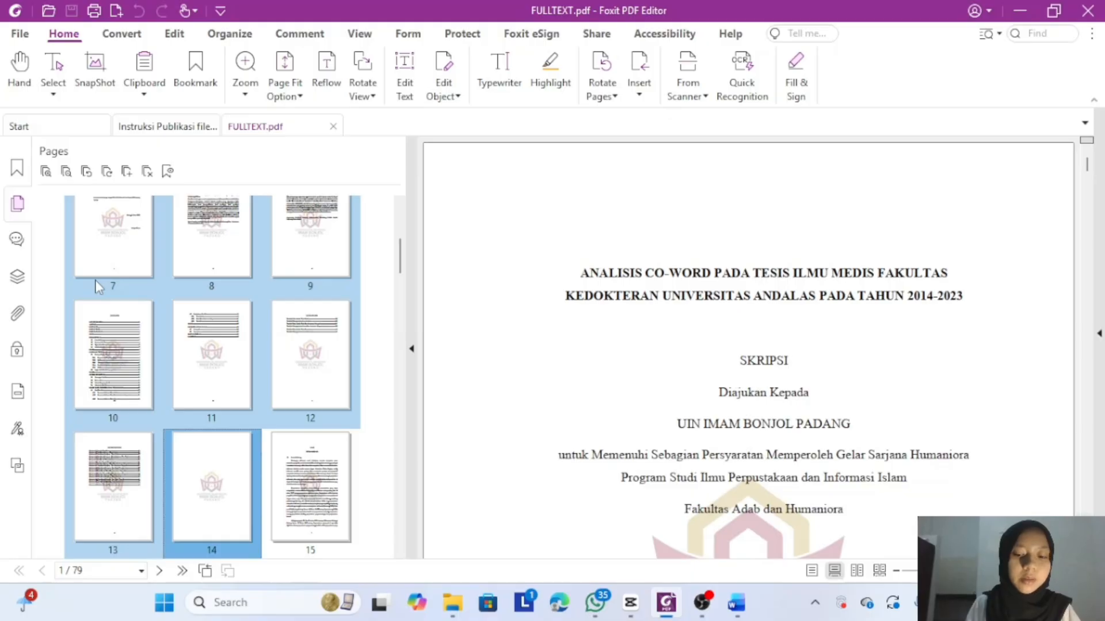
- Choose Extract Pages from the thumbnail context menu for selected pages 1-14
right_click(97, 286)
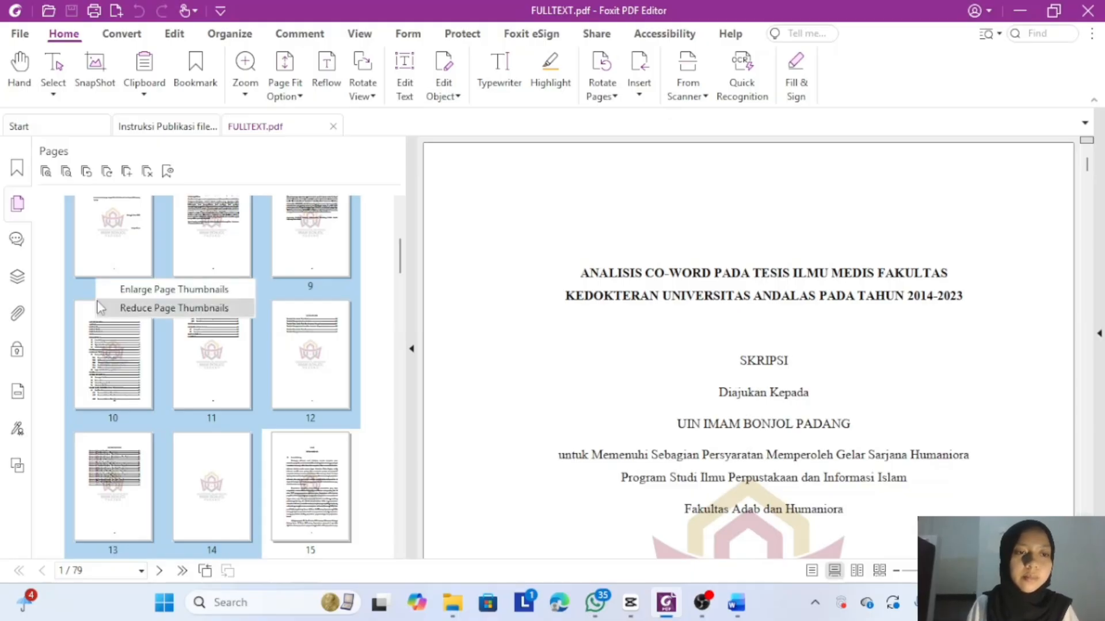
right_click(117, 350)
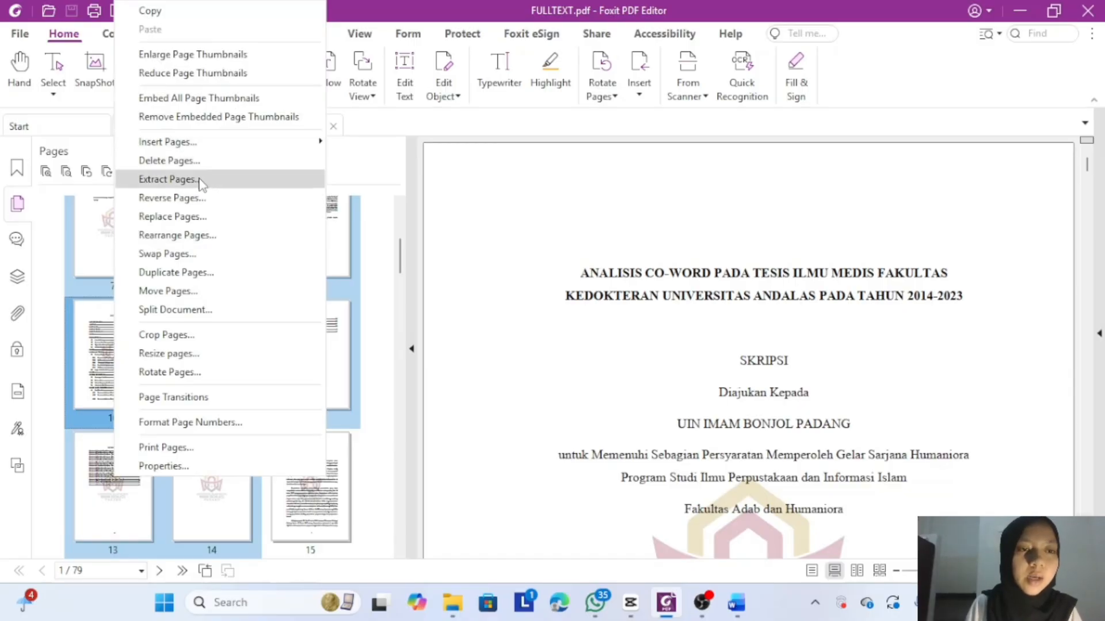
click(167, 180)
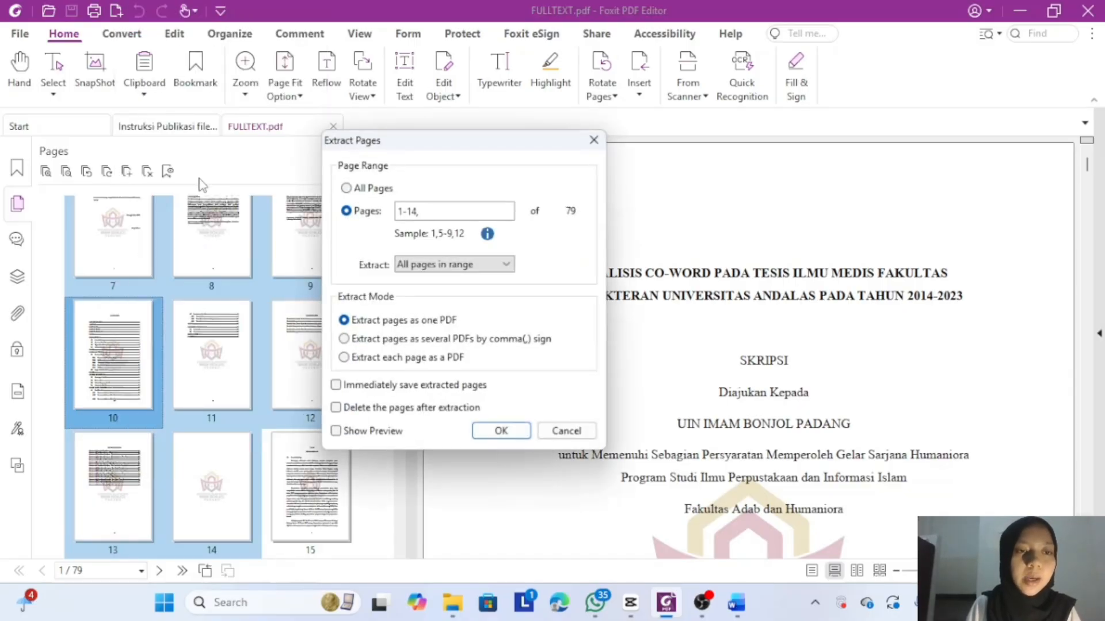
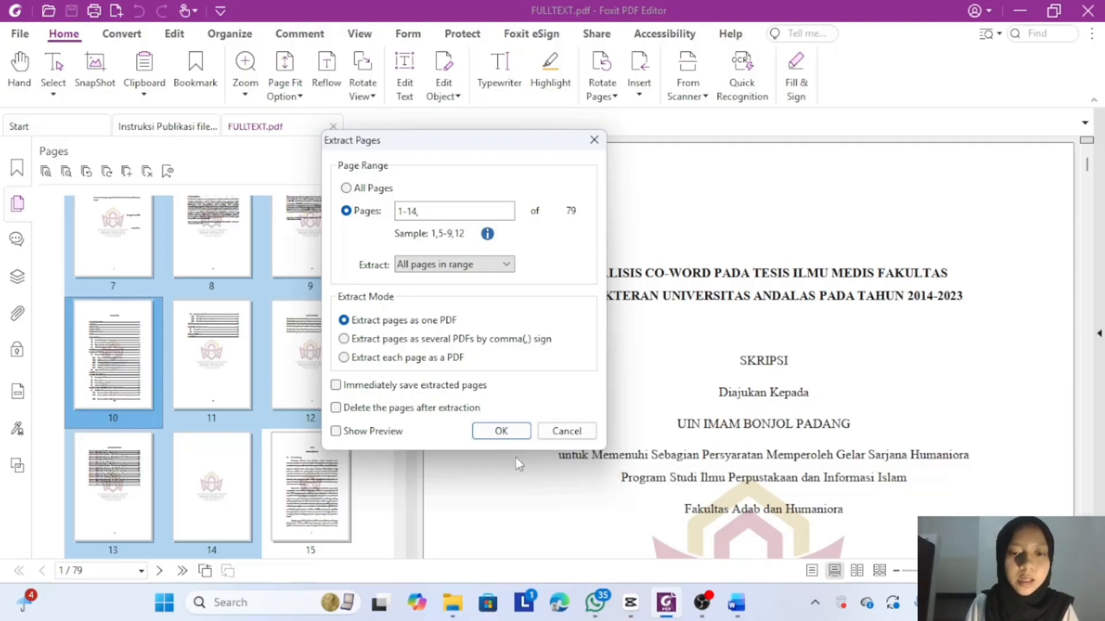
- Confirm extracting pages 1–14 and go to Folder hasil latihan > D. Extract Page- Skripsi Per BaB
click(501, 432)
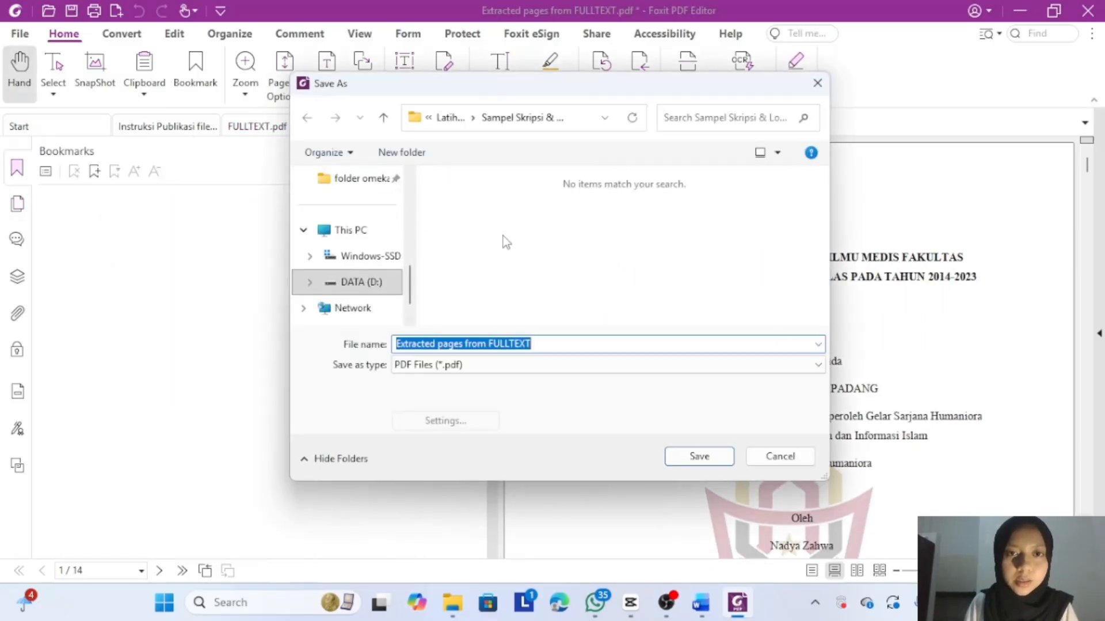
click(453, 121)
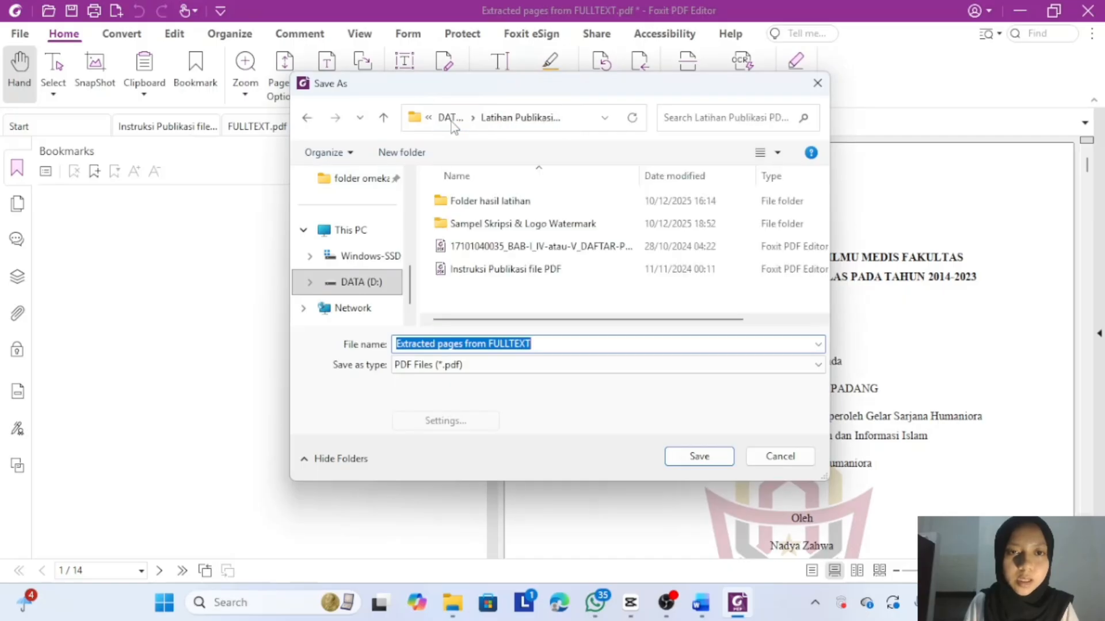
click(496, 203)
double_click(496, 203)
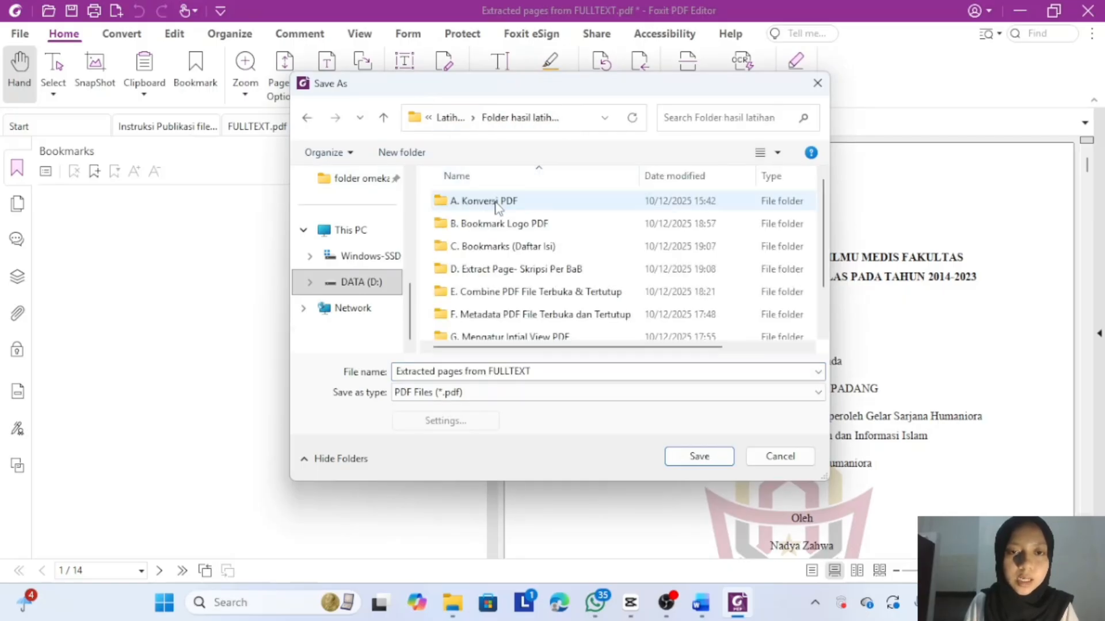
double_click(517, 269)
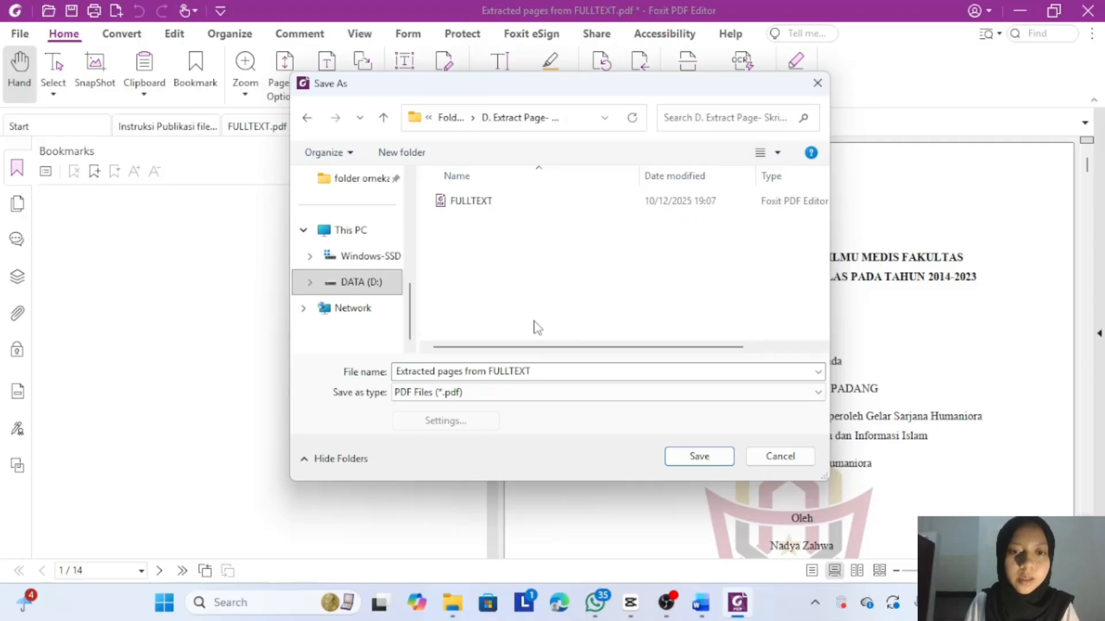
- Save the extract under the name 'HALAMAN SAMPUL & HALAMAN AWAL'
click(541, 370)
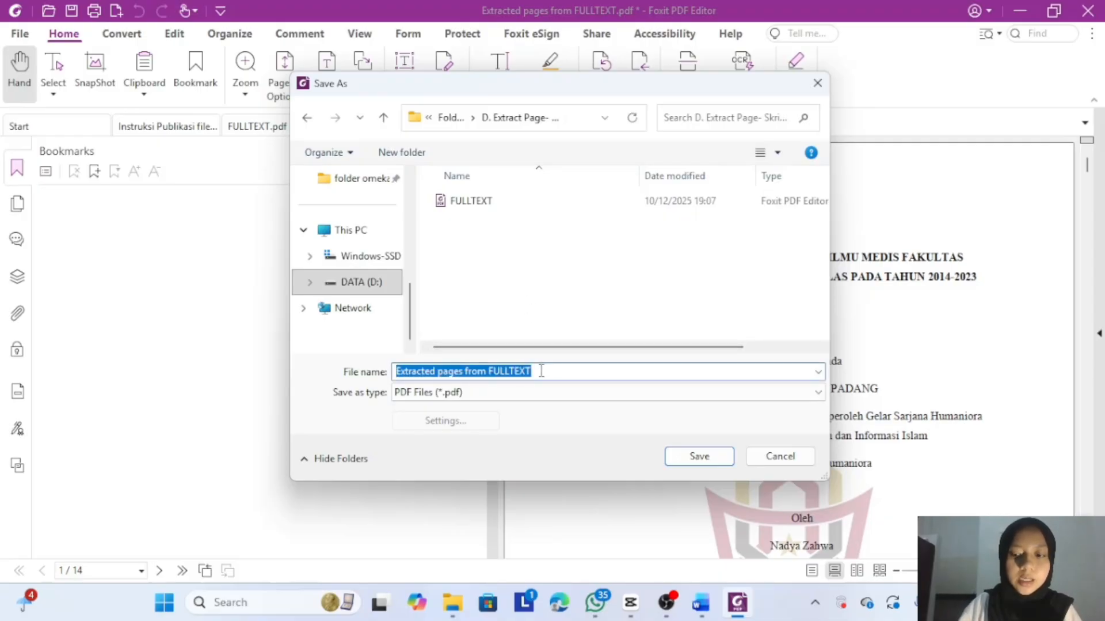
key(BackSpace)
text(HALA)
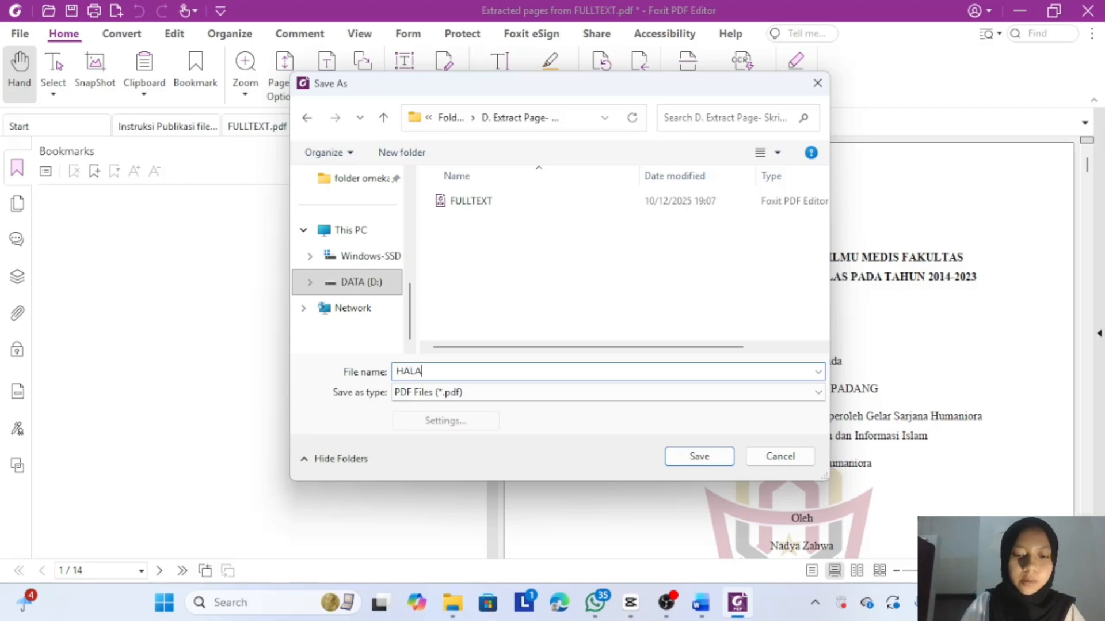
text(MAN SAMPUL)
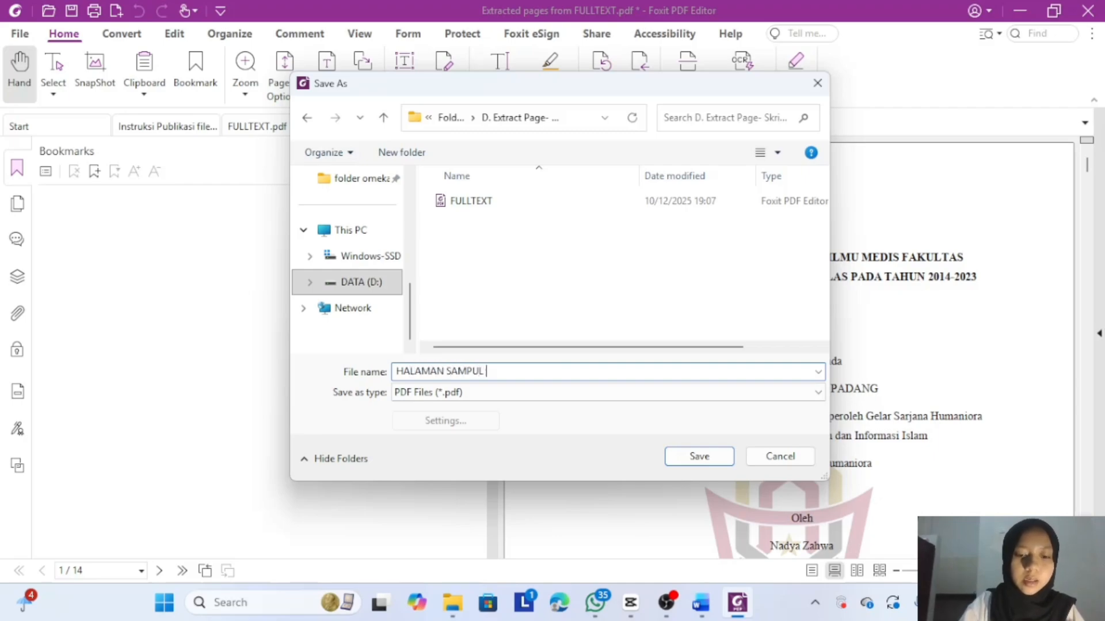
text( &)
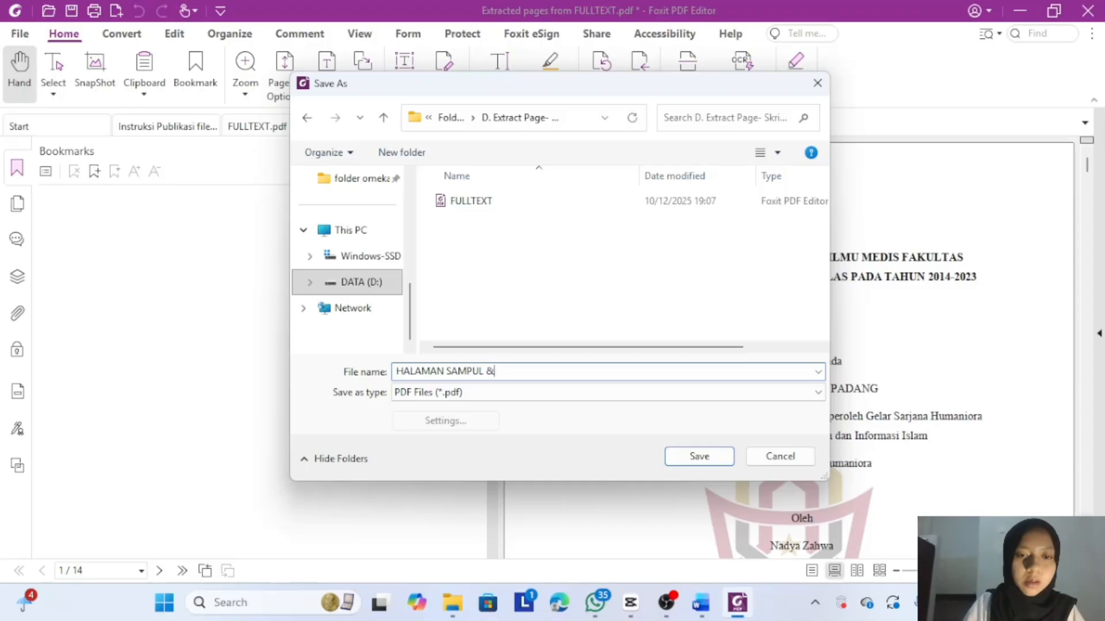
text( HALAMA)
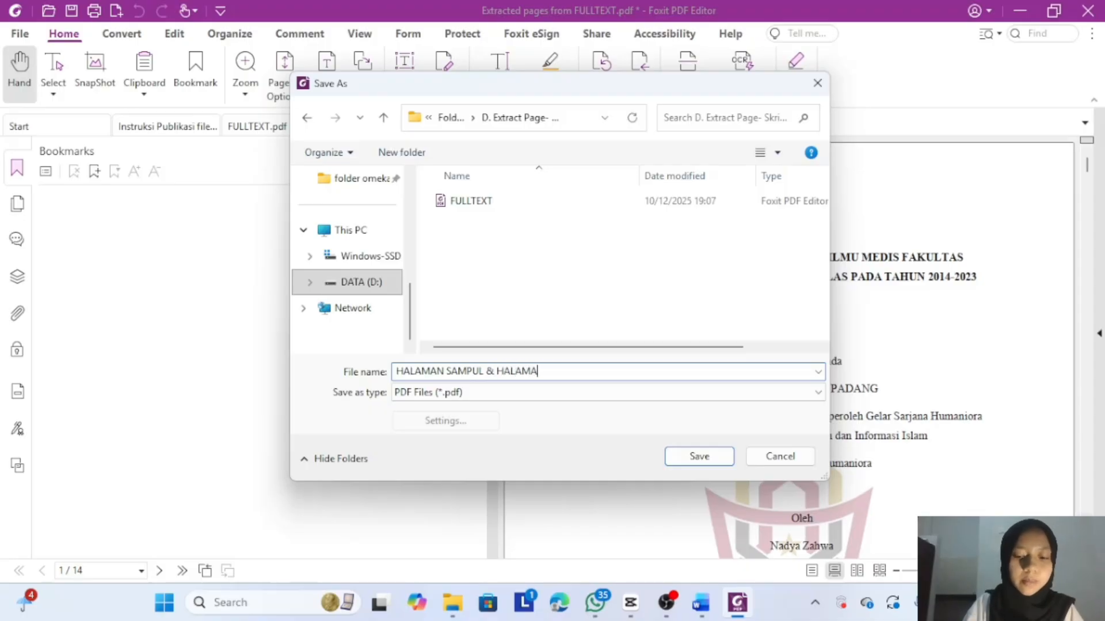
text(N AWAL)
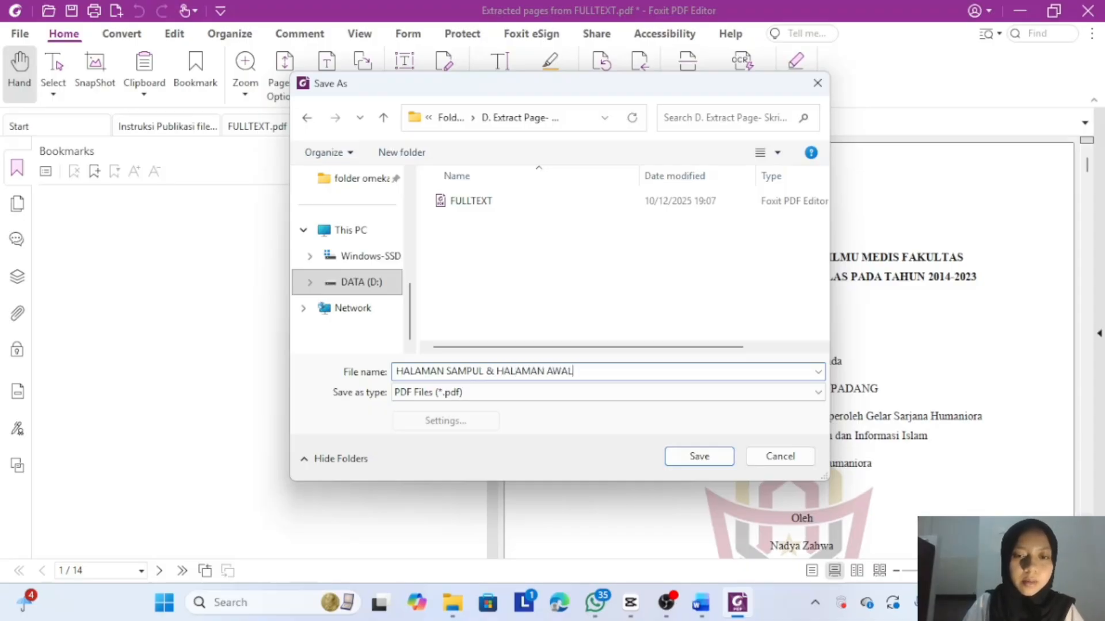
click(698, 456)
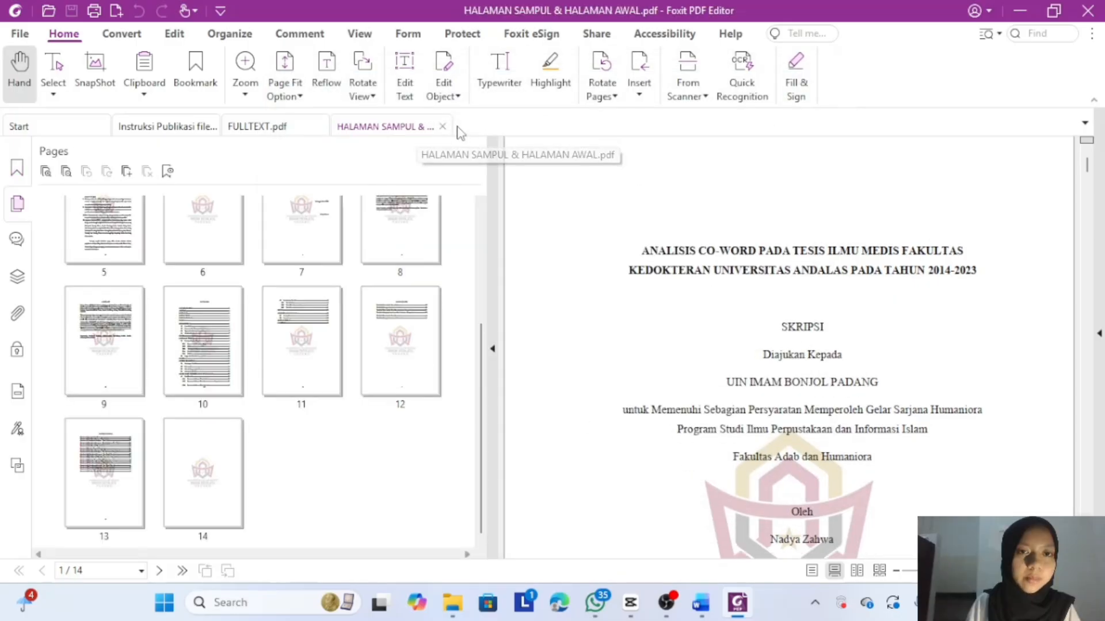
- Return to FULLTEXT and select pages 15–21, the BAB I chapter
click(443, 127)
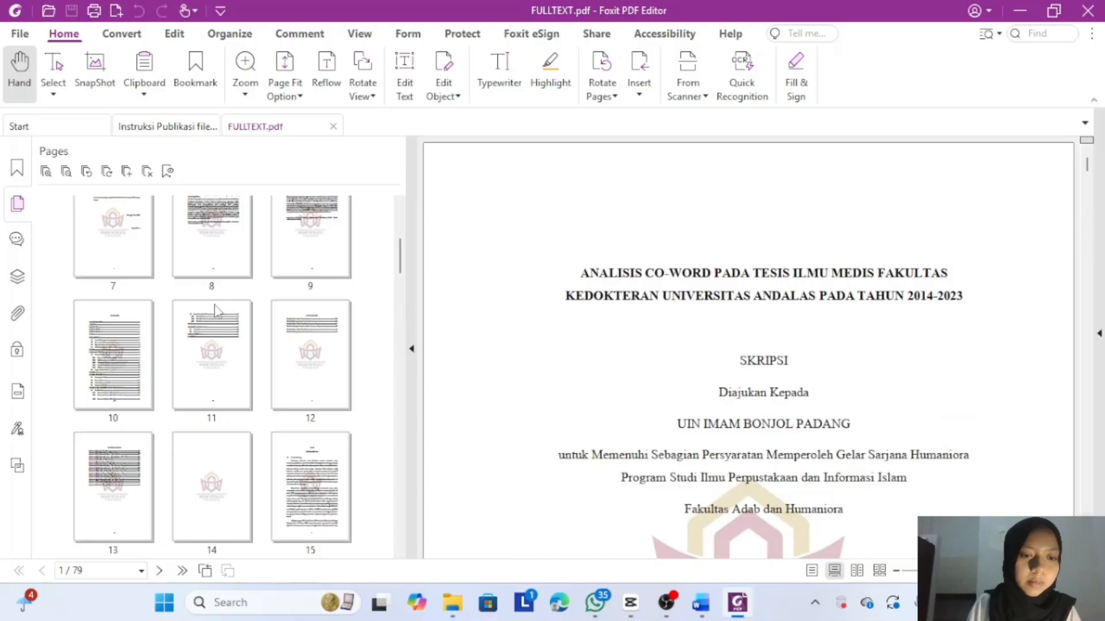
scroll(216, 302, down, 2)
click(304, 346)
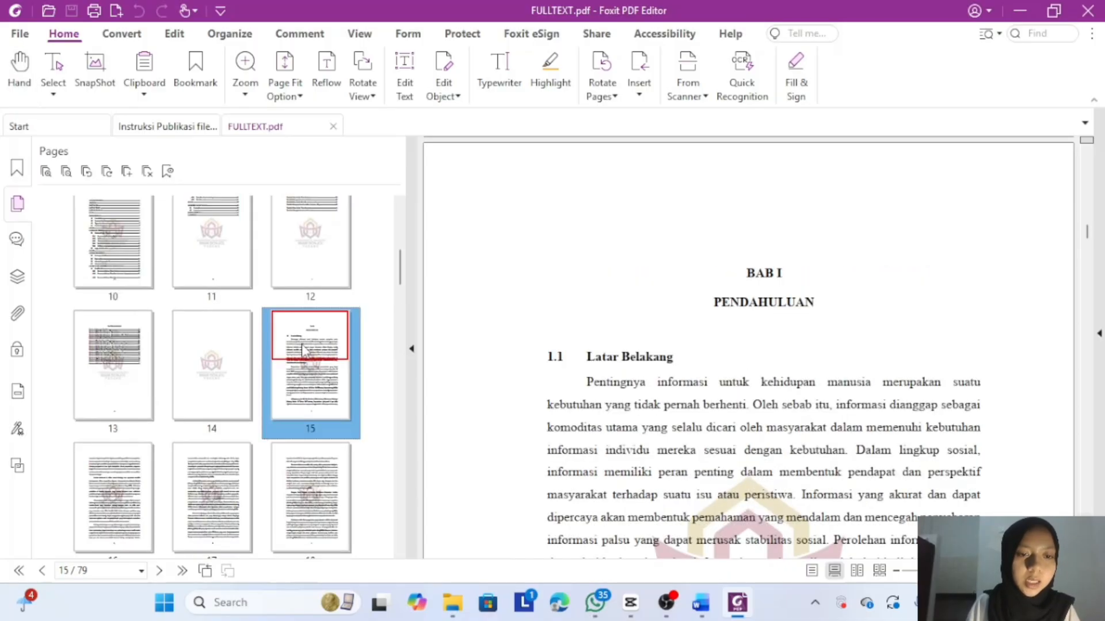
scroll(303, 349, down, 2)
scroll(303, 348, down, 2)
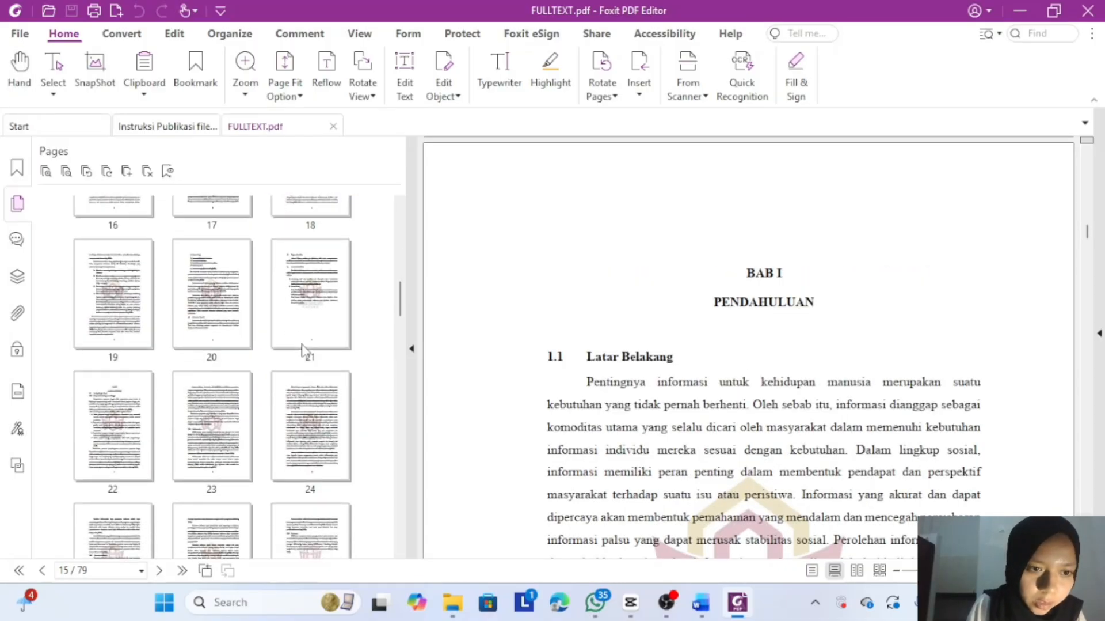
scroll(303, 349, up, 4)
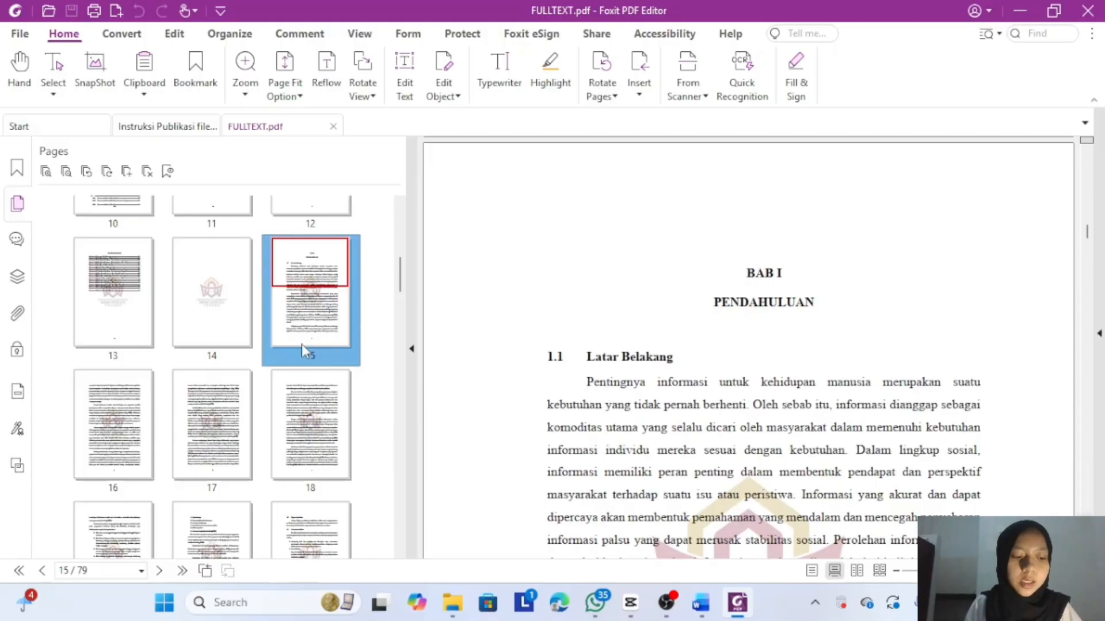
key(shift+Right)
key(shift+Right)
key(shift+Right)
key(shift+Right)
key(shift+Right)
key(shift+Right)
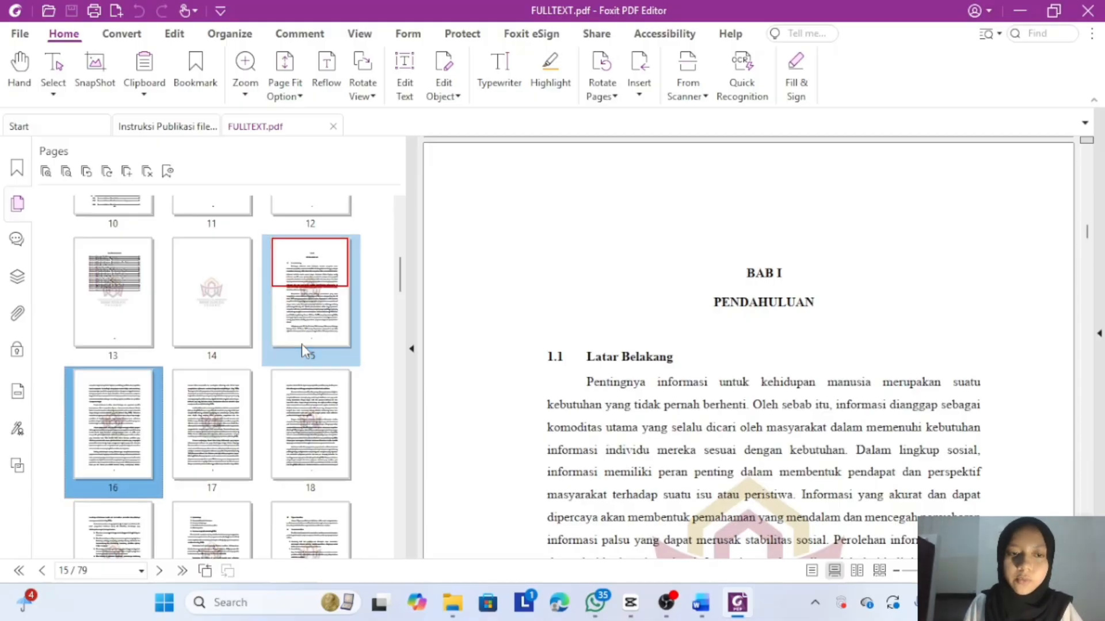
key(shift+Right)
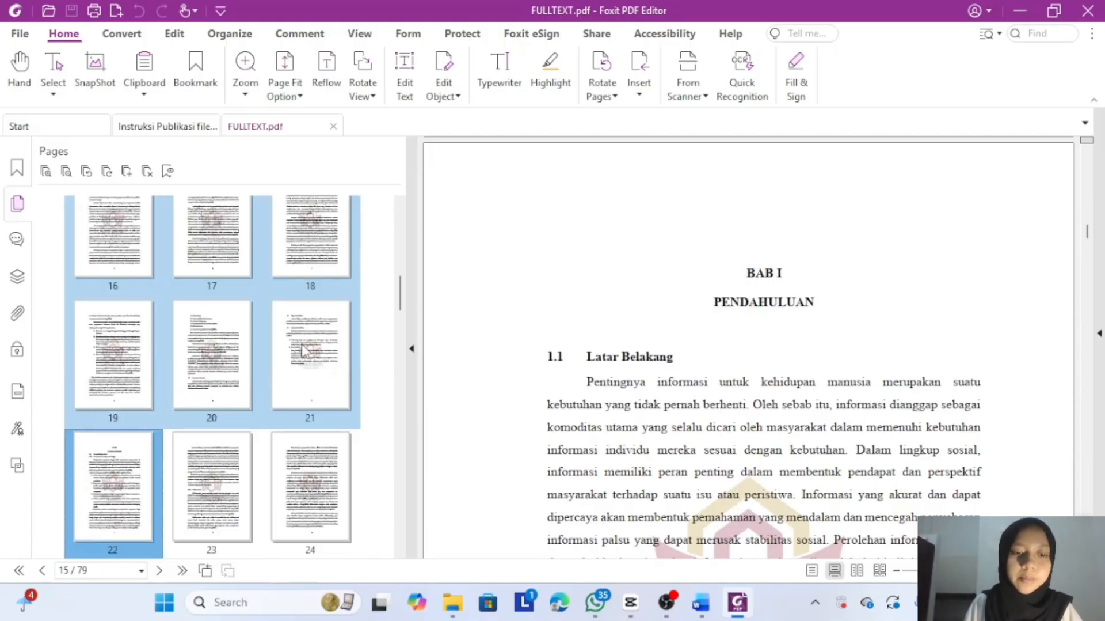
key(shift+Left)
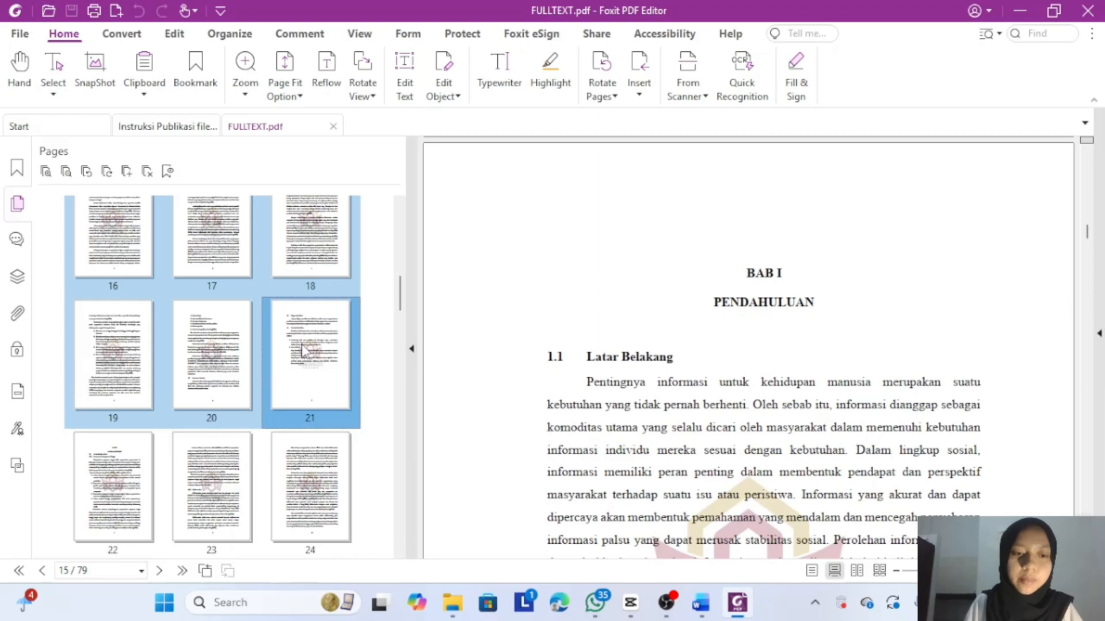
- Extract pages 15–21 into one PDF and save it as 'BAB 1'
right_click(303, 351)
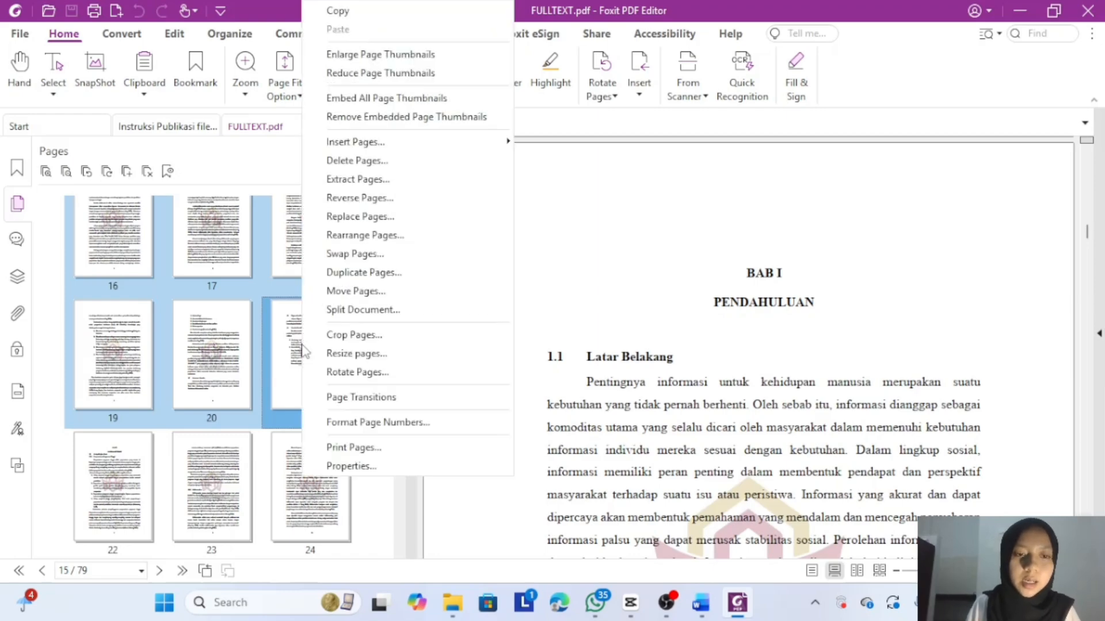
click(414, 180)
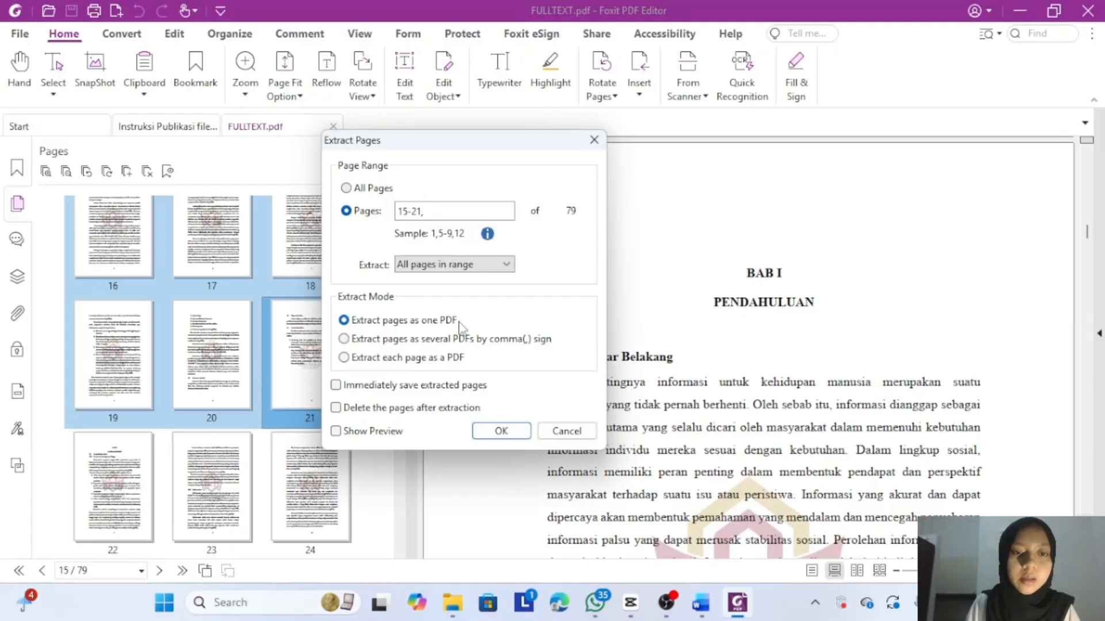
click(499, 432)
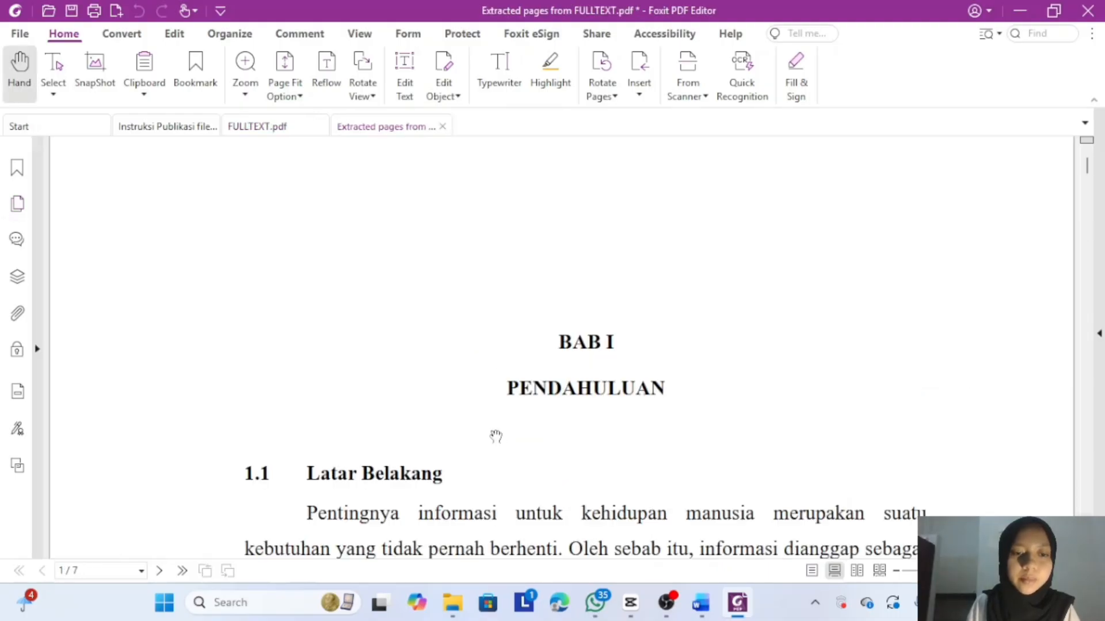
click(73, 12)
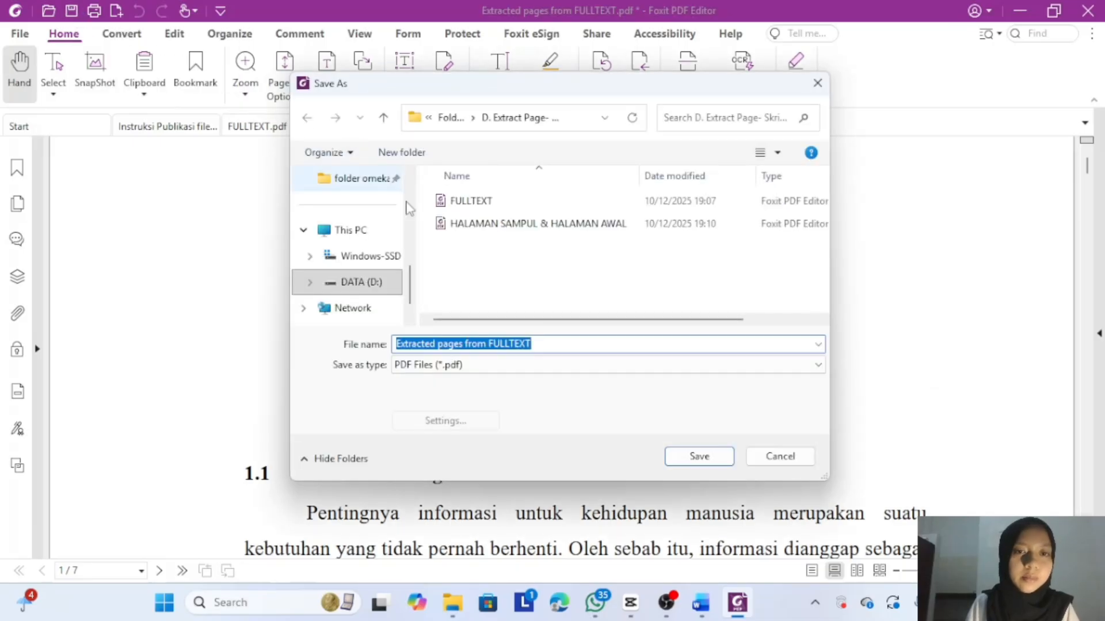
key(BackSpace)
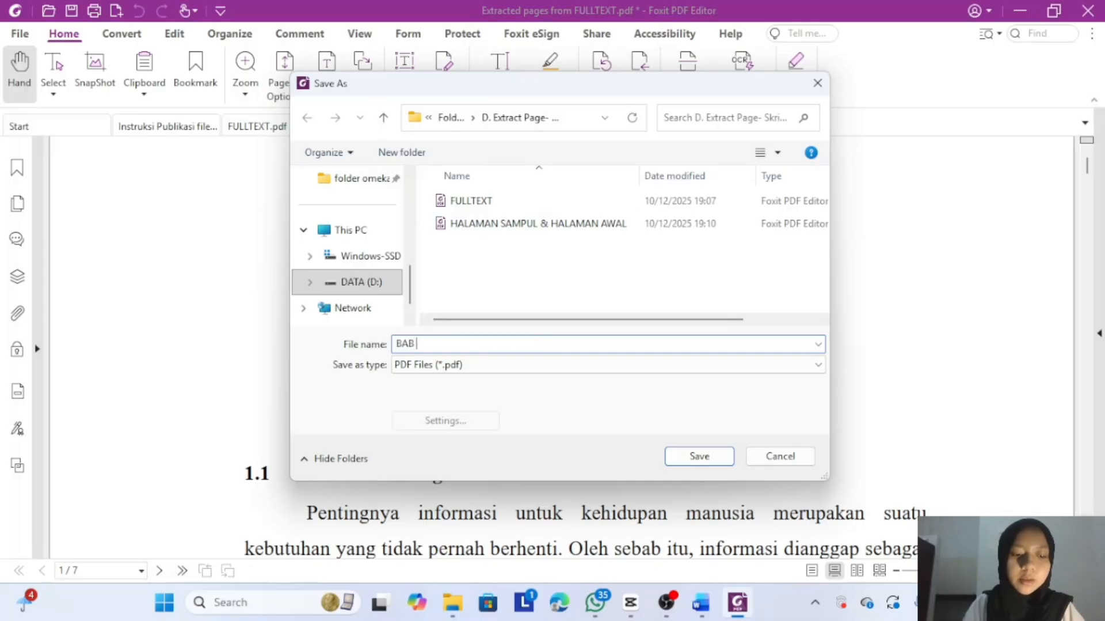
click(683, 454)
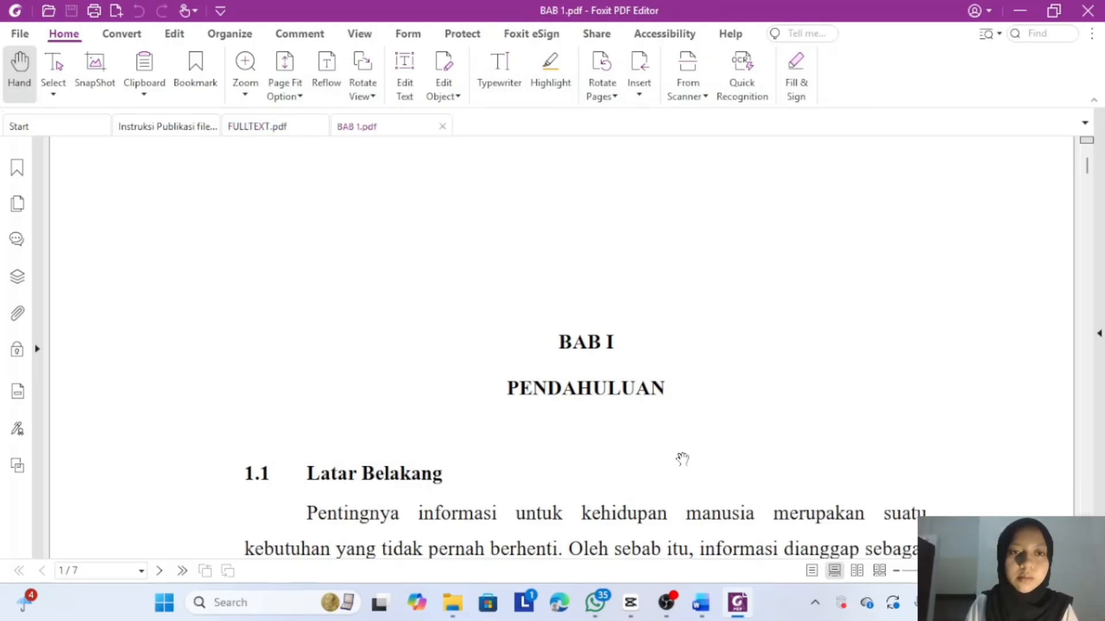
- Close BAB 1 and check FULLTEXT pages 22–32 to locate where BAB II ends
click(442, 126)
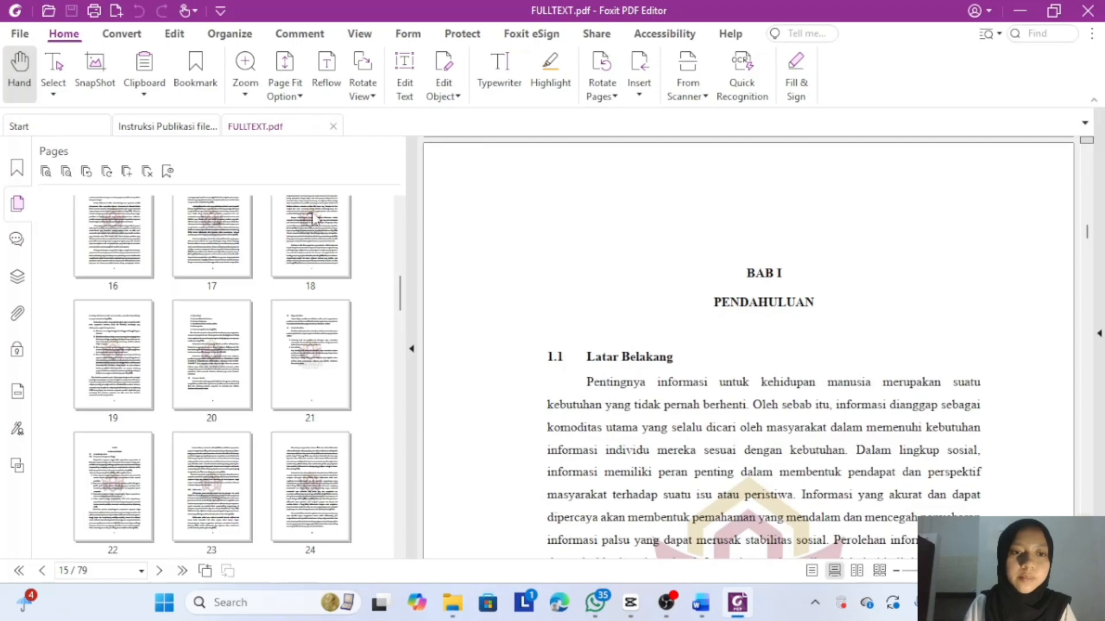
click(147, 499)
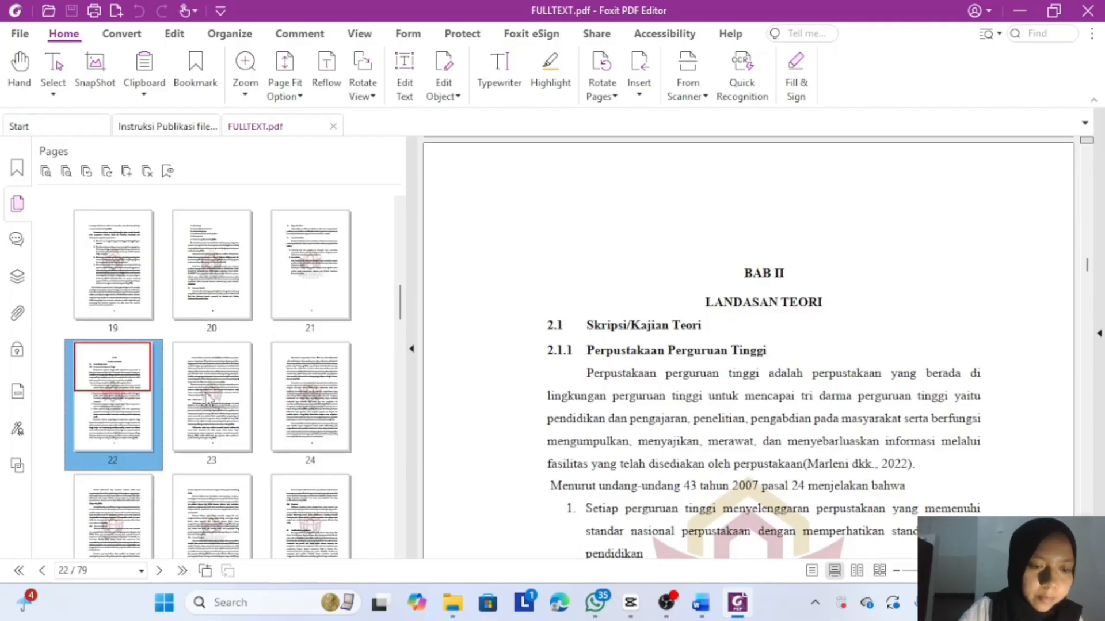
scroll(208, 399, down, 2)
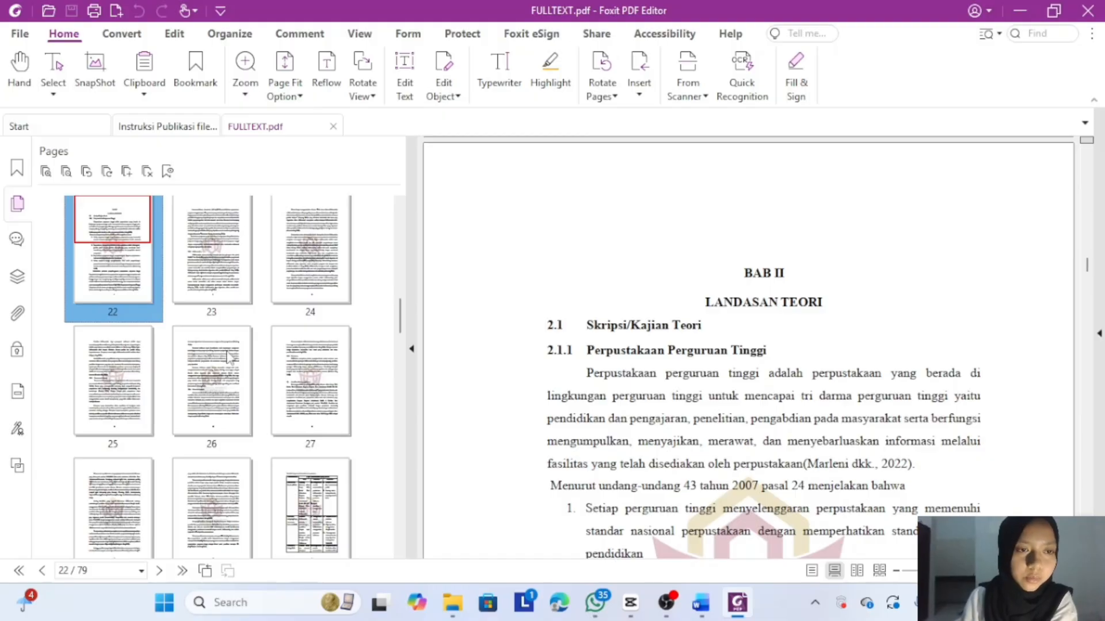
click(246, 289)
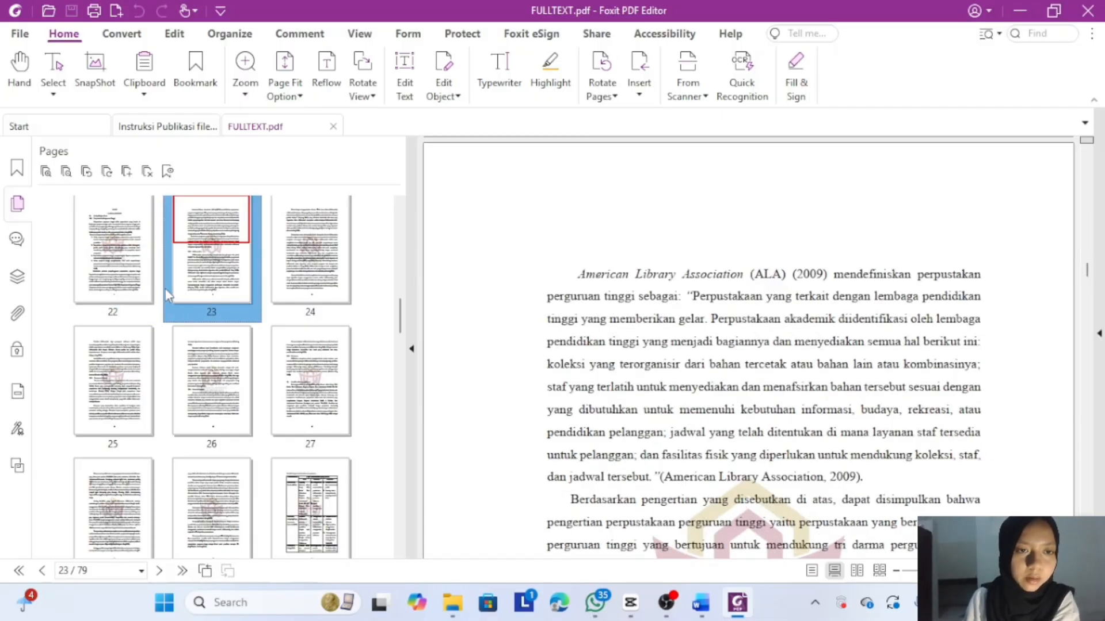
scroll(168, 294, down, 3)
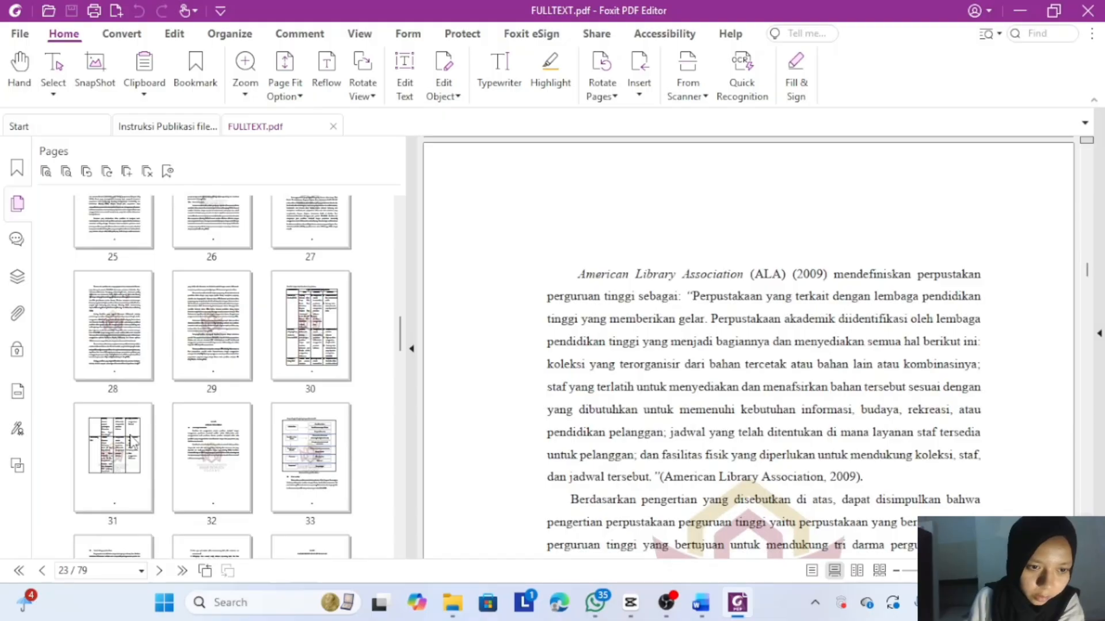
click(193, 435)
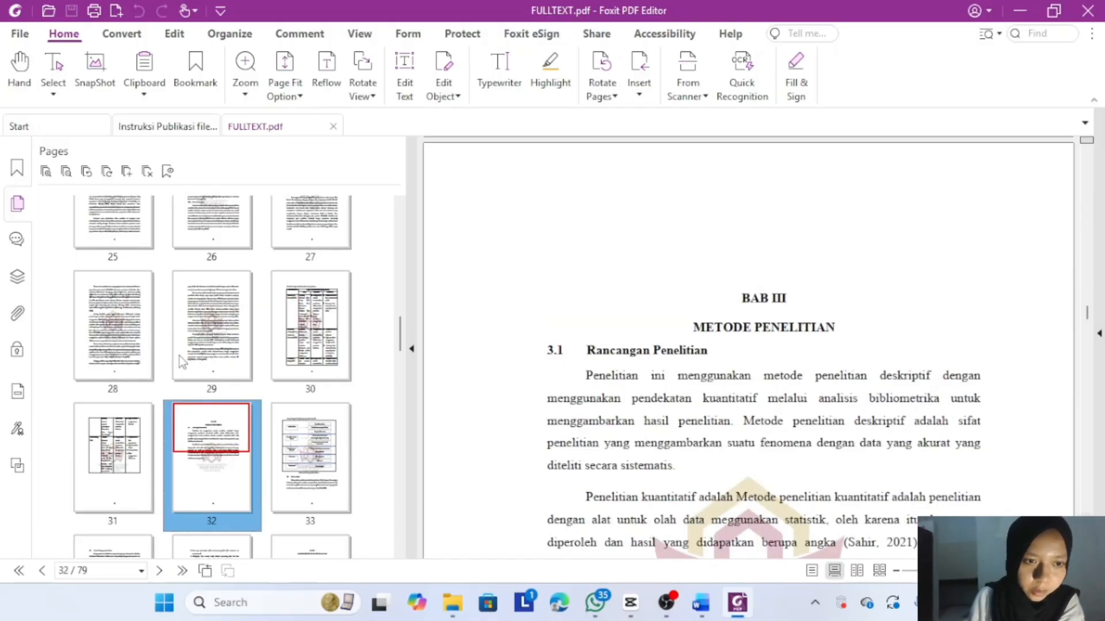
scroll(180, 361, up, 1)
scroll(180, 361, up, 2)
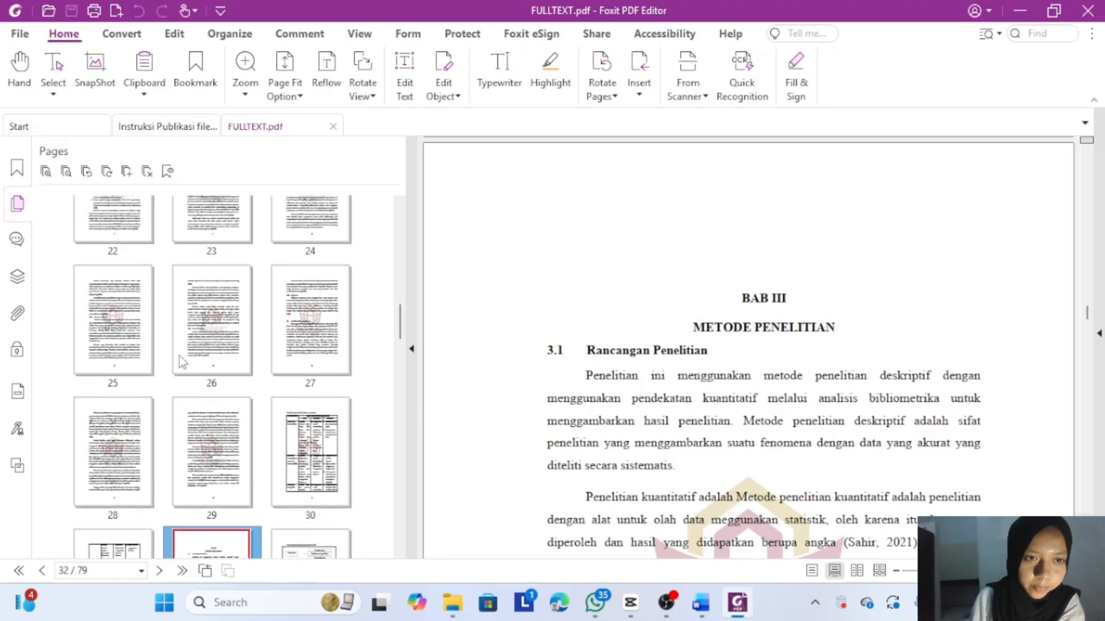
- Select pages 22 through 31 in the Pages panel
click(146, 259)
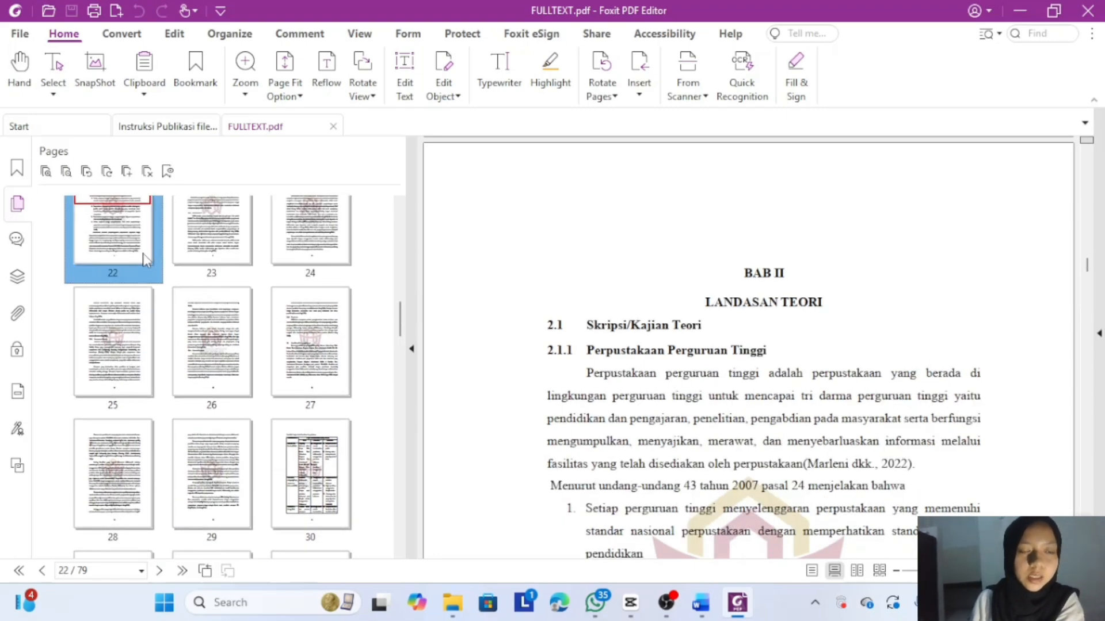
key(shift+Right)
key(shift+Right)
key(shift+Right)
key(shift+Right)
key(shift+Right)
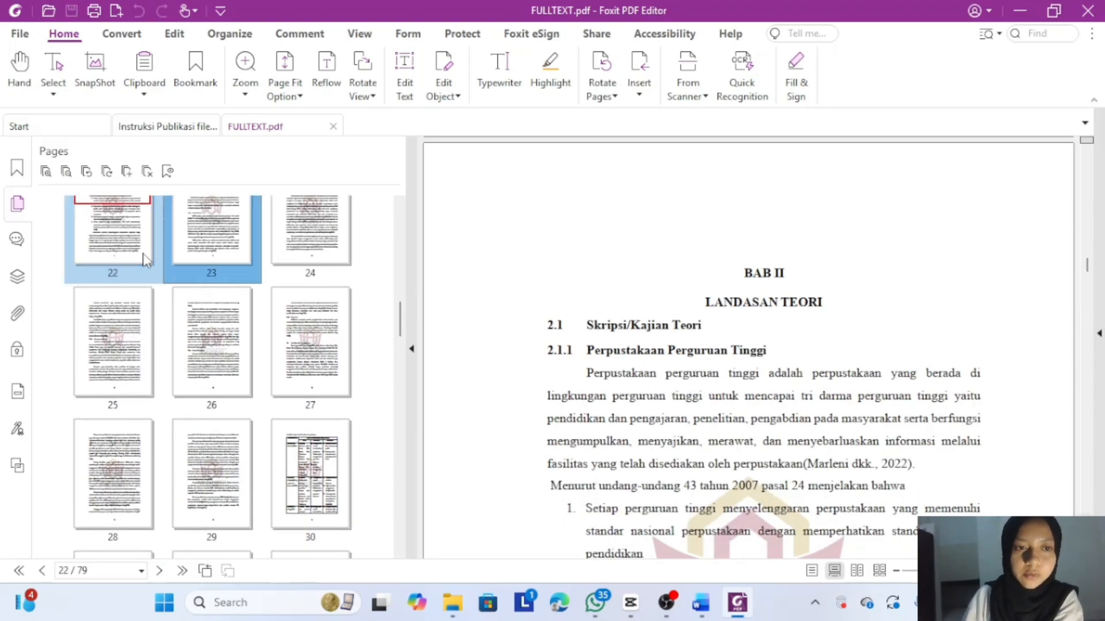
key(shift+Right)
key(shift+Right)
key(shift+Right)
key(shift+Right)
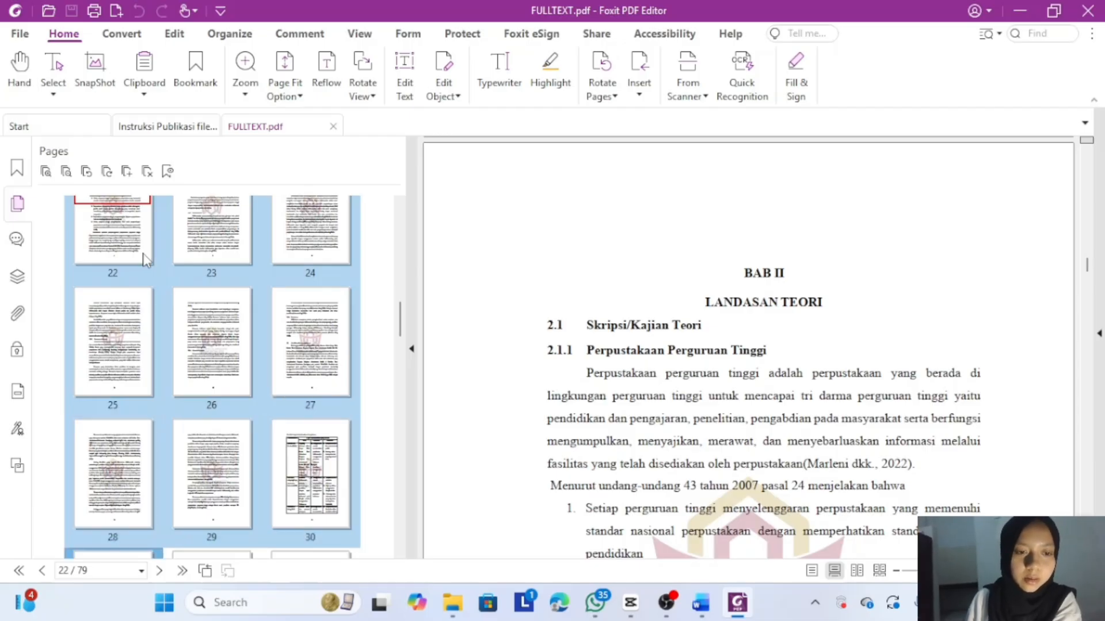
- Extract the selected pages 22–31 into a new PDF
right_click(145, 255)
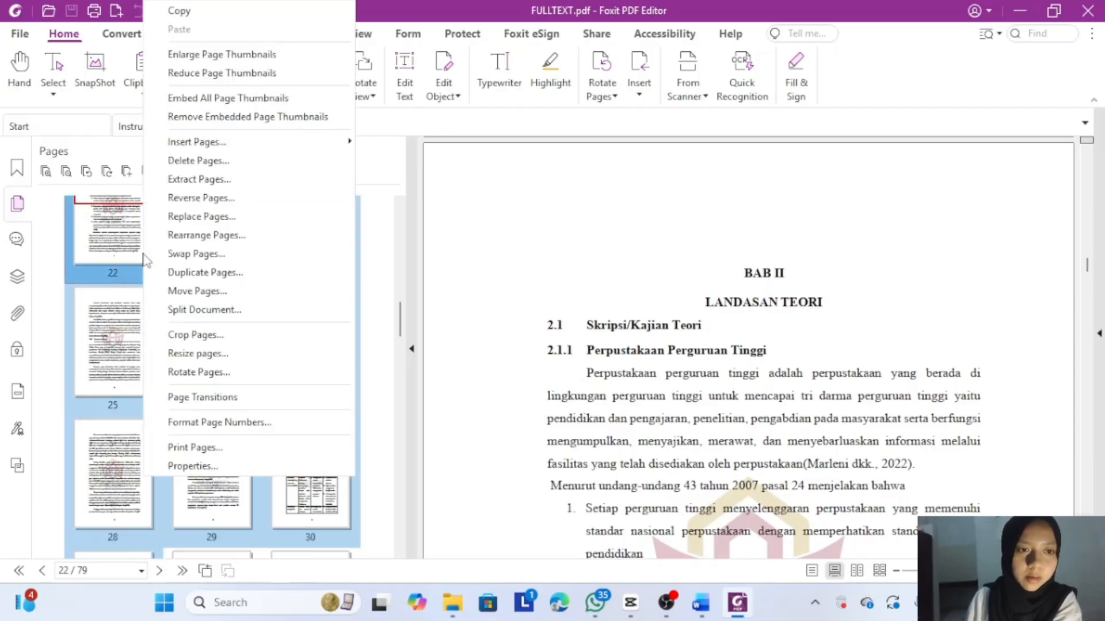
click(199, 180)
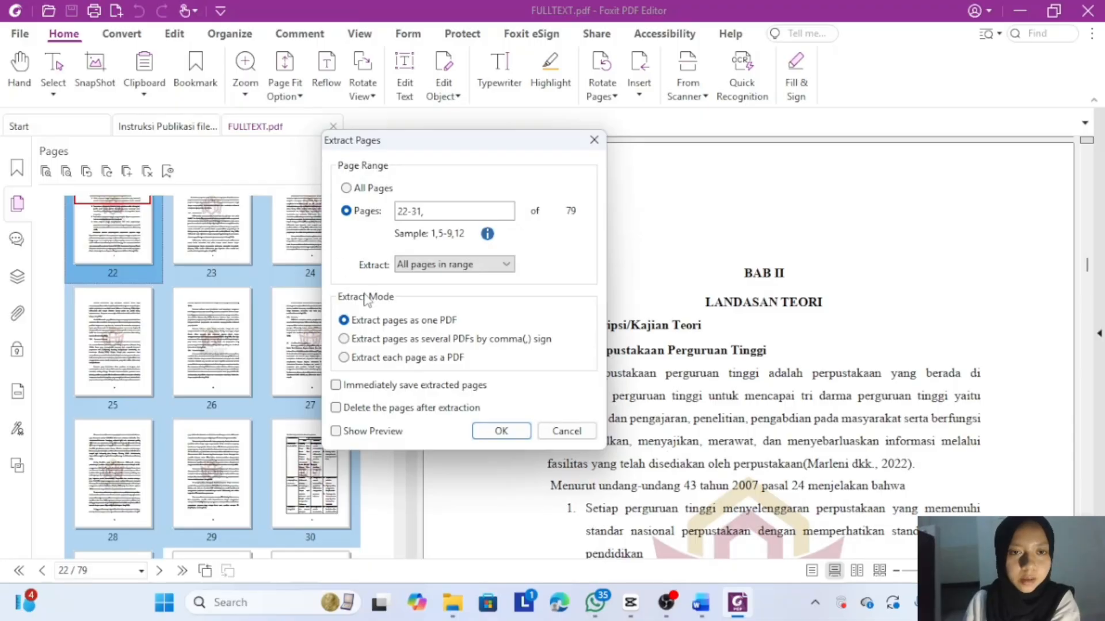
click(494, 430)
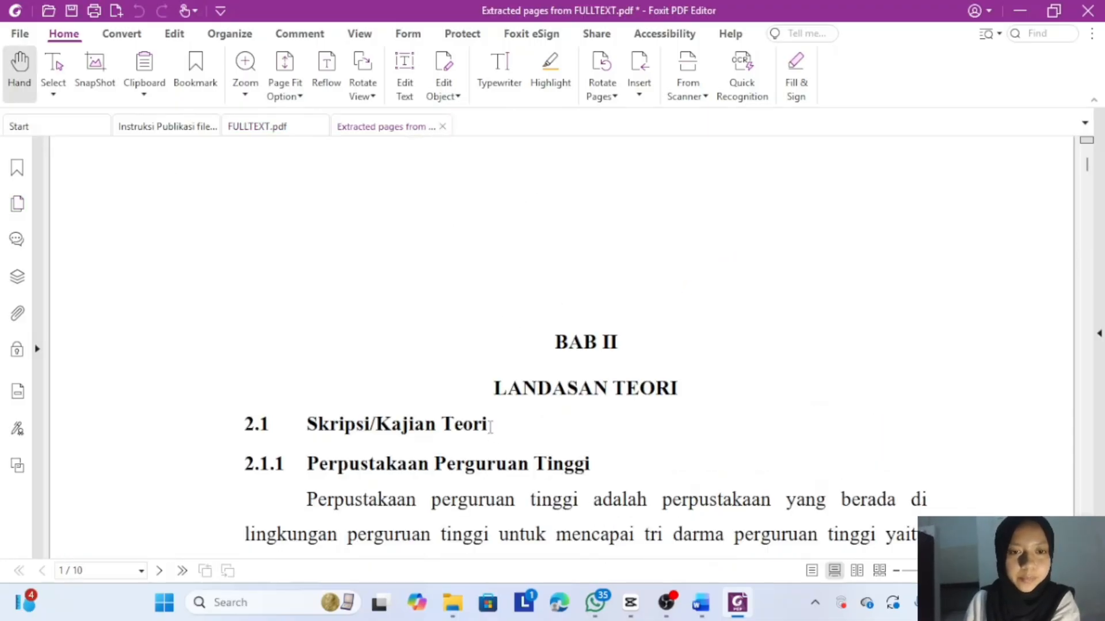
- Save the extract as 'BAB 2' and close its tab
click(72, 10)
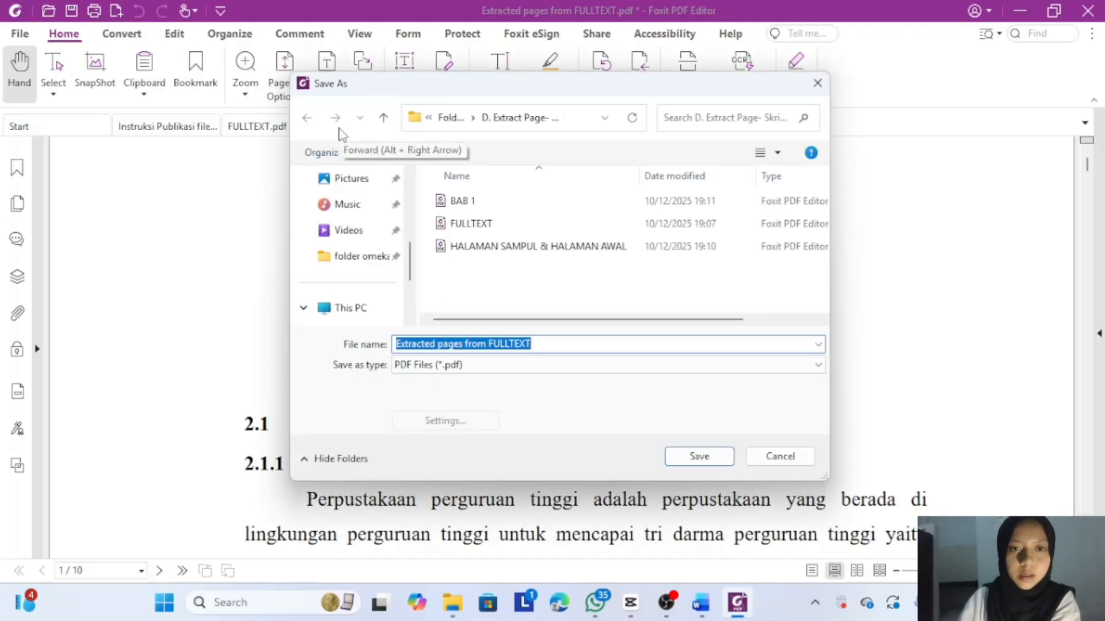
key(BackSpace)
text(BA)
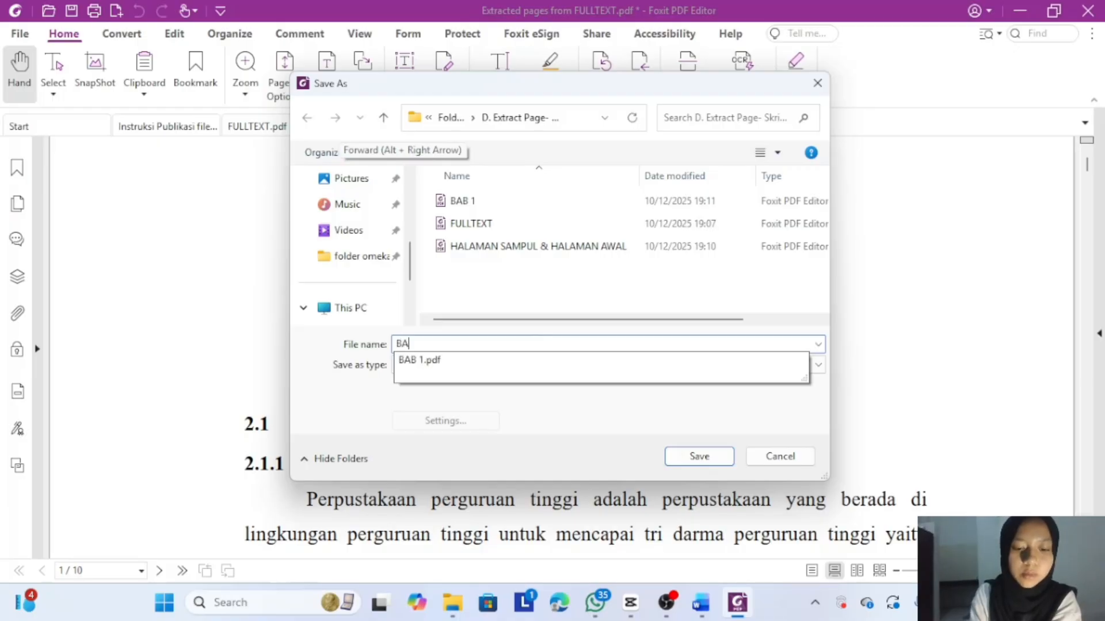
text(B)
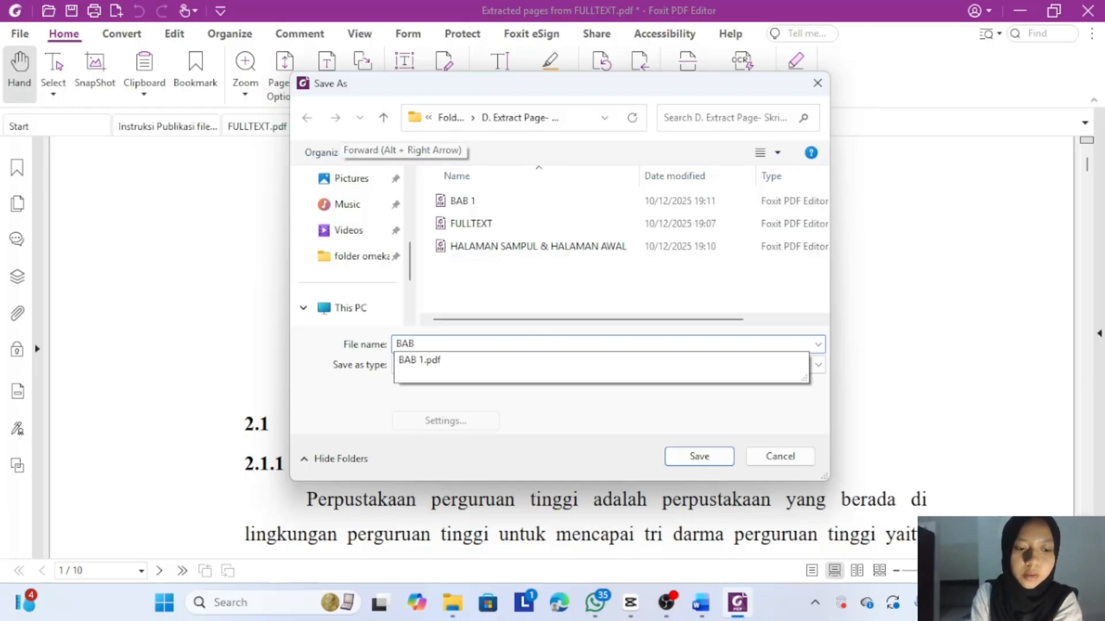
text( 2)
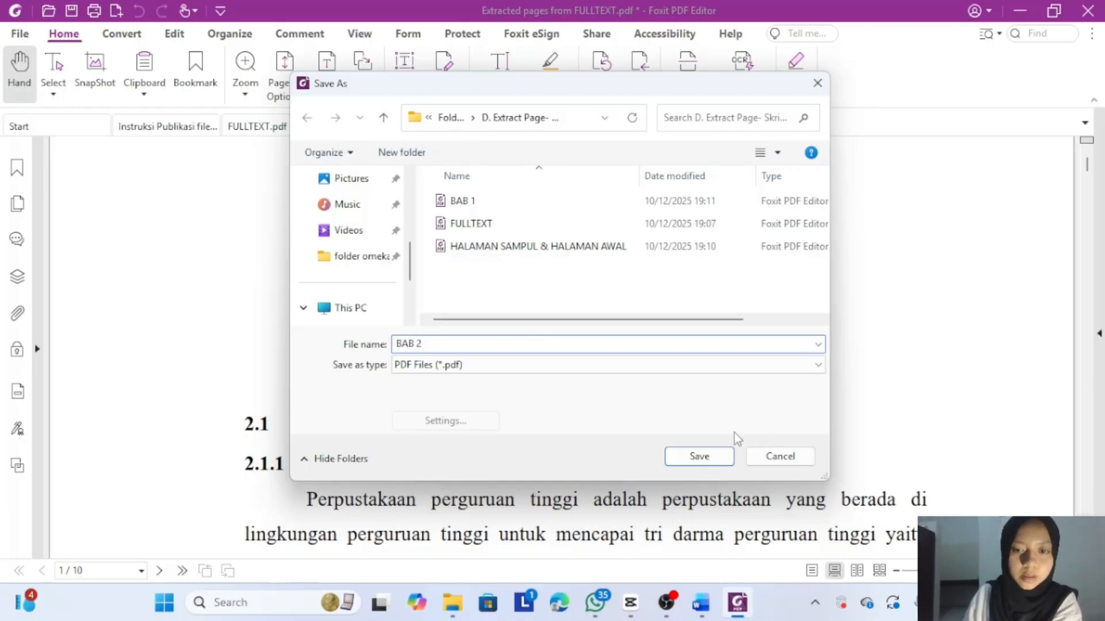
click(707, 456)
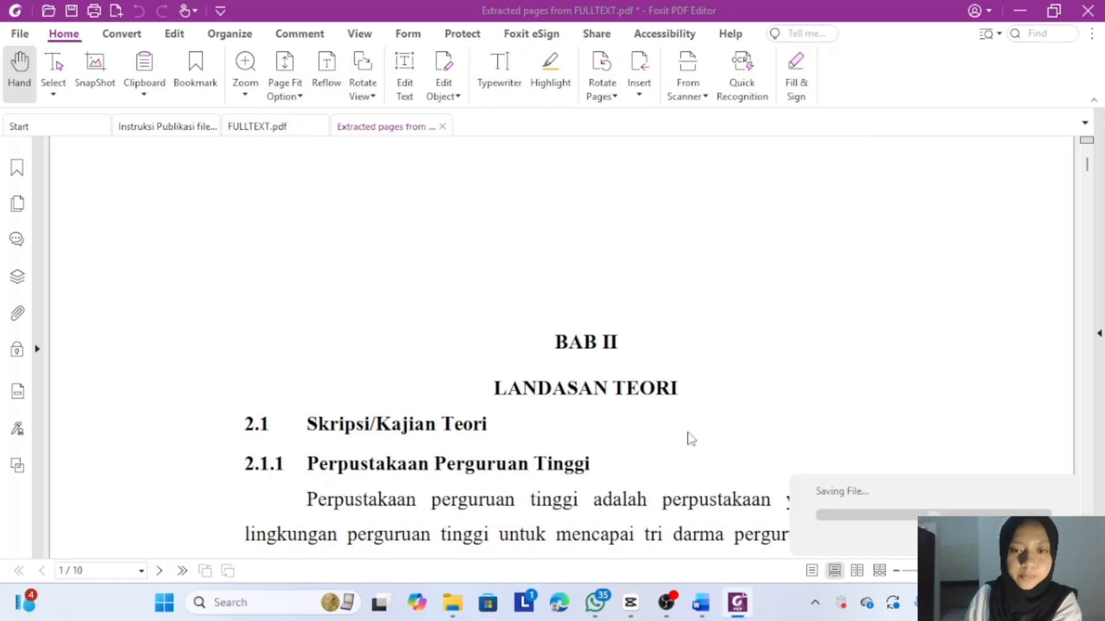
click(443, 127)
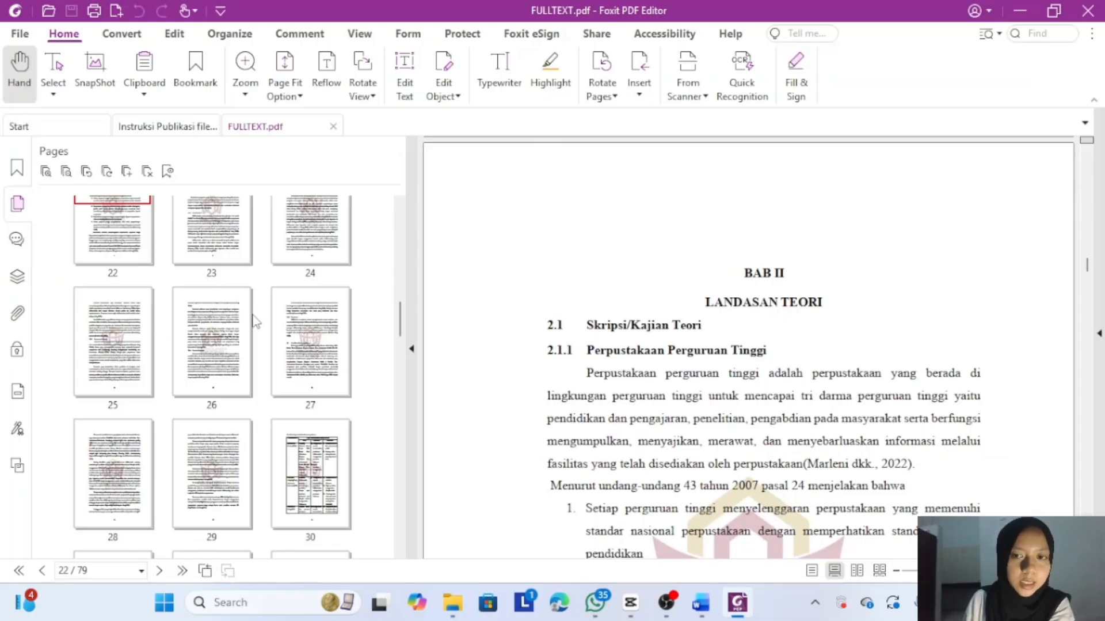
scroll(255, 320, down, 1)
- Select pages 32–35 and extract them into one PDF
scroll(255, 320, down, 3)
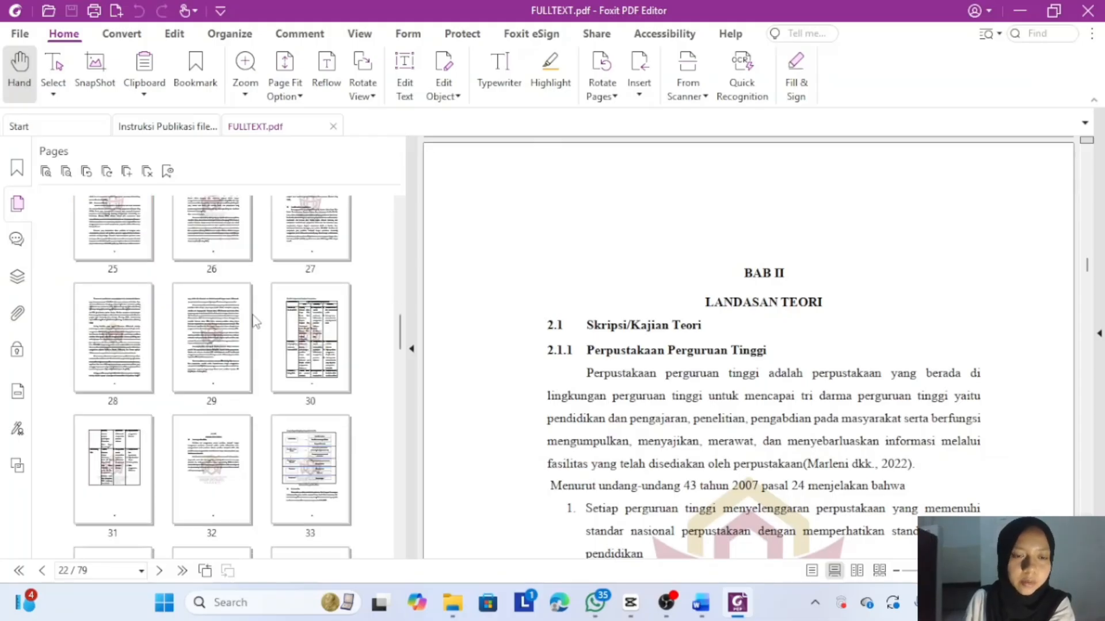
click(198, 345)
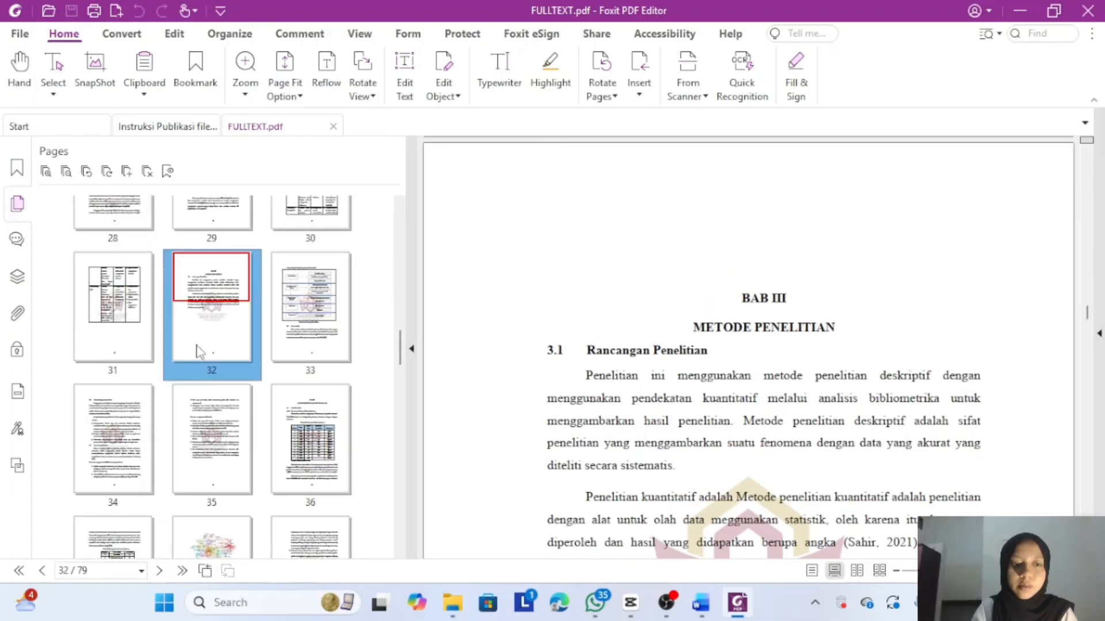
key(shift+Right)
key(shift+Right)
key(shift+Right)
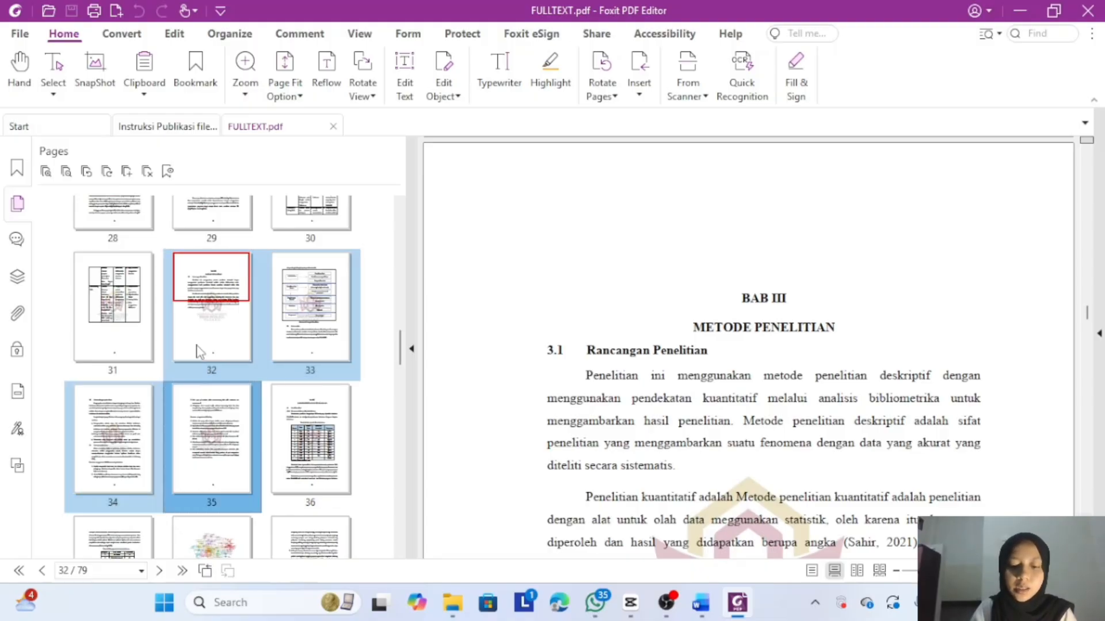
right_click(199, 350)
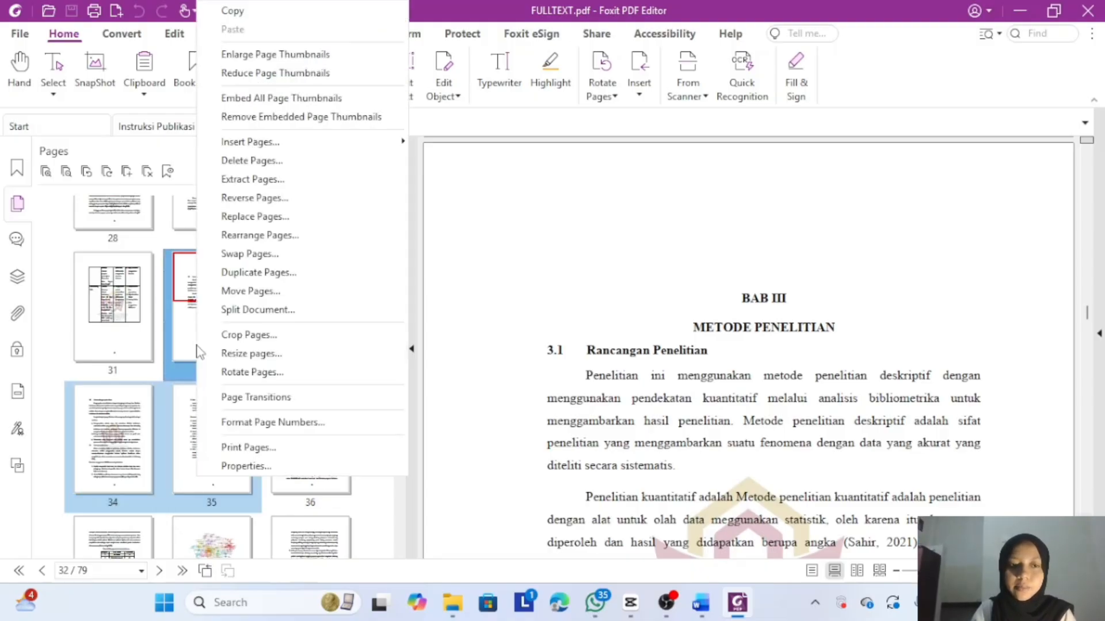
click(259, 181)
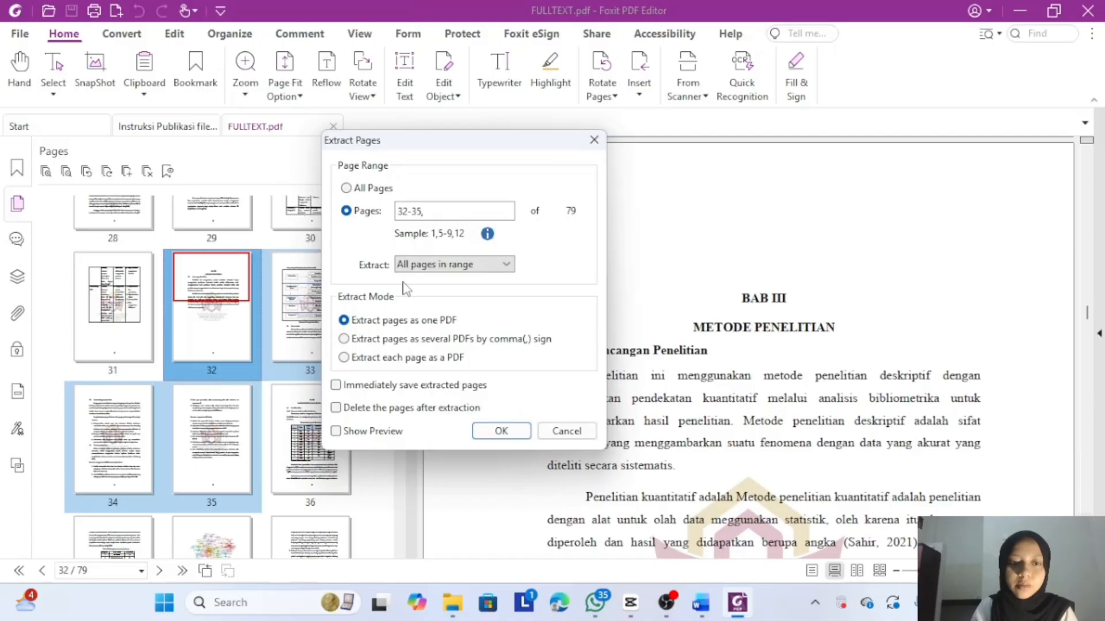
click(489, 433)
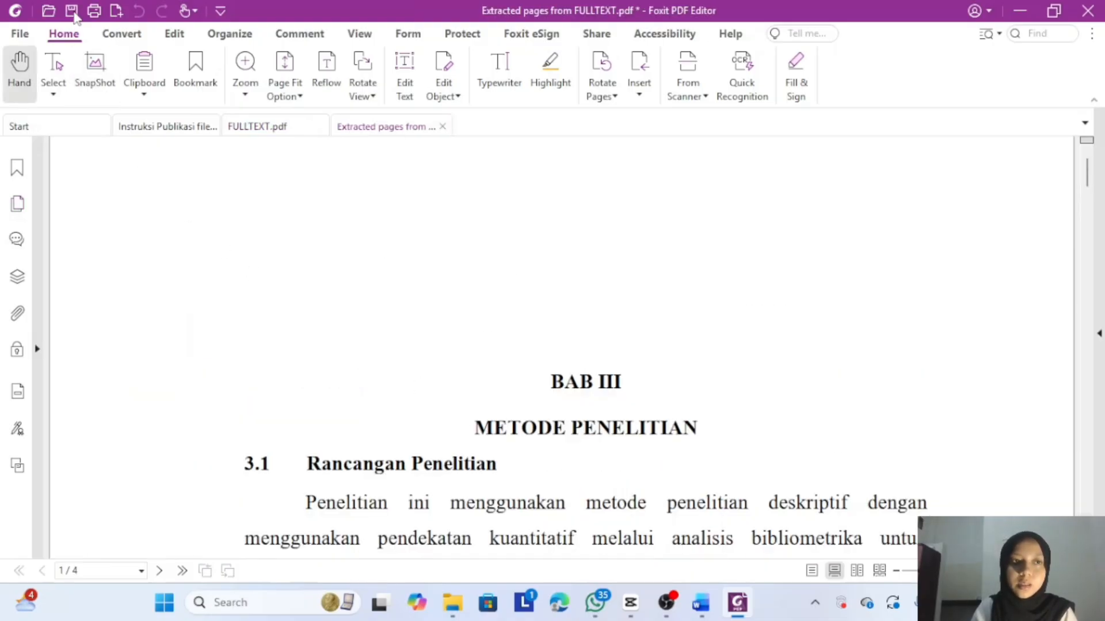
- Save the extracted pages as 'BAB 3'
click(72, 10)
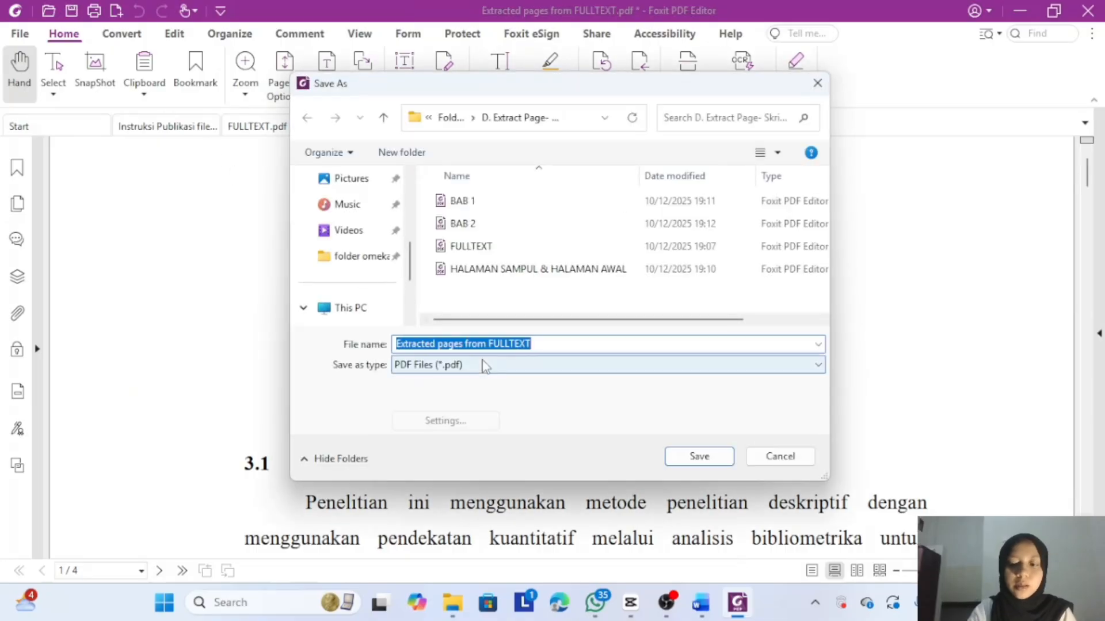
key(BackSpace)
text(B)
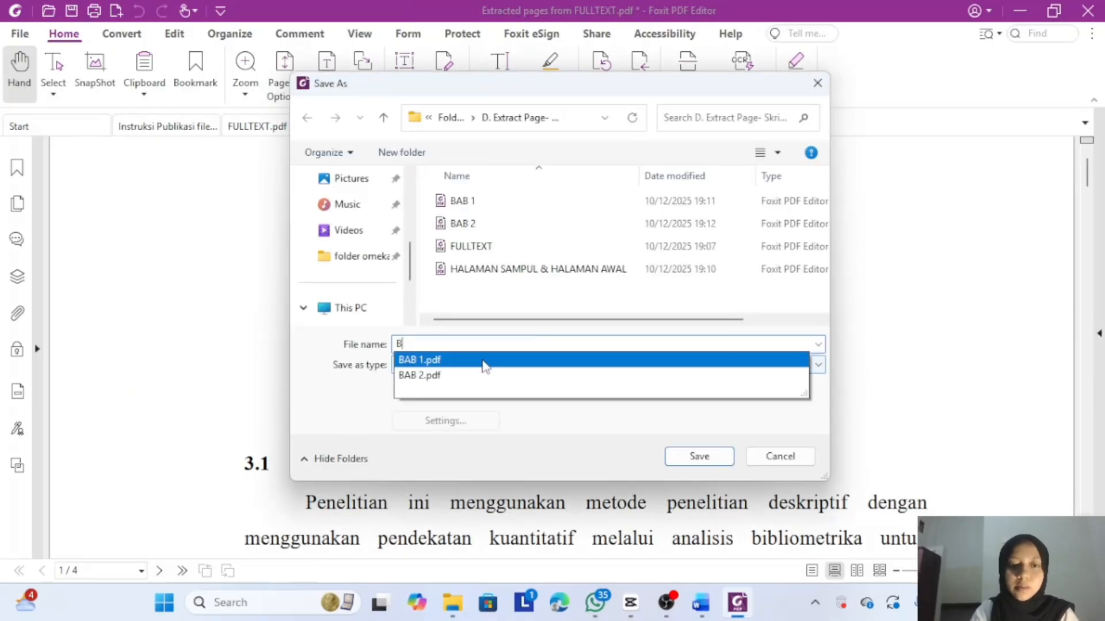
text(AB 3)
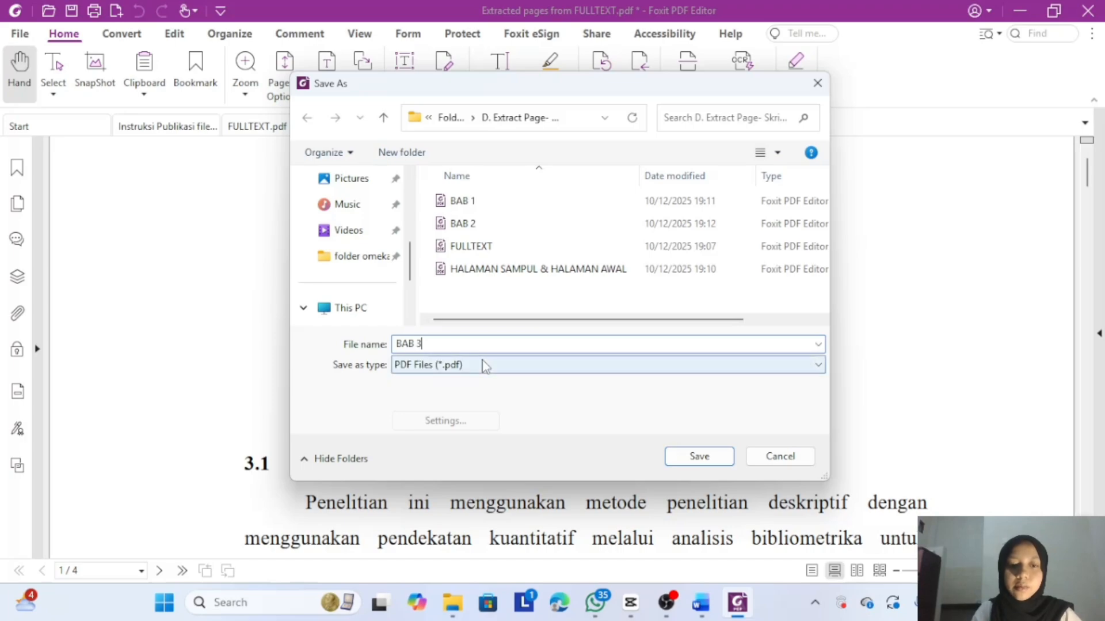
click(699, 456)
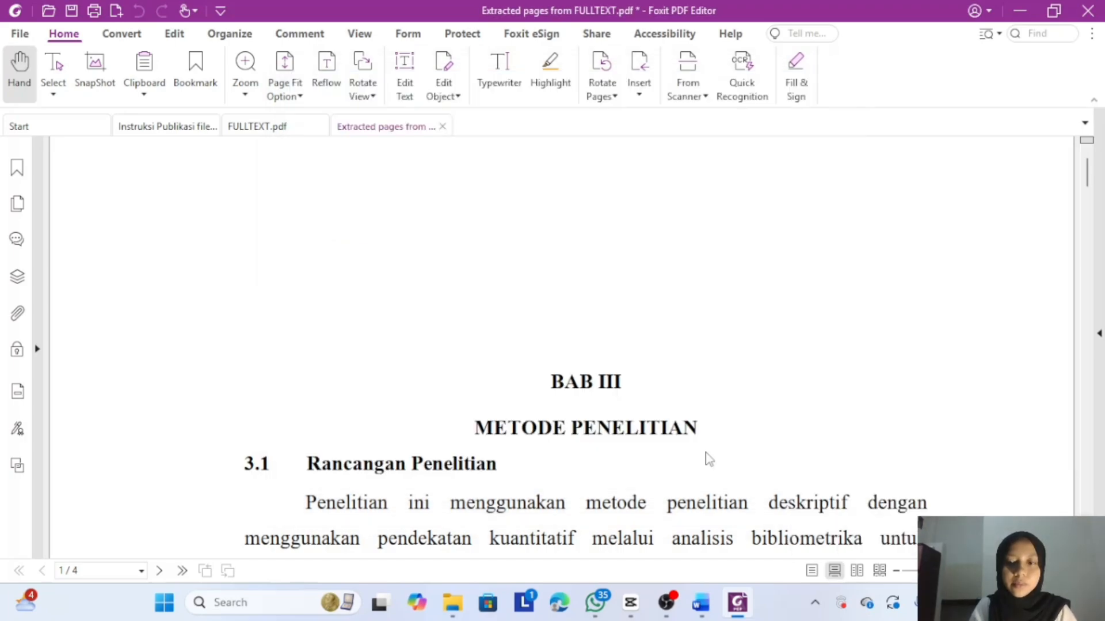
- Back in FULLTEXT, select the BAB IV pages through page 66
click(443, 127)
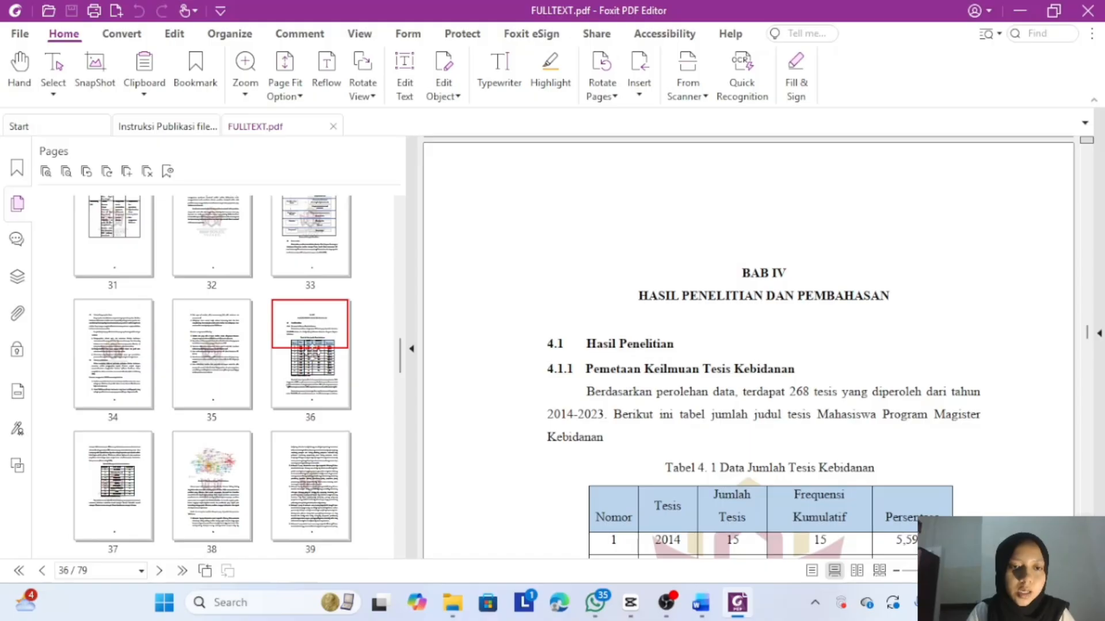
click(326, 333)
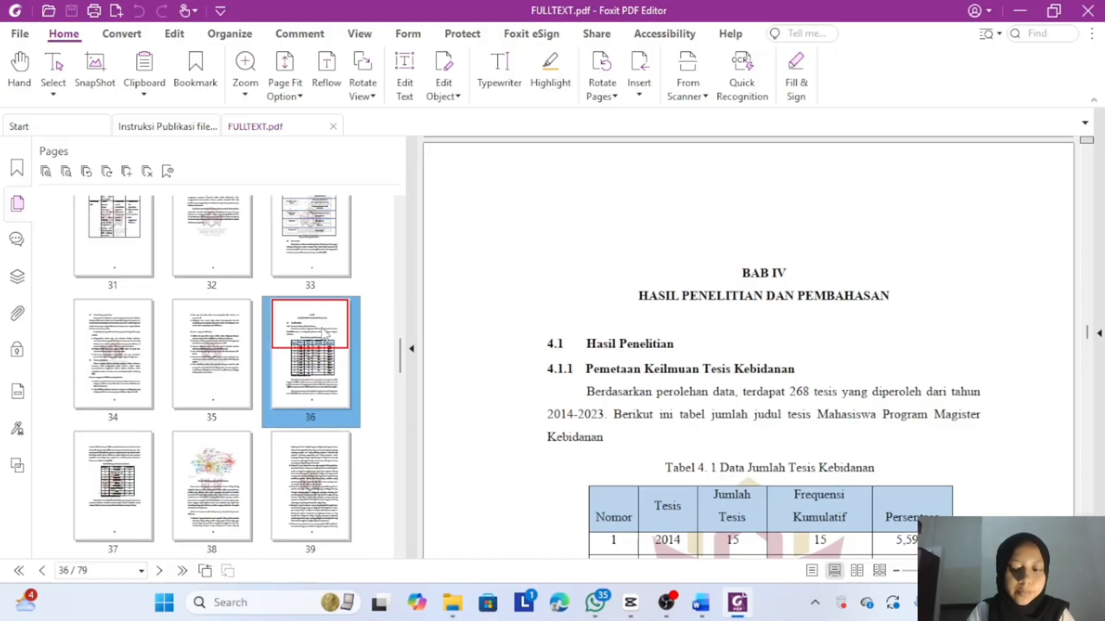
key(shift+Right)
key(shift+Right)
key(shift+Right)
key(shift+Right)
key(shift+Right)
key(shift+Right)
key(shift+Right)
key(shift+Right)
key(shift+Right)
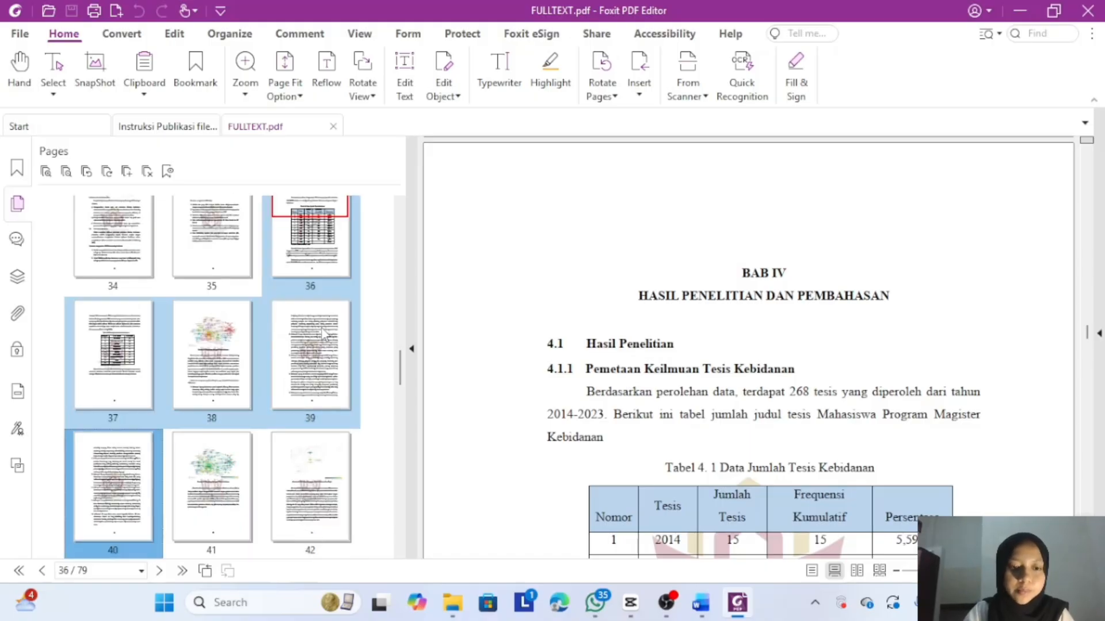
key(shift+Right)
key(shift+Right)
key(shift+Right)
key(shift+Right)
key(shift+Right)
key(shift+Right)
key(shift+Right)
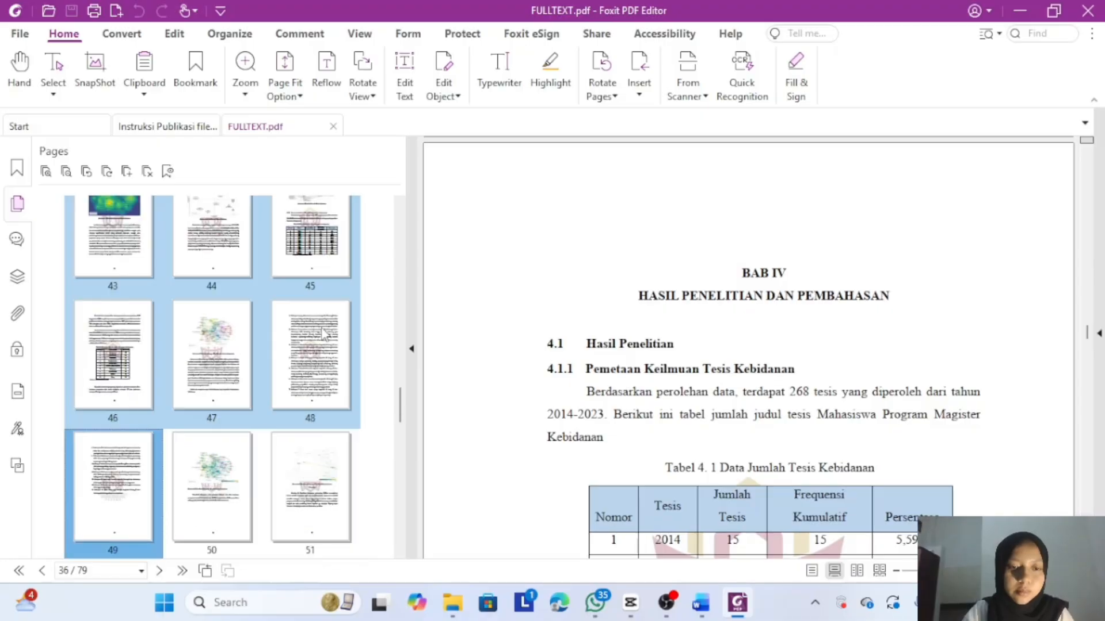
key(shift+Right)
key(shift+Right)
key(shift+Right)
key(shift+Right)
key(shift+Right)
key(shift+Right)
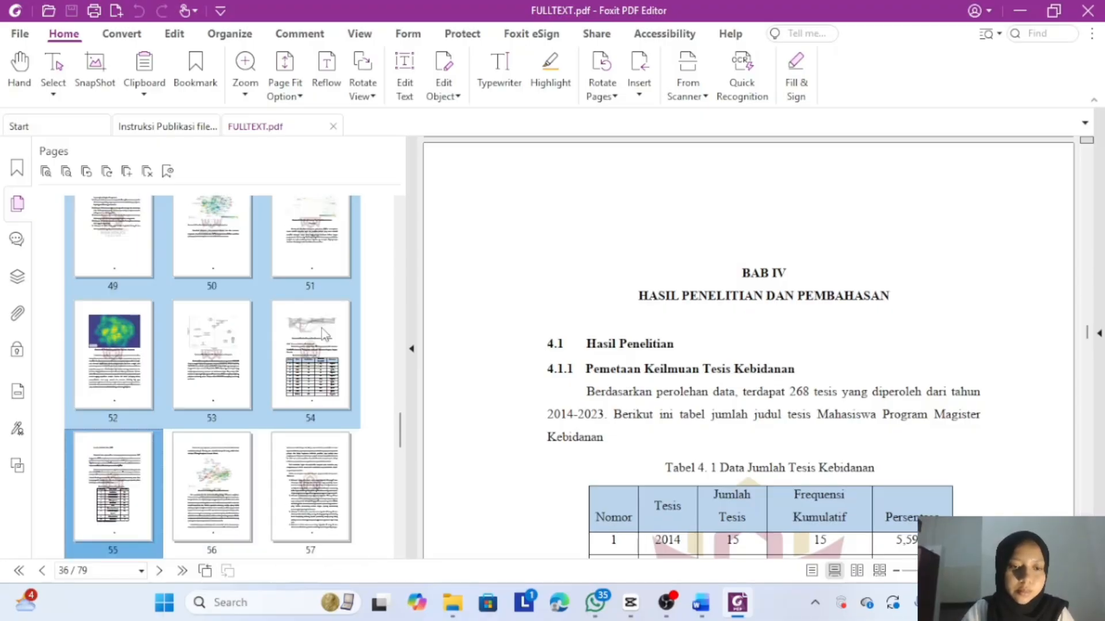
key(shift+Right)
key(shift+Right)
key(shift+Right)
key(shift+Right)
key(shift+Right)
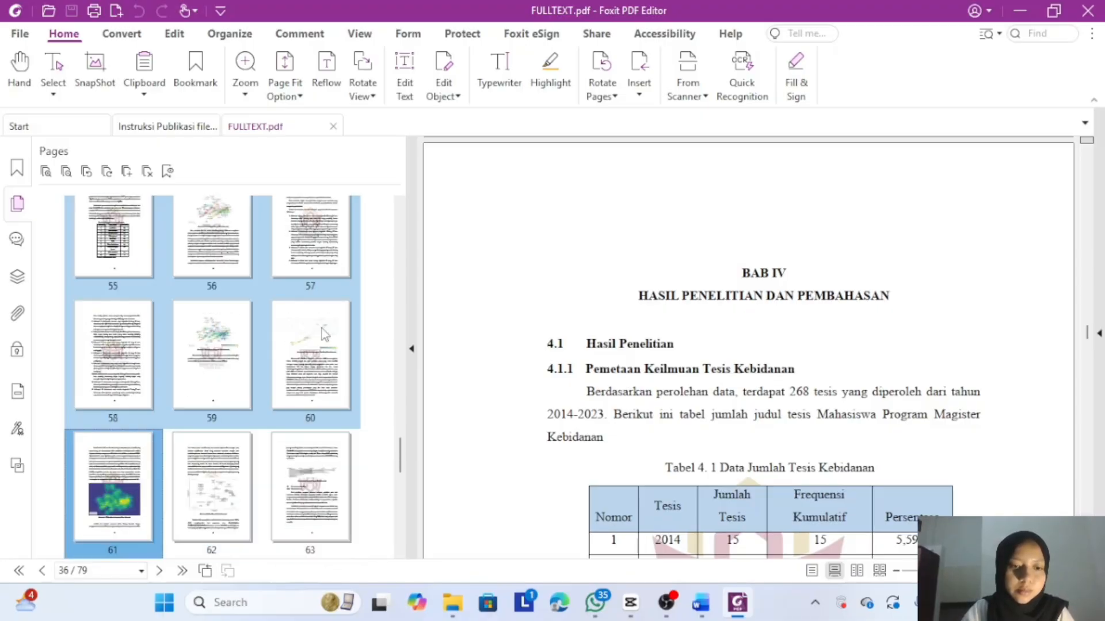
key(shift+Right)
key(shift+Right)
key(shift+Right)
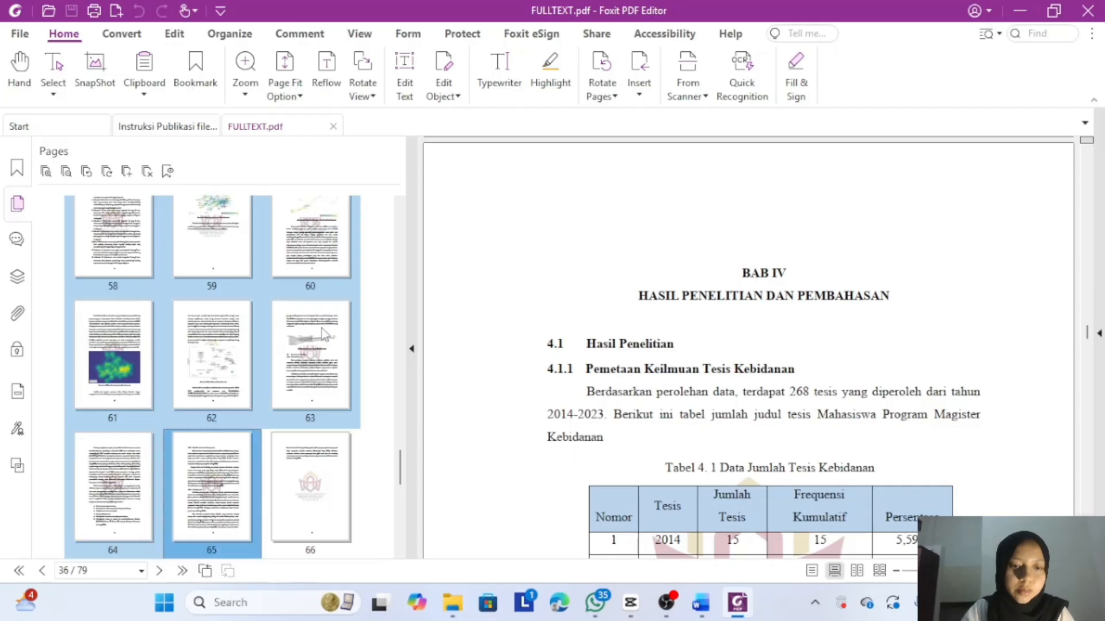
- Extract the selected pages, save them as 'BAB 4', and close that tab
right_click(244, 236)
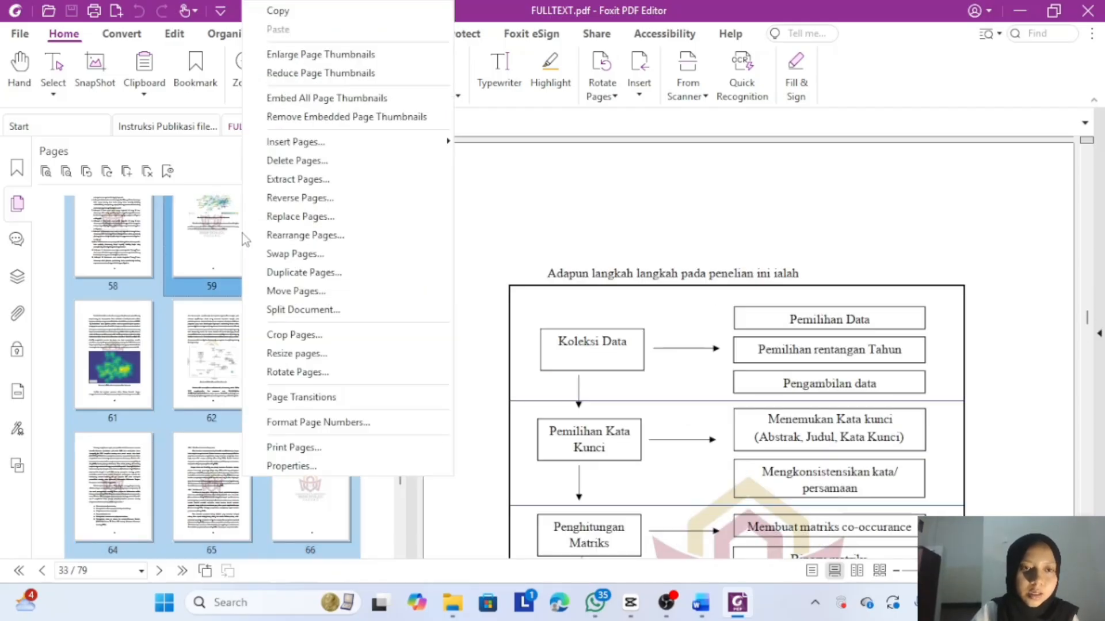
click(292, 183)
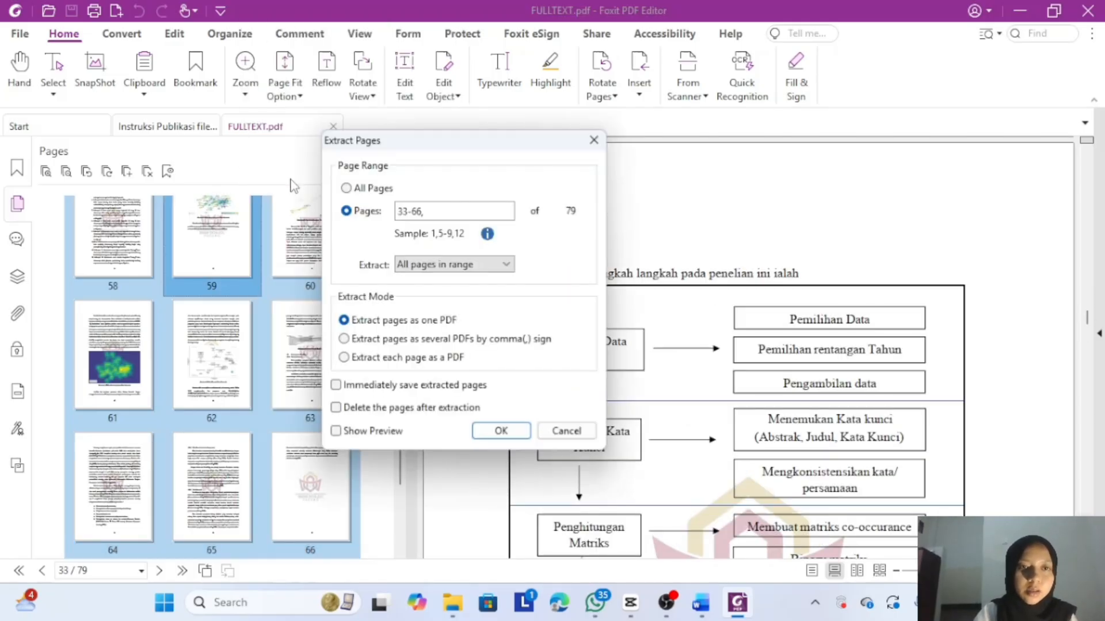
click(502, 432)
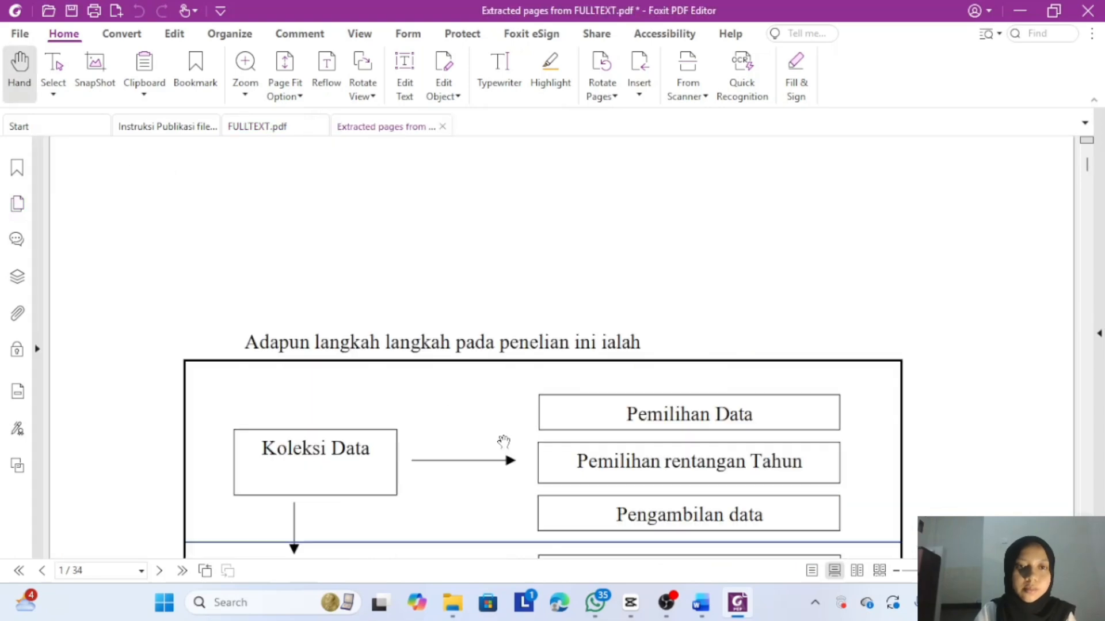
click(72, 11)
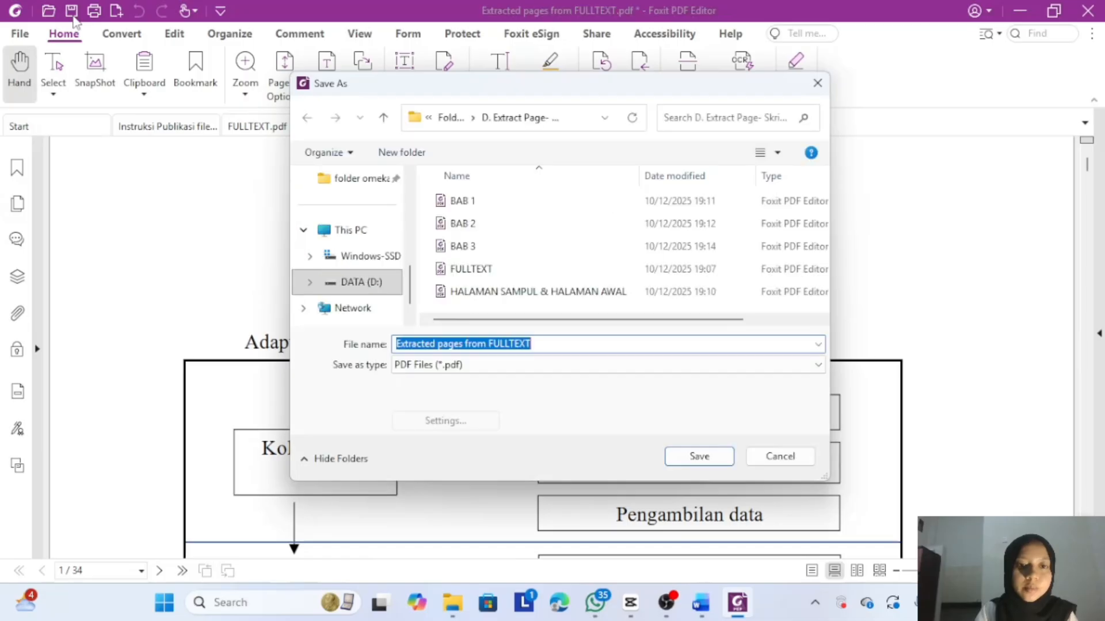
key(BackSpace)
text(B)
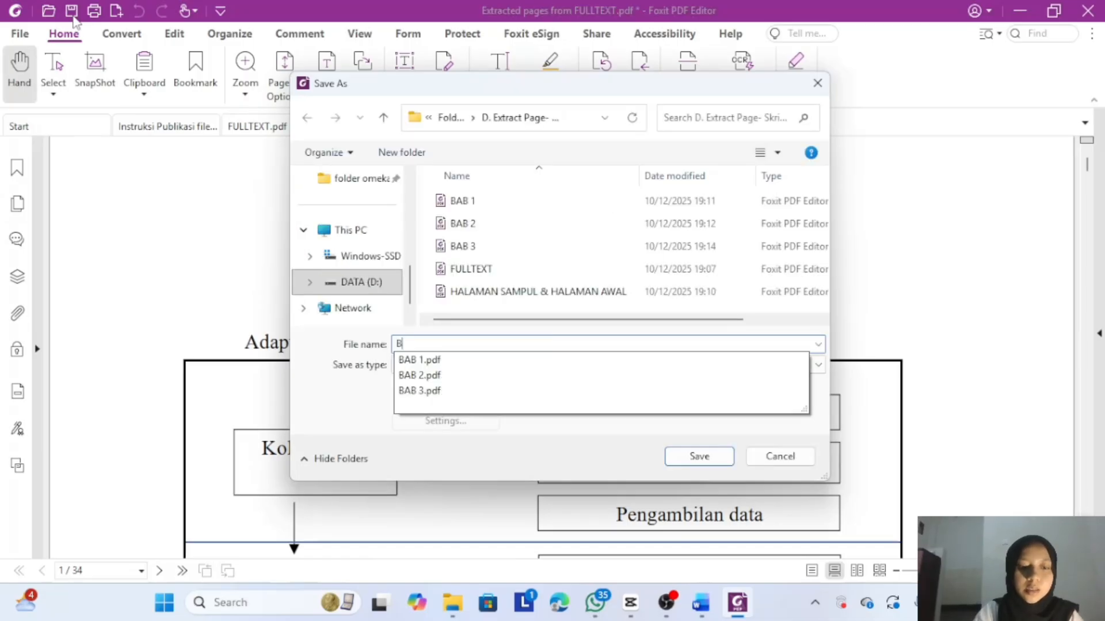
text(AB 4)
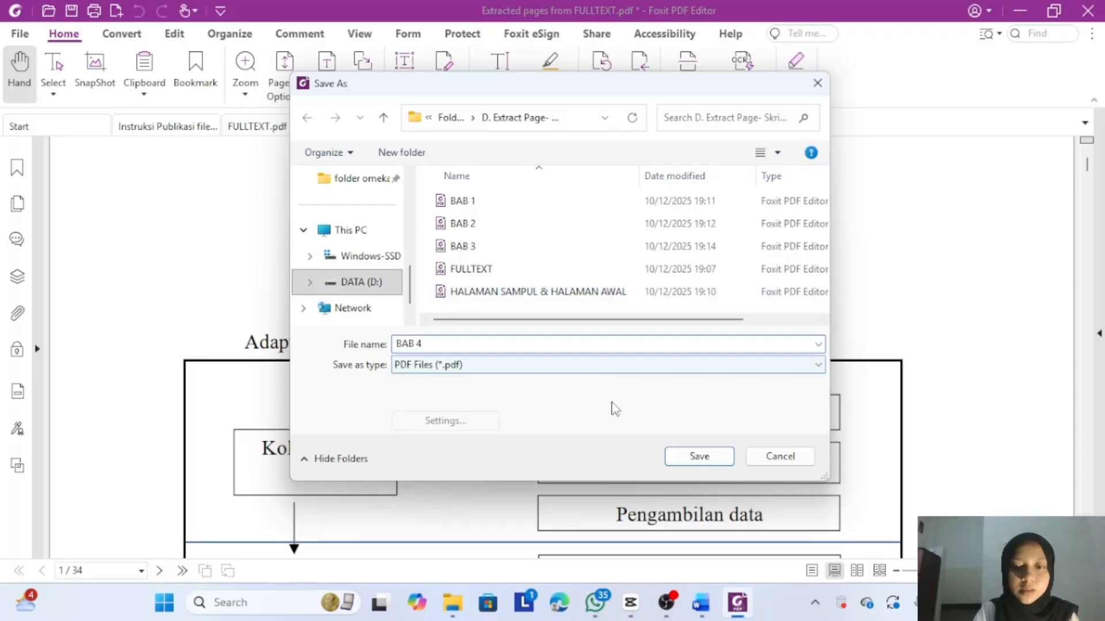
click(689, 458)
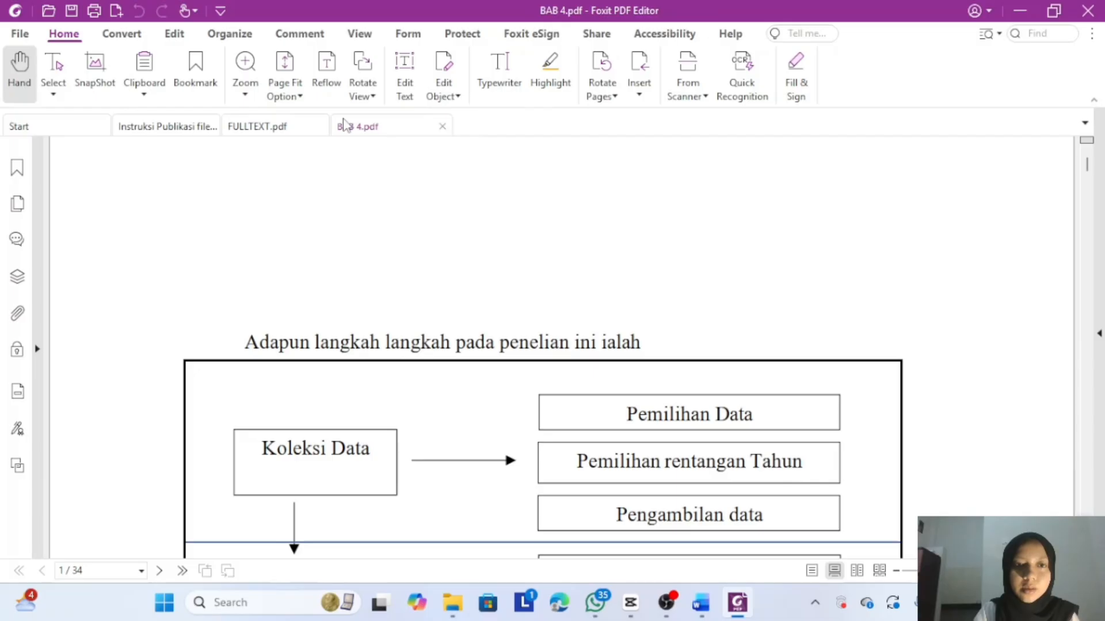
click(442, 125)
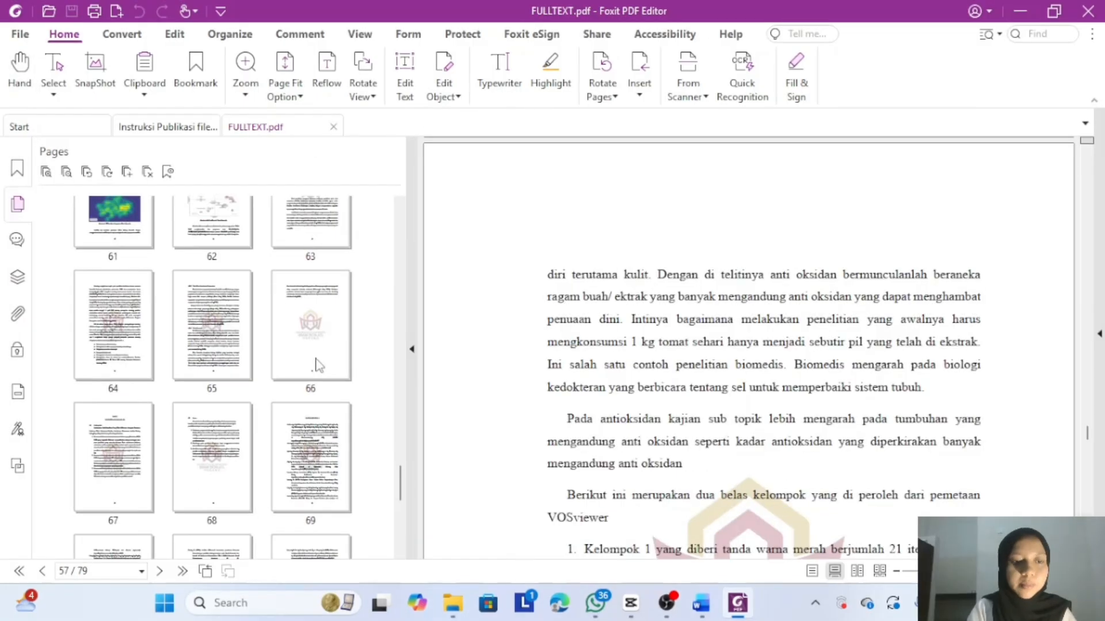
- Select pages 67 through 79, starting at BAB V
scroll(317, 364, down, 1)
click(131, 400)
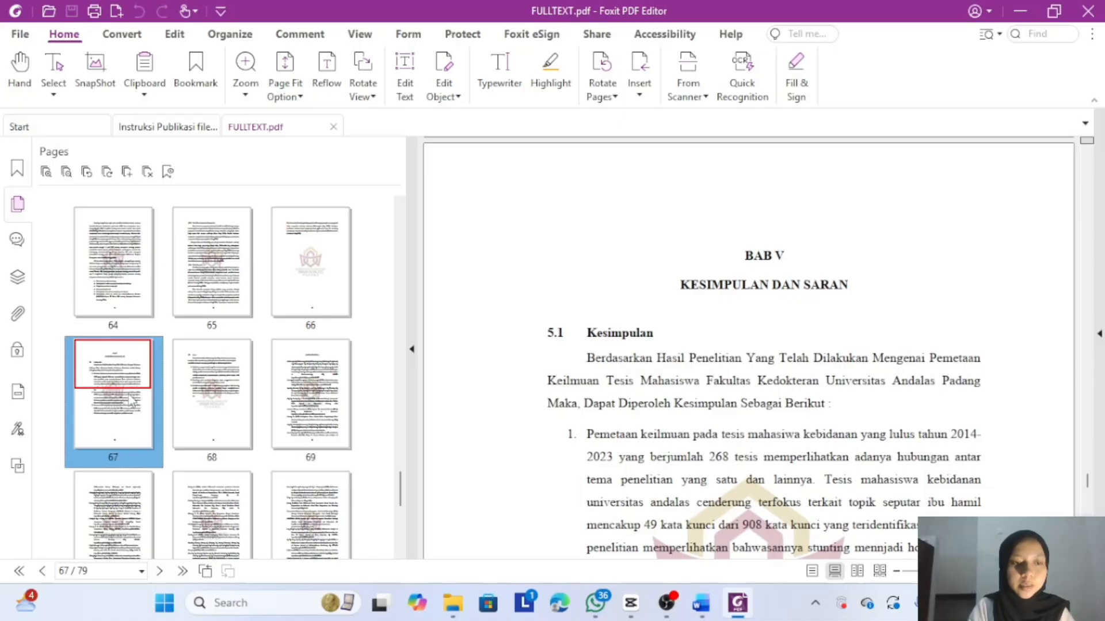
key(shift+Right)
key(shift+Right)
key(shift+Right)
key(shift+Right)
key(shift+Right)
key(shift+Right)
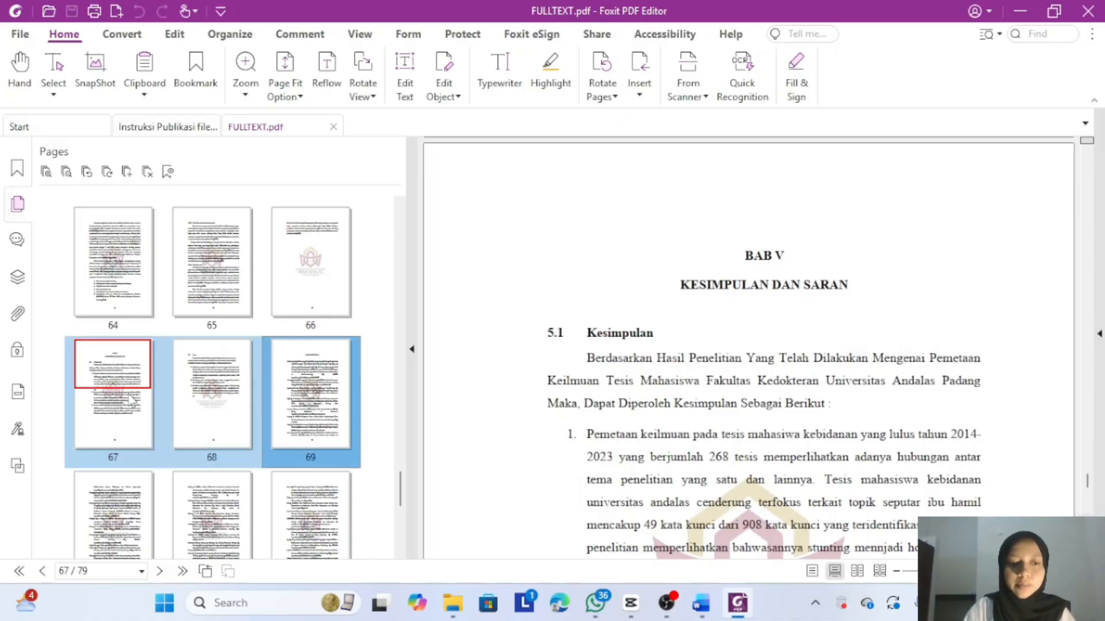
key(shift+Right)
key(shift+Right)
key(shift+Right)
key(shift+Right)
key(shift+Right)
key(shift+Right)
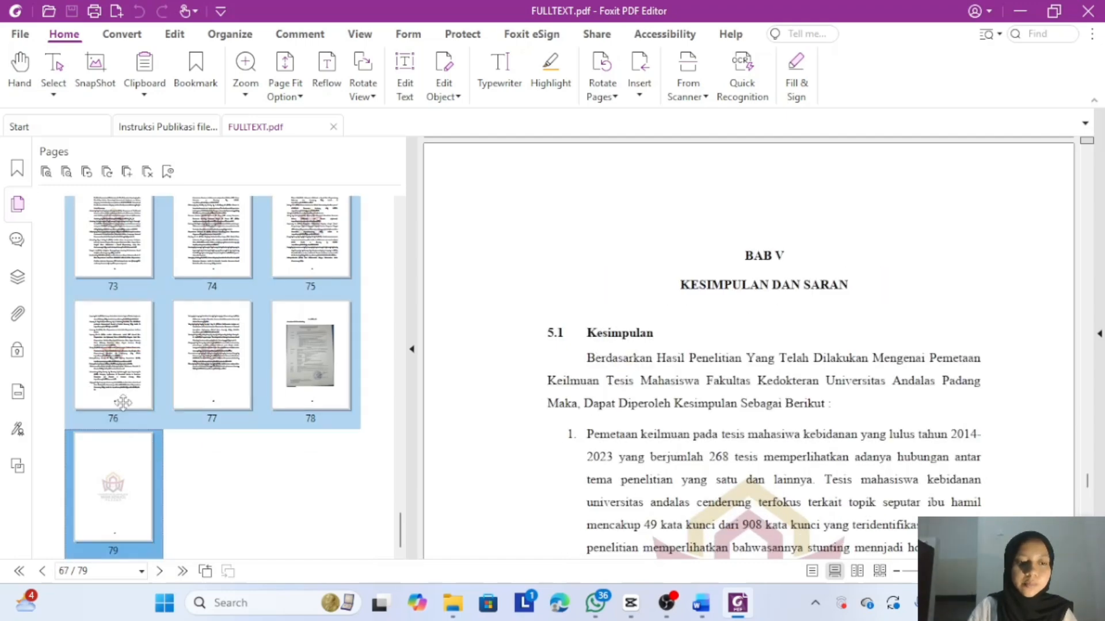
- Extract pages 67–79 and save them as 'BAB 5 DAN DAFTAR PUSTAKA'
right_click(126, 408)
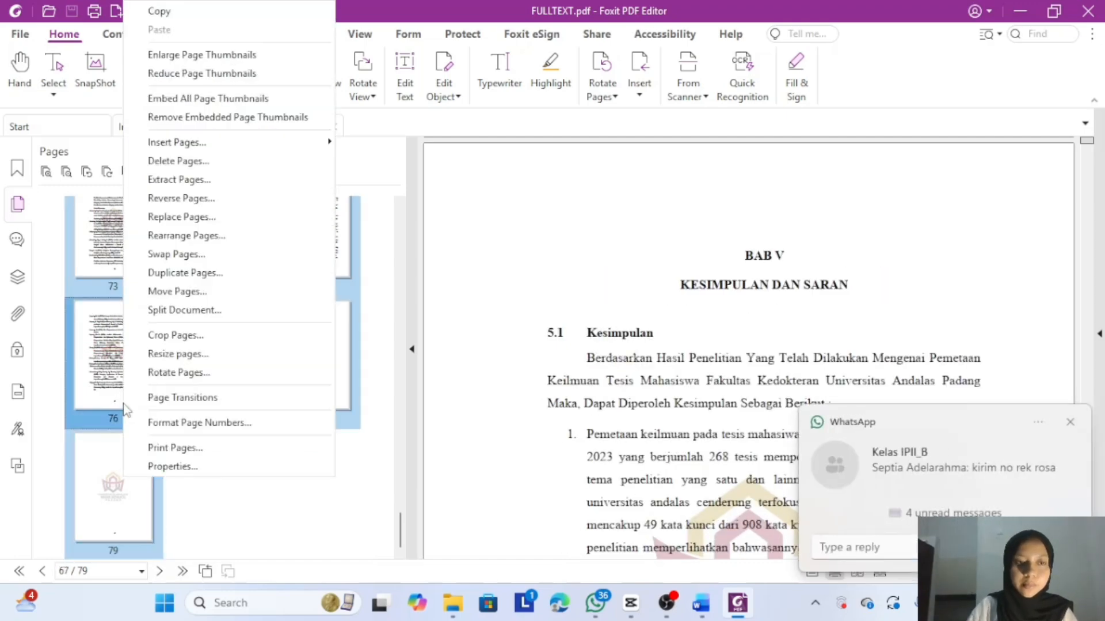
click(178, 179)
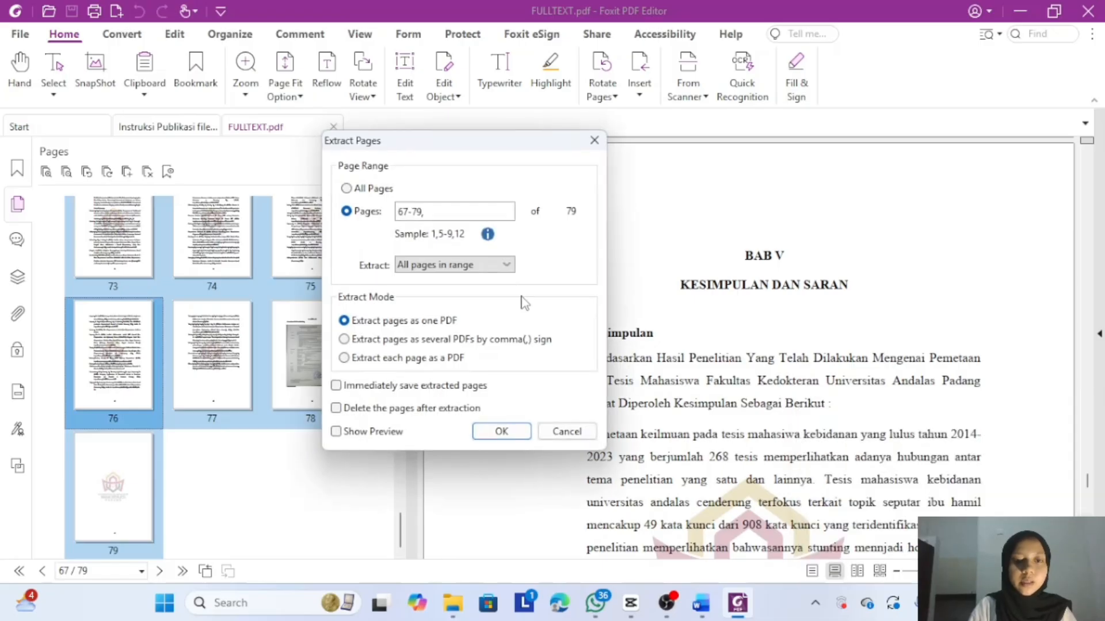
click(502, 431)
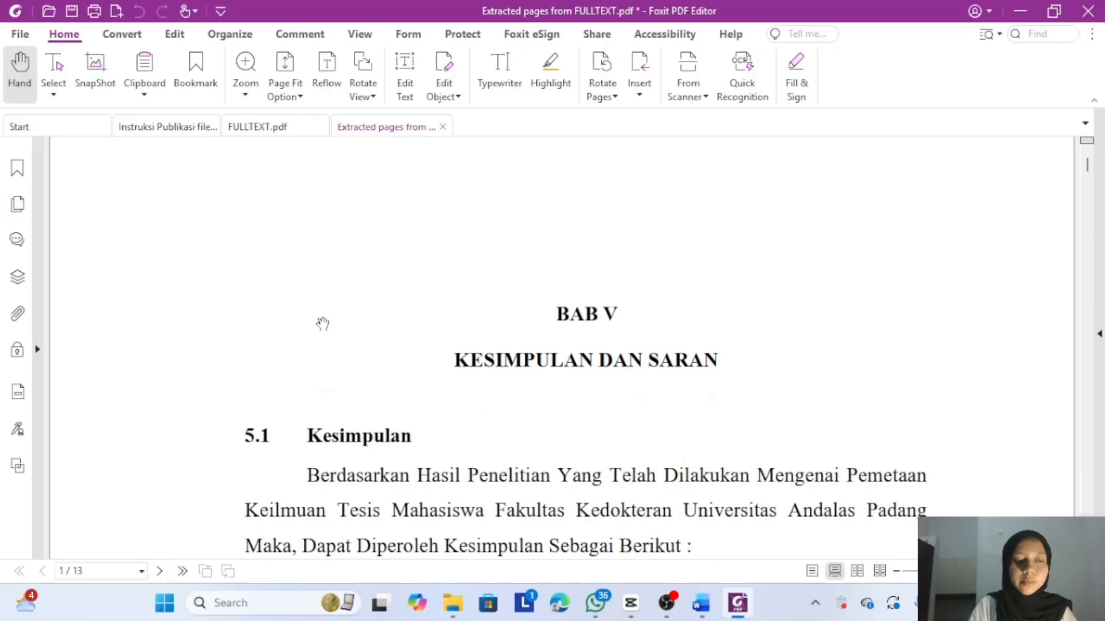
click(71, 12)
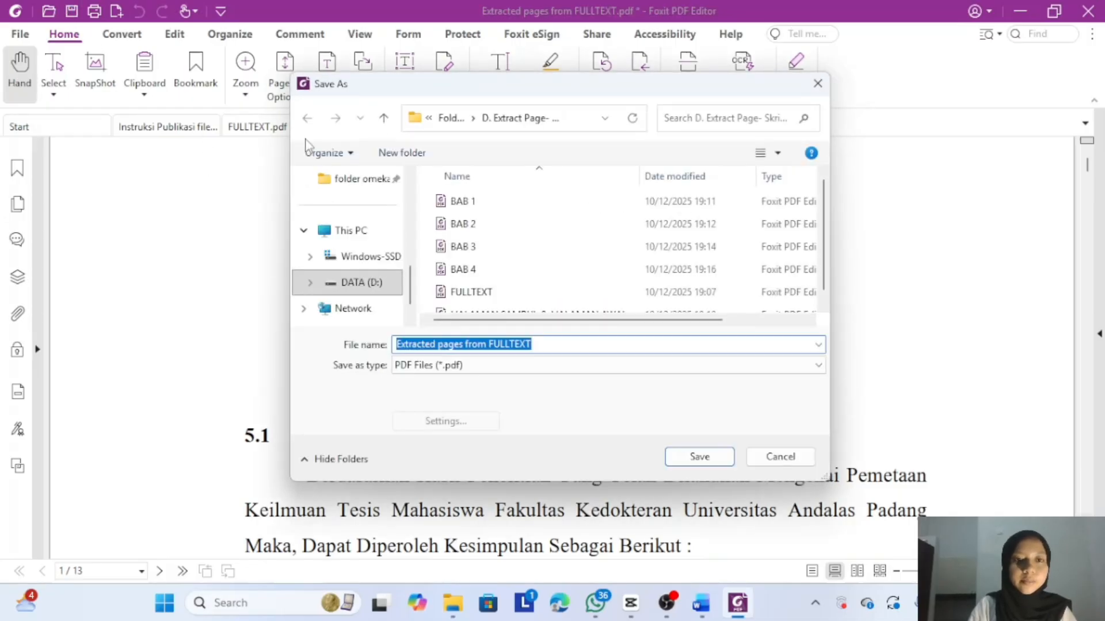
key(BackSpace)
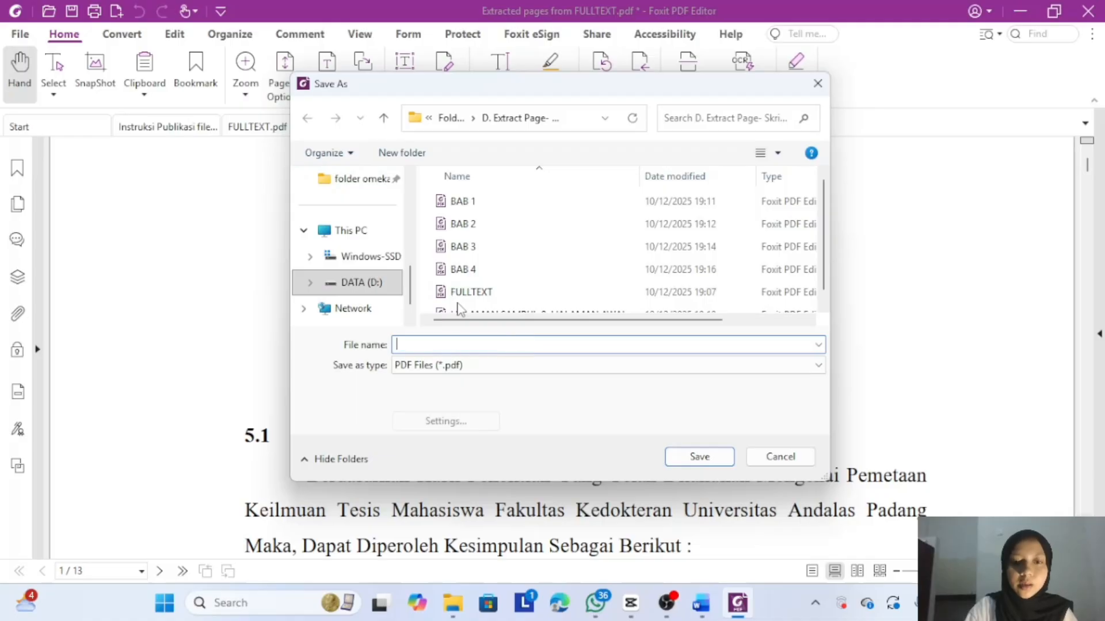
text(BAB 5)
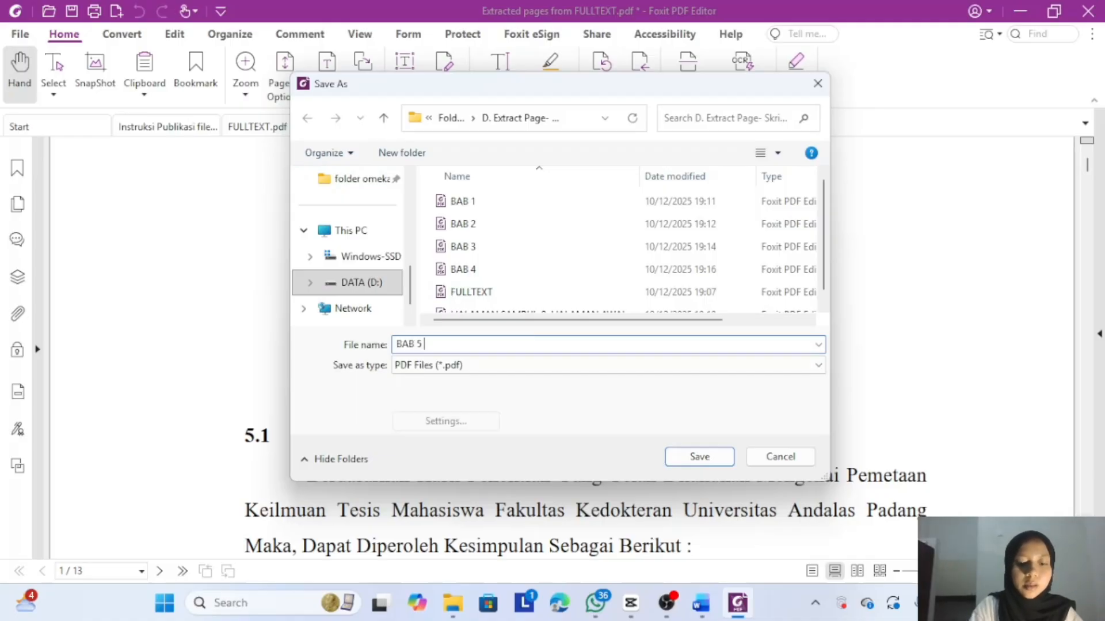
text(DAN DAFTAR )
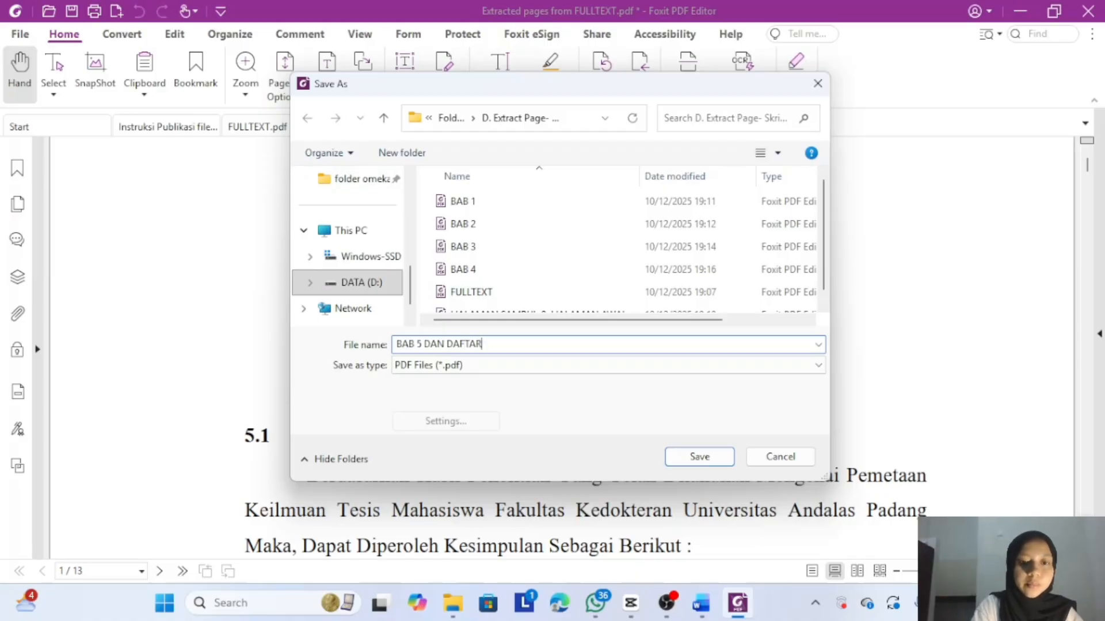
text(PUST)
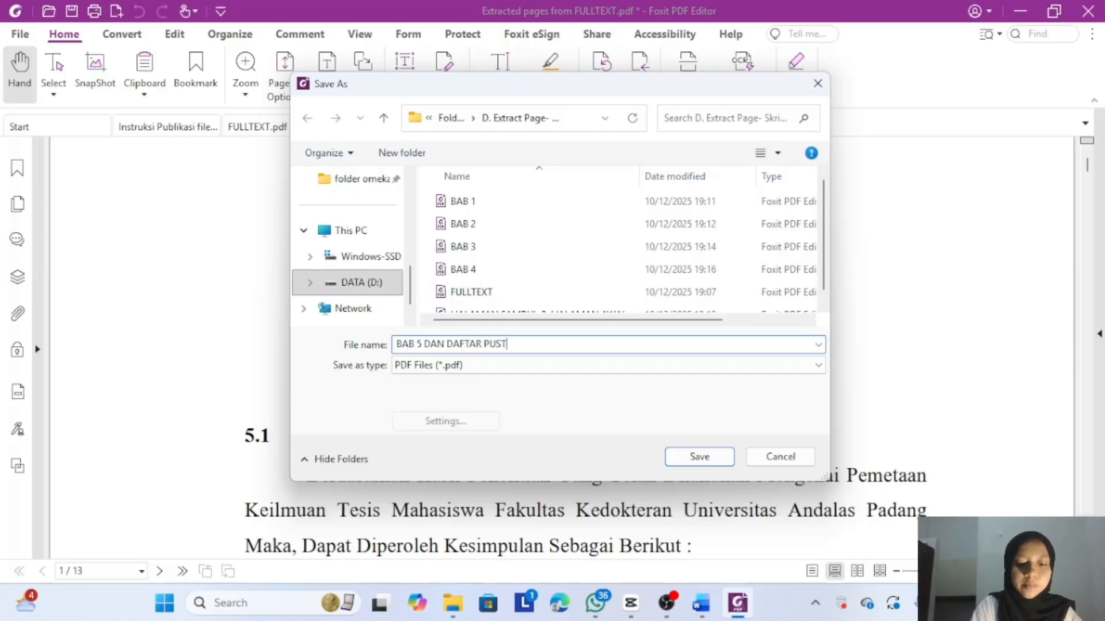
text(AKA)
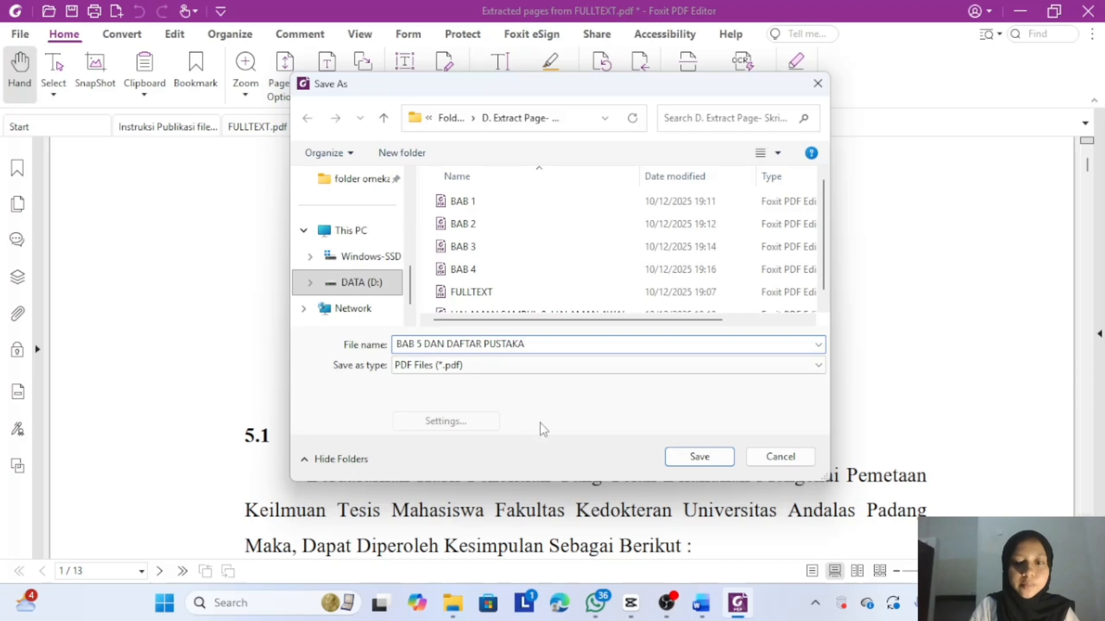
click(699, 458)
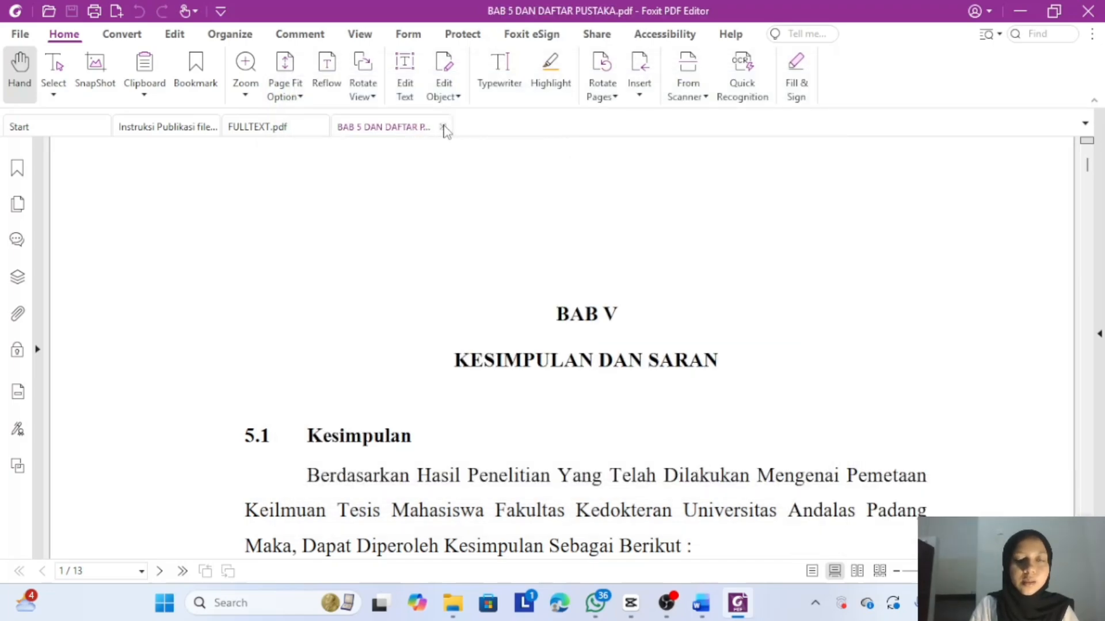
- Close the BAB 5 and FULLTEXT tabs, then highlight step D in the instruction sheet
click(442, 127)
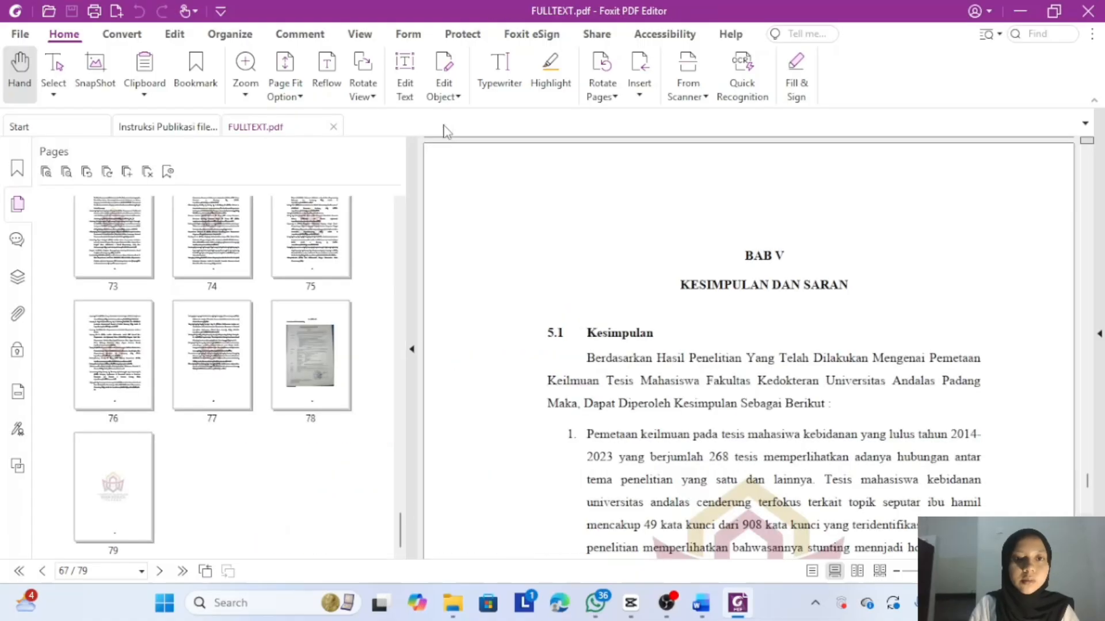
click(333, 126)
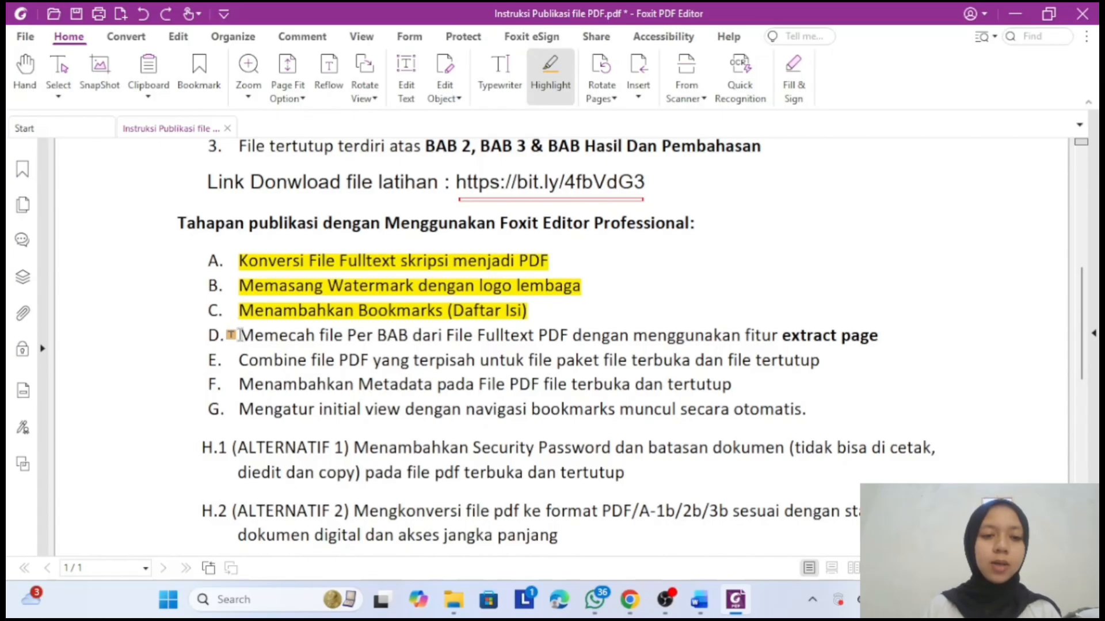
drag(234, 334, 898, 336)
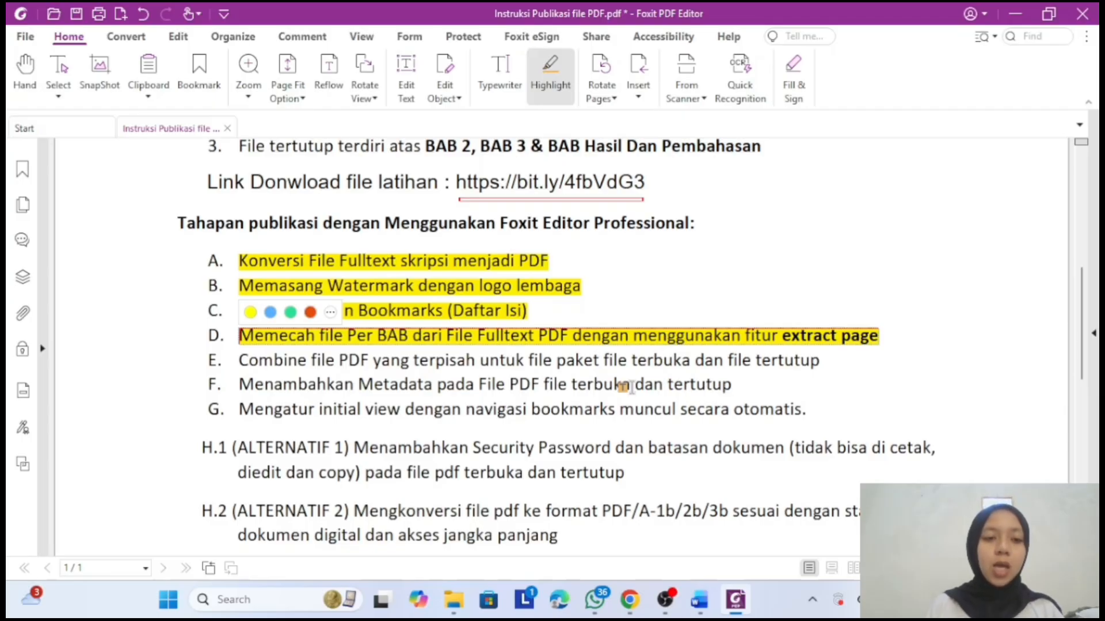
click(460, 604)
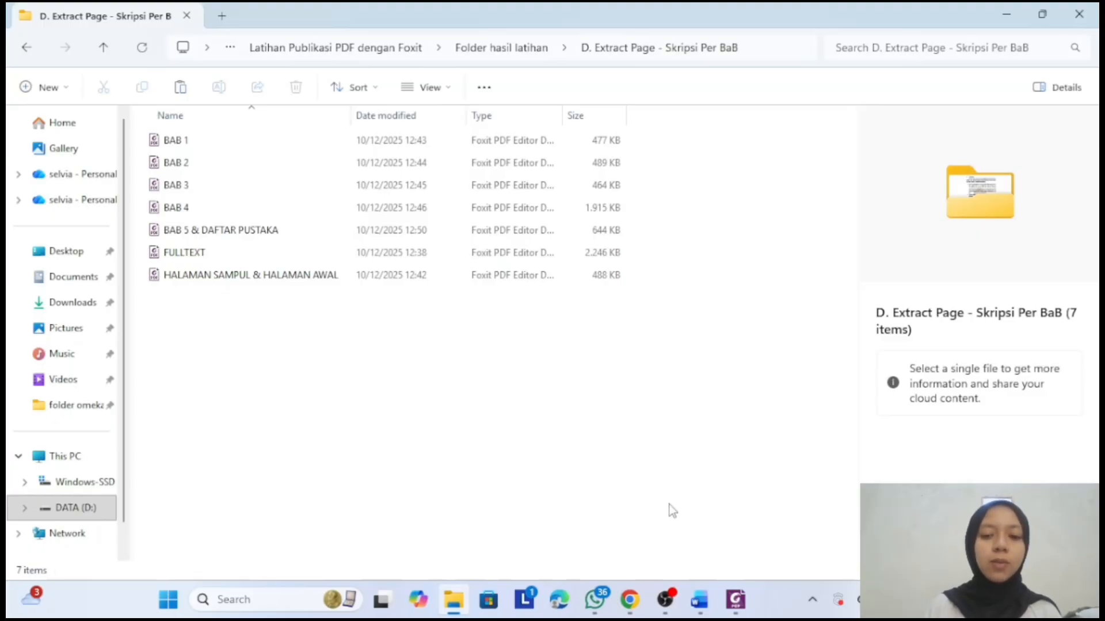
click(737, 601)
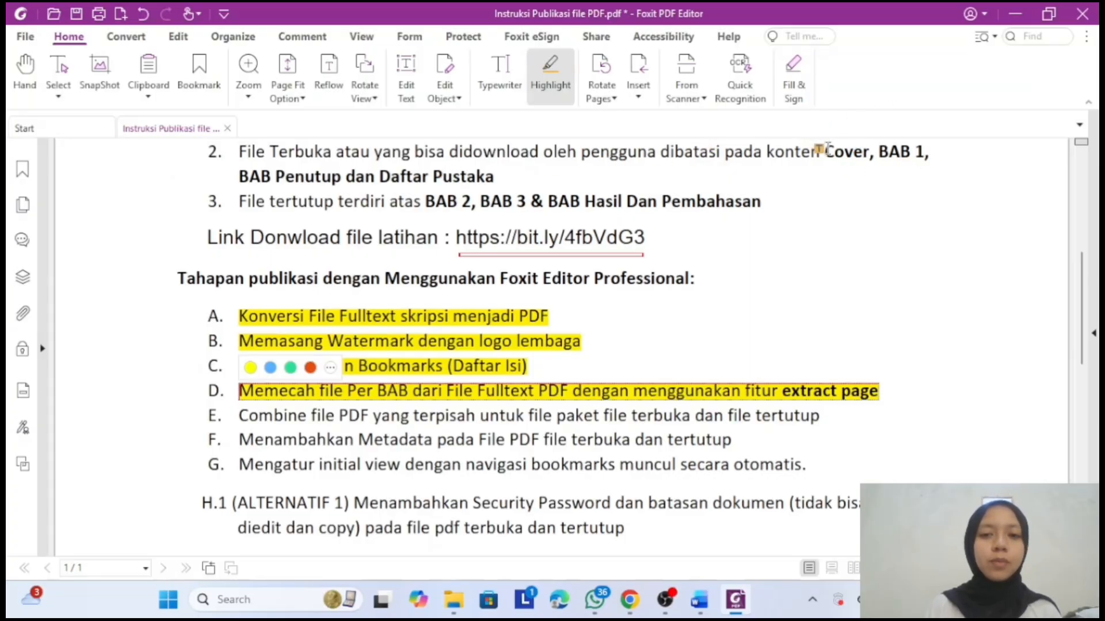
- Highlight 'Cover, BAB 1, BAB Penutup dan Daftar Pustaka' and 'BAB 2, BAB 3 & BAB Hasil Dan Pembahasan'
drag(825, 150, 499, 176)
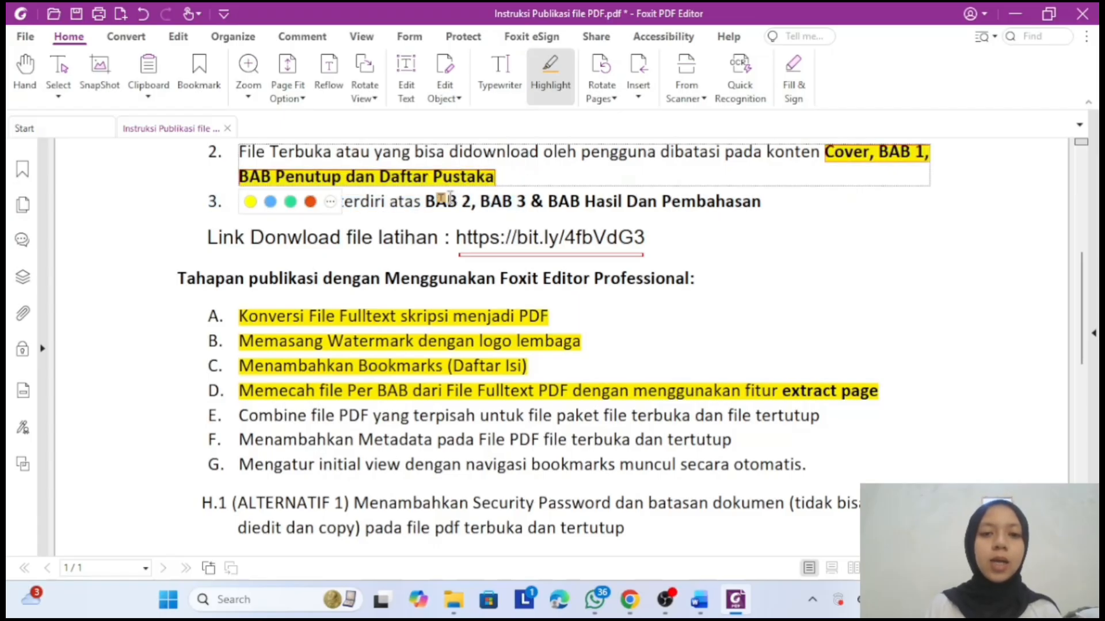
click(428, 230)
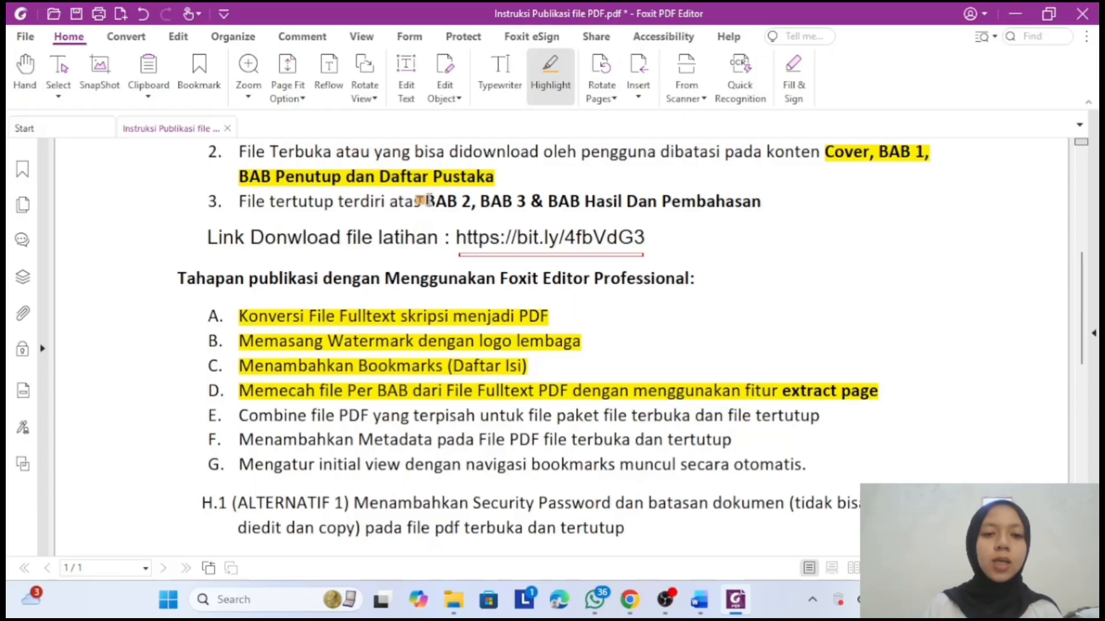
drag(427, 202, 760, 211)
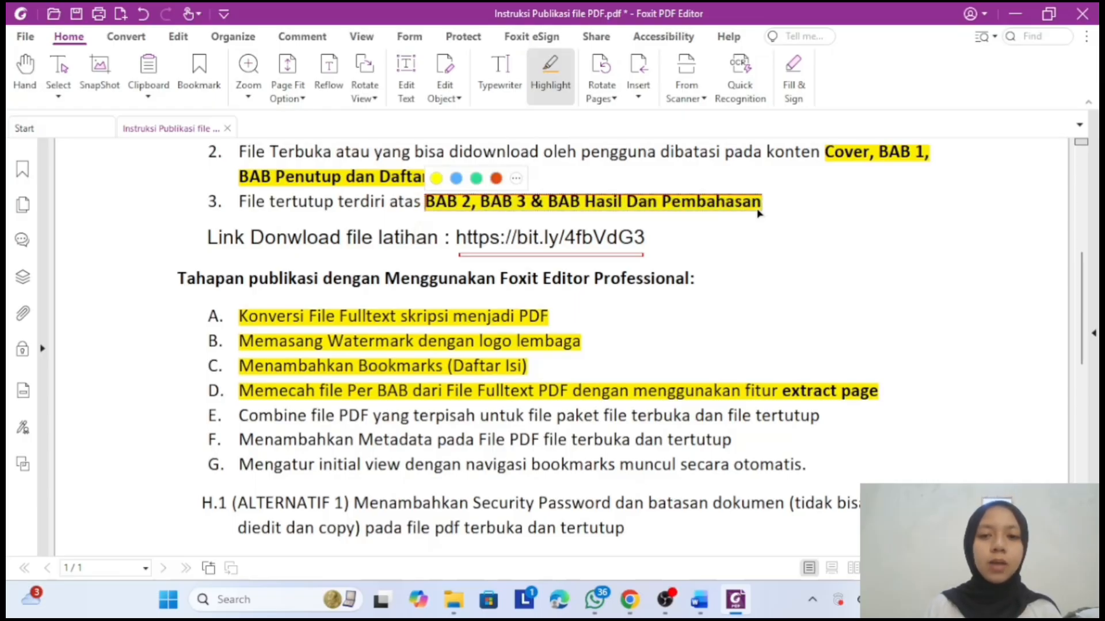
- In the chapter folder, select HALAMAN SAMPUL & HALAMAN AWAL, BAB 5 & DAFTAR PUSTAKA and BAB 1
click(454, 604)
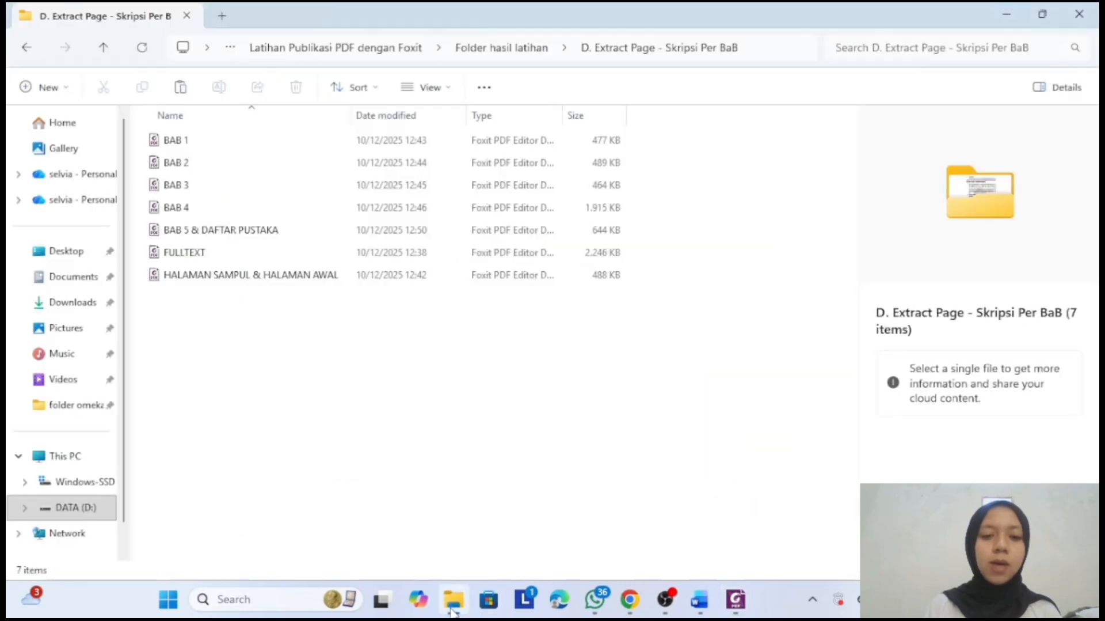
click(246, 281)
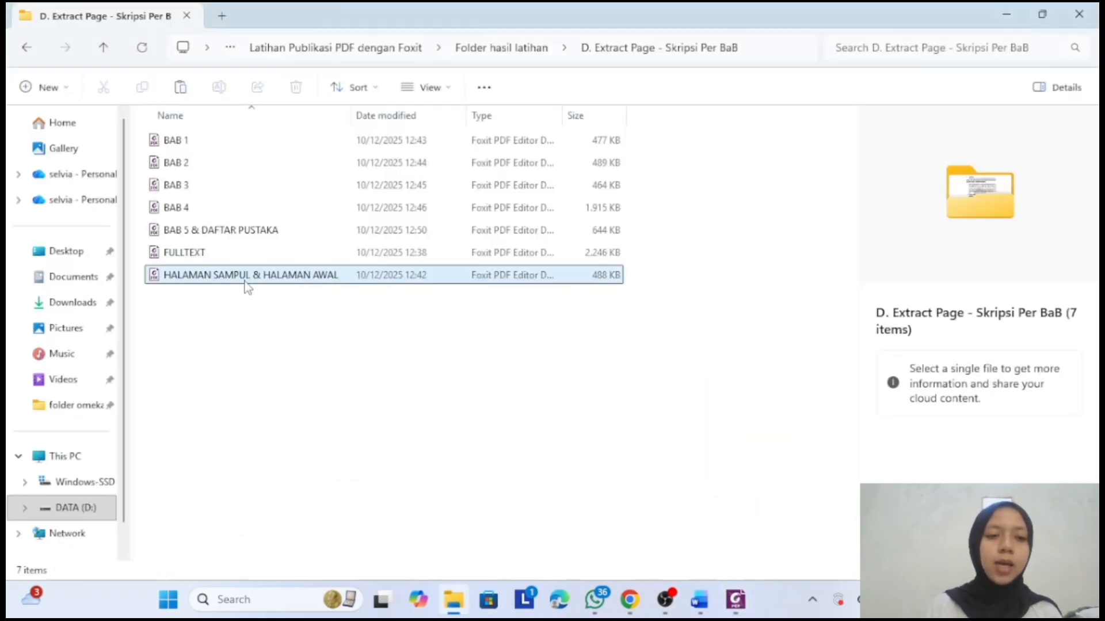
ctrl+click(254, 230)
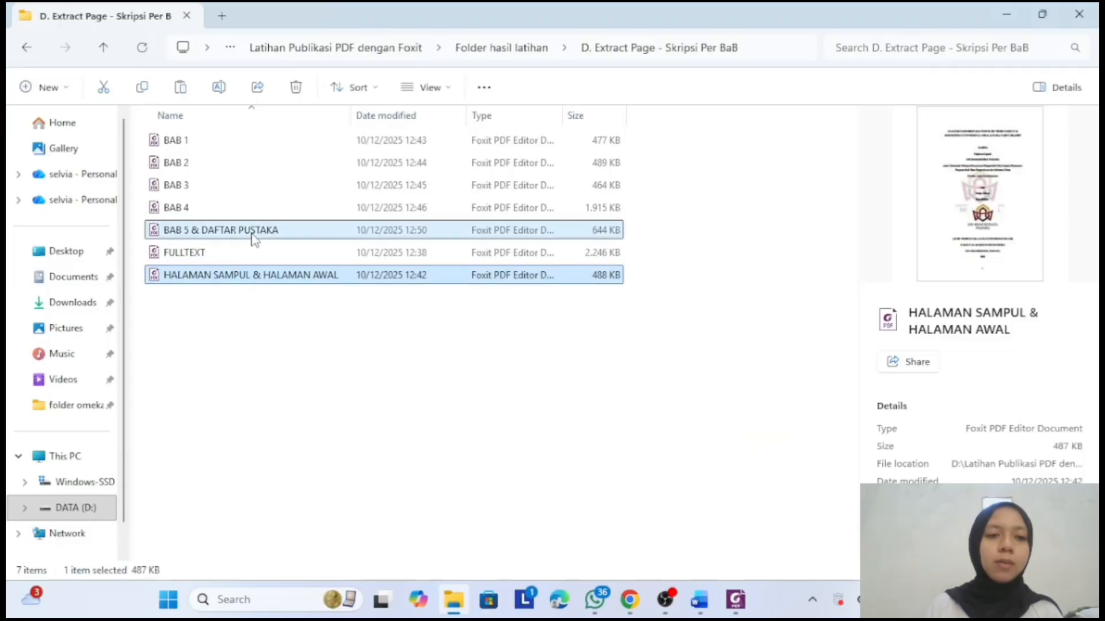
ctrl+click(258, 151)
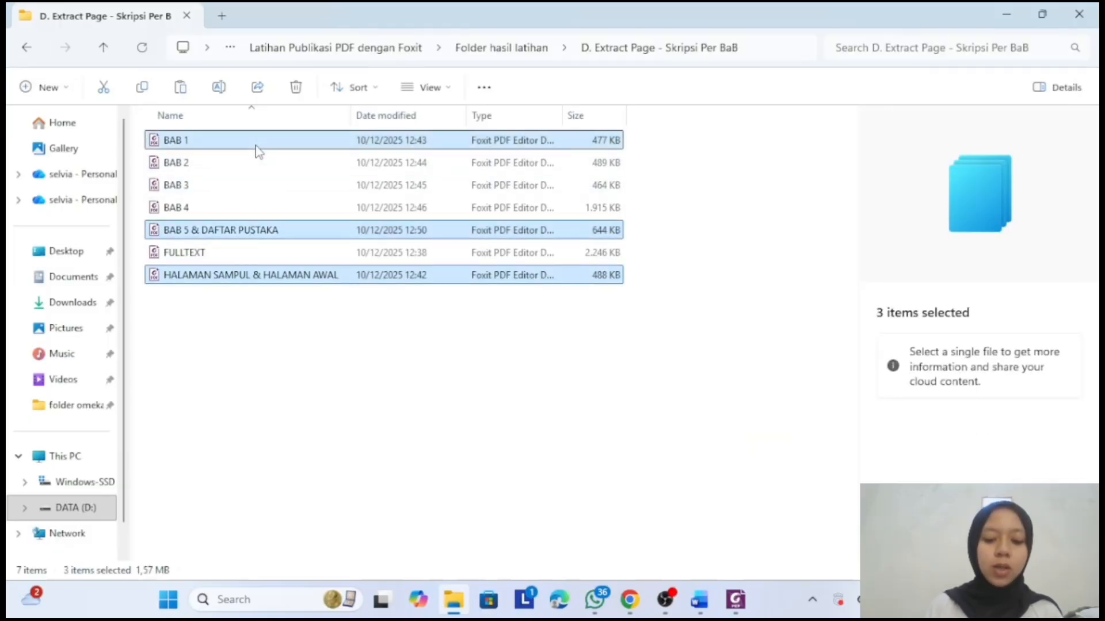
- Send the three selected files to Foxit PDF Editor's Combine files
right_click(257, 151)
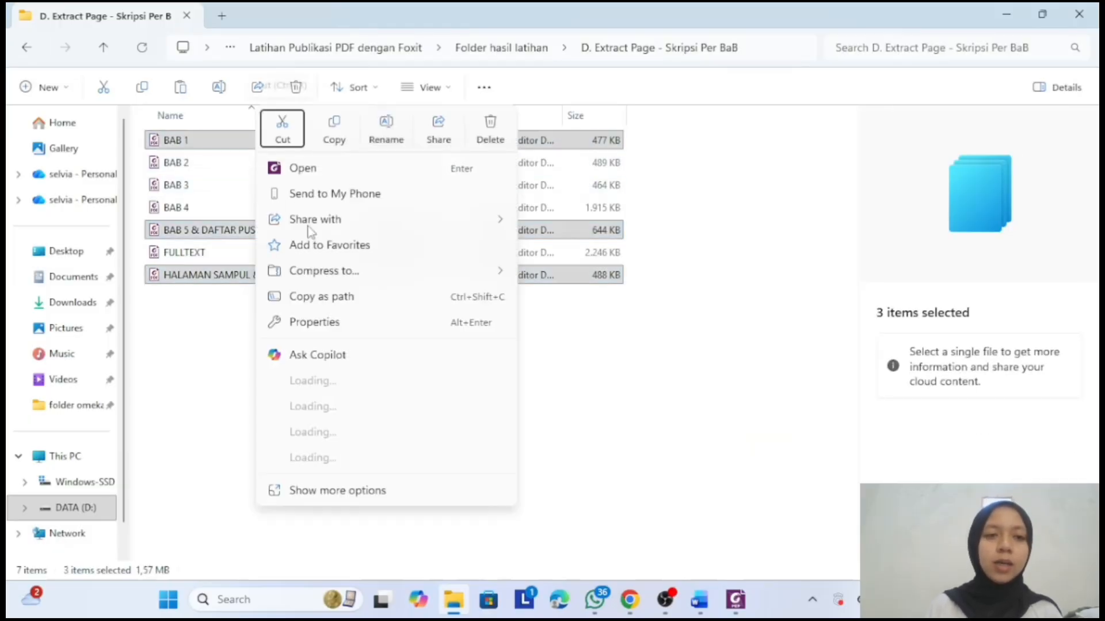
mouse_move(331, 274)
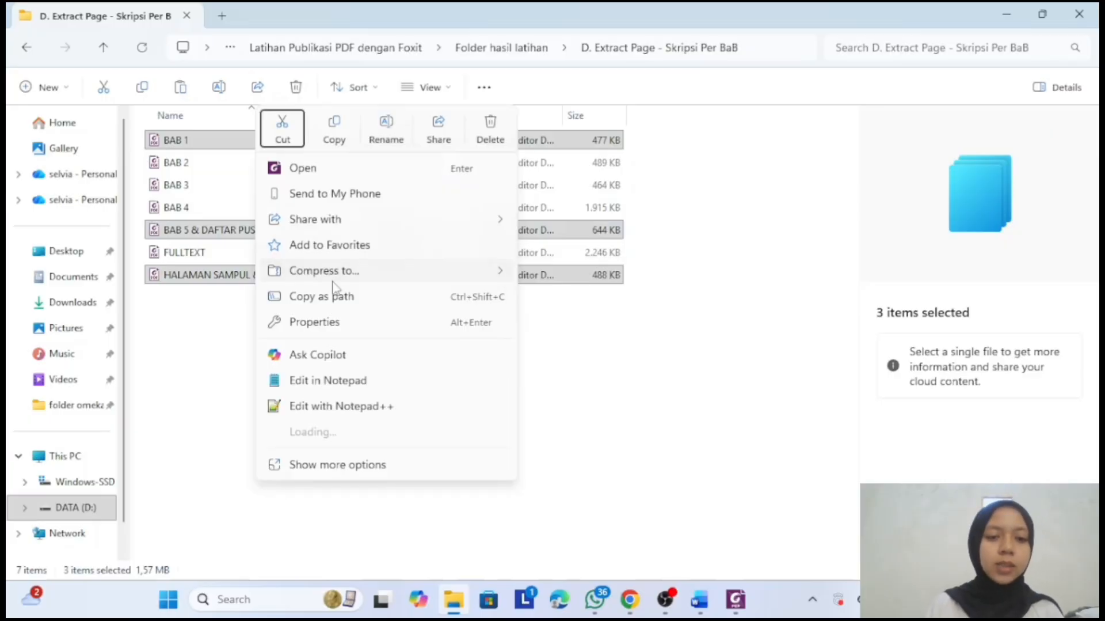
click(317, 465)
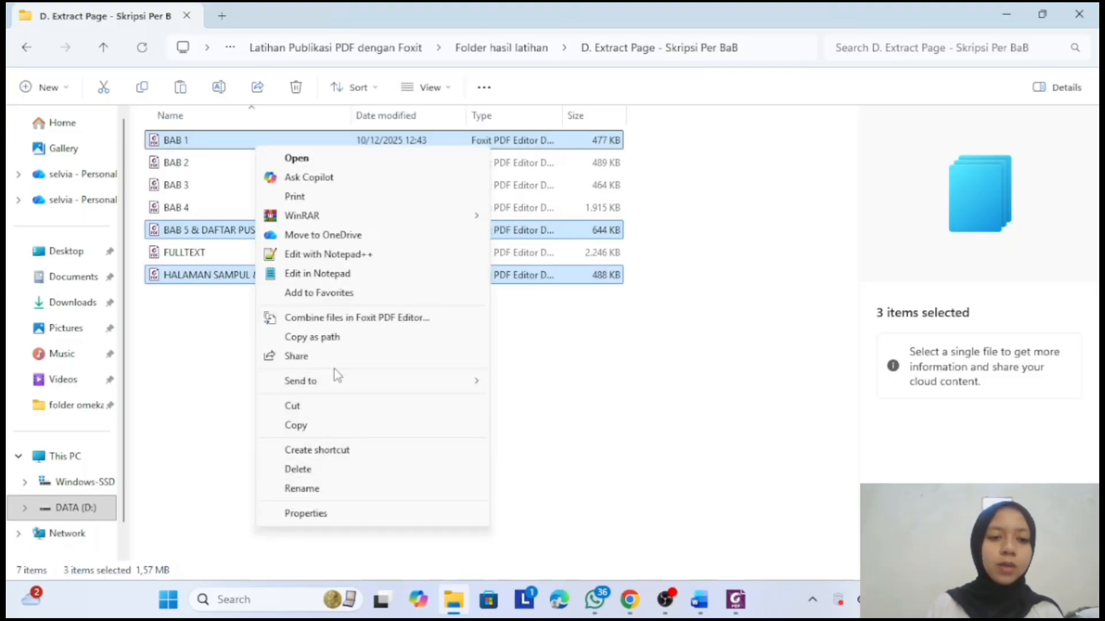
click(382, 317)
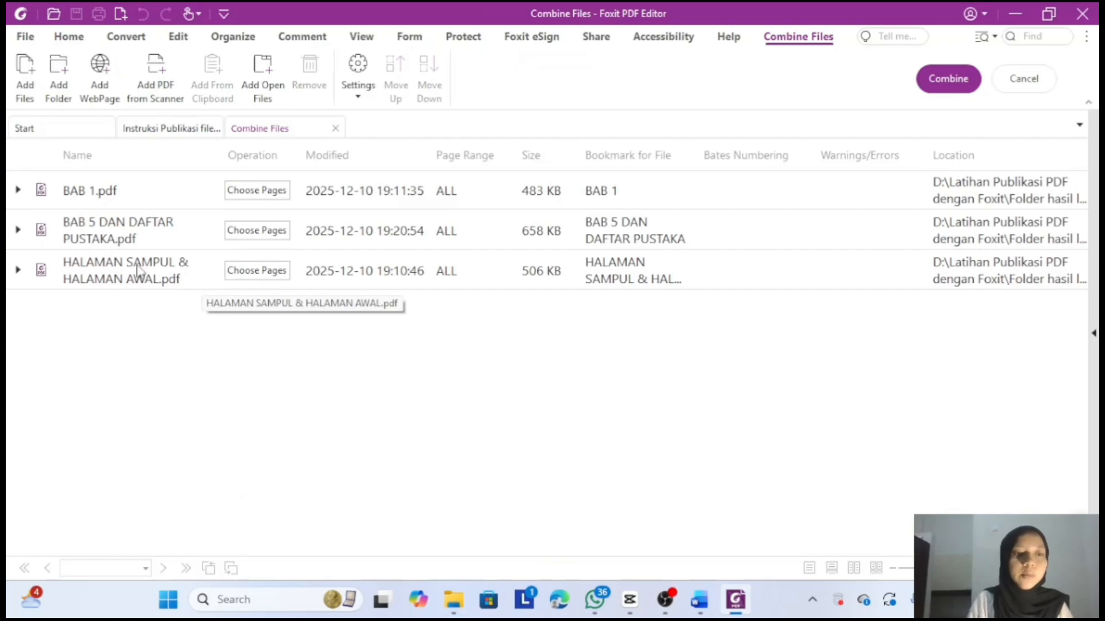
- Move HALAMAN SAMPUL to the top of the Combine Files list and merge the three files
drag(139, 271, 138, 181)
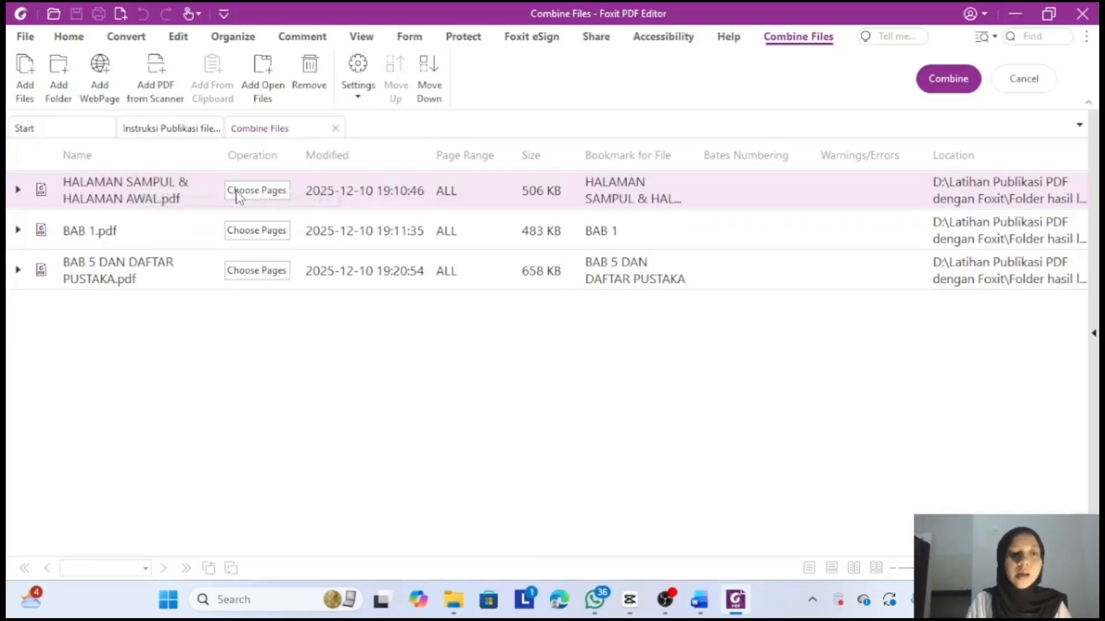
click(947, 81)
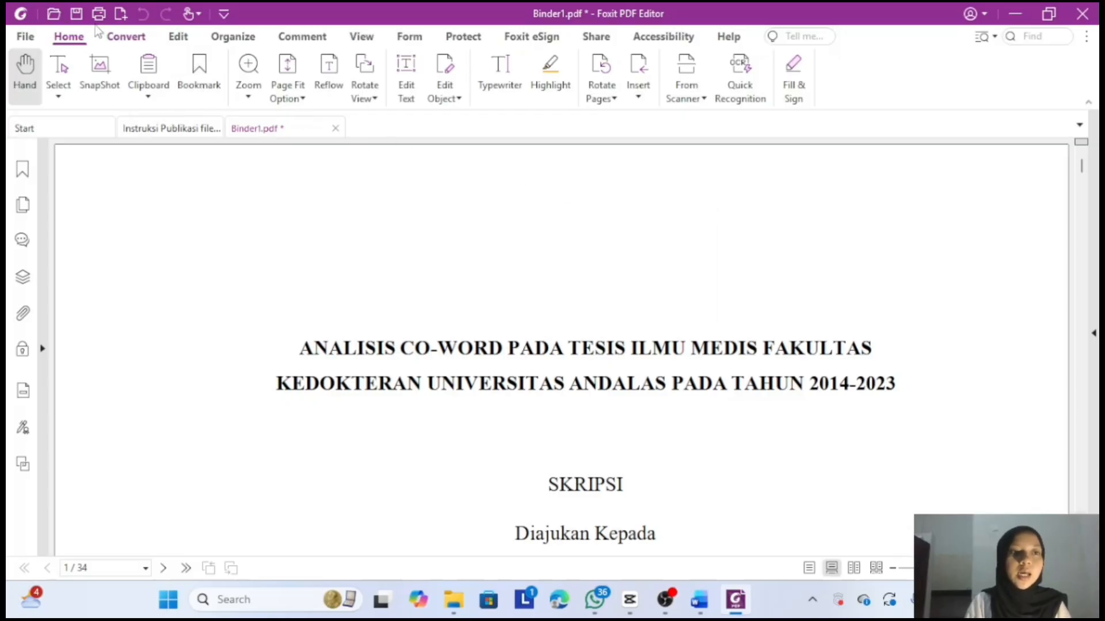
- Open Save As for Binder1 and go to the E. Combine PDF File Terbuka & Tertutup folder
click(75, 12)
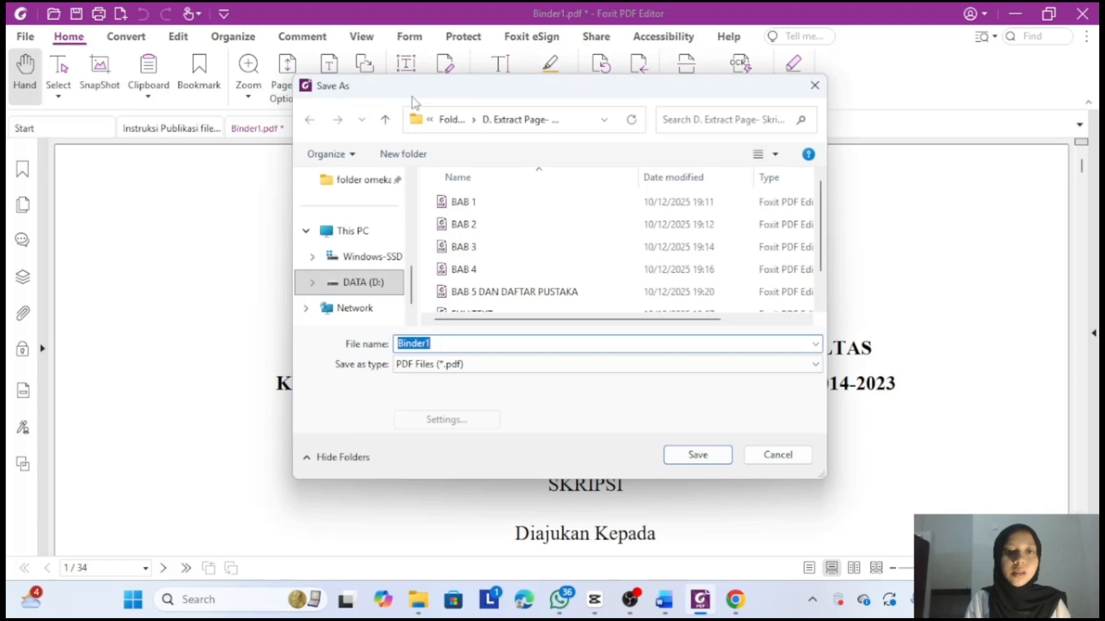
click(450, 120)
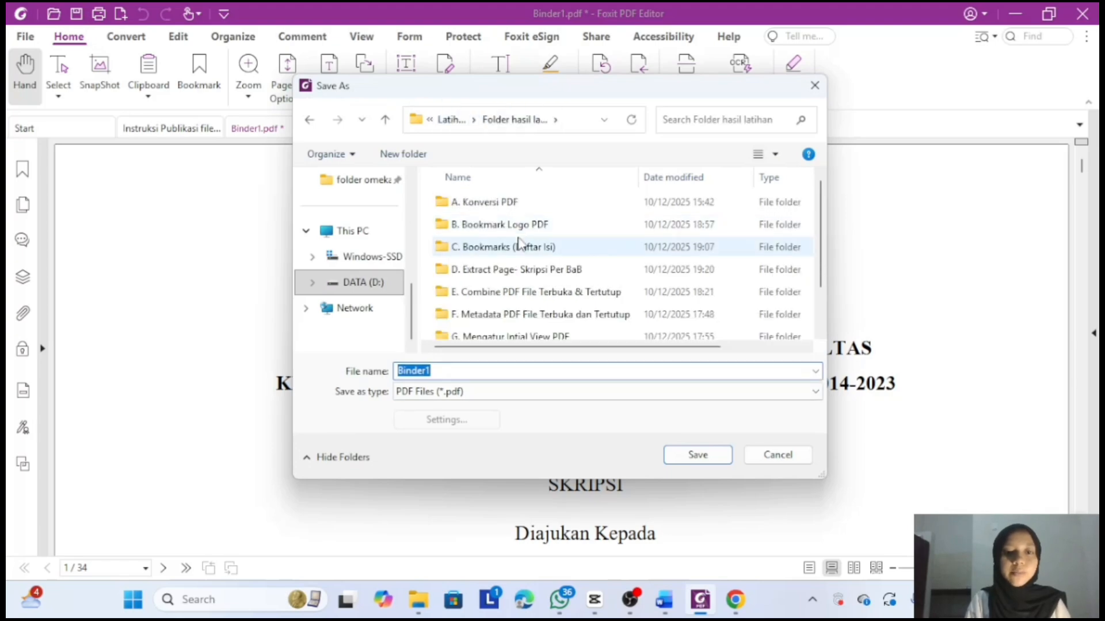
click(522, 290)
double_click(522, 289)
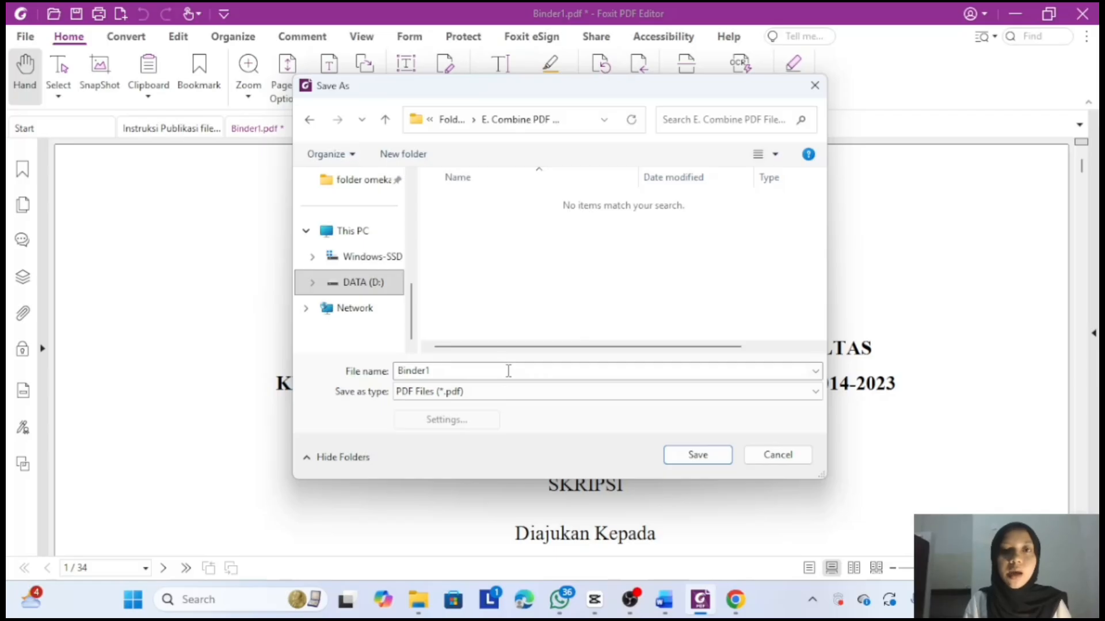
click(742, 608)
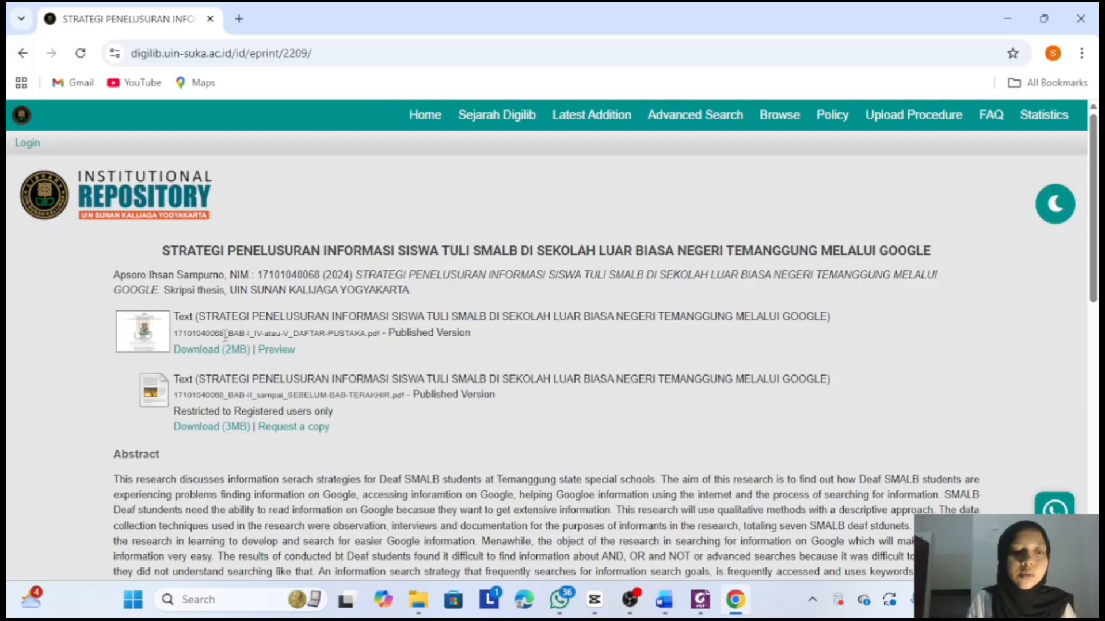
- Copy the _BAB-I_IV-atau-V_DAFTAR-PUSTAKA part of the repository's example file name
drag(225, 335, 370, 340)
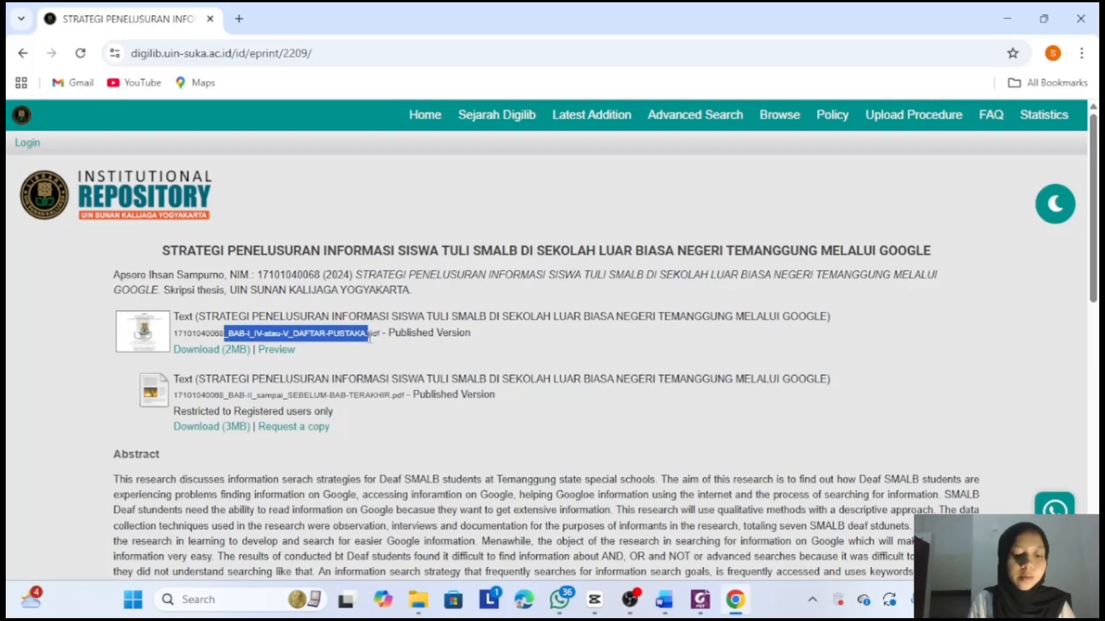
click(698, 605)
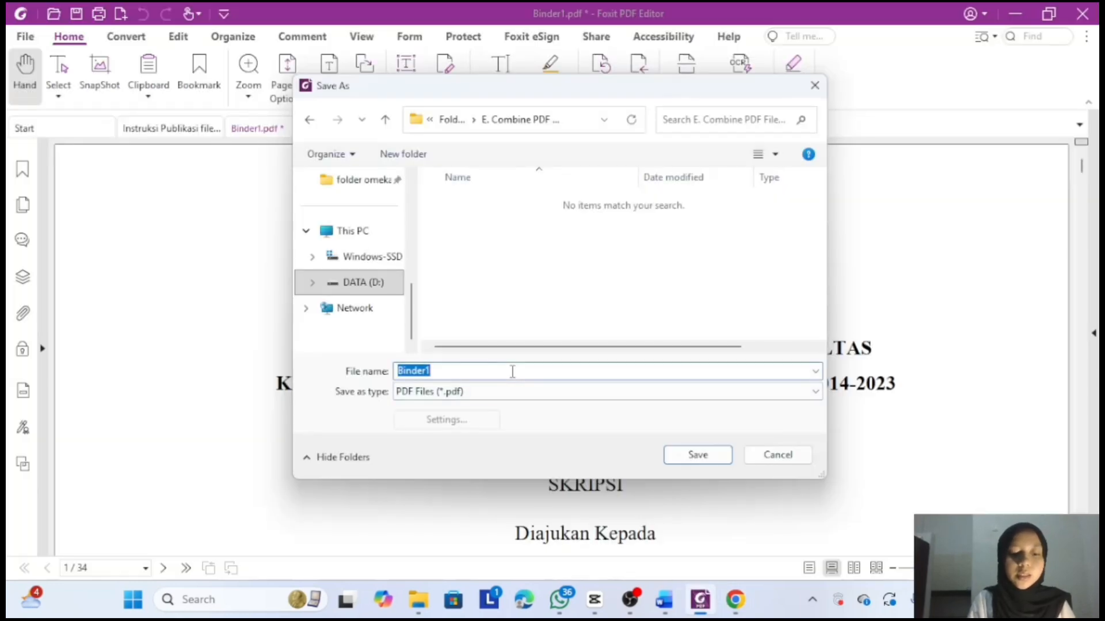
- Paste _BAB-I_IV-atau-V_DAFTAR-PUSTAKA as the file name and copy the student ID from Word
key(ctrl+v)
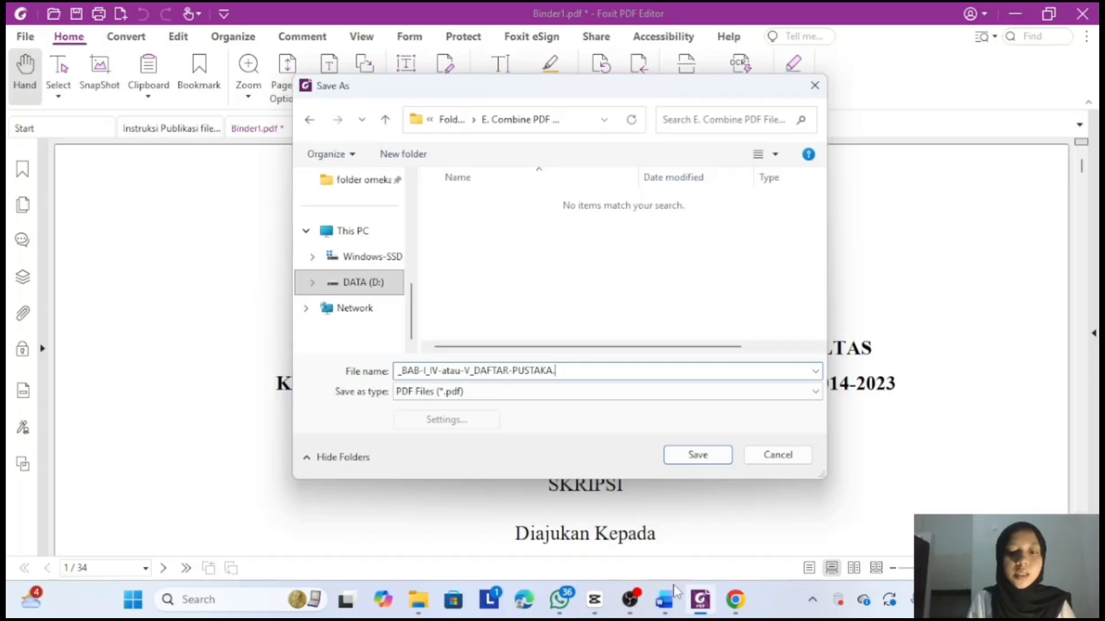
click(668, 604)
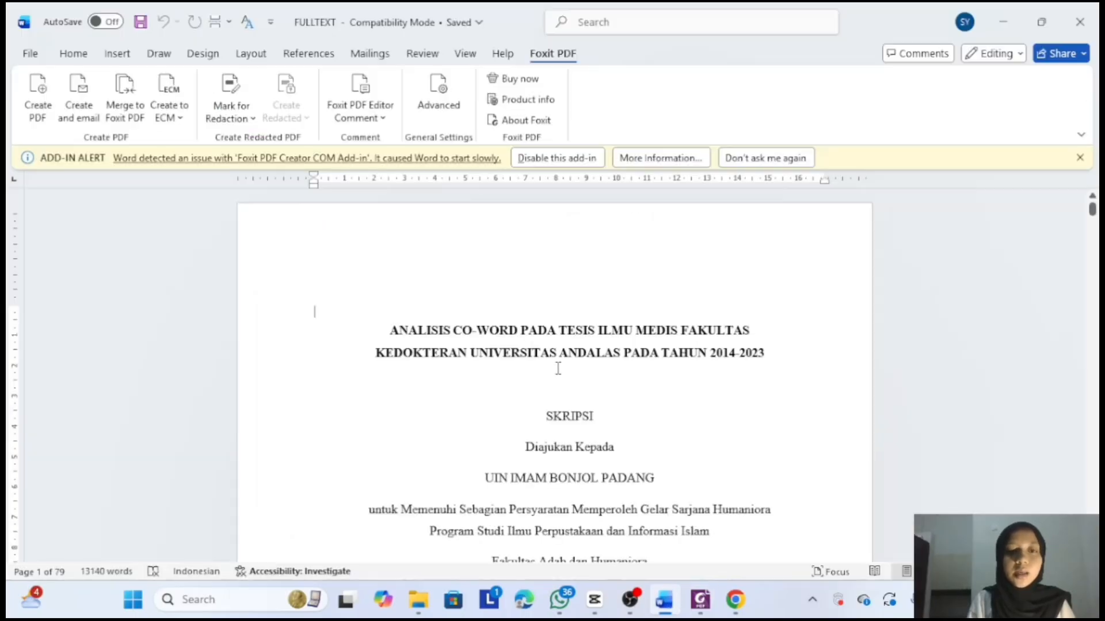
scroll(558, 368, down, 5)
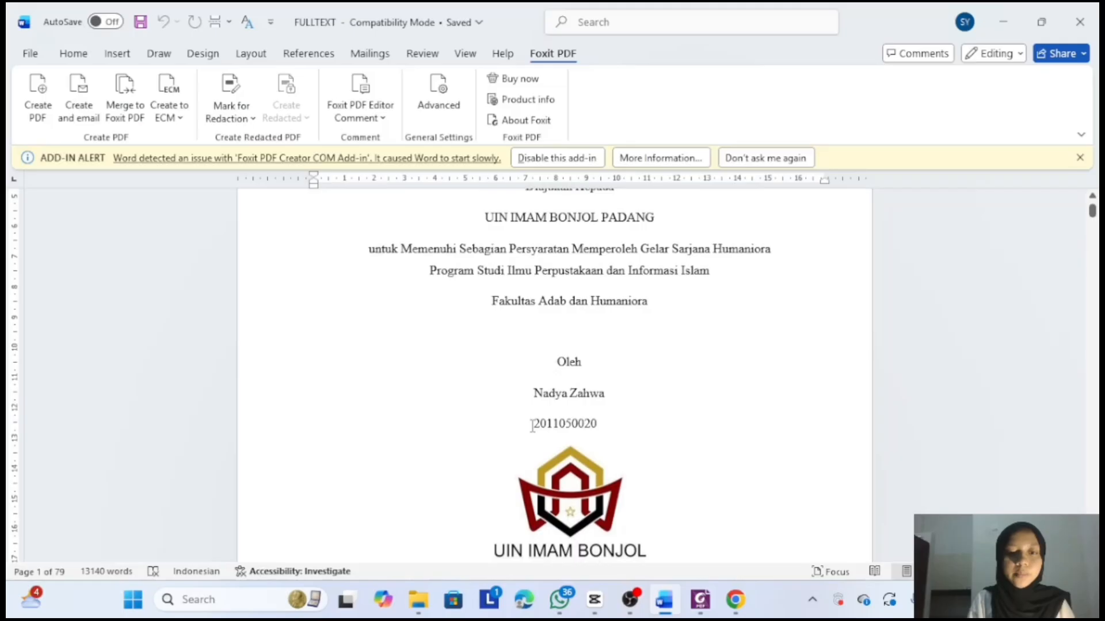
drag(532, 424, 609, 429)
key(ctrl+c)
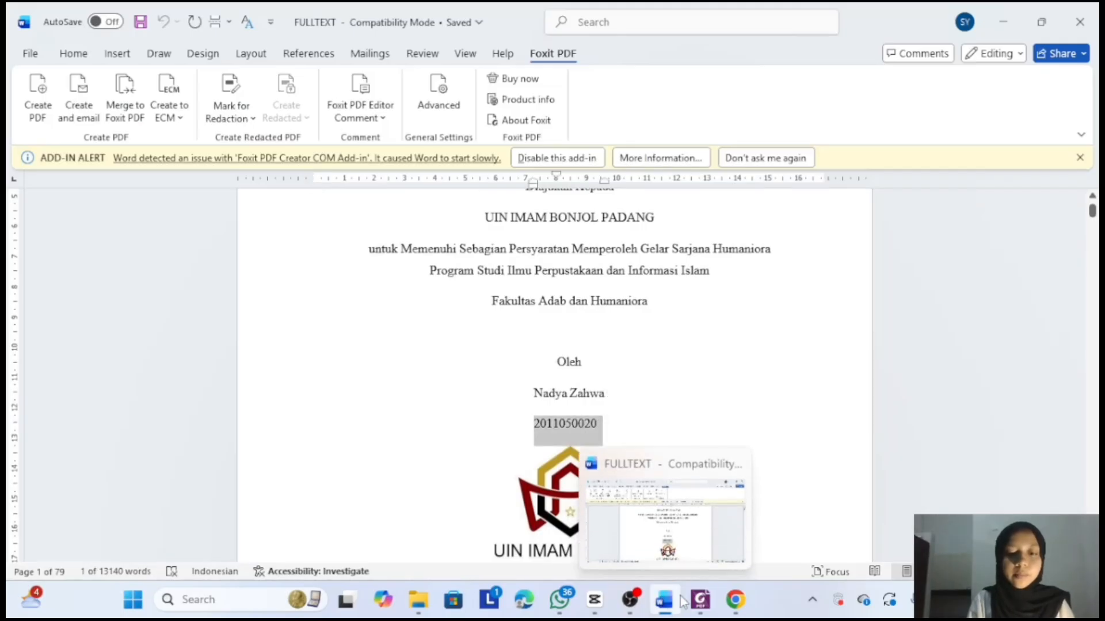
click(701, 599)
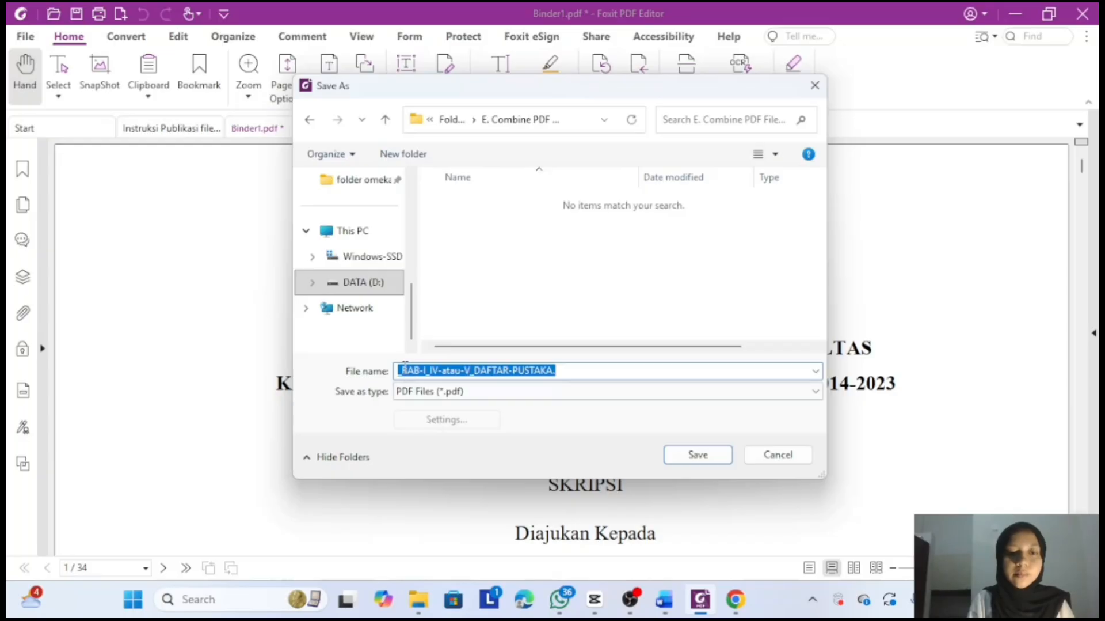
- Put the student ID at the start of the file name and save the combined PDF
click(398, 370)
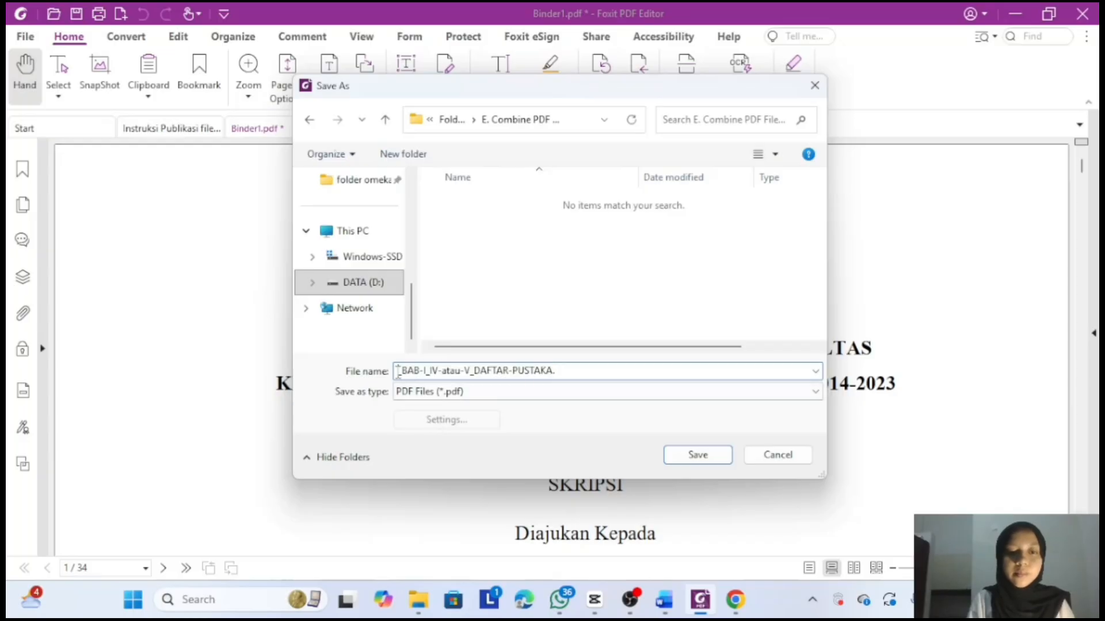
key(ctrl+v)
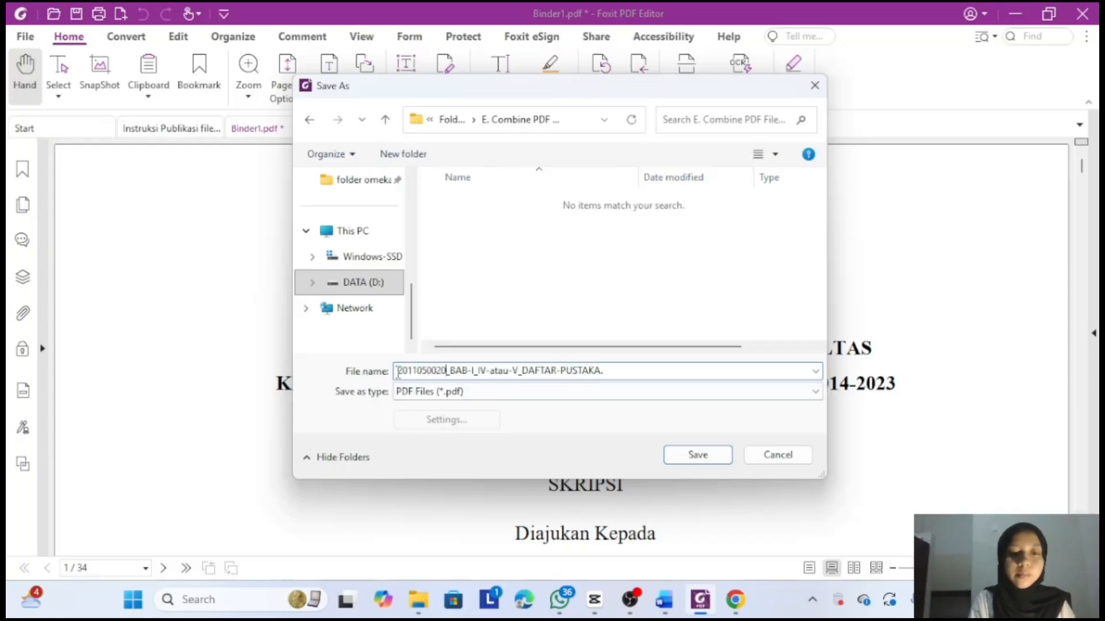
click(698, 454)
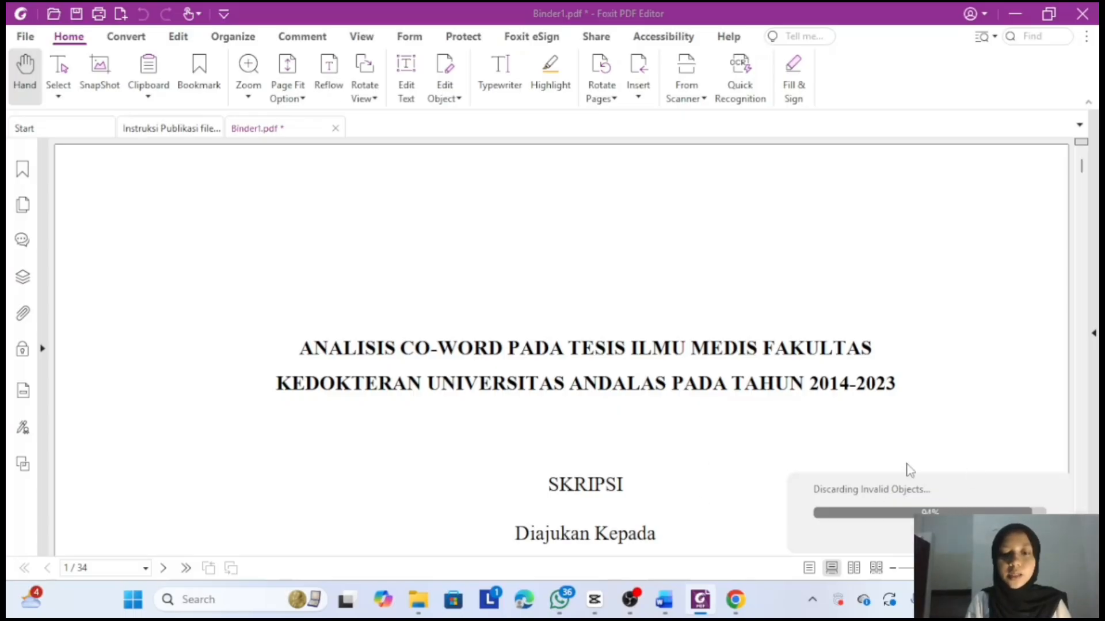
click(421, 611)
- Select BAB 2, BAB 3 and BAB 4 and send them to Combine files in Foxit PDF Editor
click(369, 539)
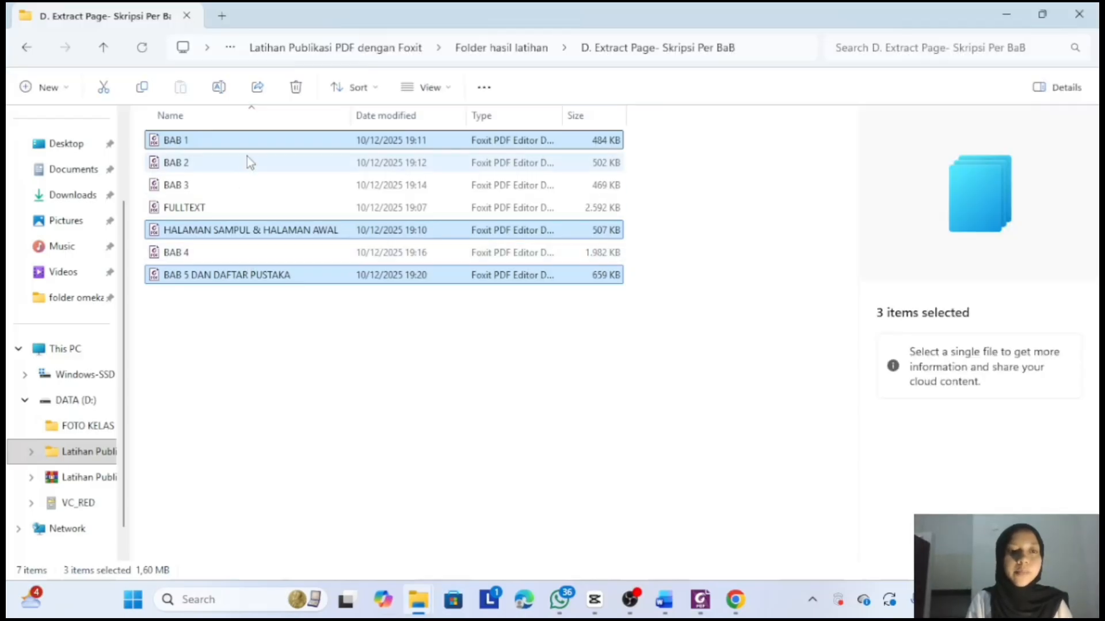
click(249, 161)
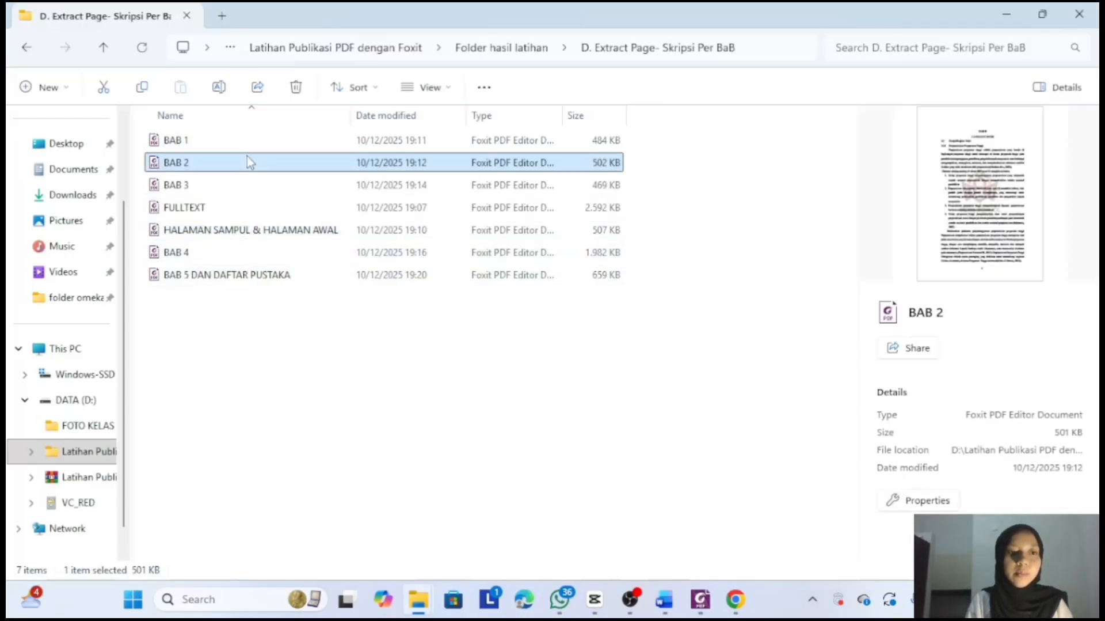
ctrl+click(277, 190)
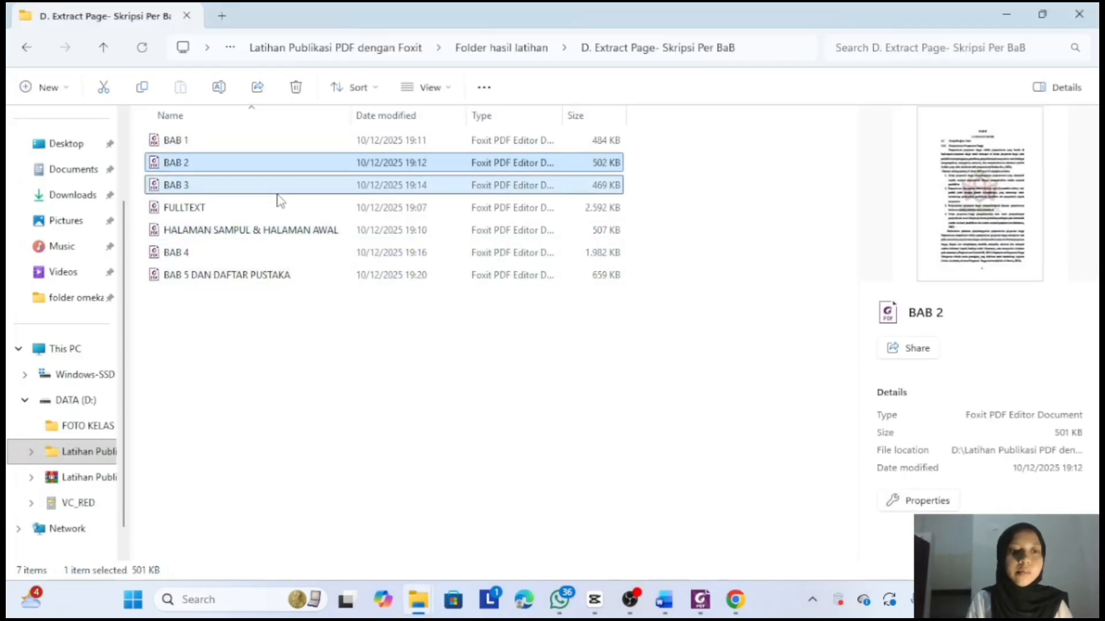
ctrl+click(256, 253)
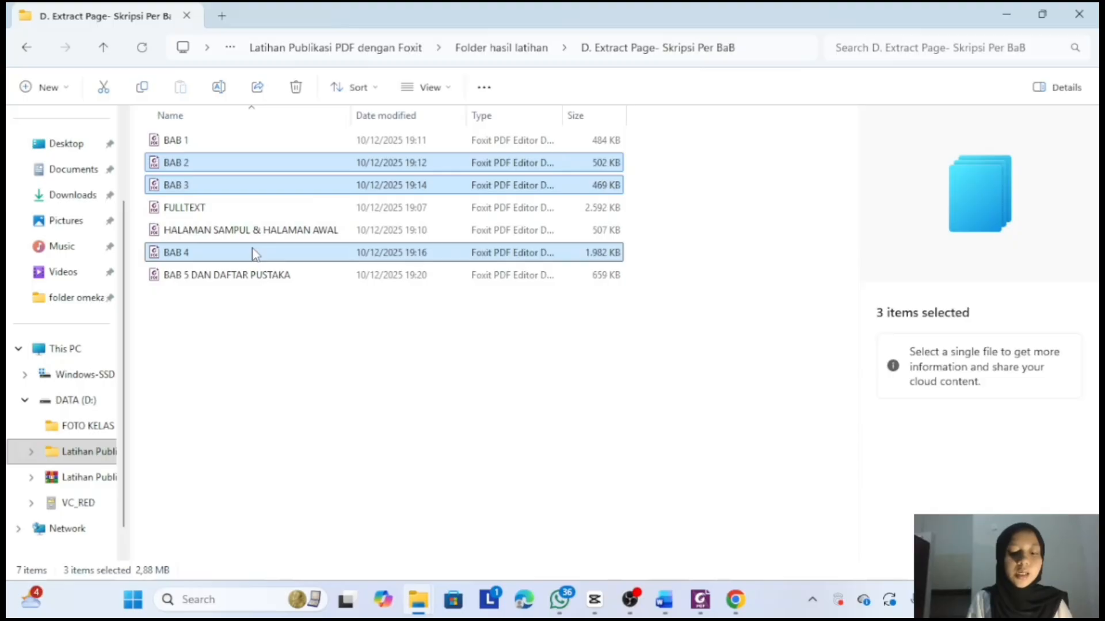
right_click(256, 253)
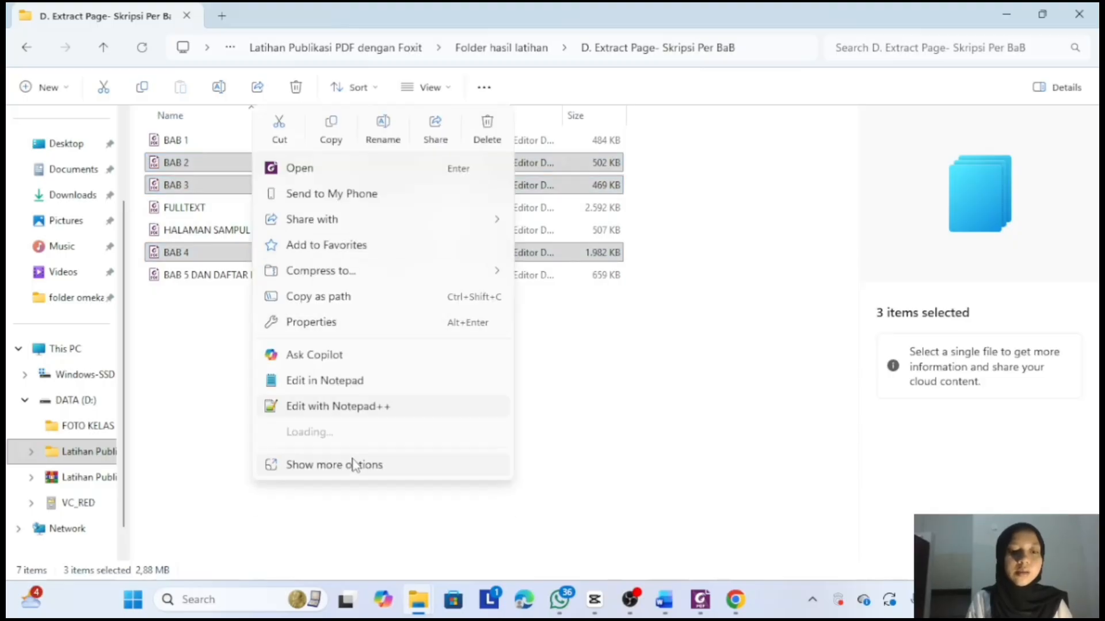
click(355, 464)
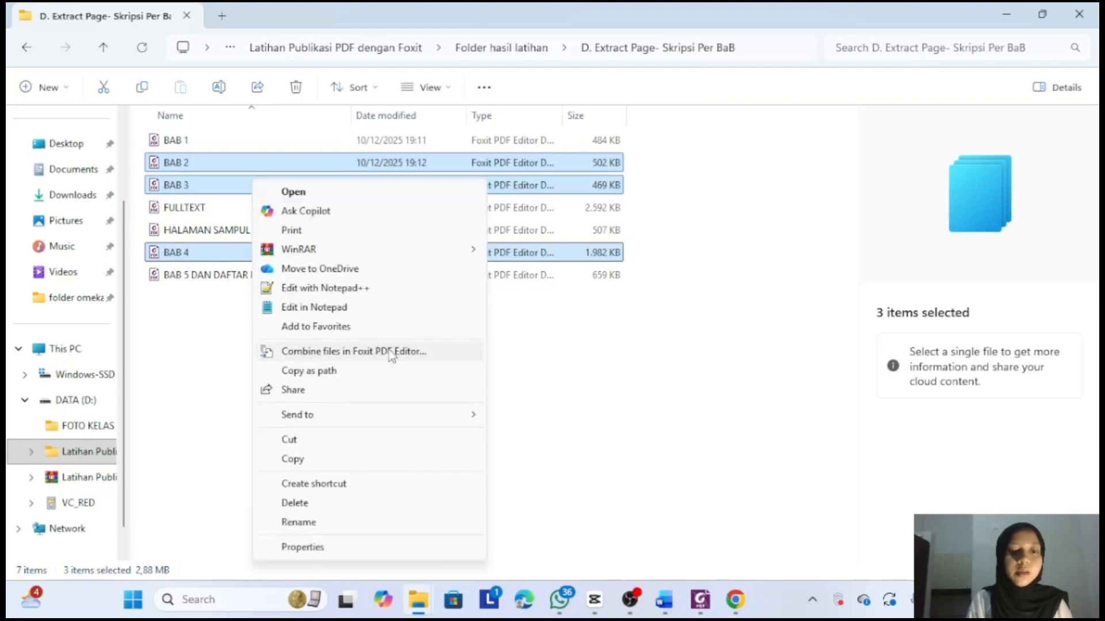
click(391, 352)
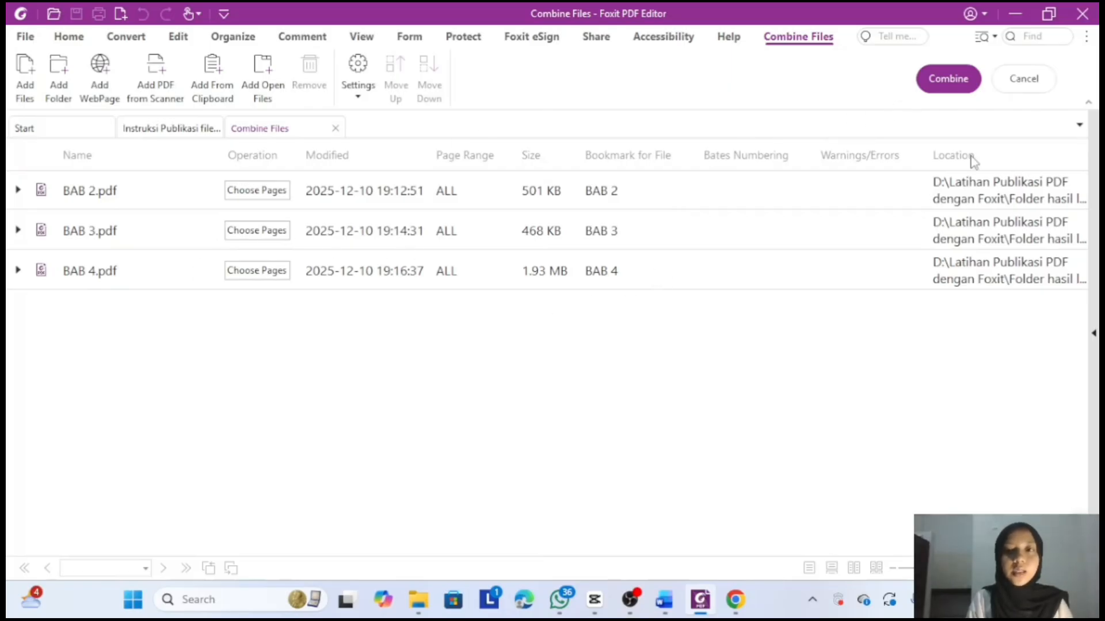
- Merge BAB 2, 3 and 4 into the 48-page Binder2.pdf and begin saving it
click(959, 92)
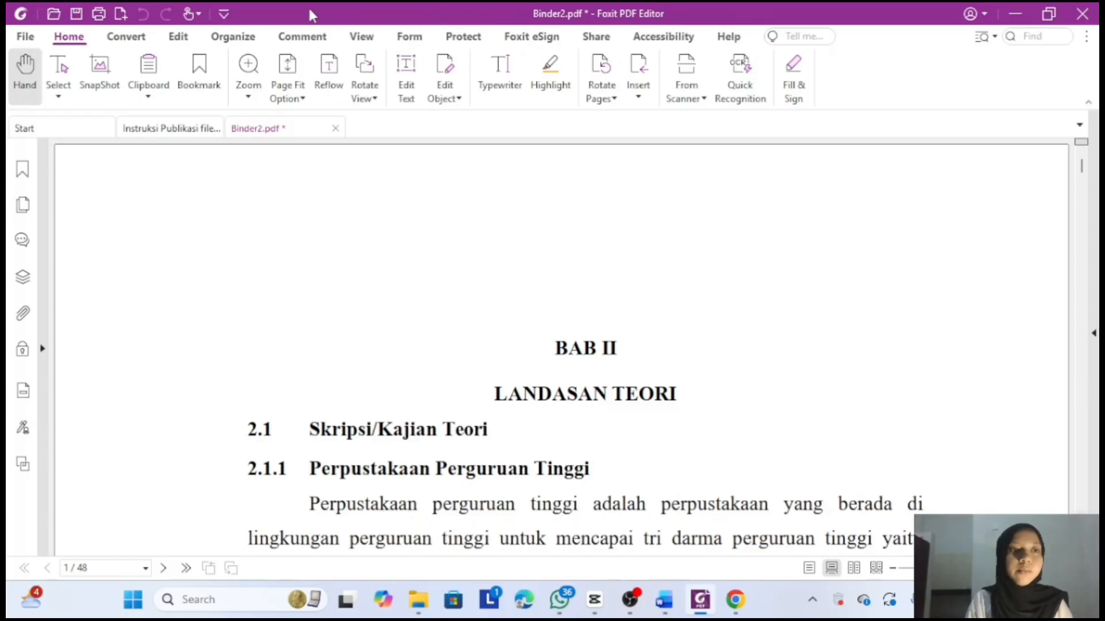
click(76, 14)
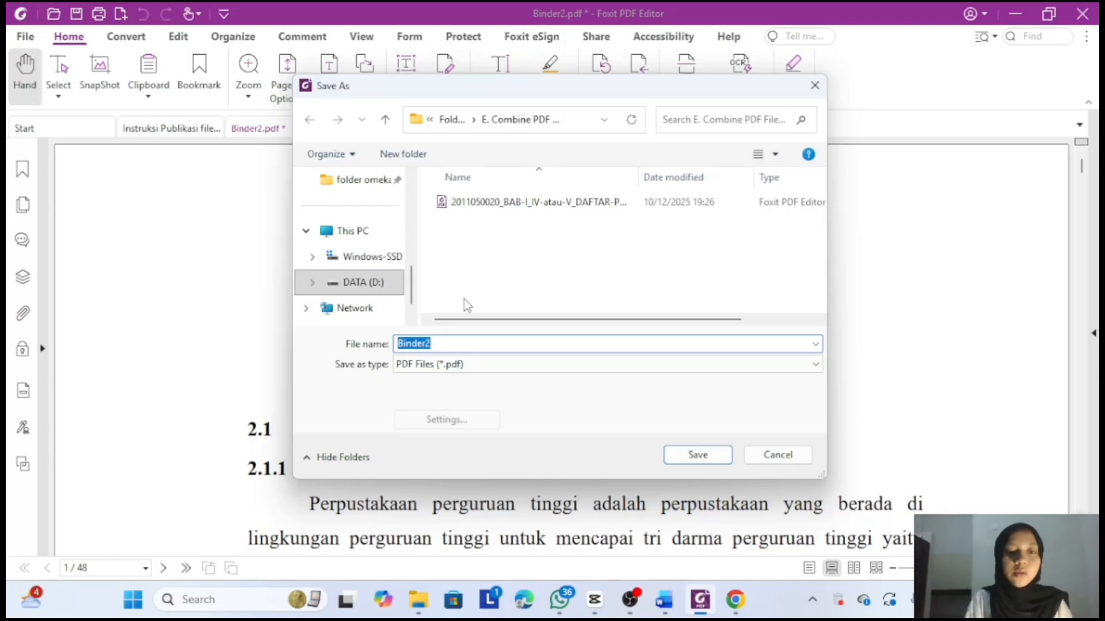
click(736, 599)
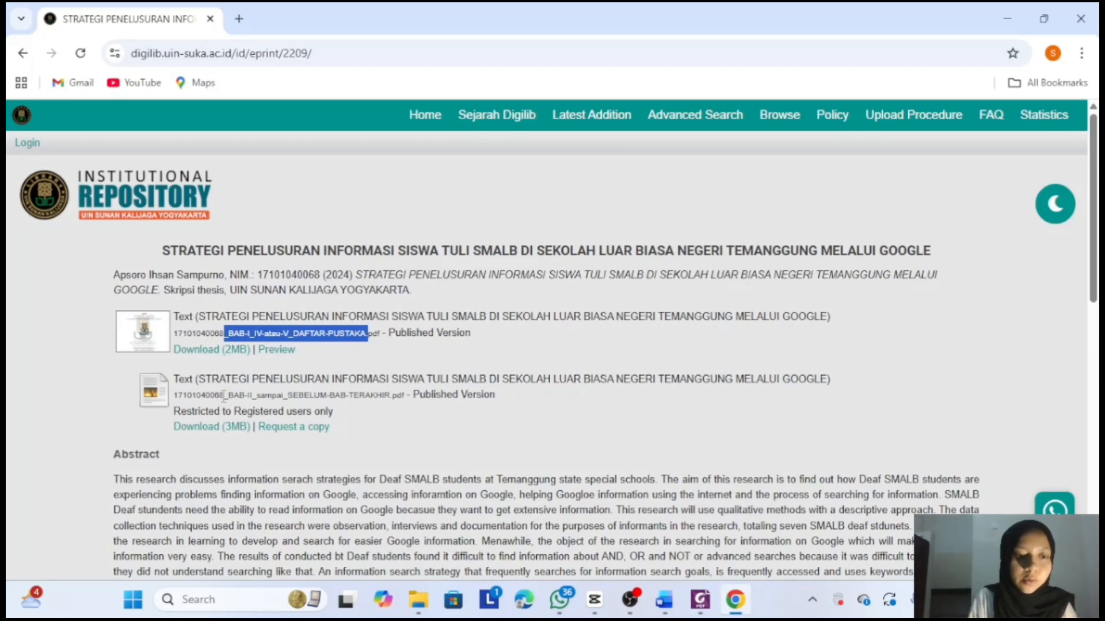
- Copy _BAB-II_sampai_SEBELUM-BAB-TERAKHIR from the second repository file name
drag(223, 395, 393, 402)
key(ctrl+c)
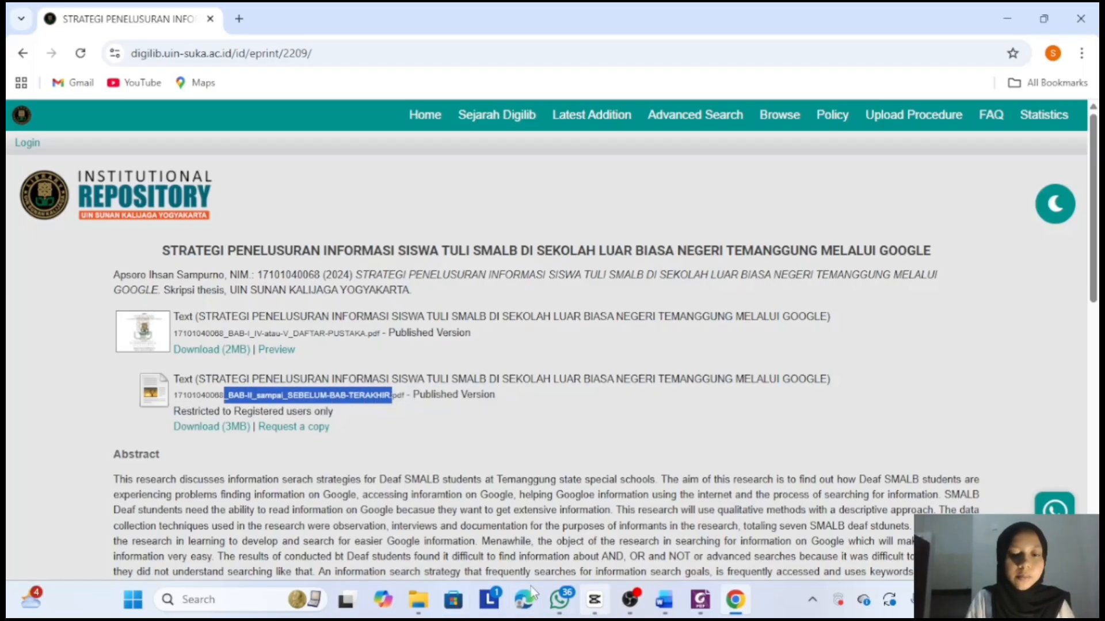
click(695, 608)
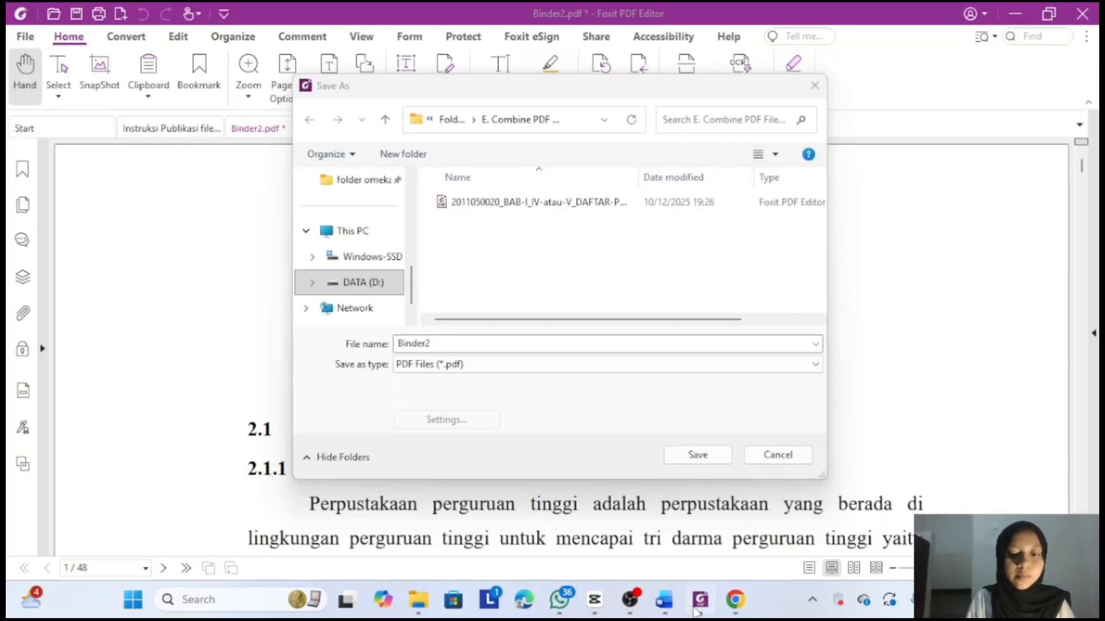
- Replace the Binder2 file name with _BAB-II_sampai_SEBELUM-BAB-TERAKHIR
click(467, 343)
key(BackSpace)
key(BackSpace)
key(BackSpace)
key(BackSpace)
key(BackSpace)
key(BackSpace)
key(BackSpace)
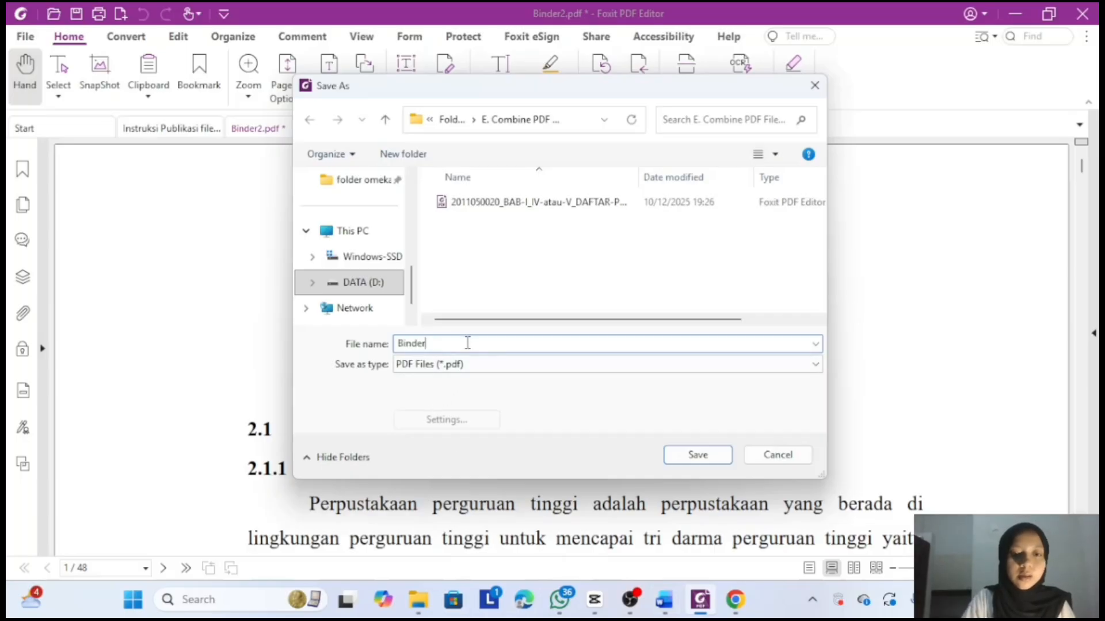
key(ctrl+v)
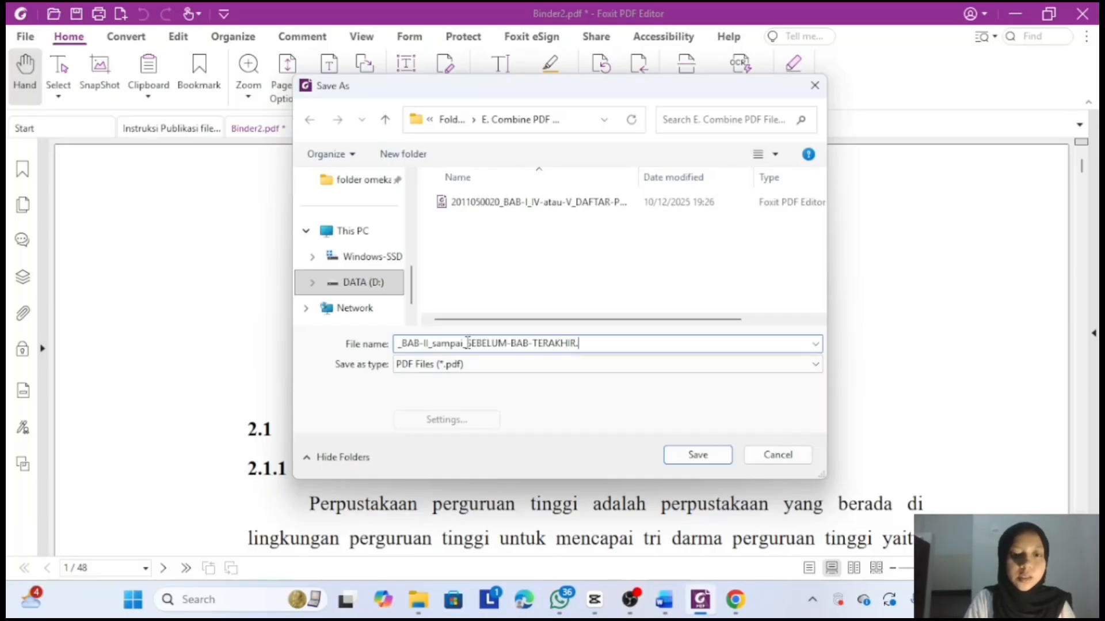
- Put the student number from Word at the start of the name and save
click(666, 612)
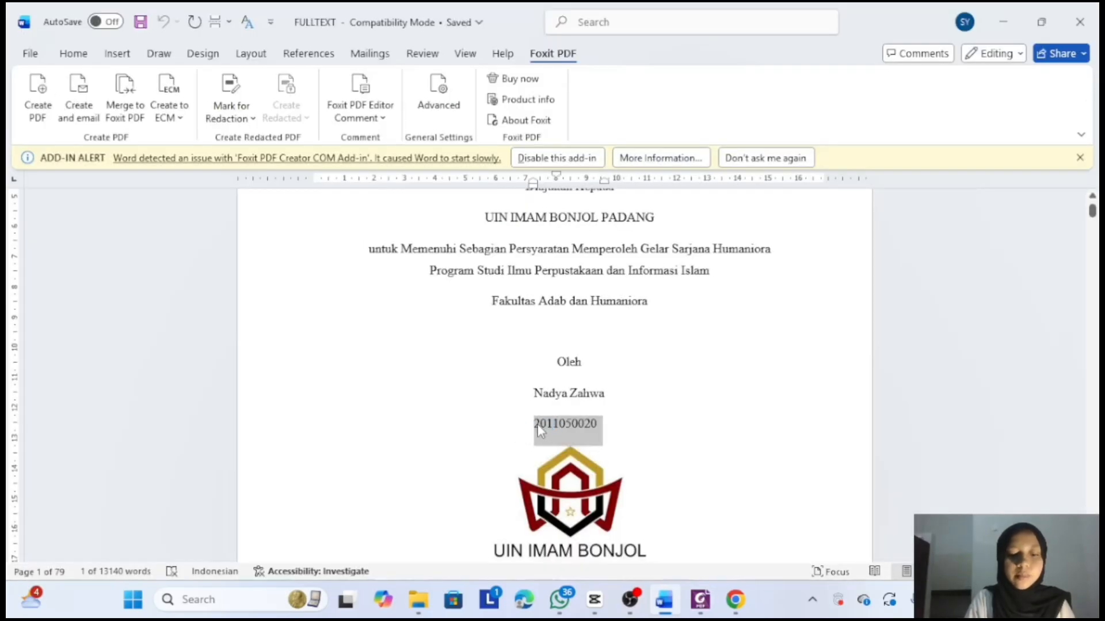
click(700, 602)
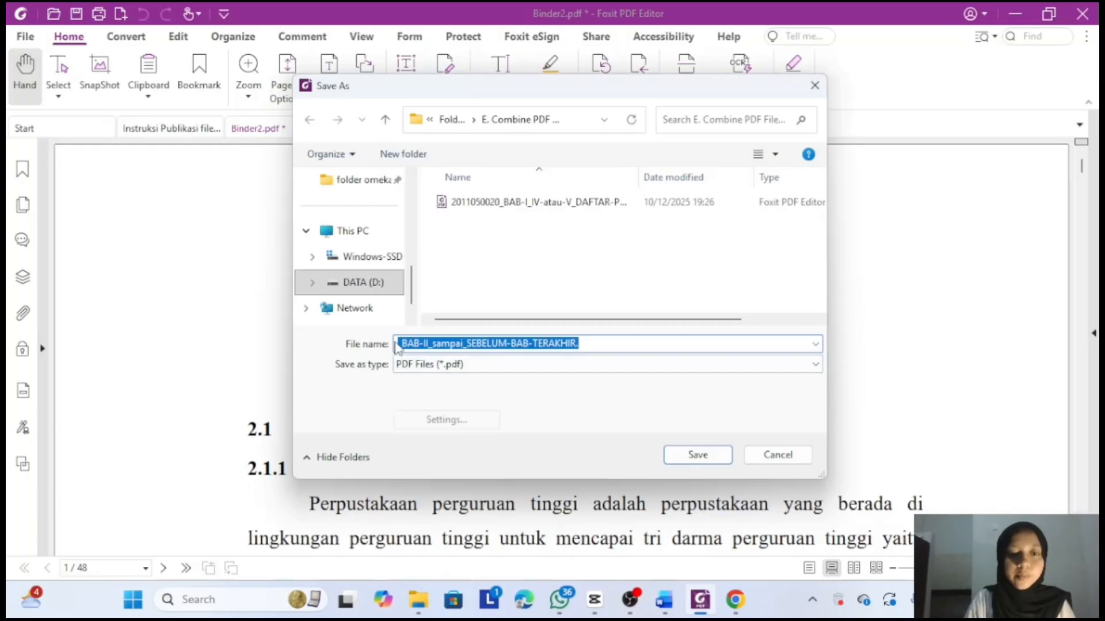
click(396, 343)
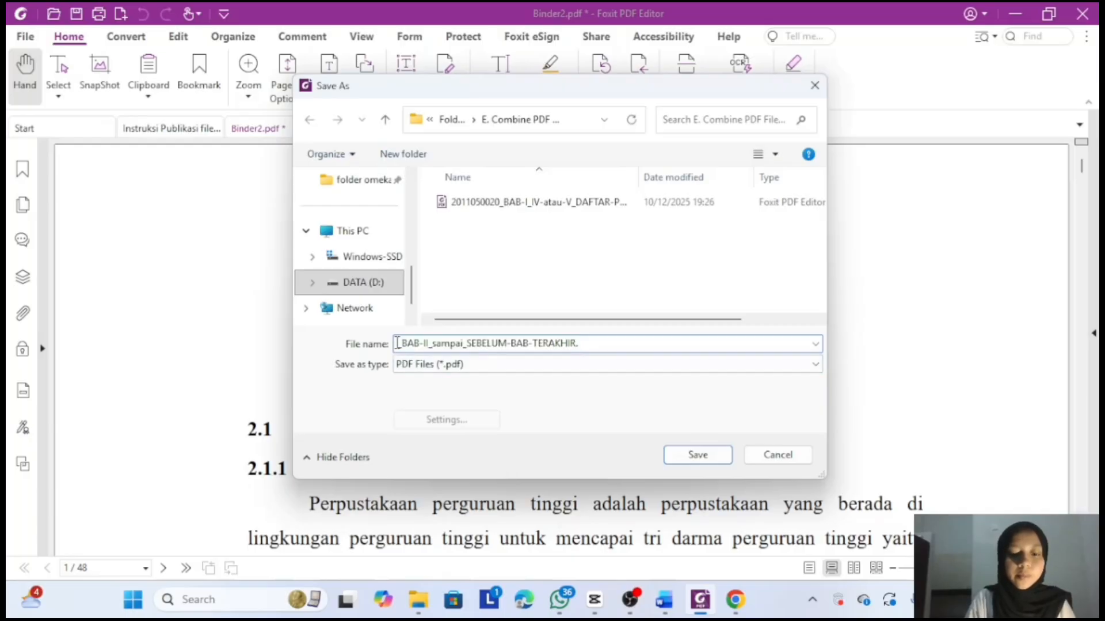
key(ctrl+v)
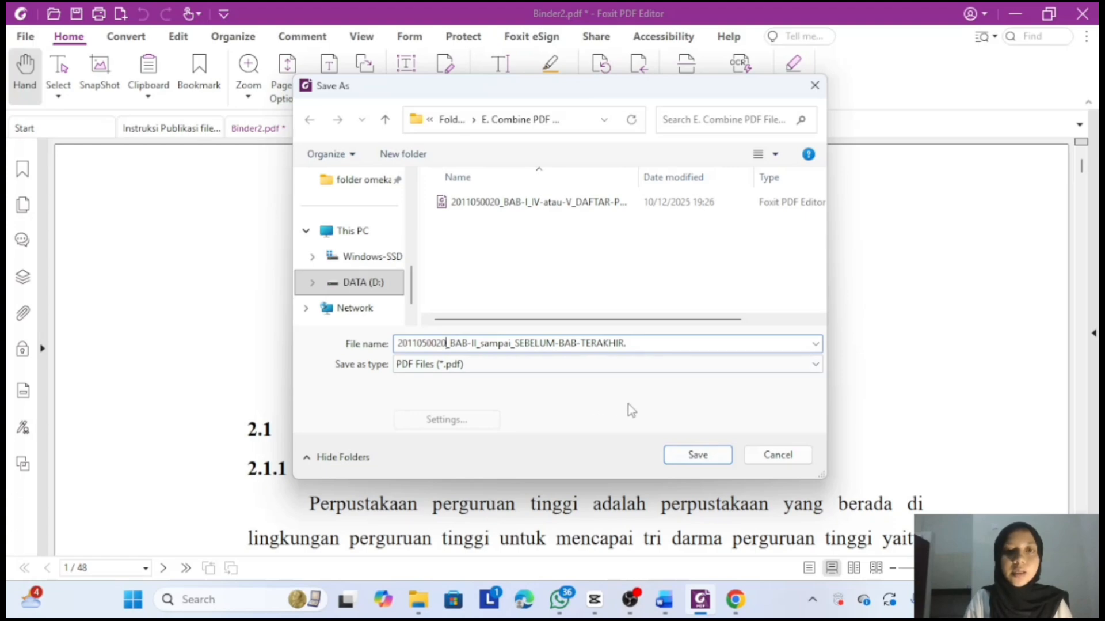
click(697, 454)
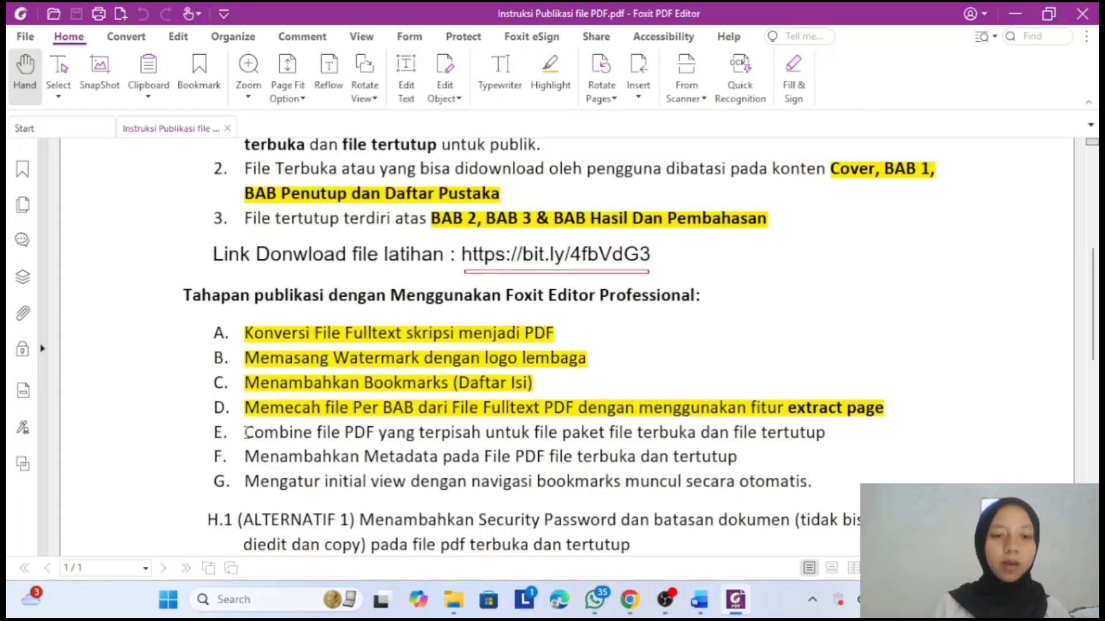
- Highlight the step E line in the instructions in yellow to mark it done
drag(246, 432, 891, 447)
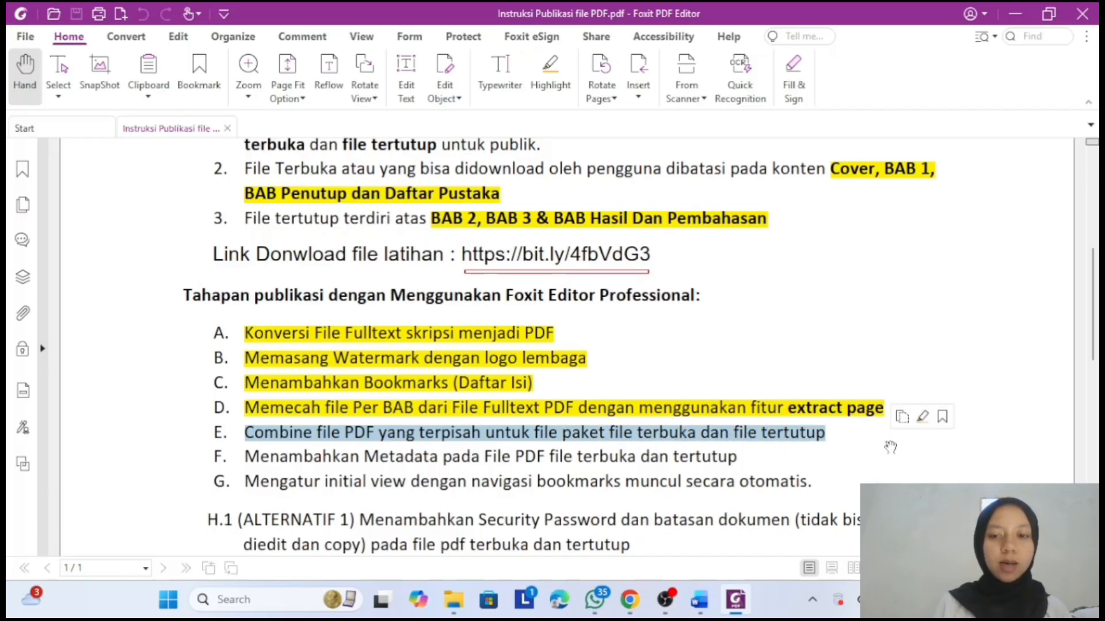
click(551, 75)
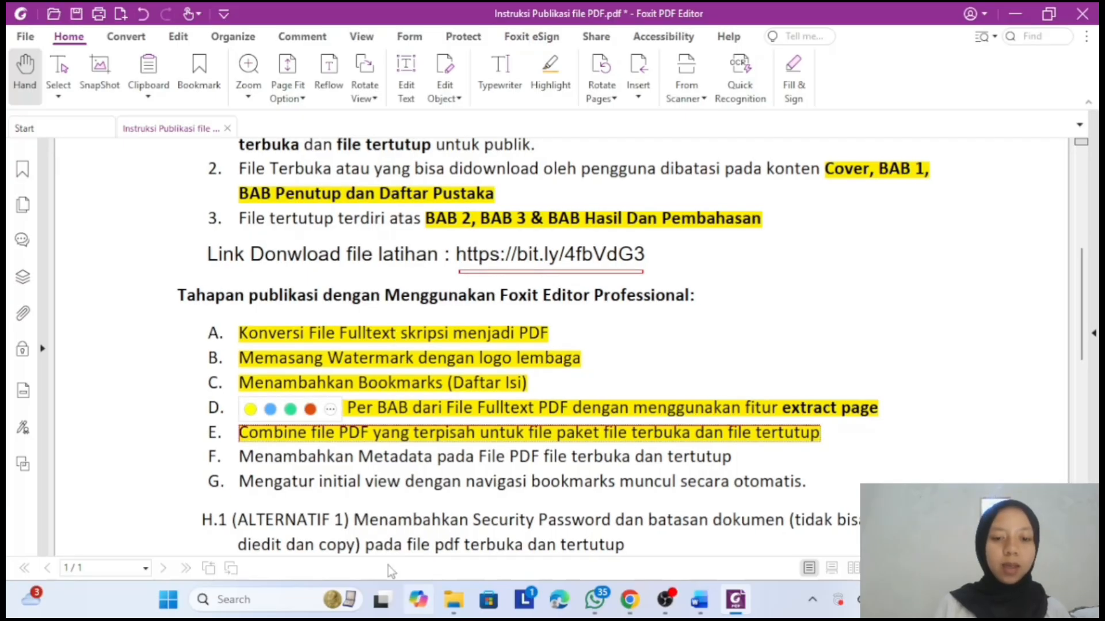
click(453, 604)
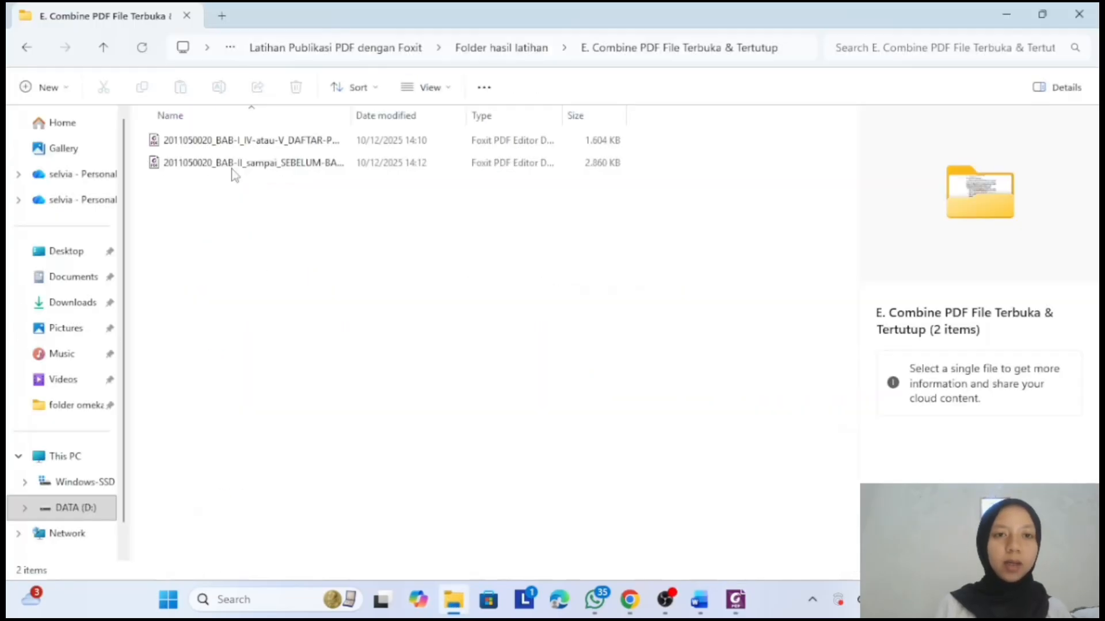
- Copy both merged PDFs into F. Metadata PDF File Terbuka dan Tertutup and open the first
click(233, 143)
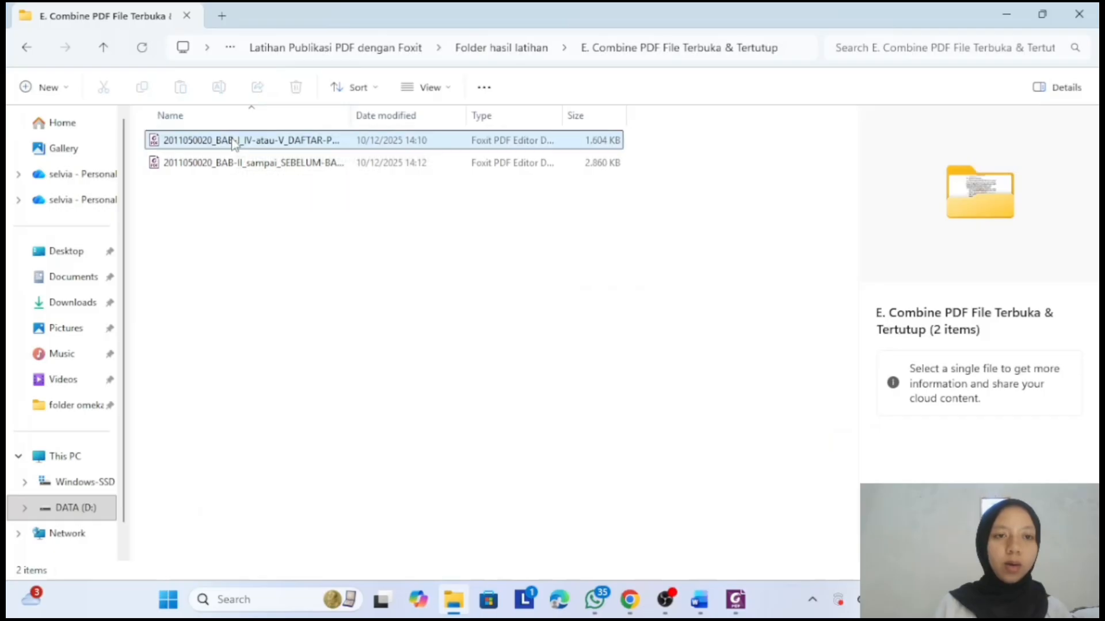
ctrl+click(238, 164)
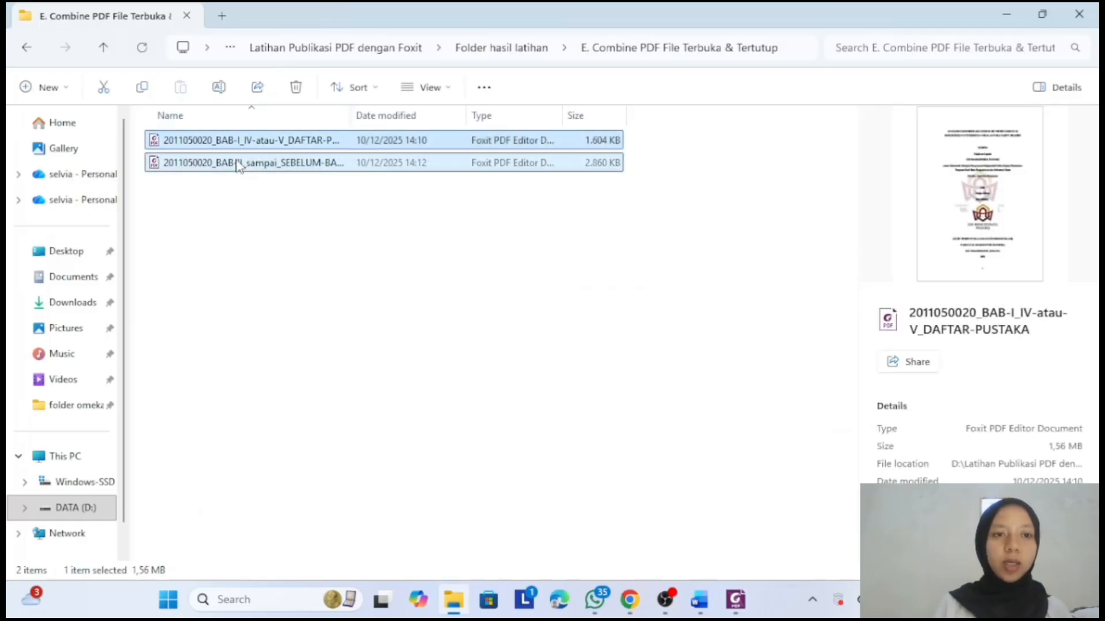
click(142, 87)
click(489, 50)
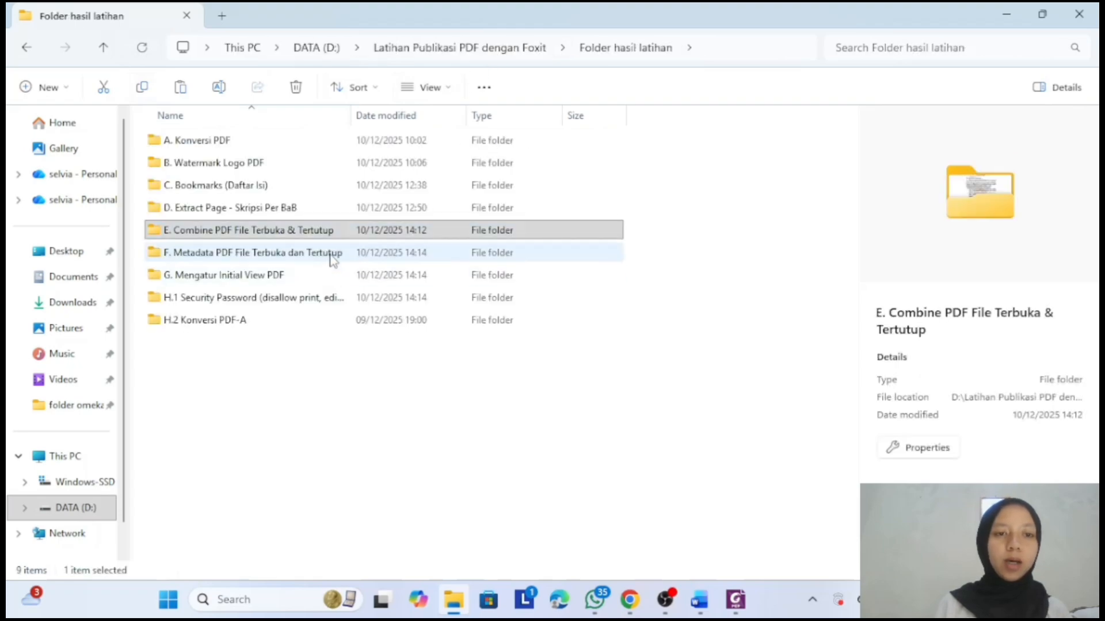
double_click(328, 251)
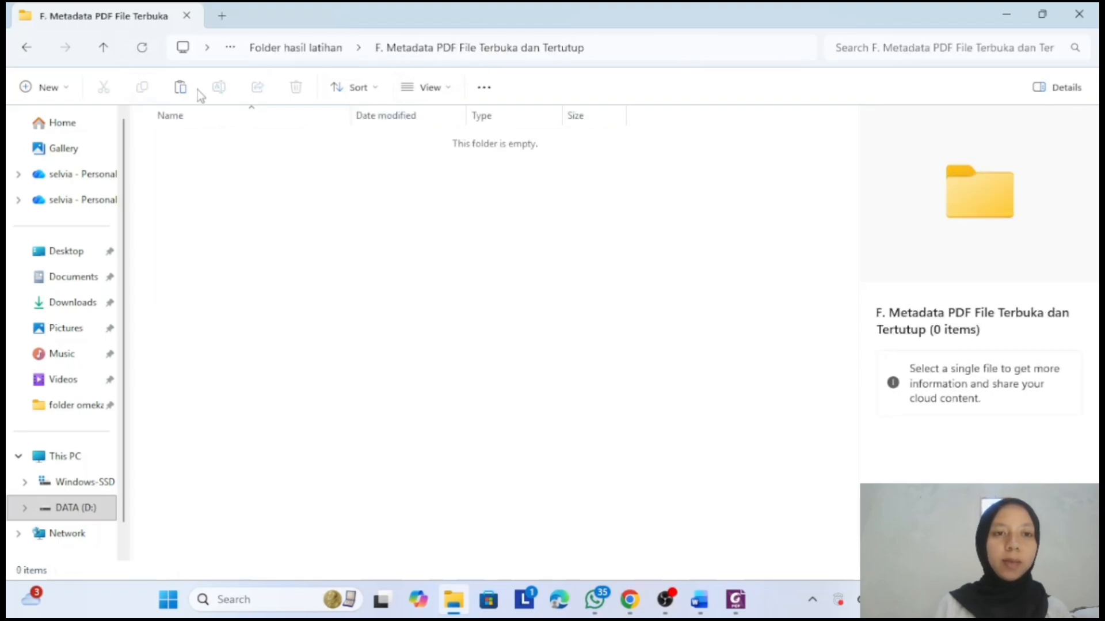
click(180, 88)
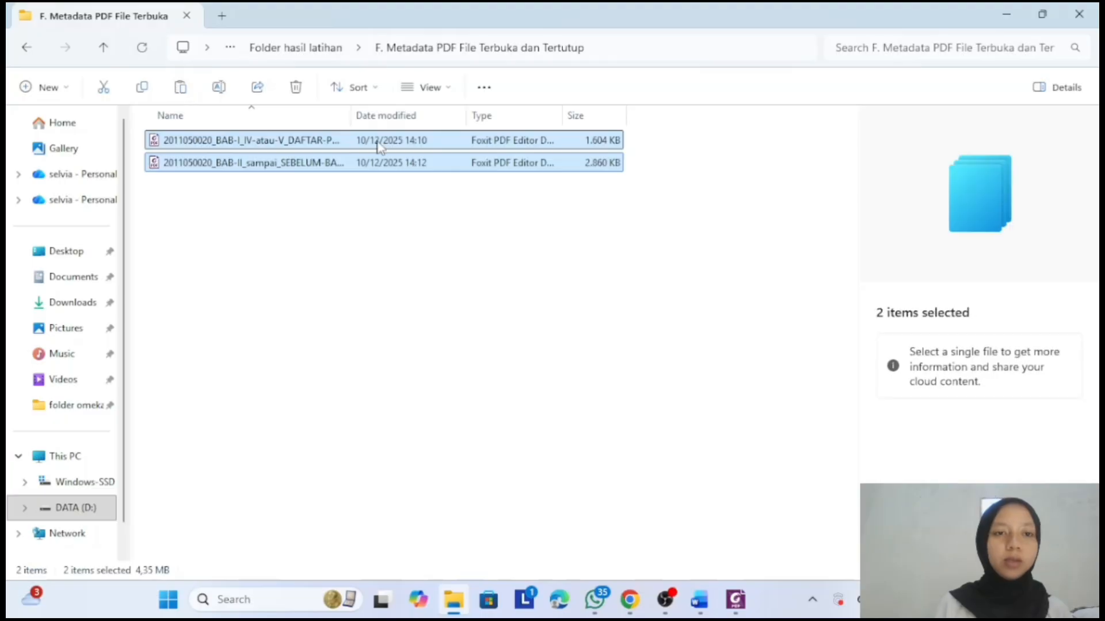
double_click(301, 140)
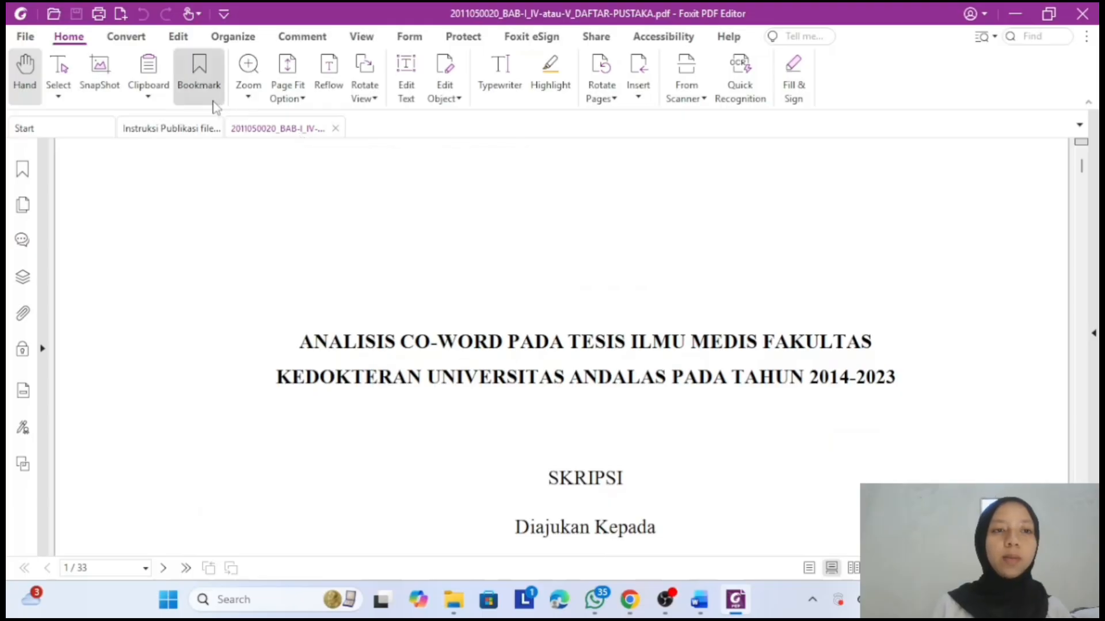
- Show the chapter PDF's Description properties, where Title, Subject, Author and Keywords are still empty
click(37, 41)
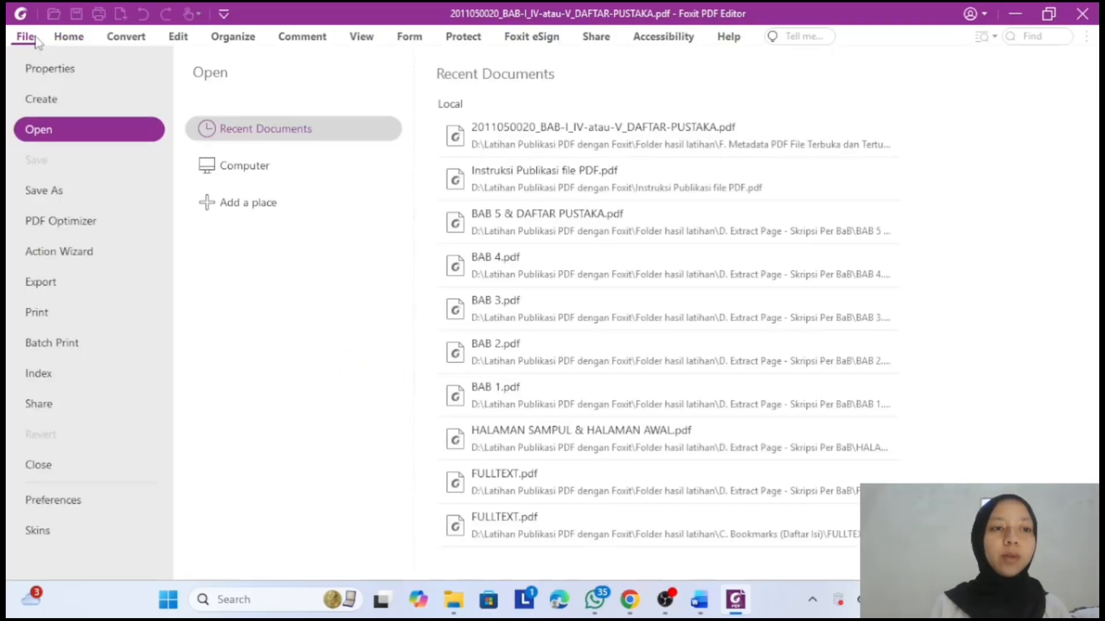
click(113, 67)
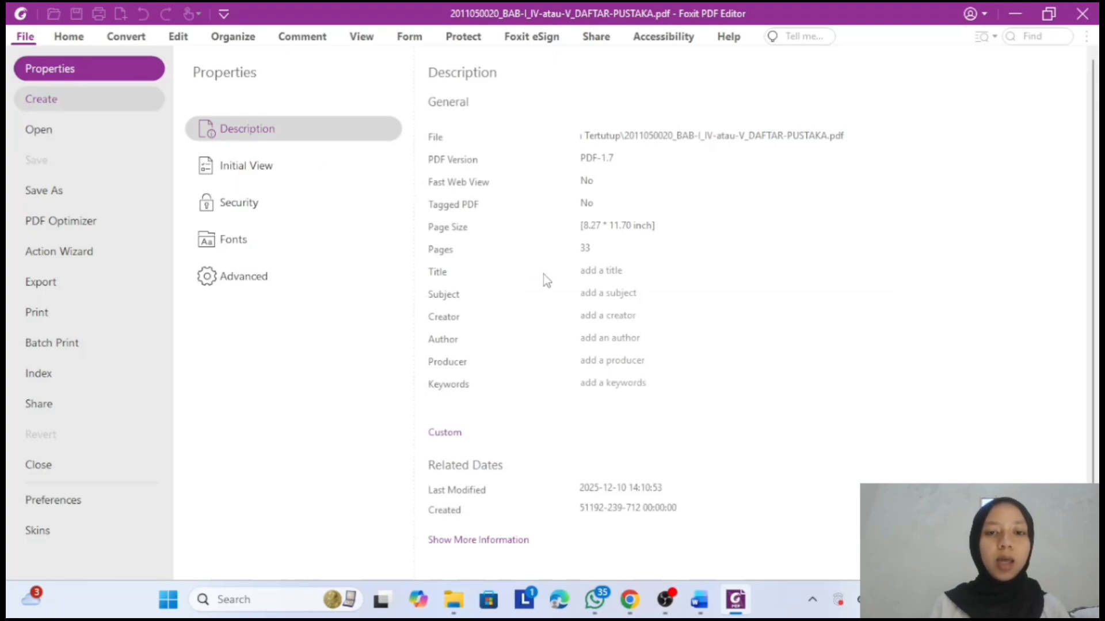
- Copy the two-line thesis title from the FULLTEXT document in Word, then return to Foxit's properties
click(699, 601)
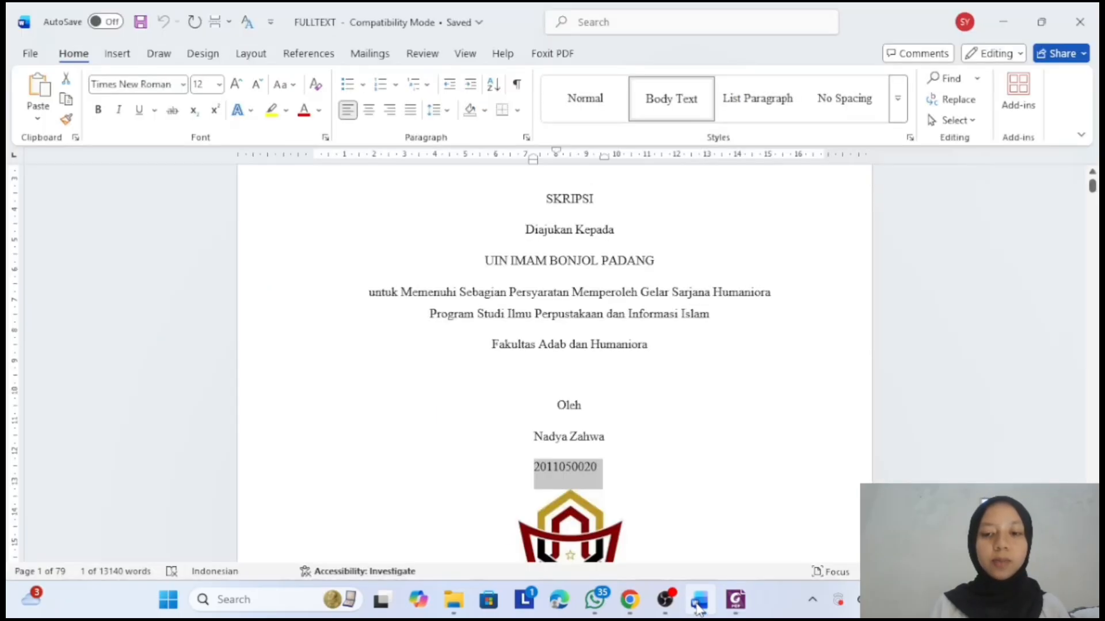
scroll(654, 357, up, 5)
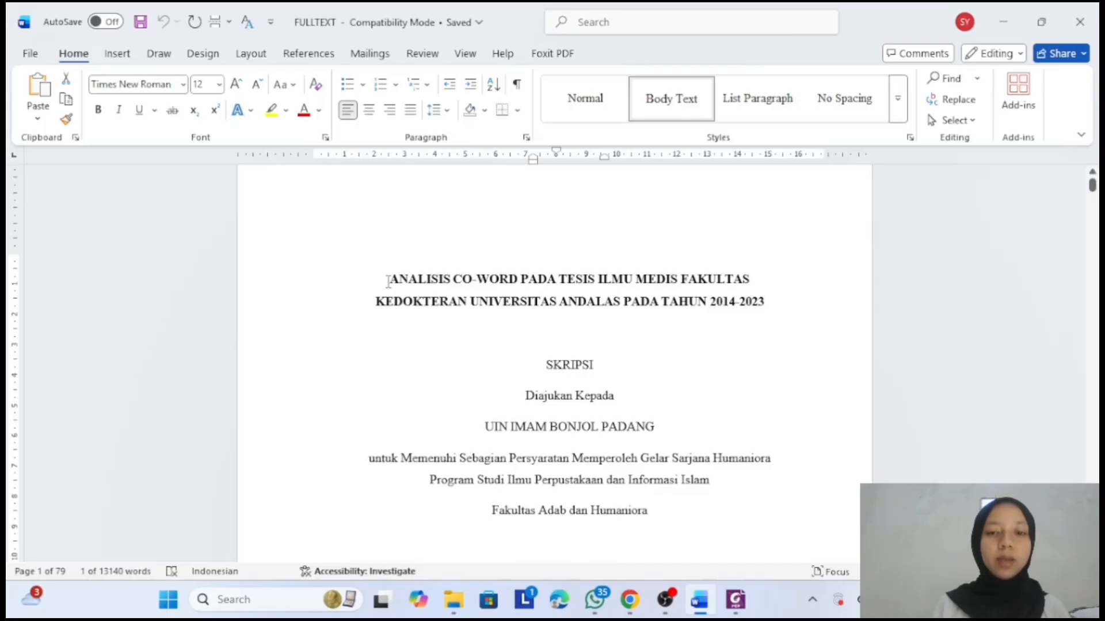
drag(386, 280, 769, 305)
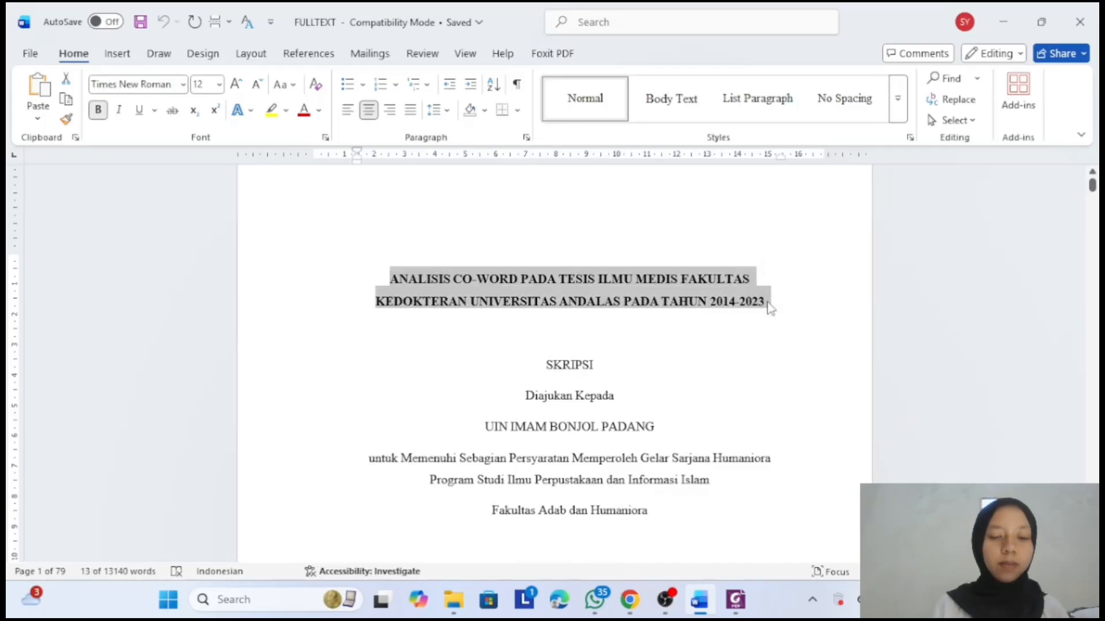
click(737, 600)
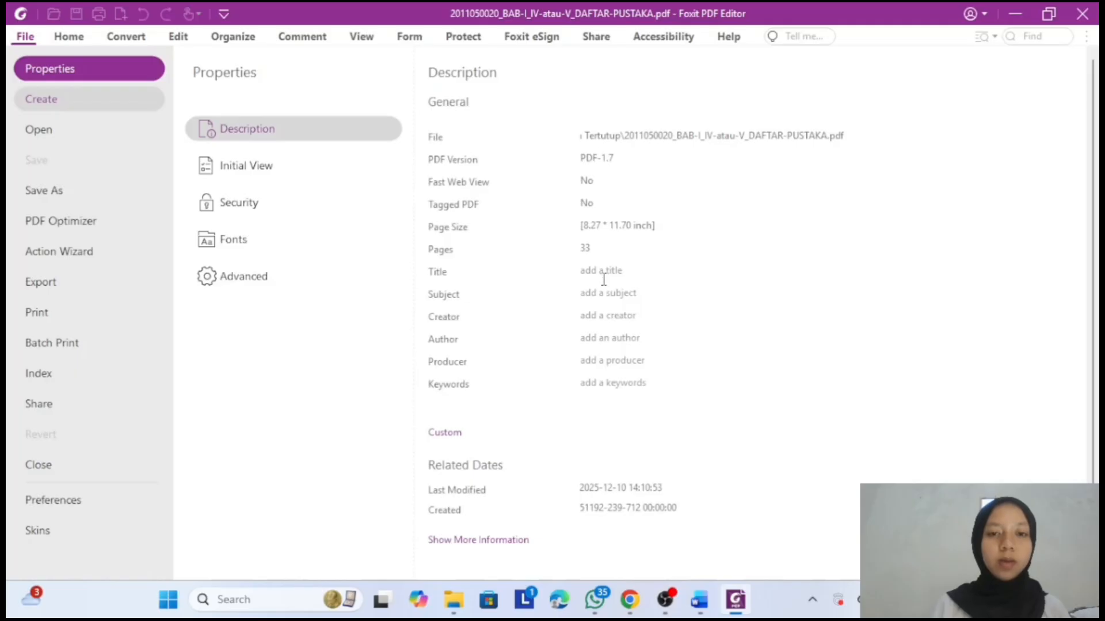
- Paste the title and fill Subject 'ILMU PERPUSTAKAAN; SKRIPSI', Creator 'MICROSOFT WORD 2019', author's name, Producer 'FOXIT EDITOR PROFESIONAL'
text(ANALISIS CO-WORD PADA TESIS ILMU MEDIS FAKULTAS)
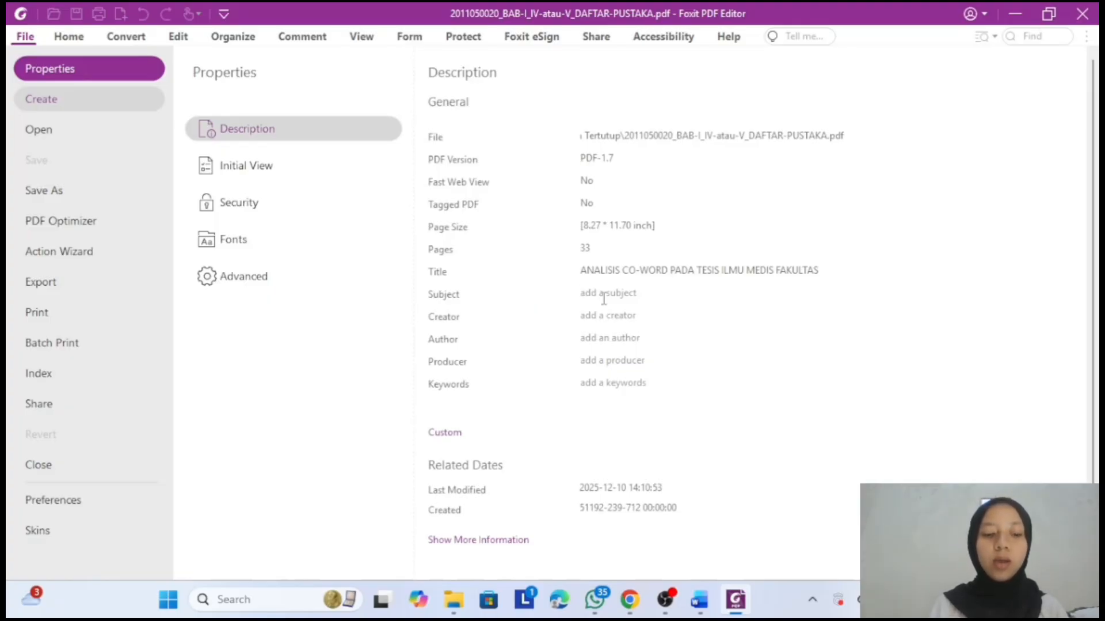
click(604, 299)
text(ILMU )
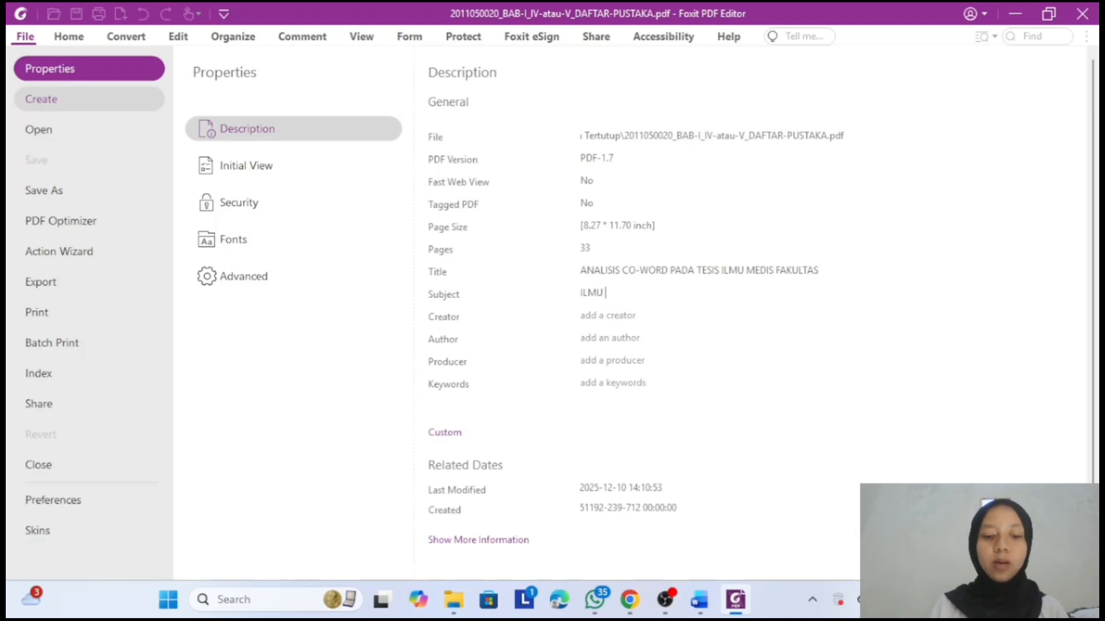
text(PERPUST)
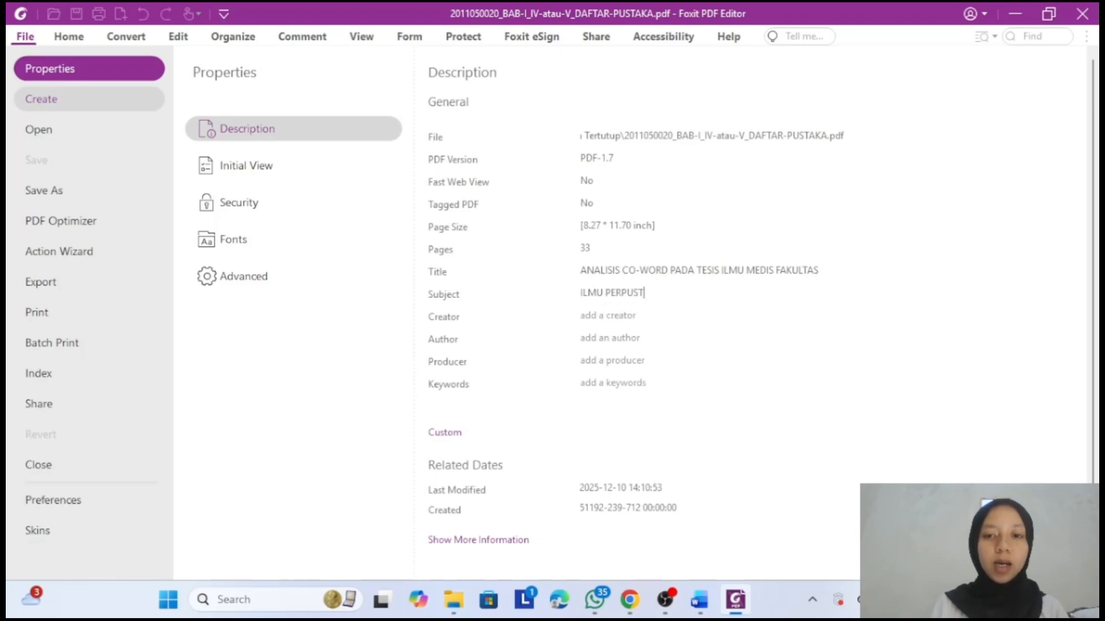
text(AKAAN)
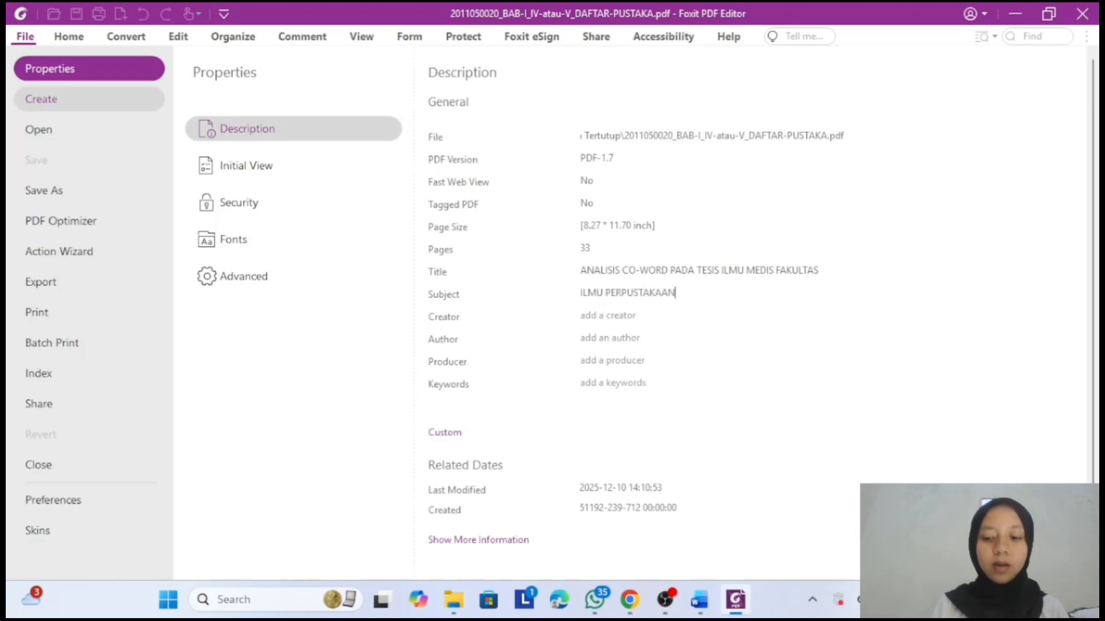
text(; )
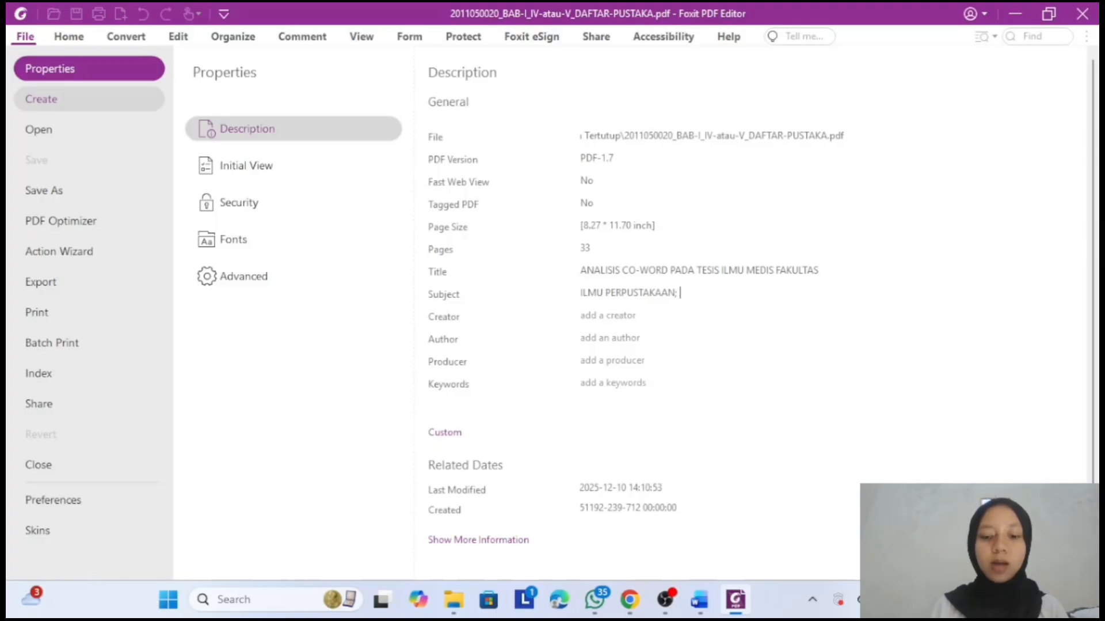
text(SKR)
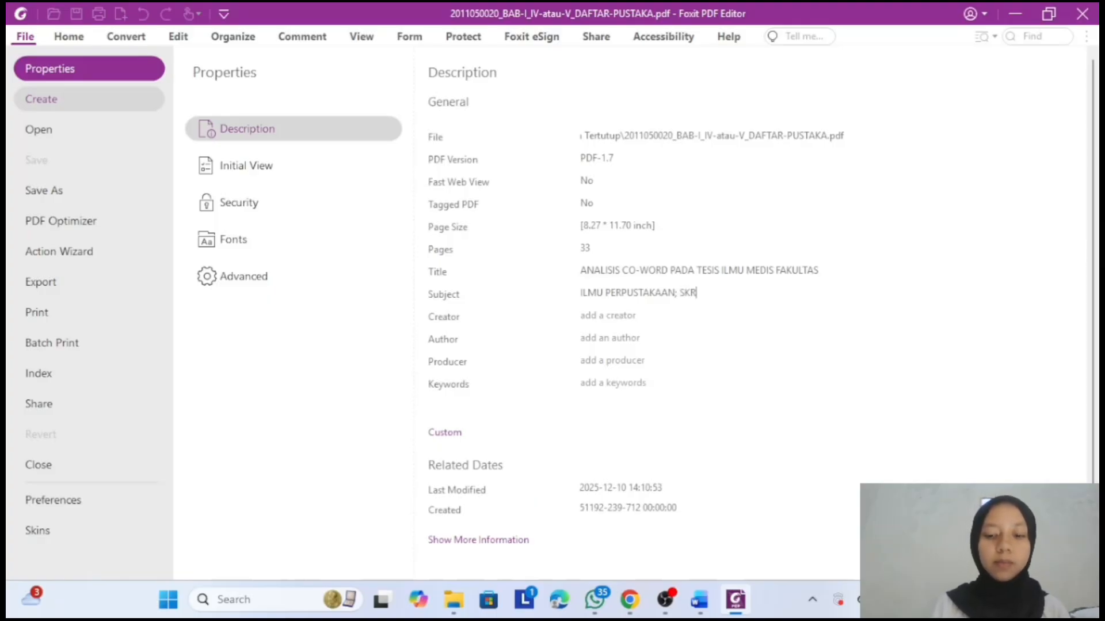
text(IPSI)
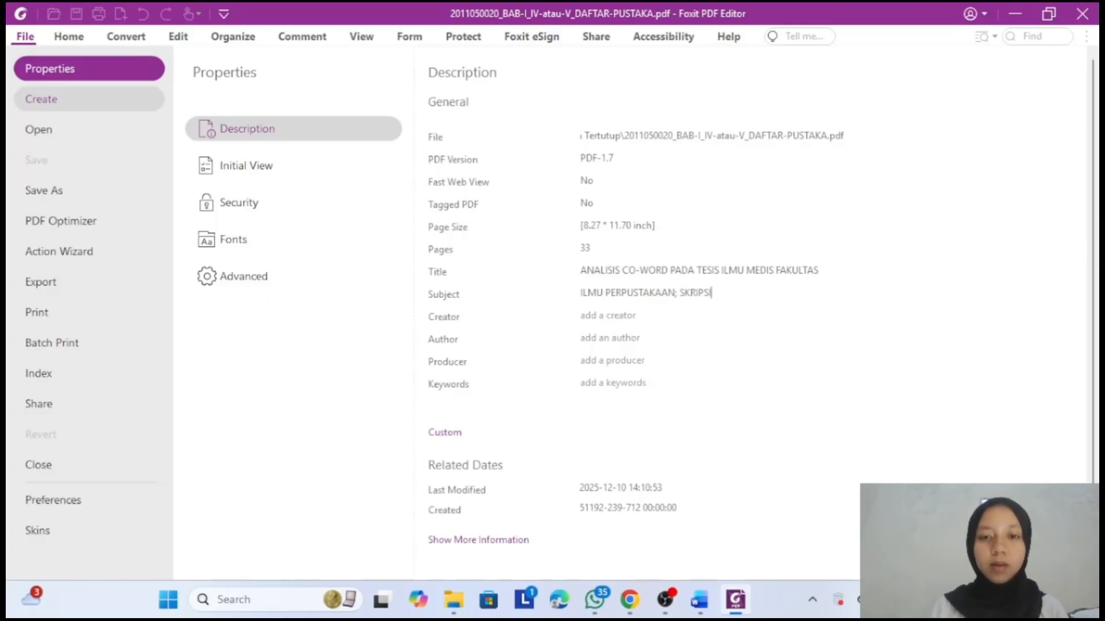
click(583, 311)
text(MICRO)
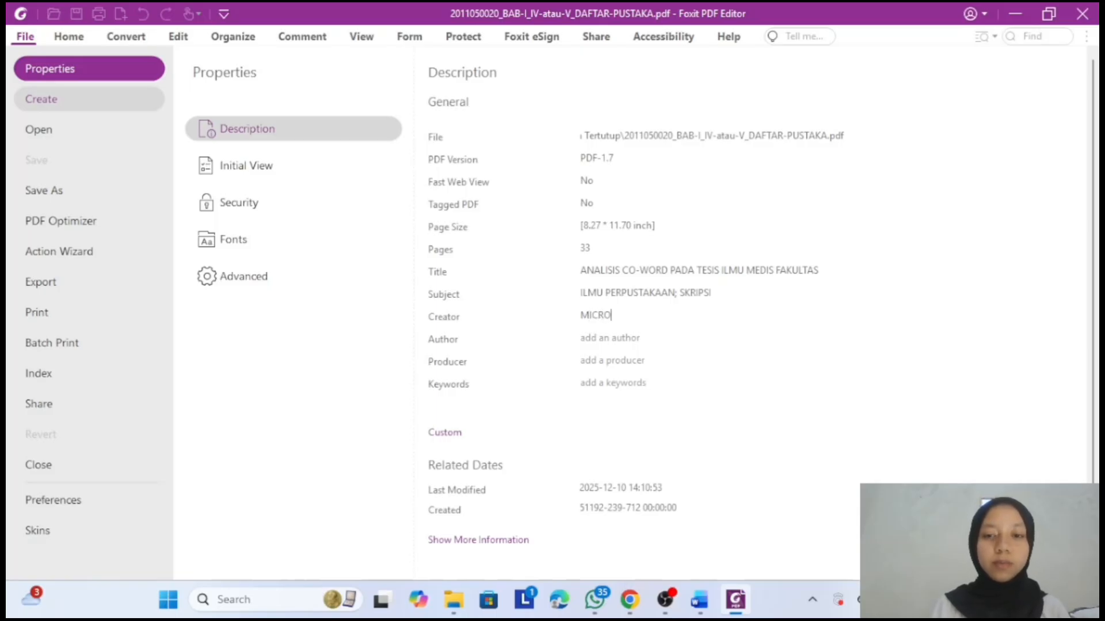
text(SOFT)
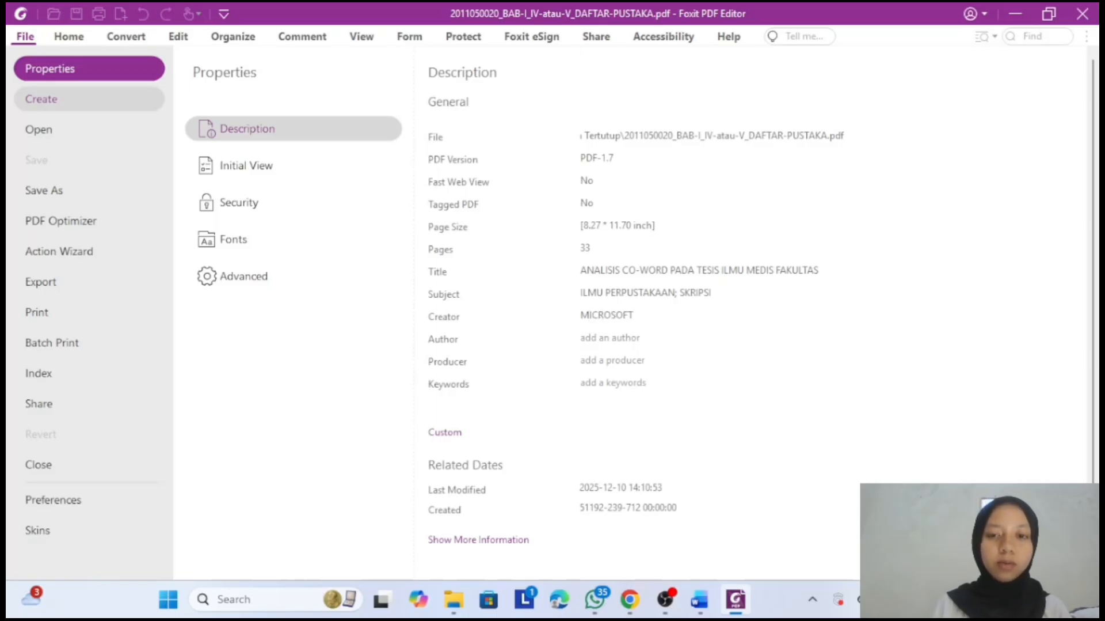
text( WORD)
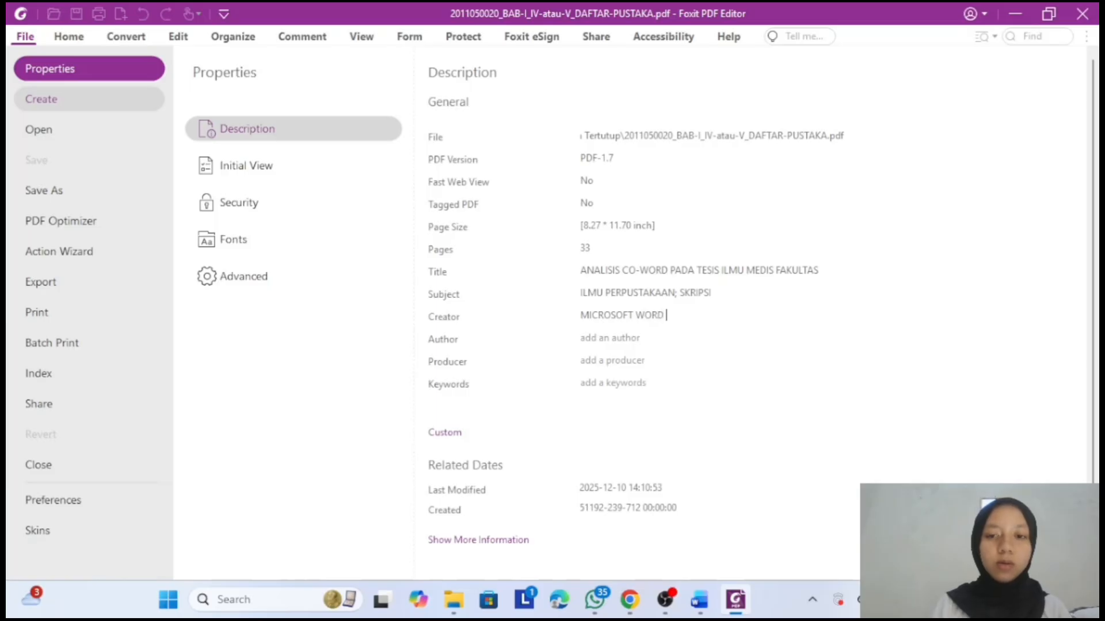
text( 2019)
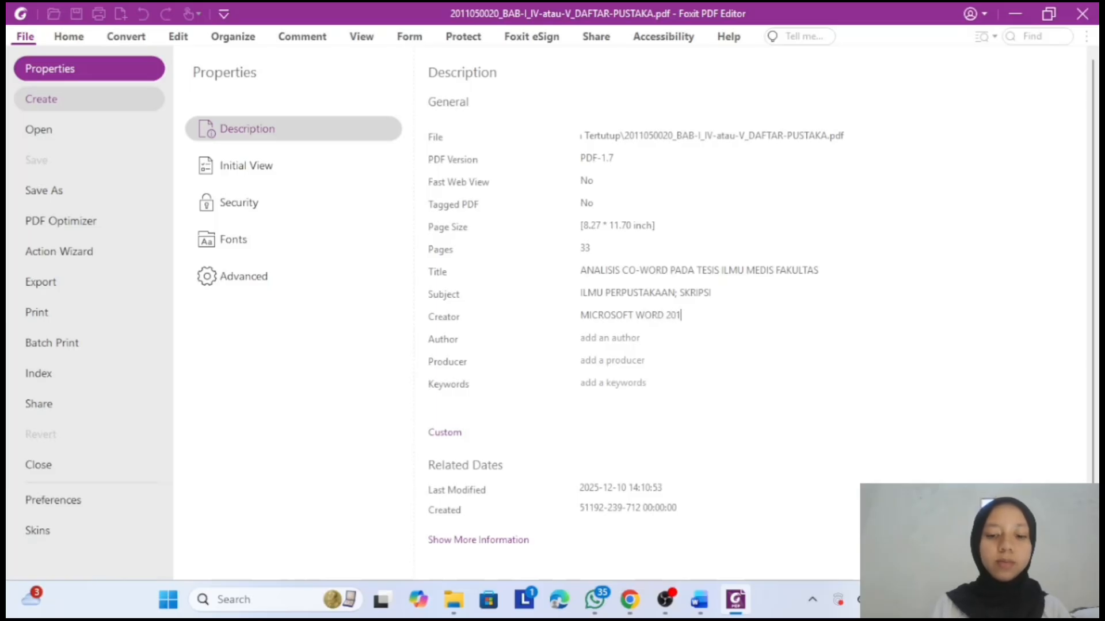
click(641, 338)
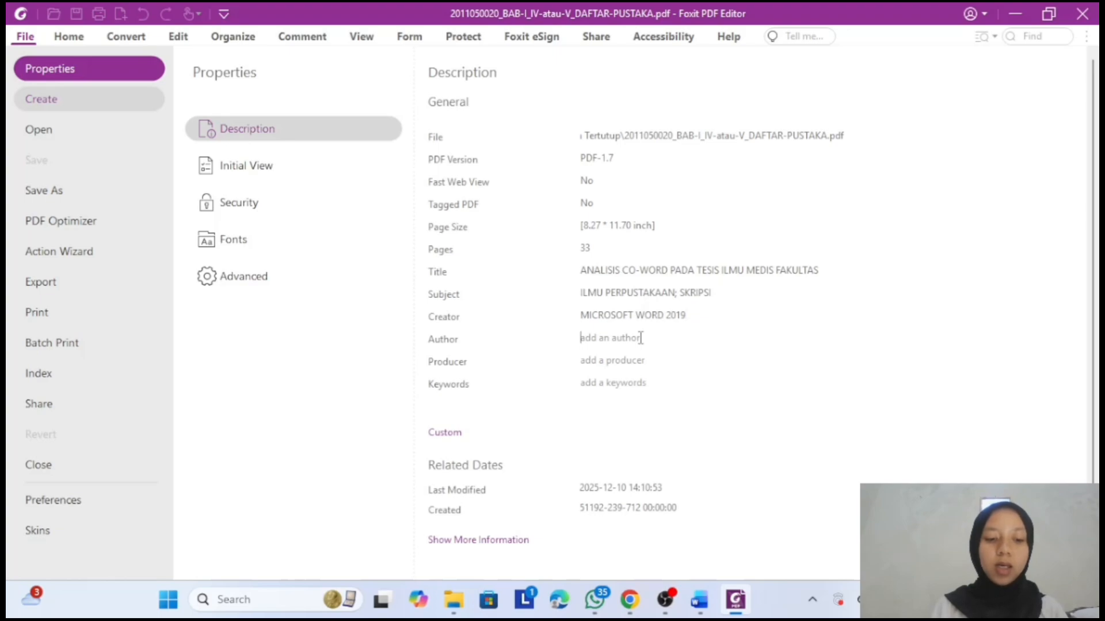
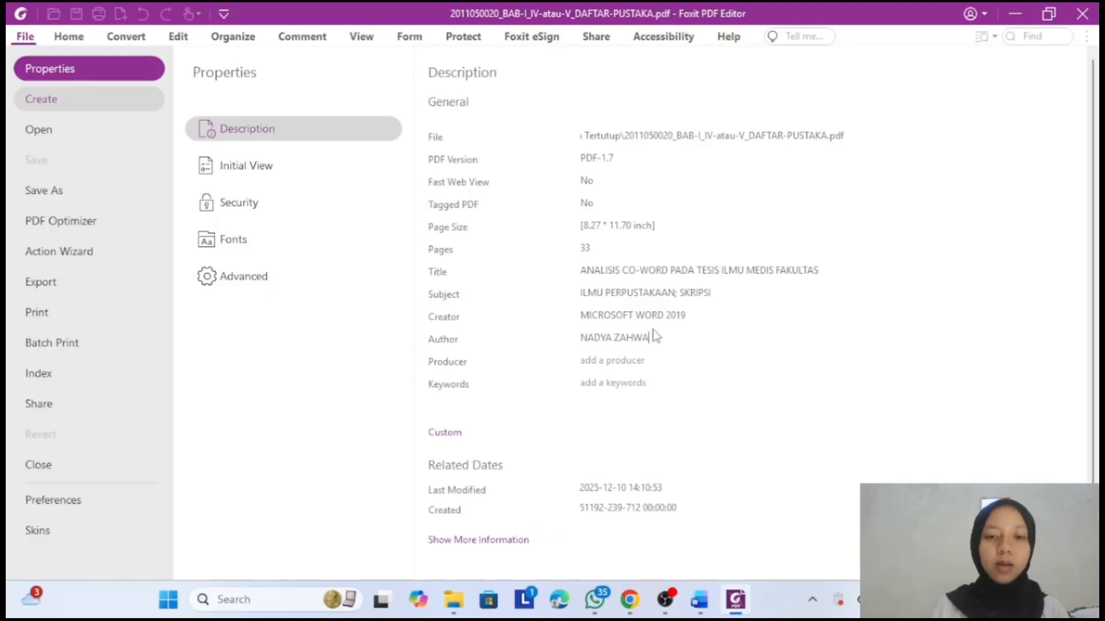
click(630, 367)
text(FOX)
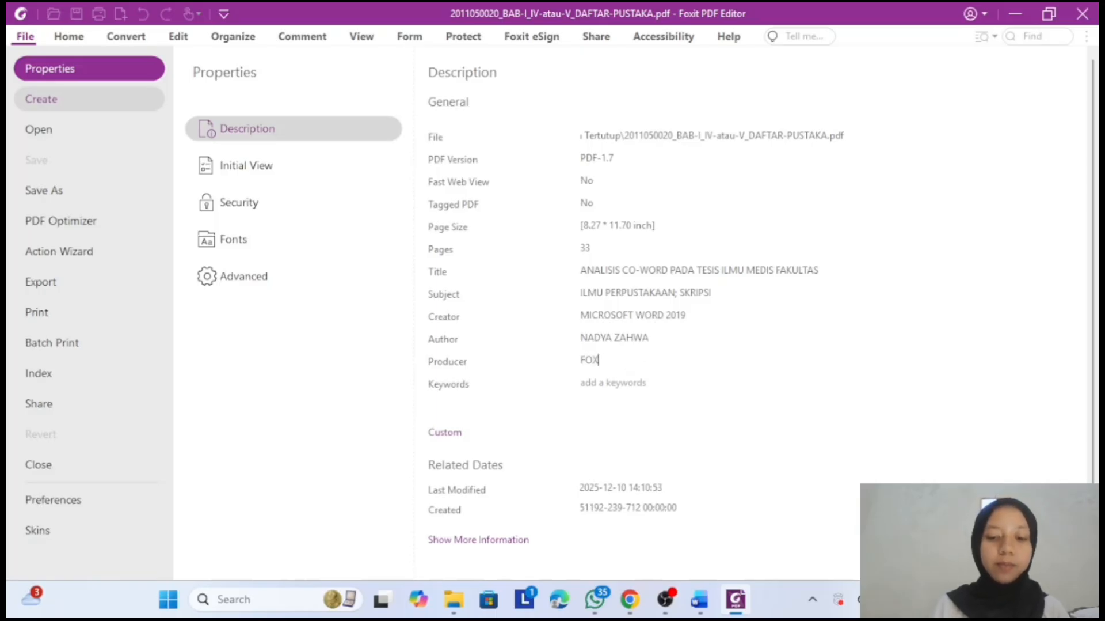
text(IT)
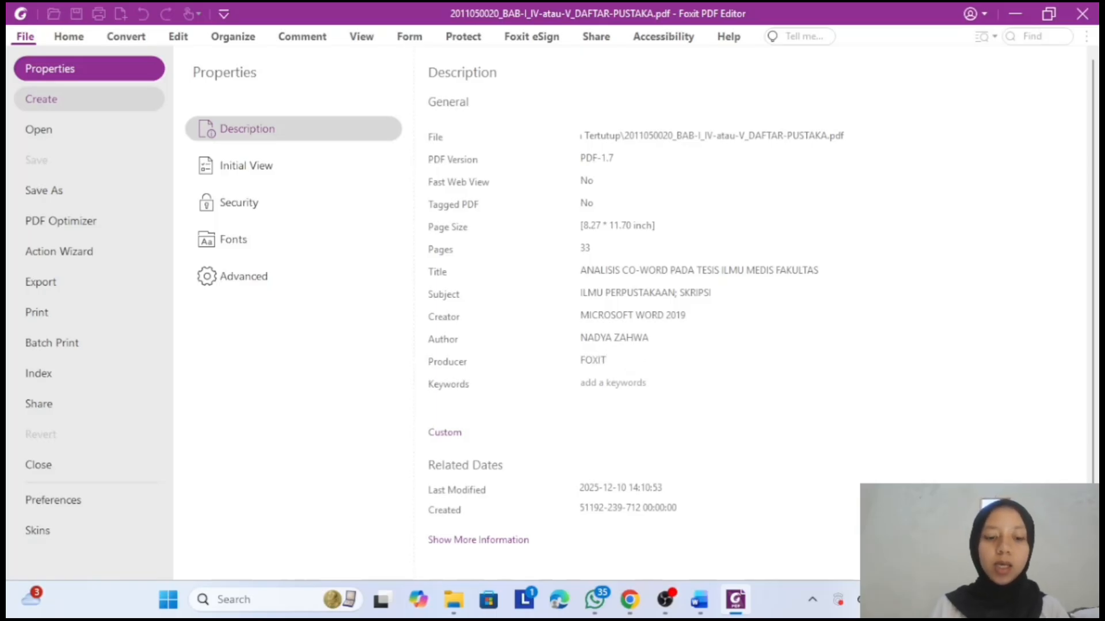
text( EDITOR)
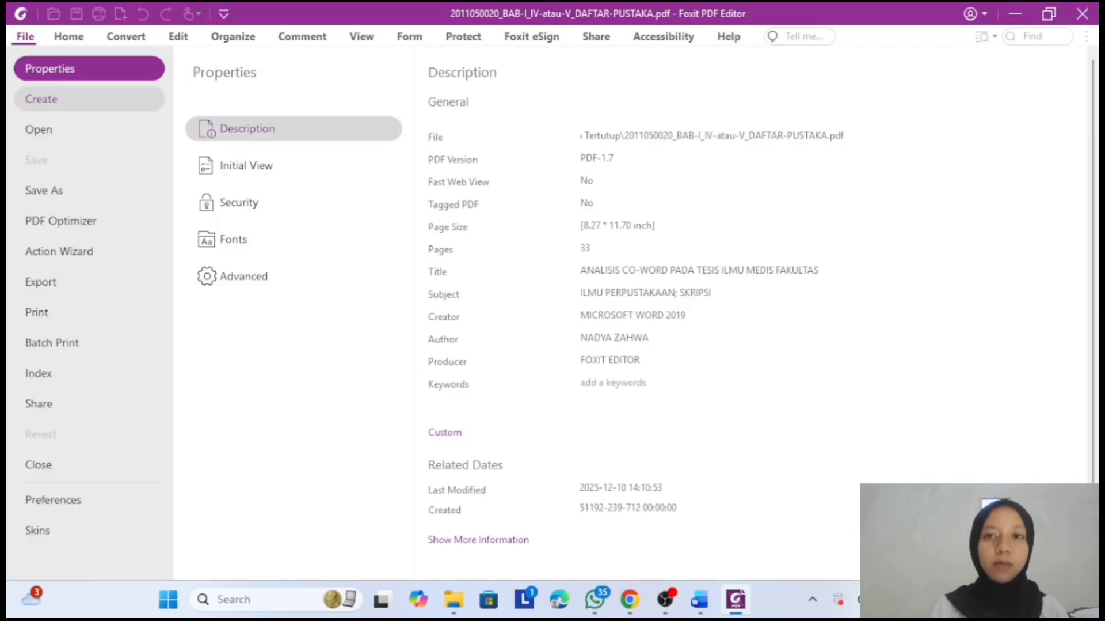
text( P)
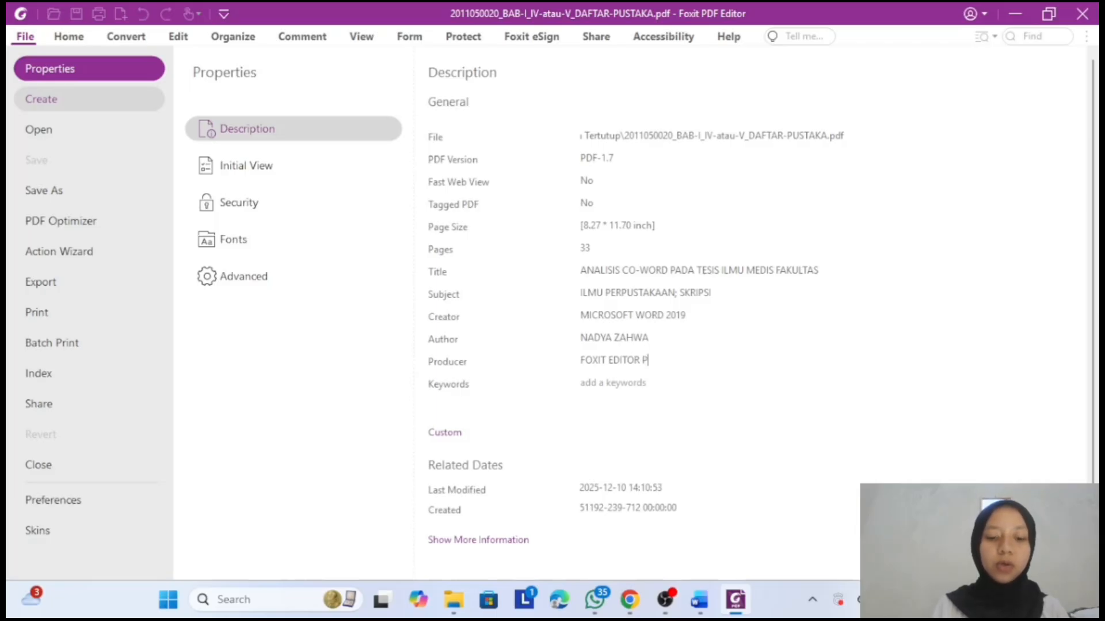
text(ROFESIO)
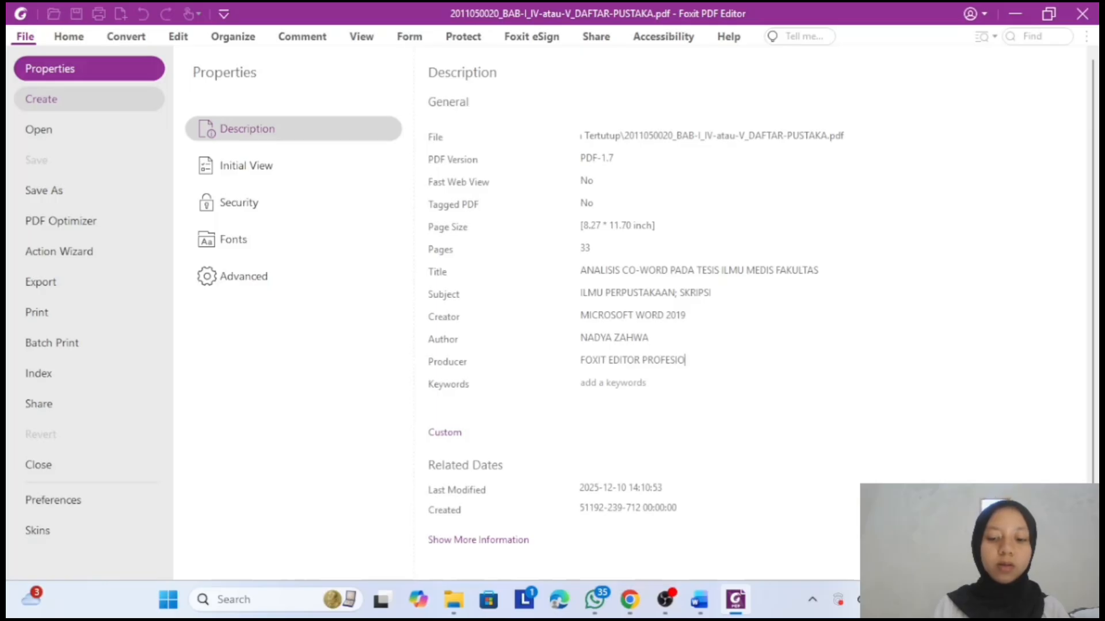
text(NAL)
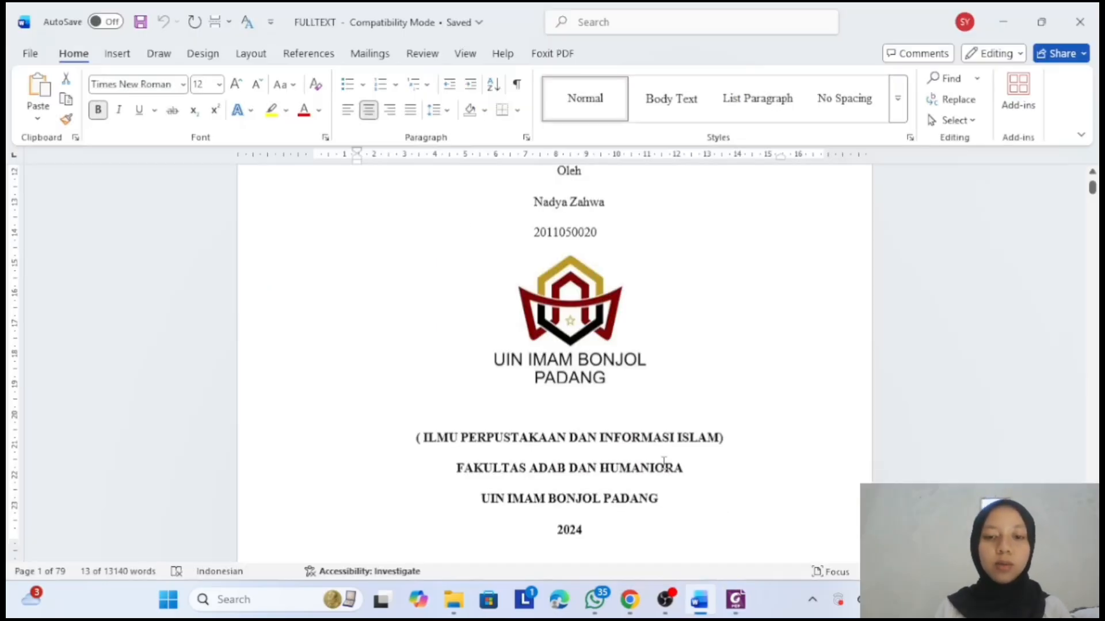
- Copy the abstract's Kata Kunci keywords, Analisis Co-word through Biomedis, from Word and return to Foxit
scroll(664, 461, down, 10)
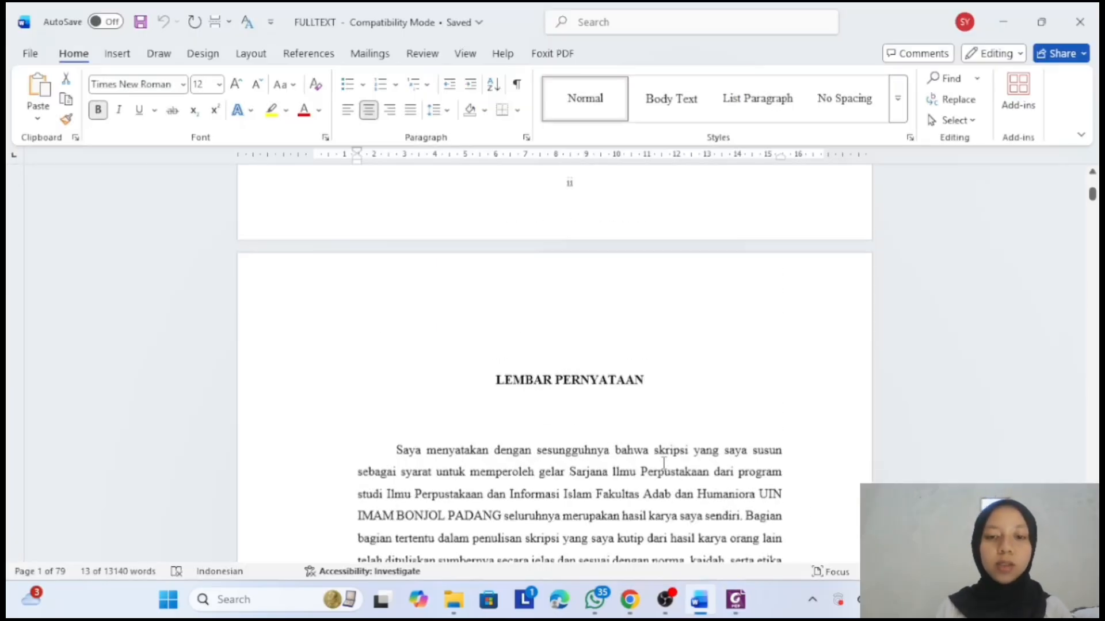
scroll(664, 461, down, 20)
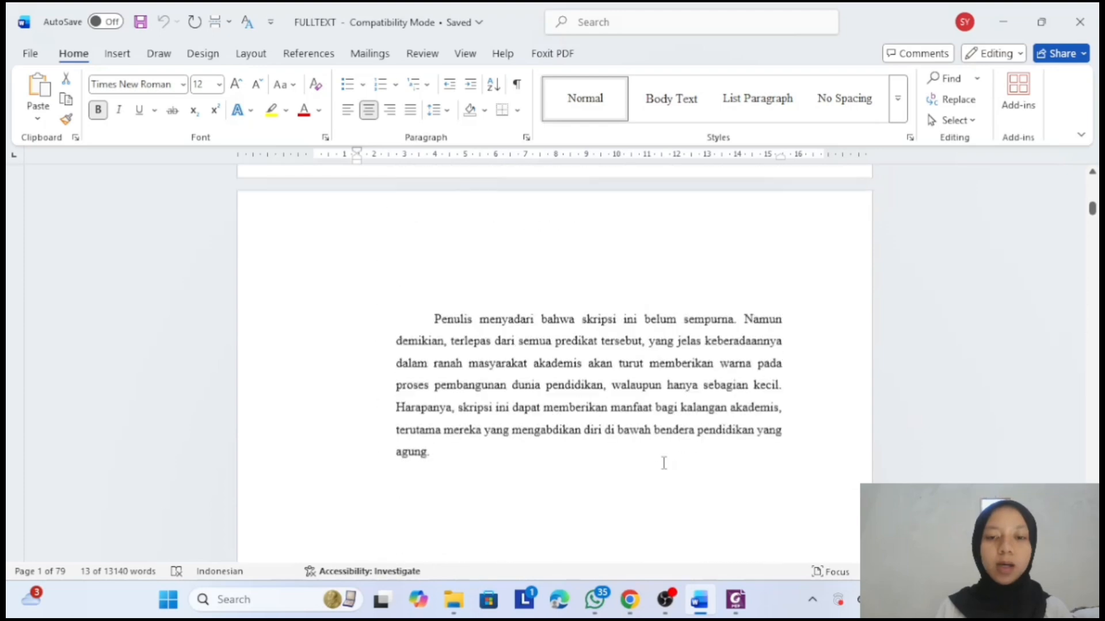
scroll(663, 462, down, 10)
click(666, 459)
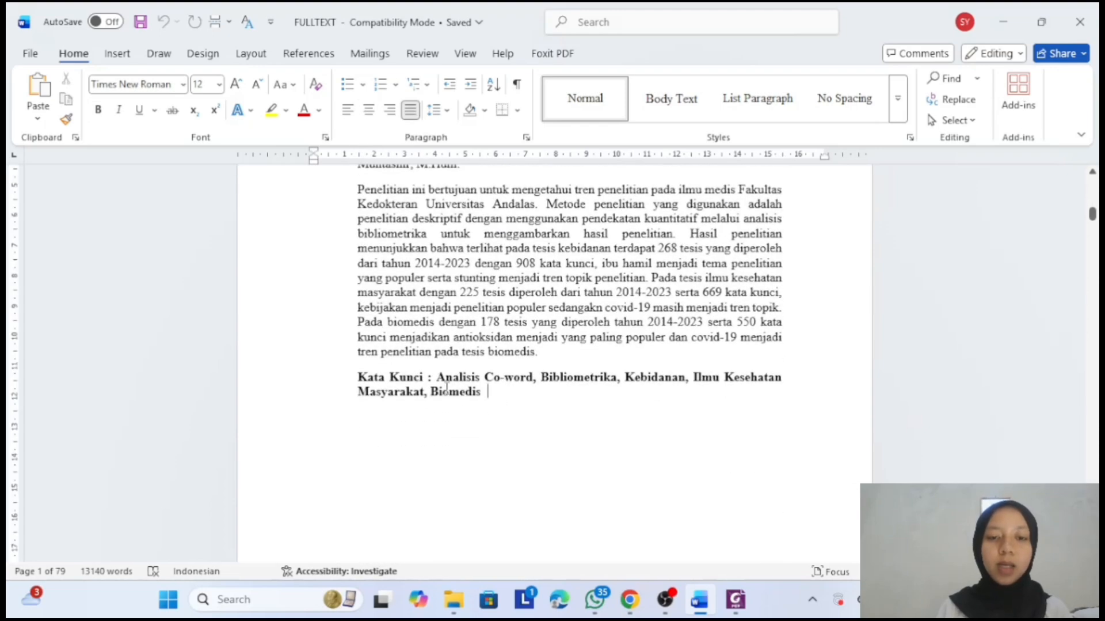
drag(438, 377, 502, 401)
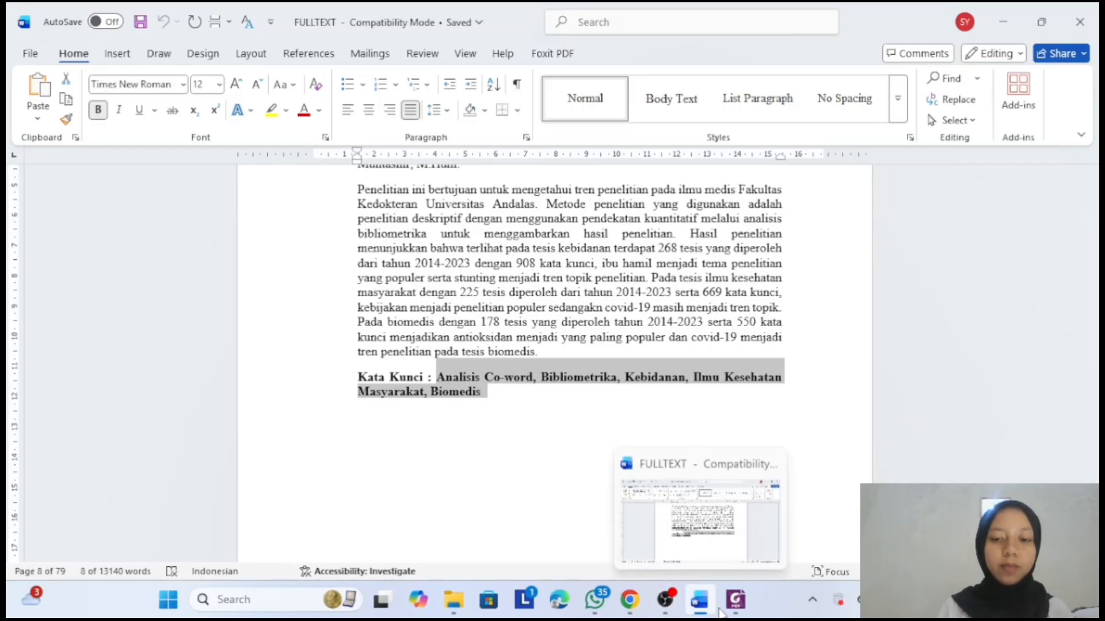
click(736, 599)
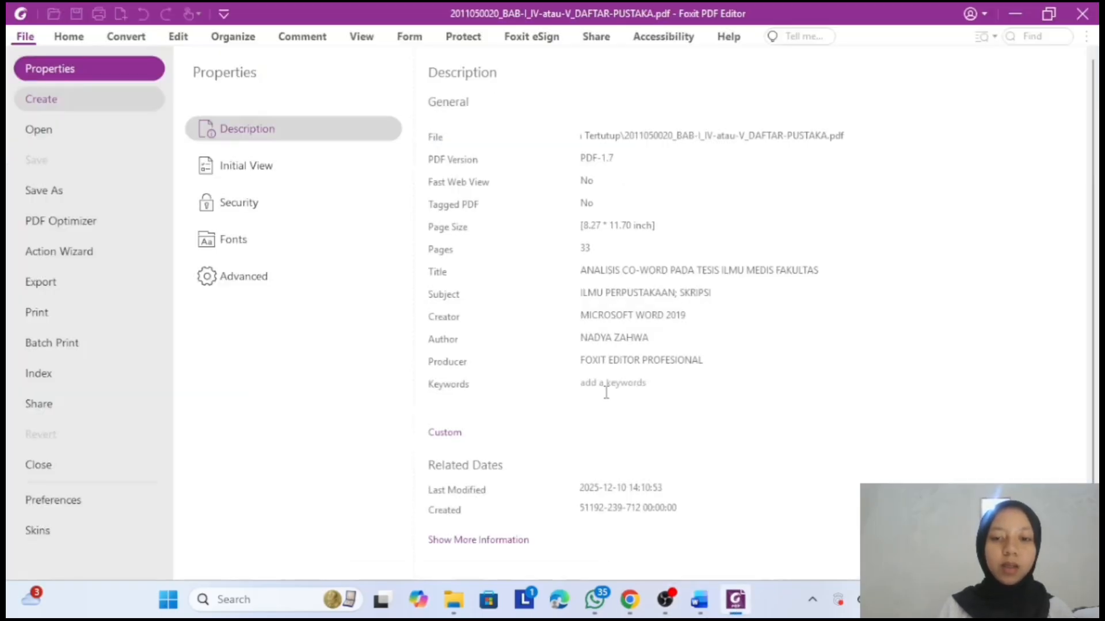
- Paste the abstract keywords into the Keywords field and save the thesis PDF
text(Bibliometrika, Kebidanan, Ilmu Kesehatan Masyarakat, Biomedis)
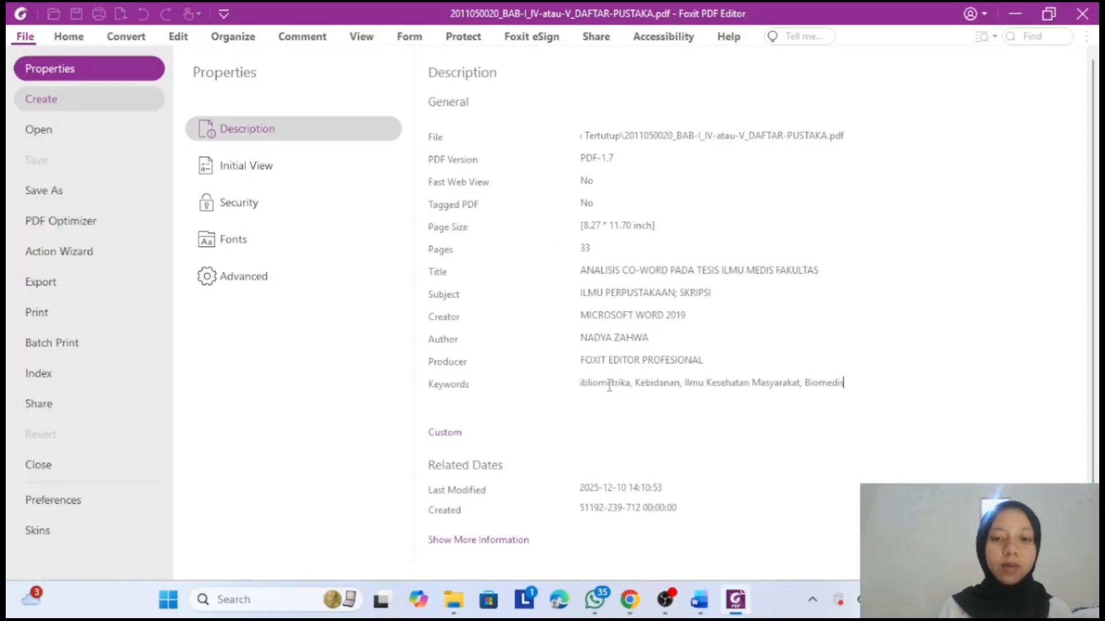
click(71, 38)
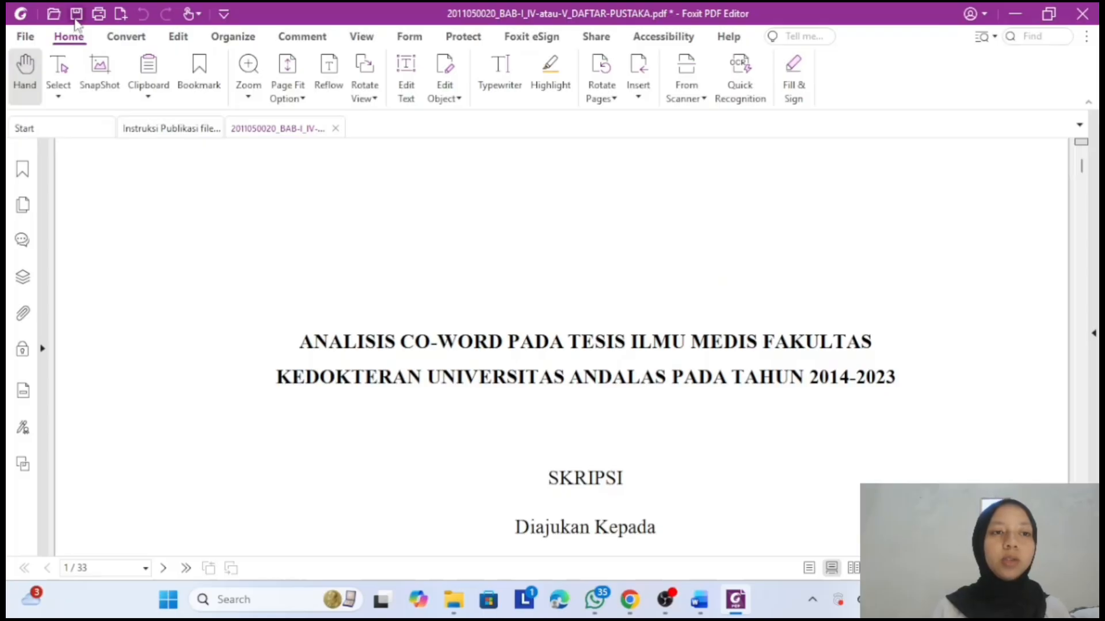
click(75, 21)
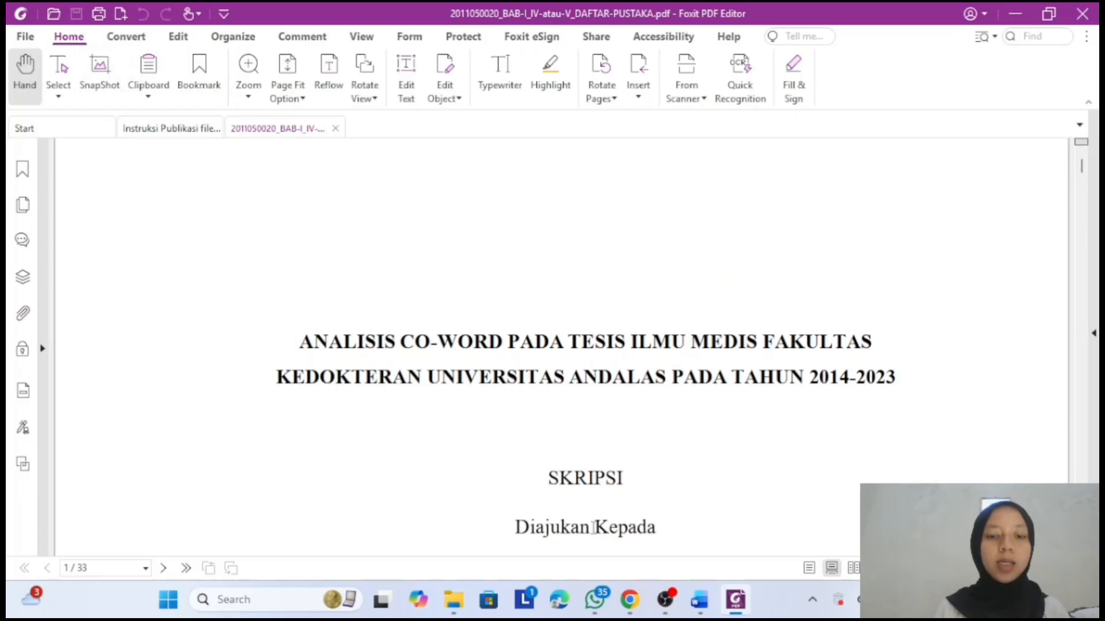
- Close the thesis PDF and highlight step F, adding metadata, in yellow in the instructions
mouse_move(469, 594)
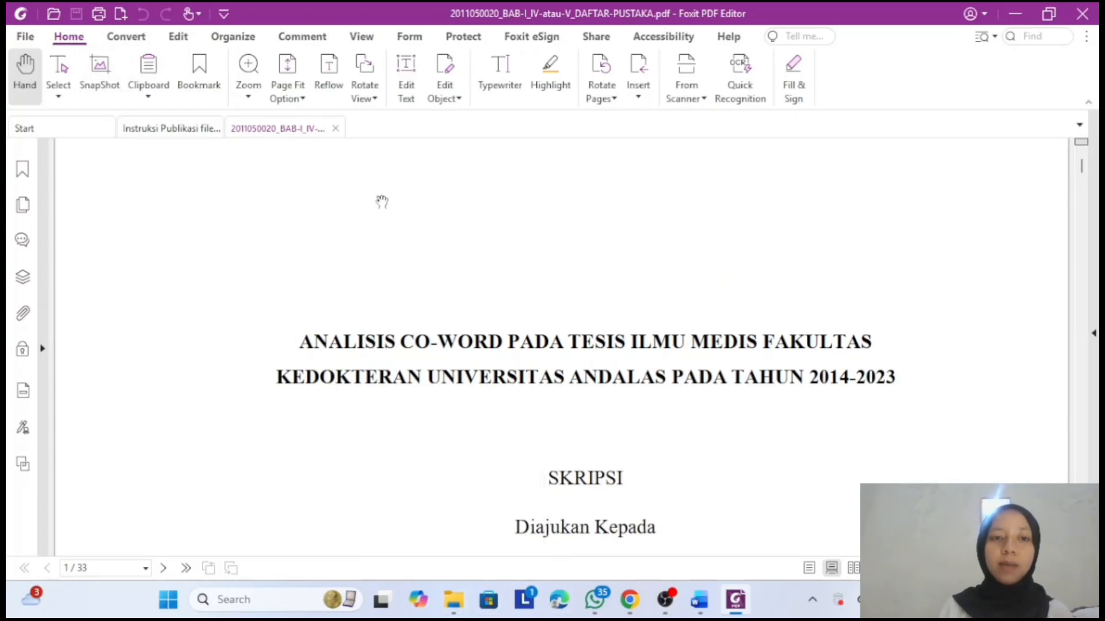
click(337, 129)
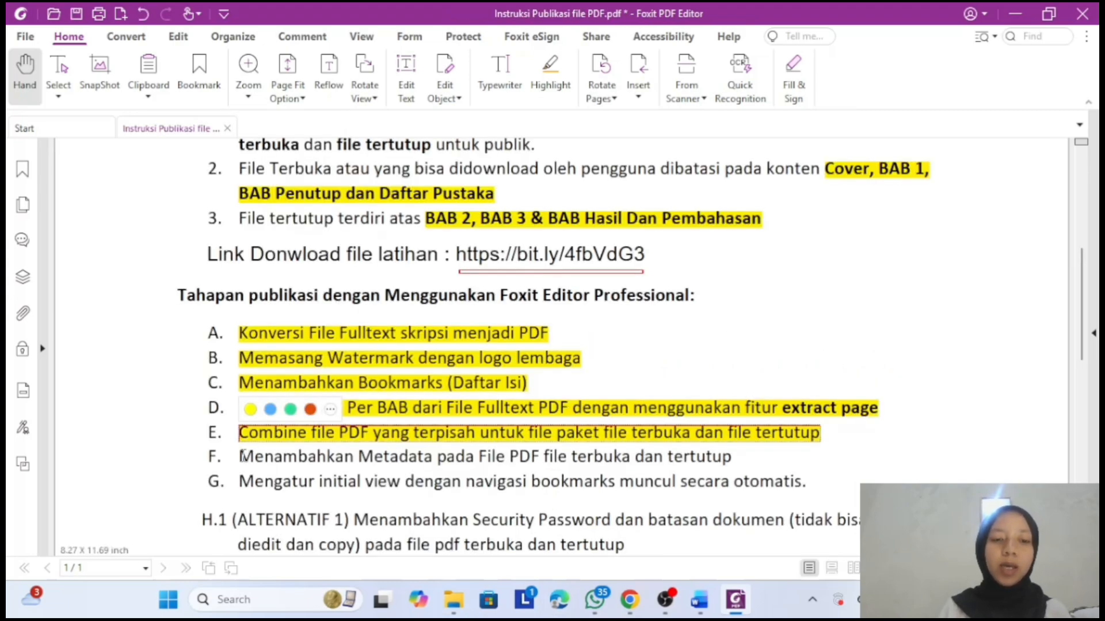
drag(241, 455, 795, 459)
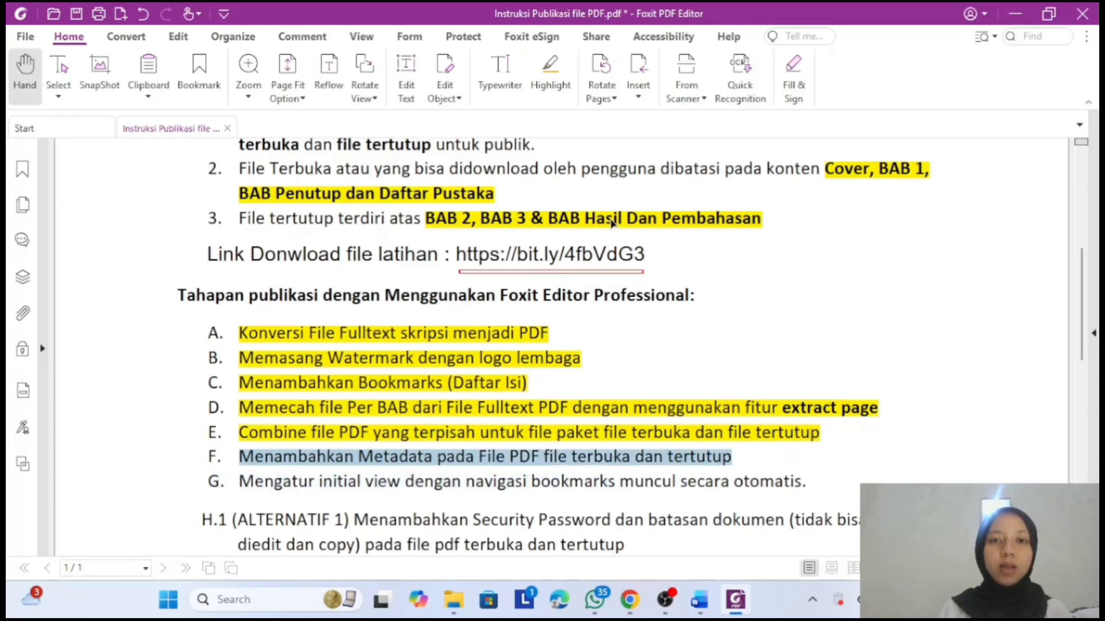
click(549, 69)
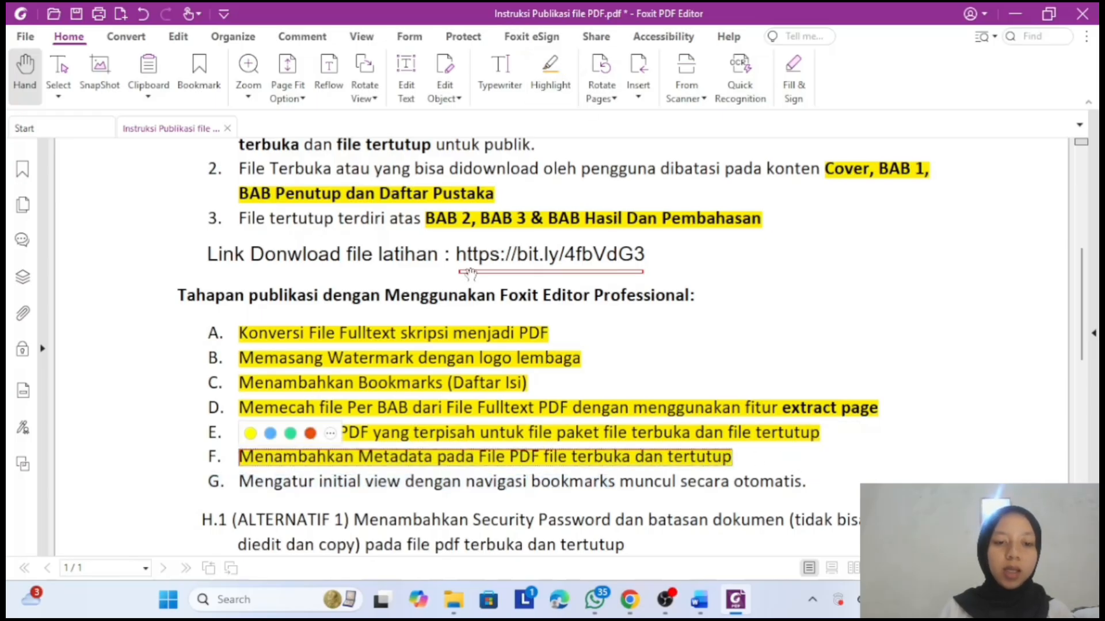
scroll(423, 382, down, 2)
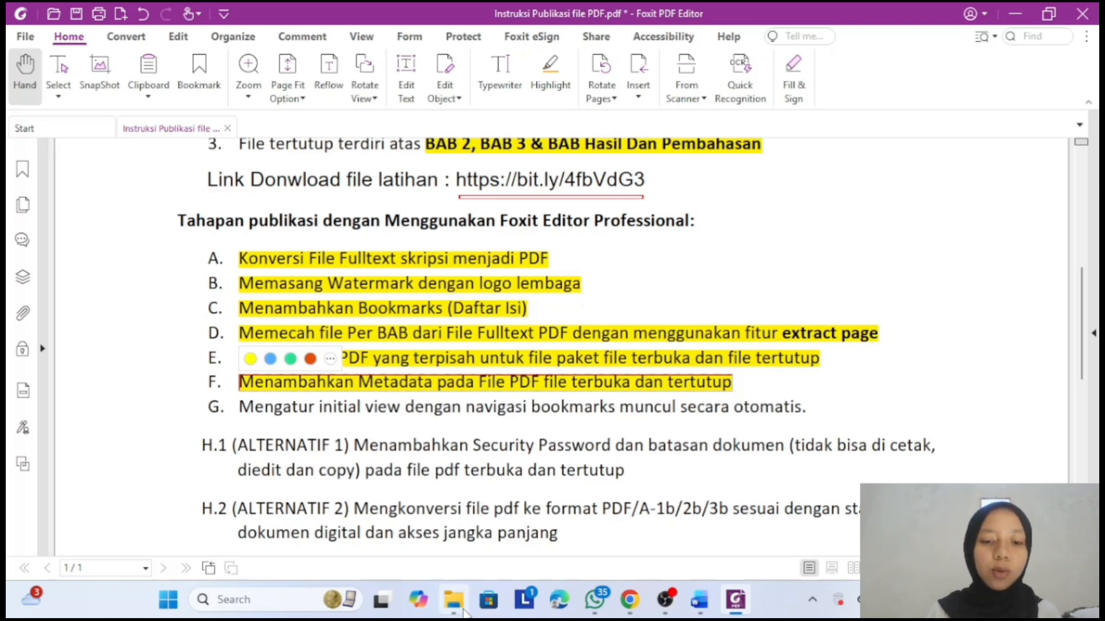
- Copy both metadata-tagged PDFs into the G. Mengatur Initial View PDF folder and open the BAB I–IV file
mouse_move(454, 599)
click(424, 527)
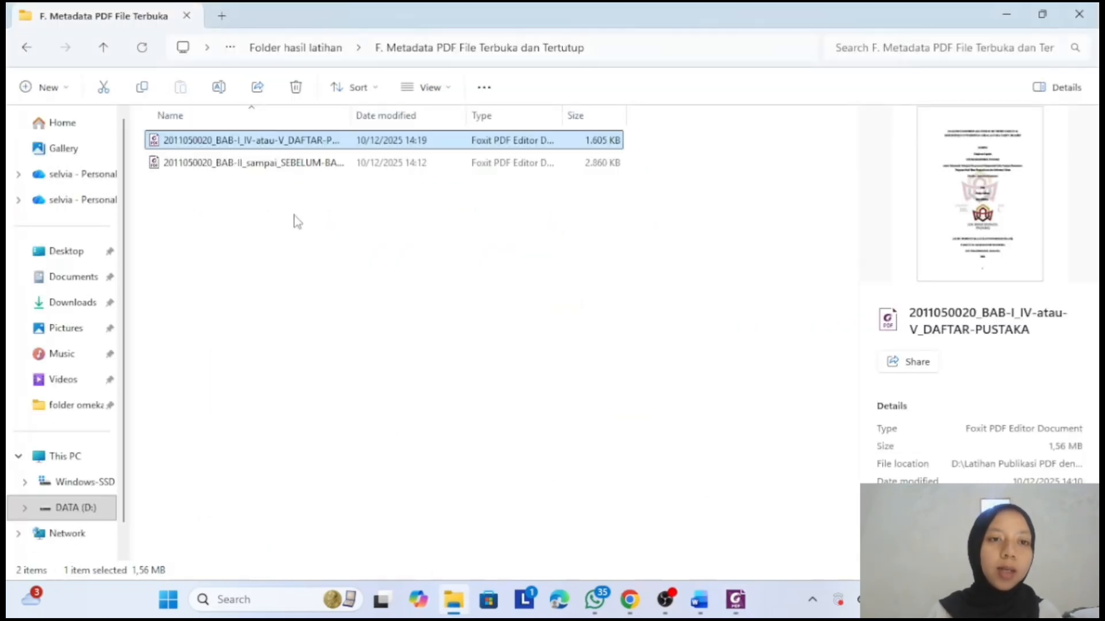
ctrl+click(258, 163)
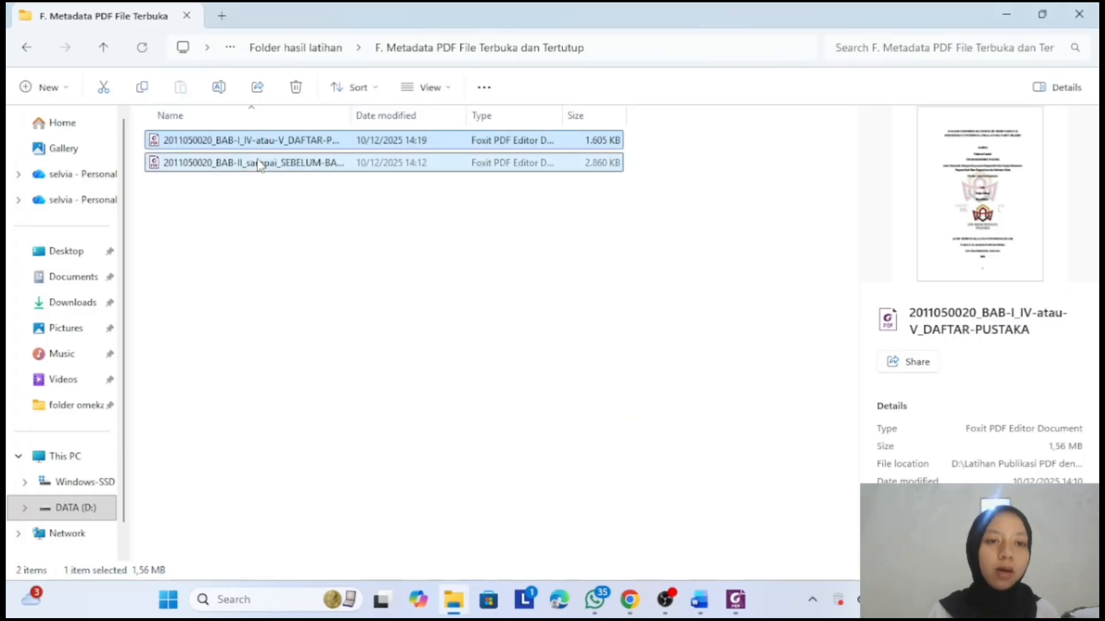
click(143, 88)
click(262, 48)
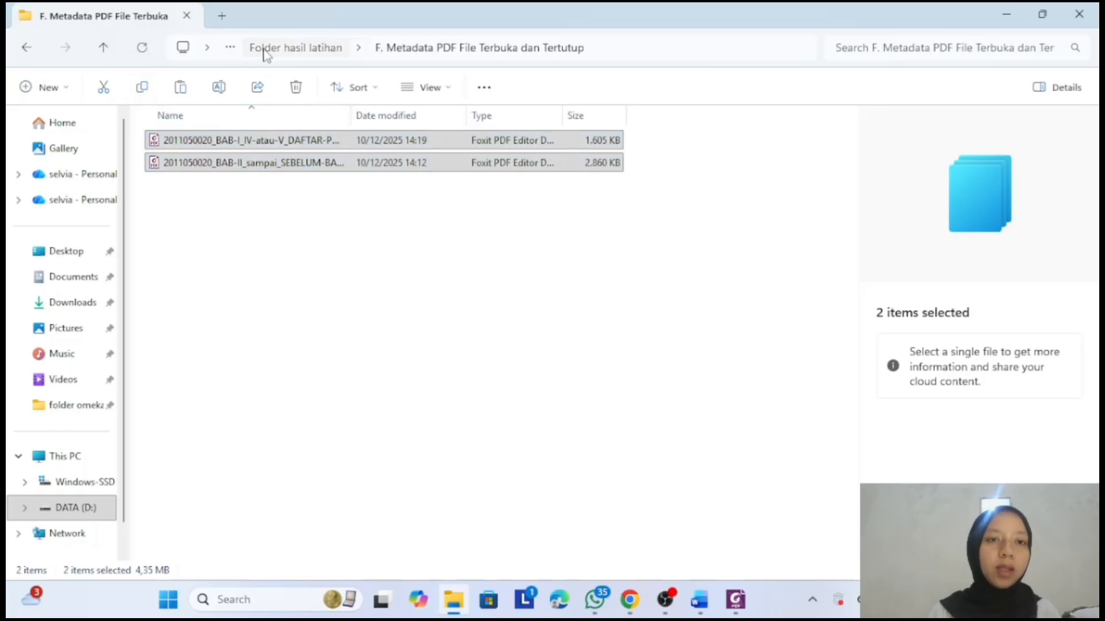
double_click(217, 282)
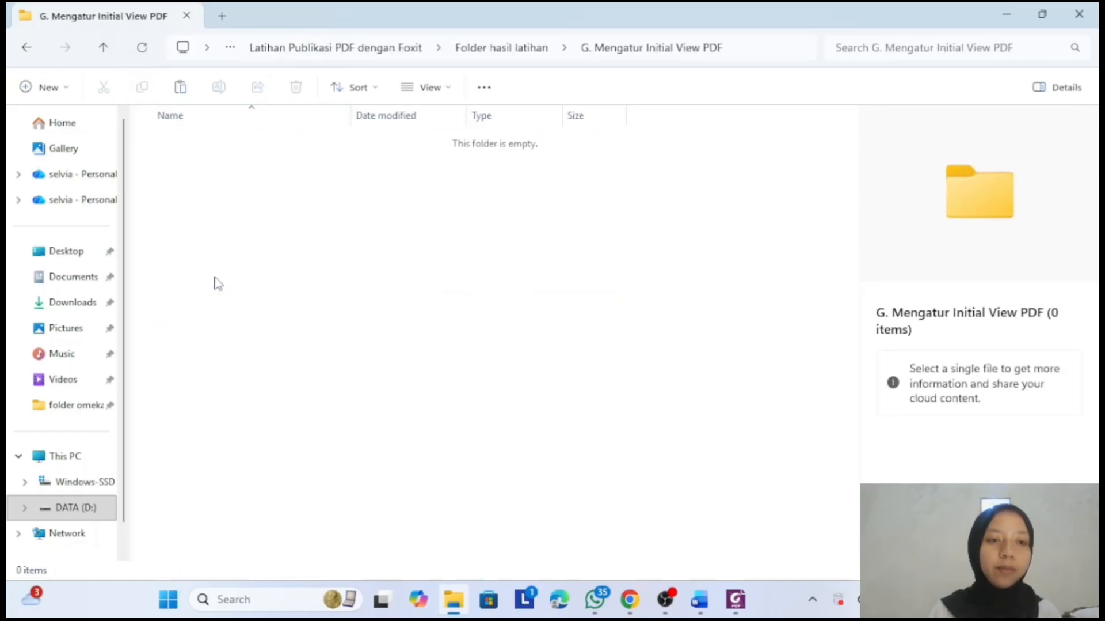
key(ctrl+v)
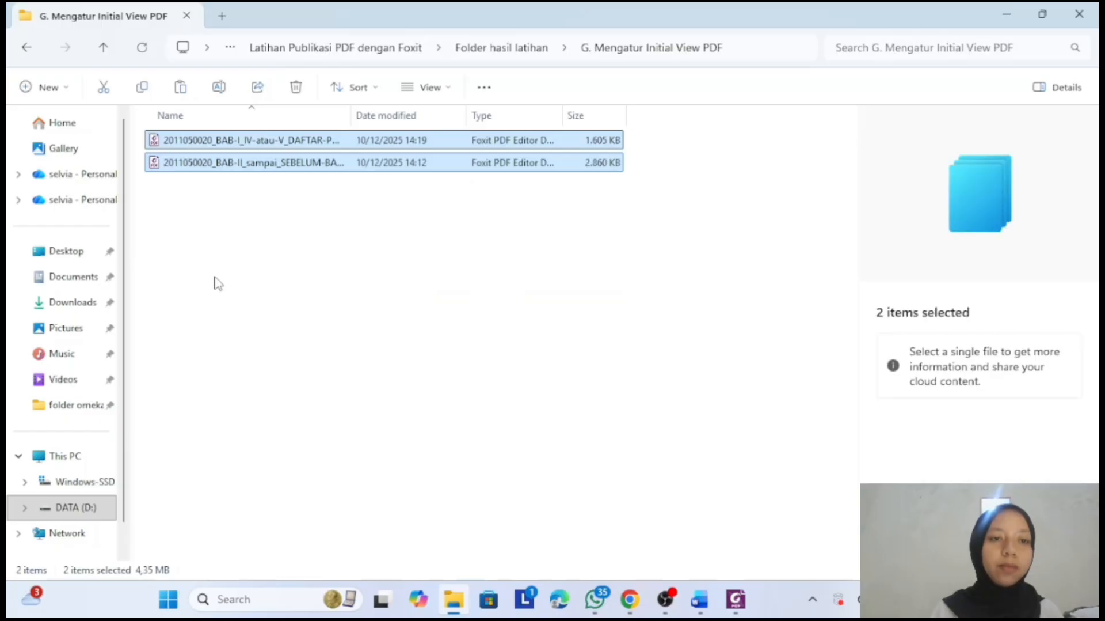
click(271, 140)
key(alt+Tab)
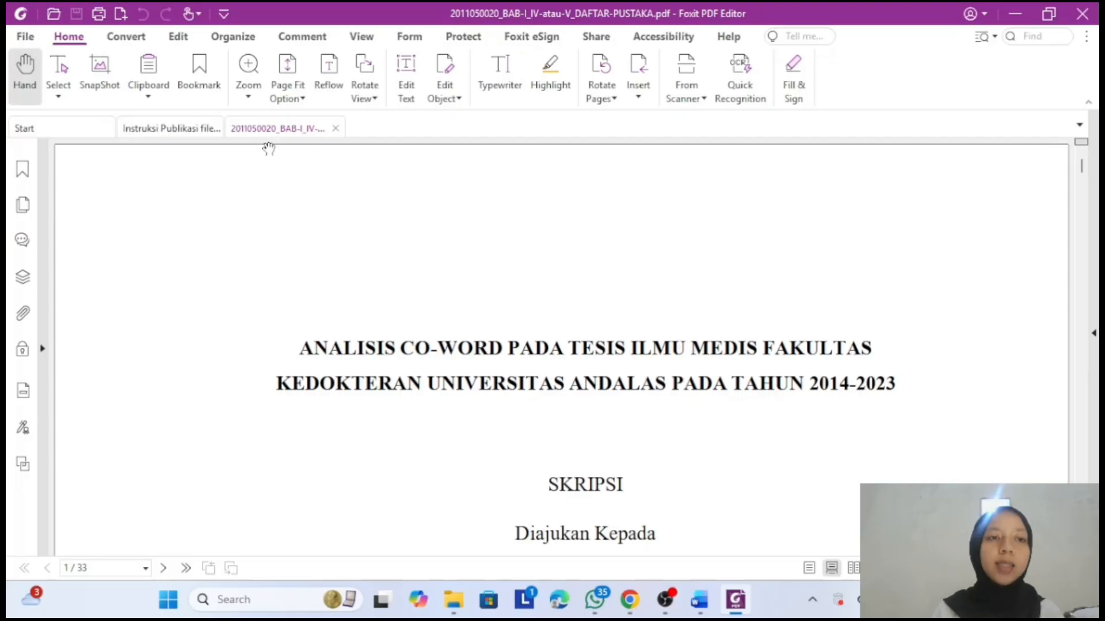
- Set BAB I–IV's initial view to Bookmarks Panel and Page with document title shown, and save
click(26, 38)
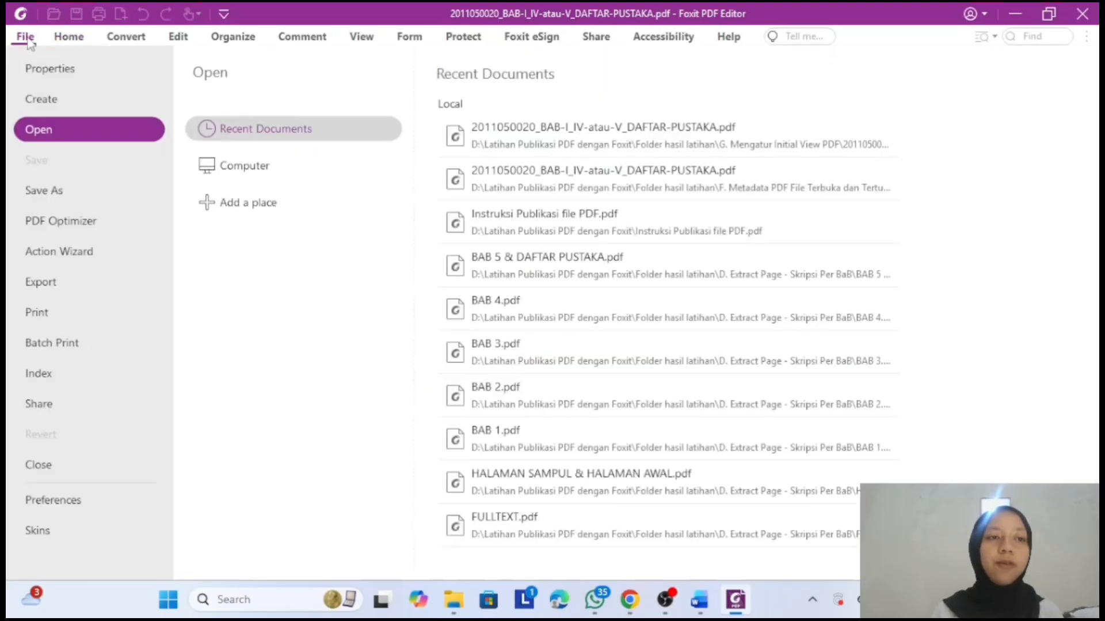
click(61, 72)
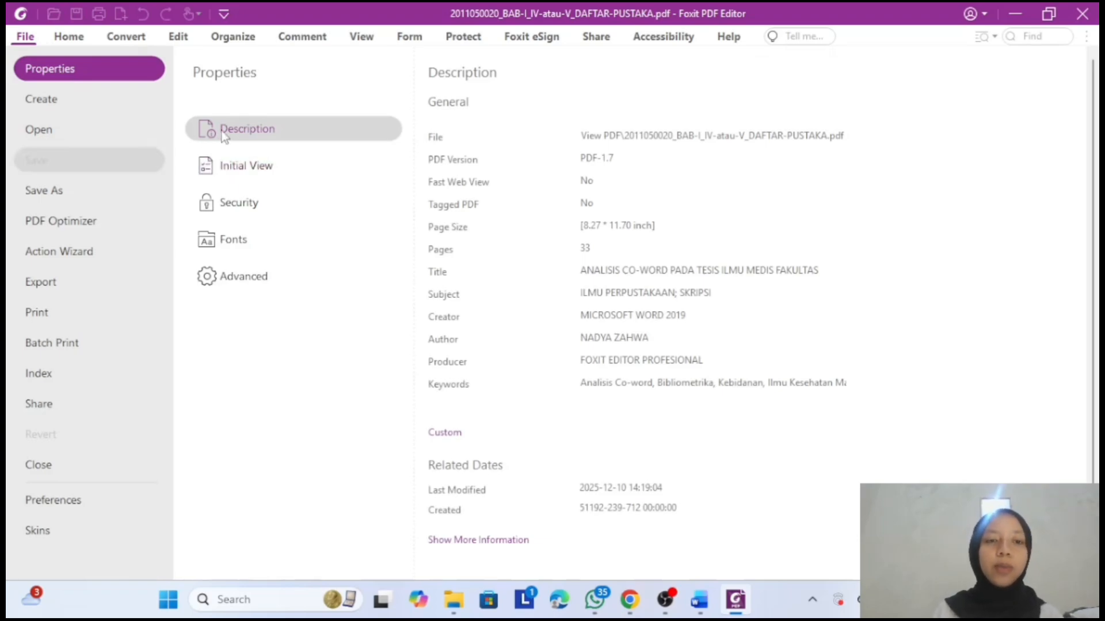
click(240, 175)
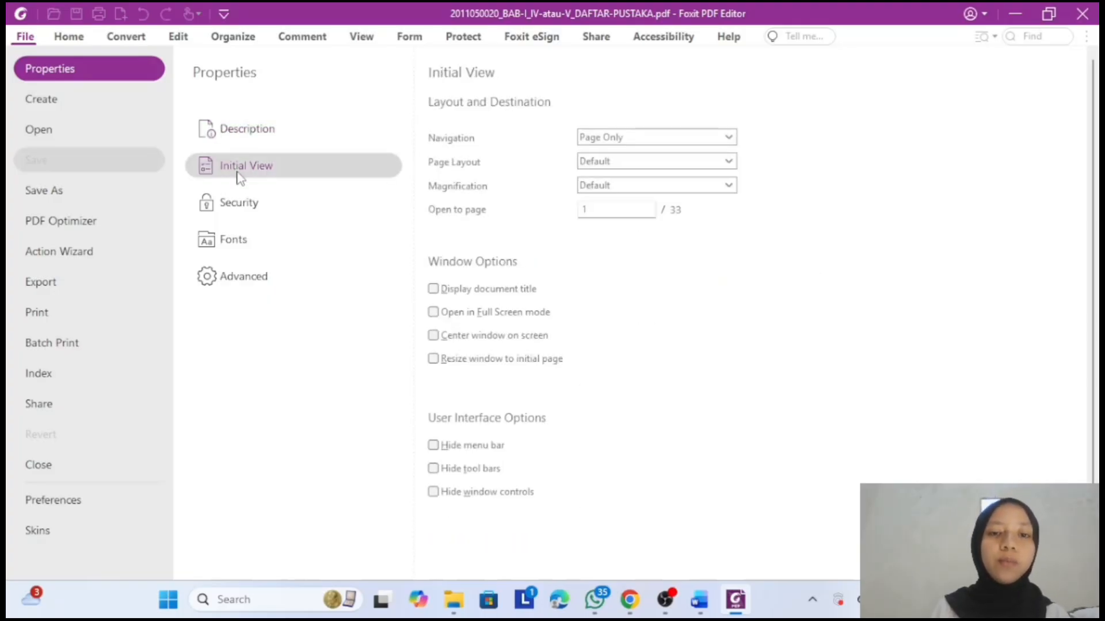
click(618, 136)
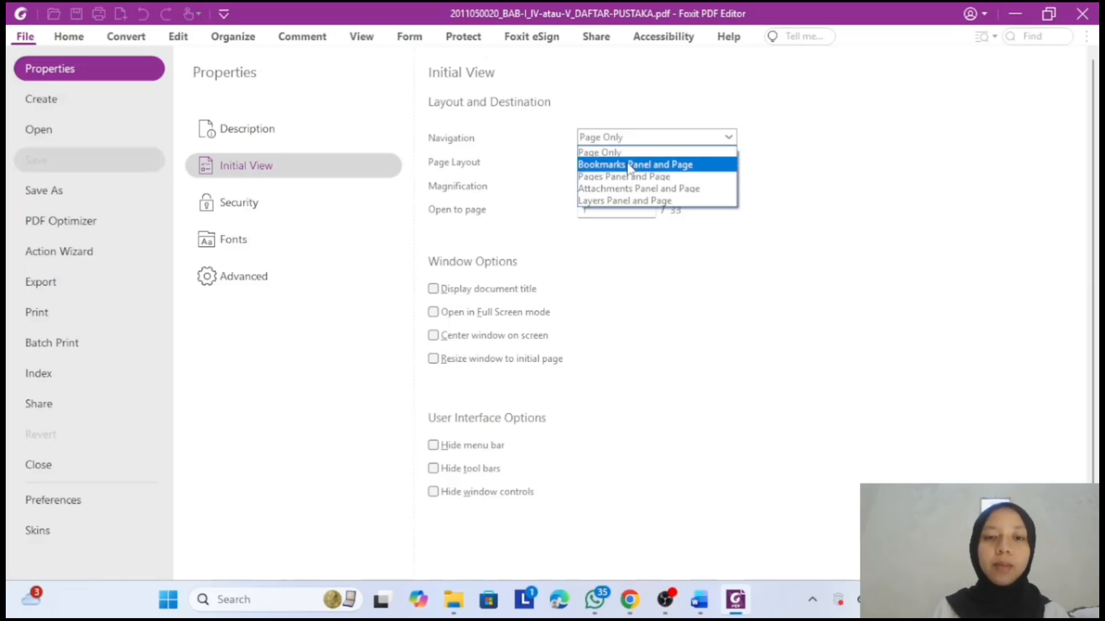
click(629, 166)
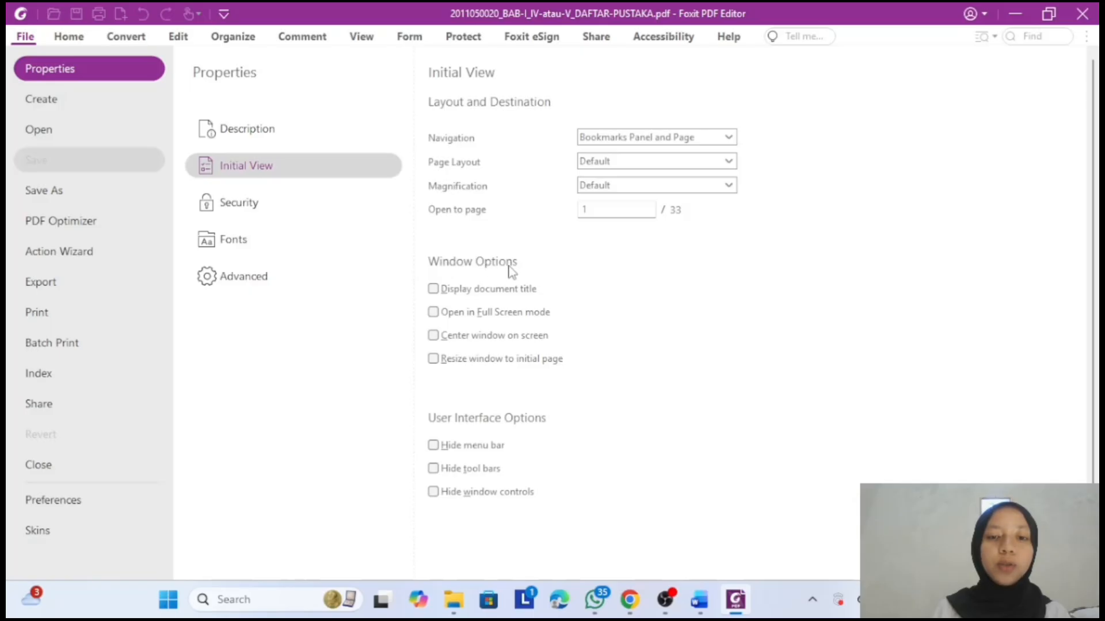
click(437, 291)
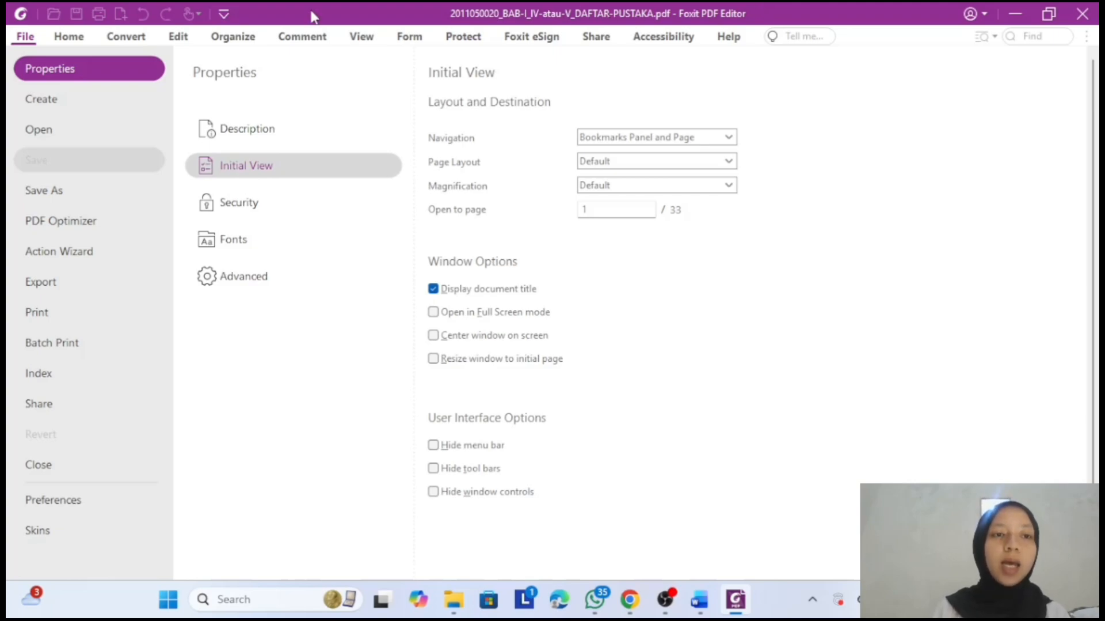
click(70, 38)
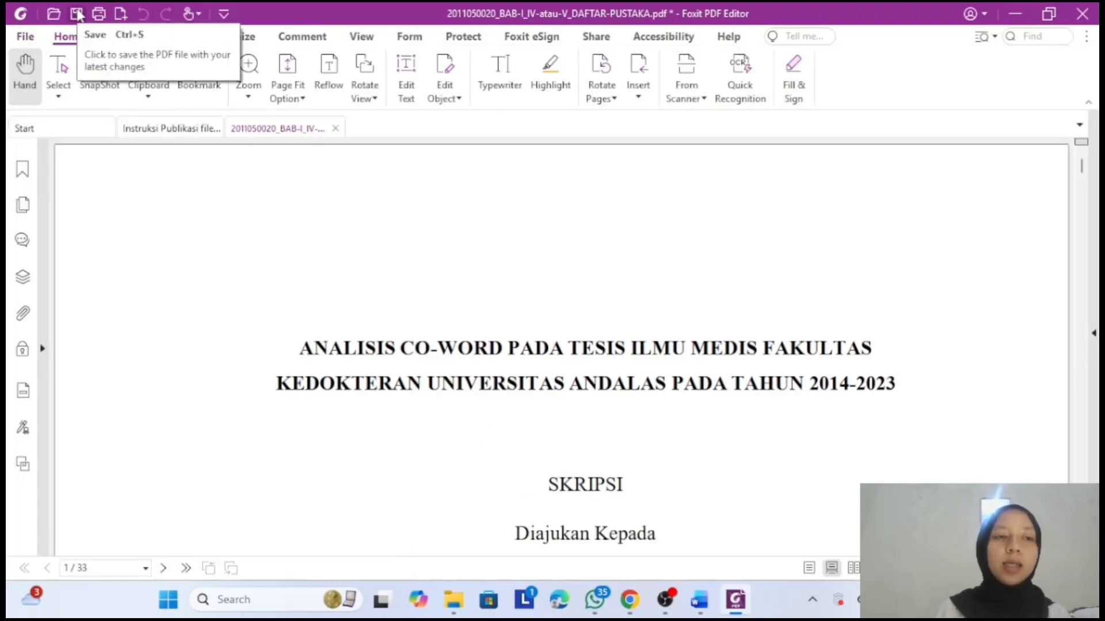
click(78, 15)
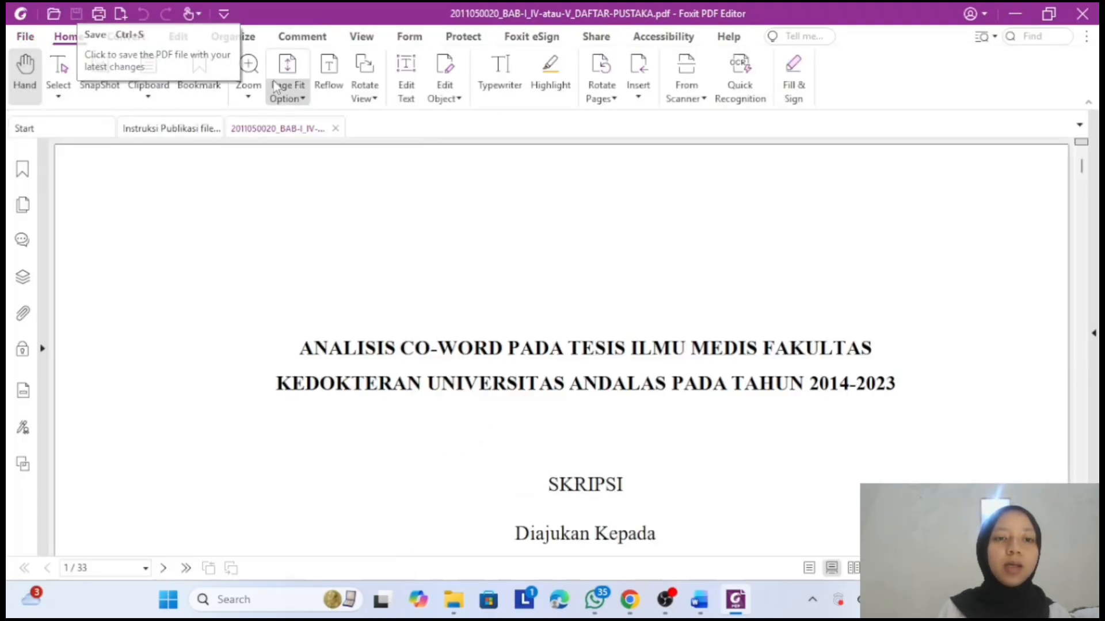
- Close the thesis PDF and highlight step G, the initial view setting, in yellow
click(337, 128)
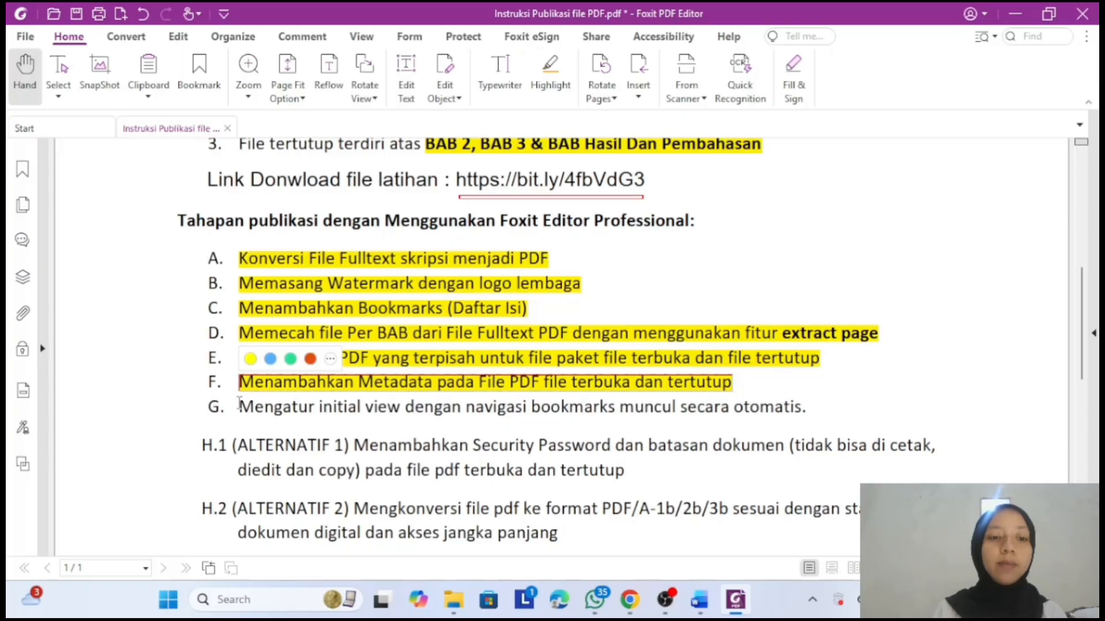
drag(240, 403, 808, 410)
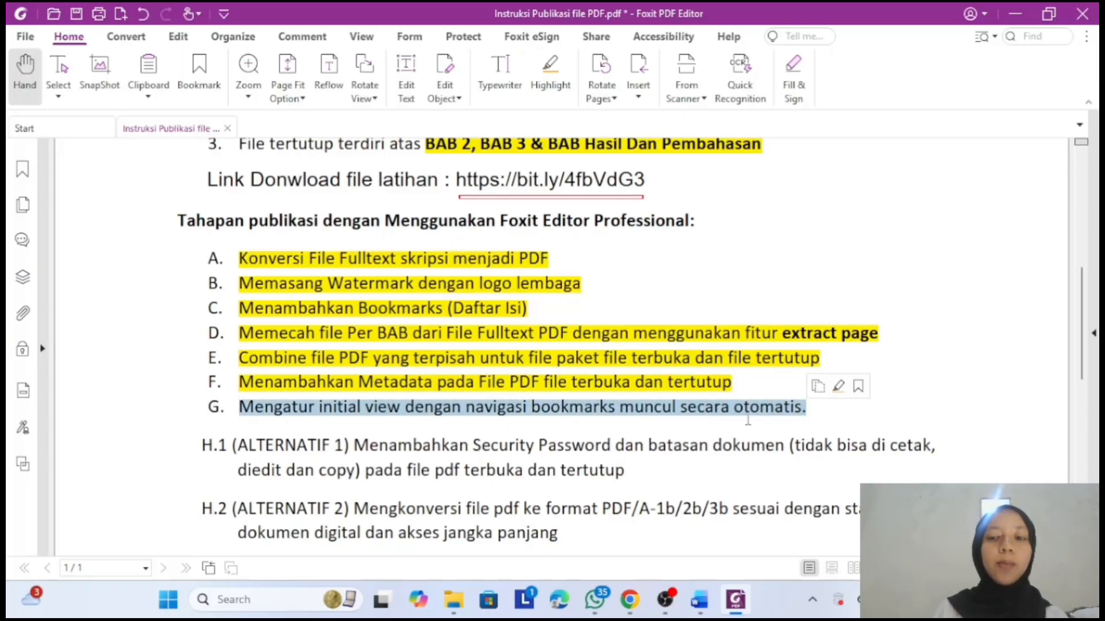
click(561, 83)
scroll(415, 384, down, 4)
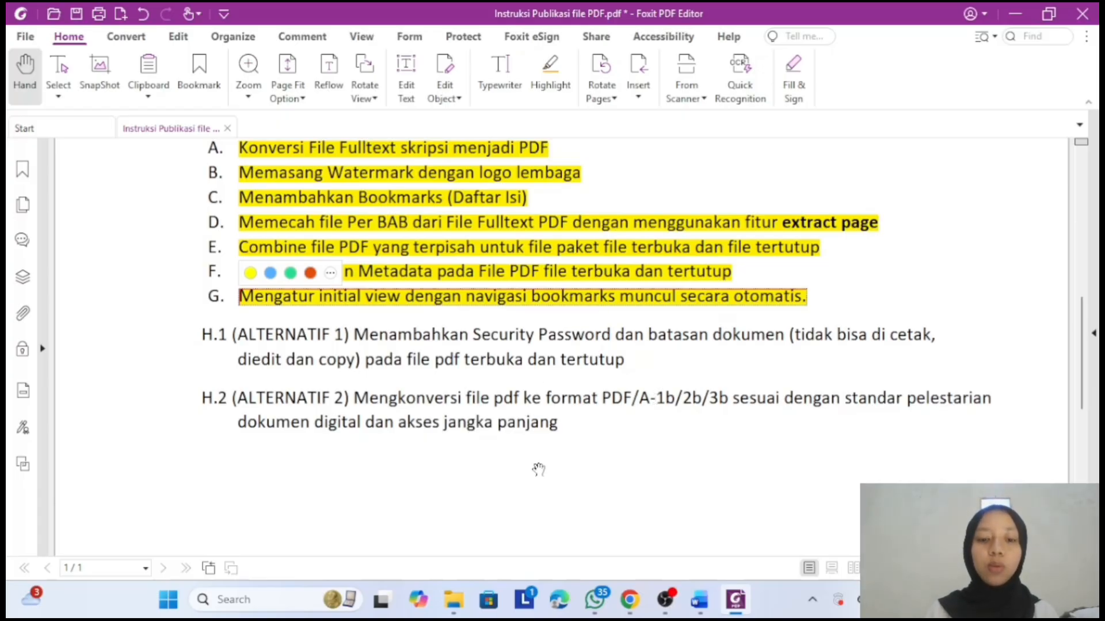
- Copy both thesis PDFs from folder G into the H.1 Security Password folder and open BAB I–IV
click(459, 609)
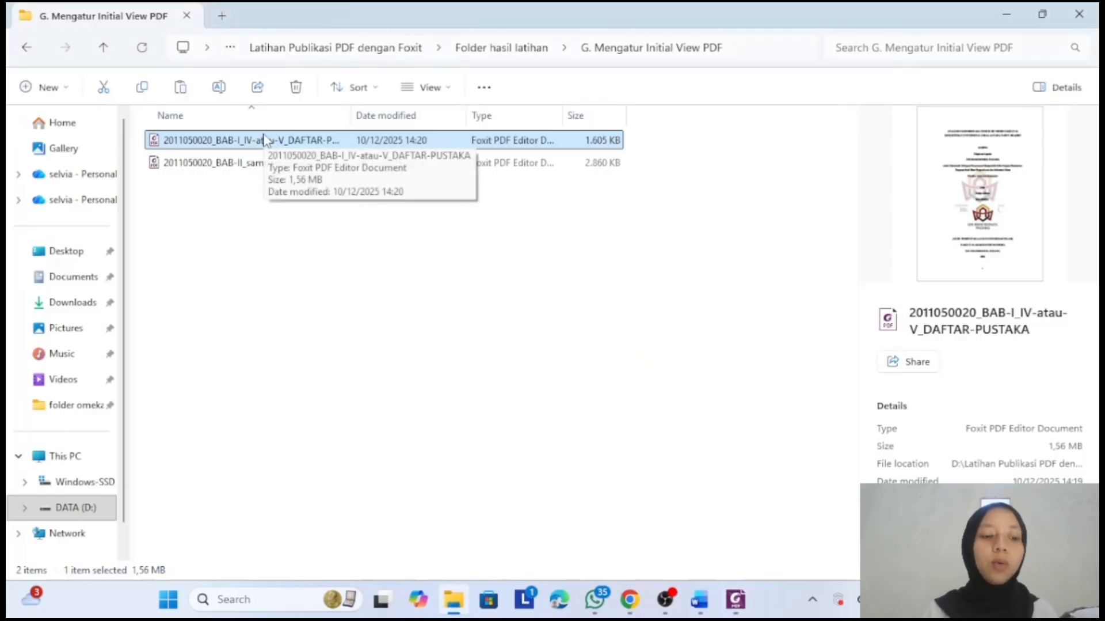
ctrl+click(264, 163)
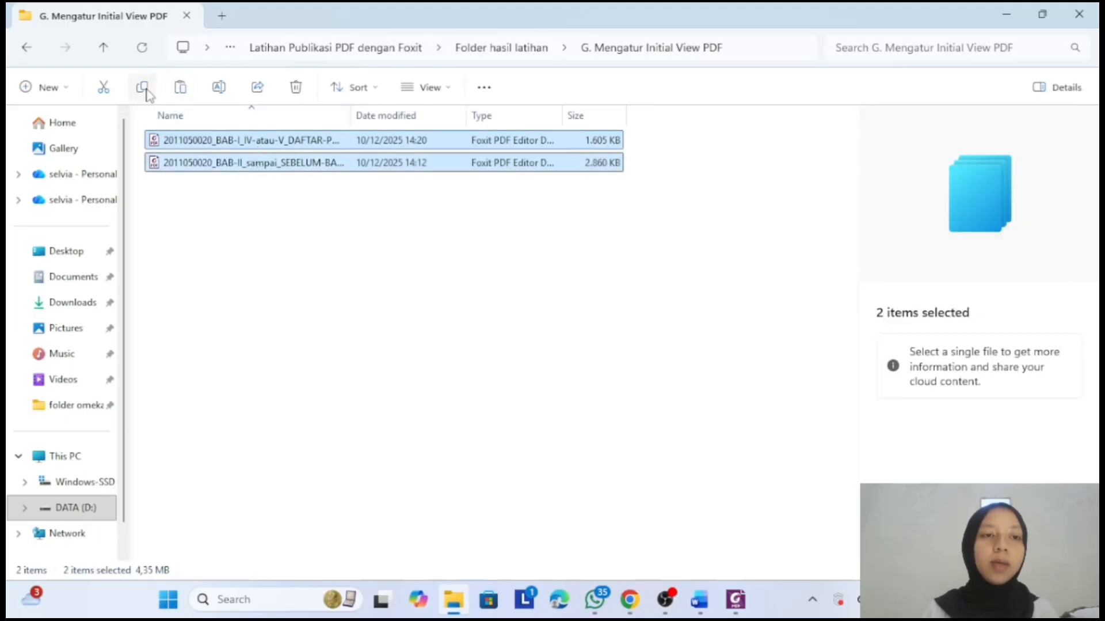
click(460, 56)
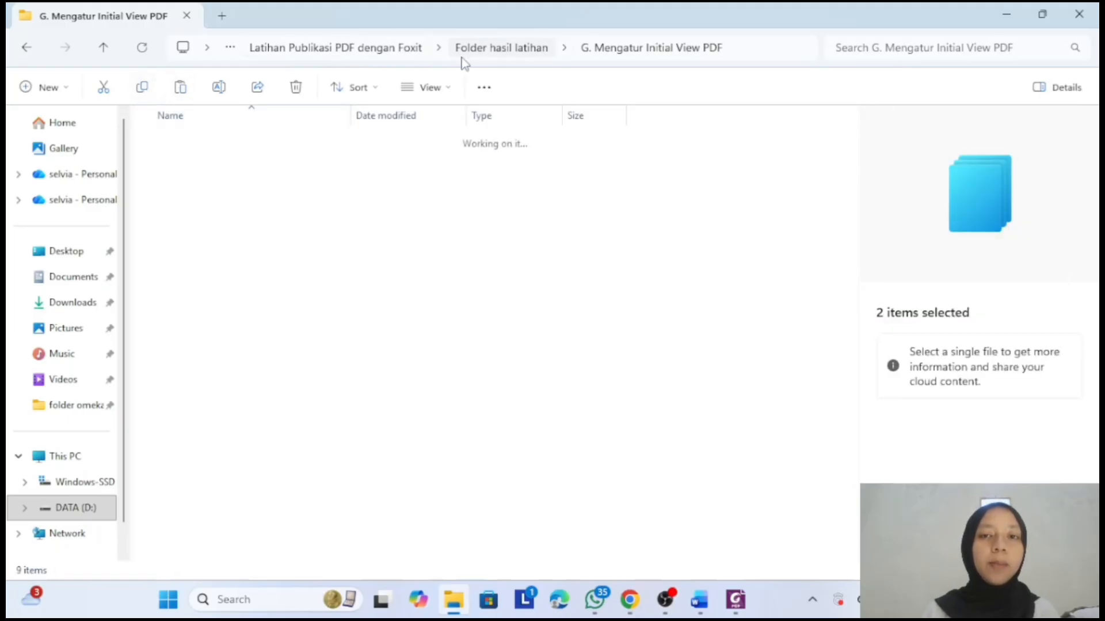
click(327, 297)
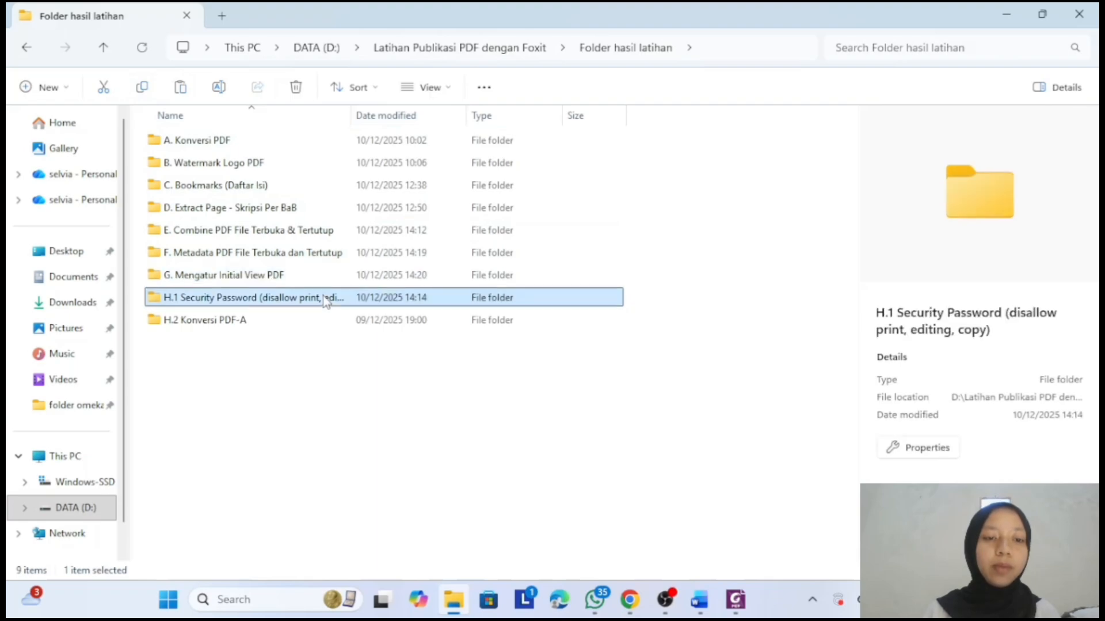
double_click(324, 297)
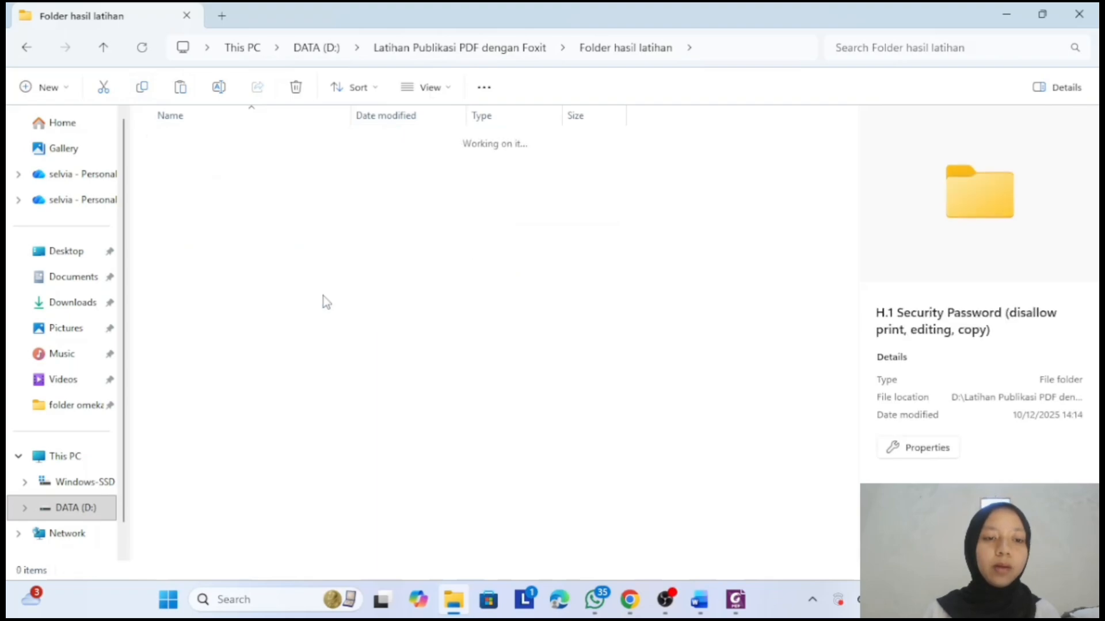
click(180, 88)
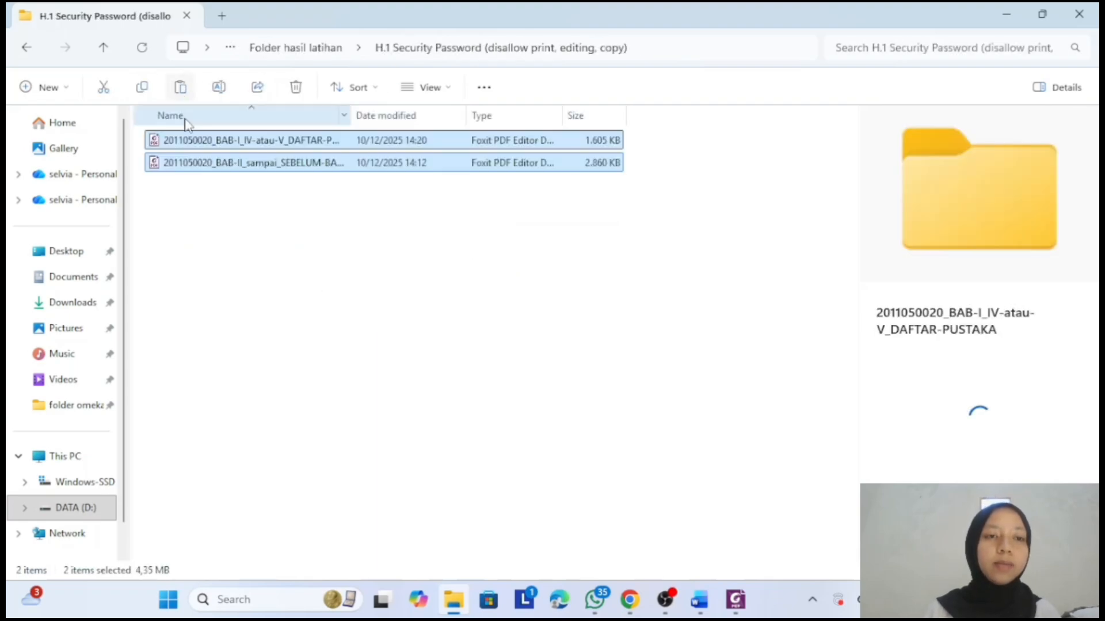
double_click(200, 141)
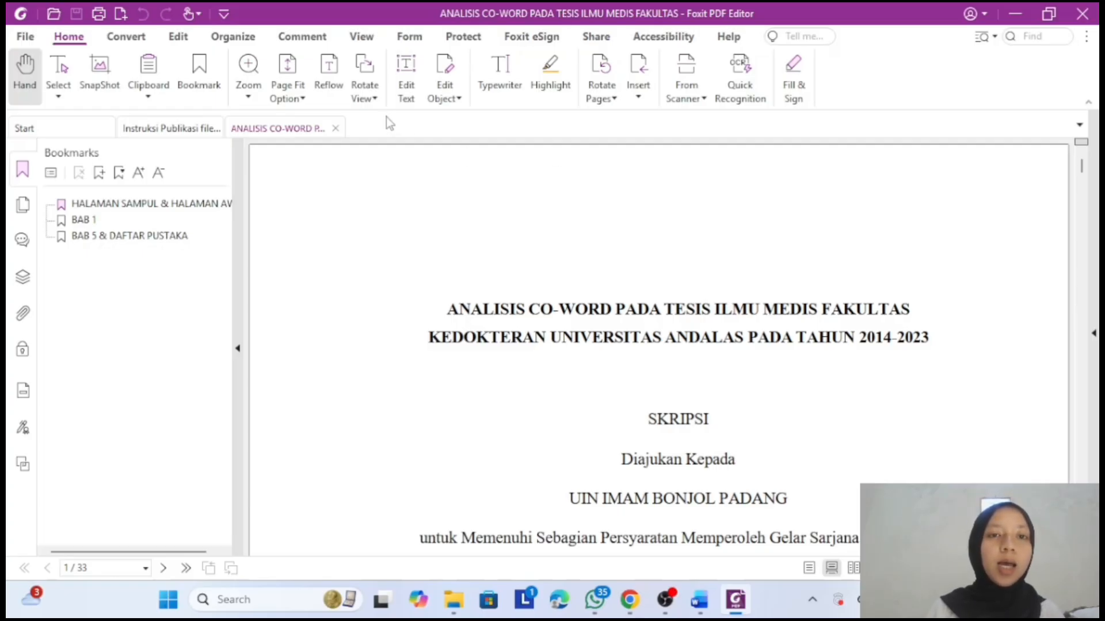
- Enable a document restriction password in Password Protection and enter it twice to confirm
click(455, 45)
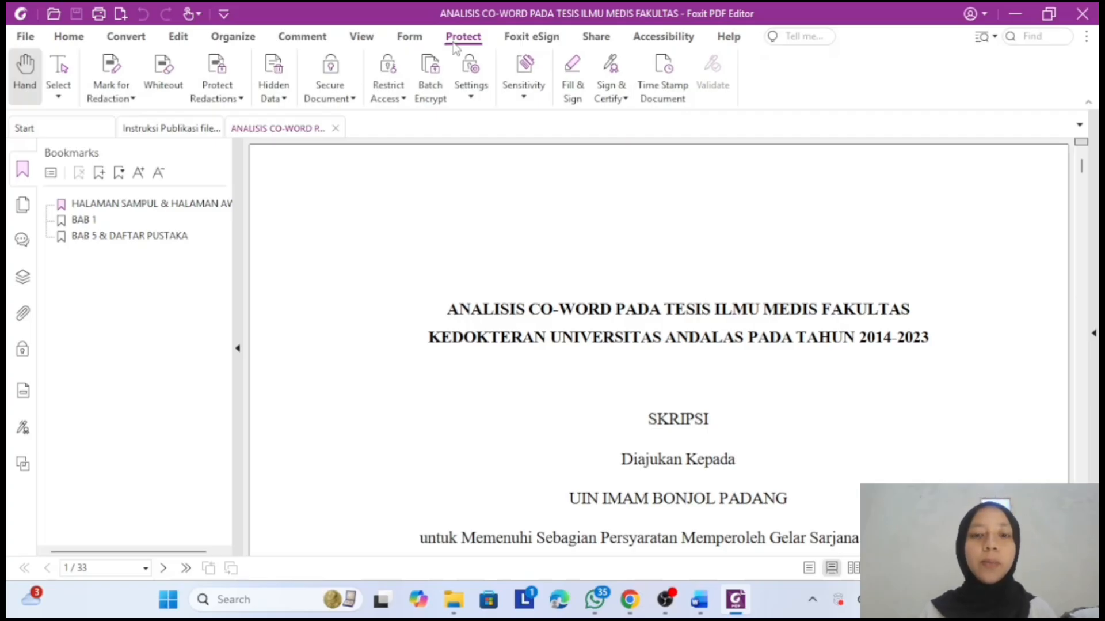
click(353, 99)
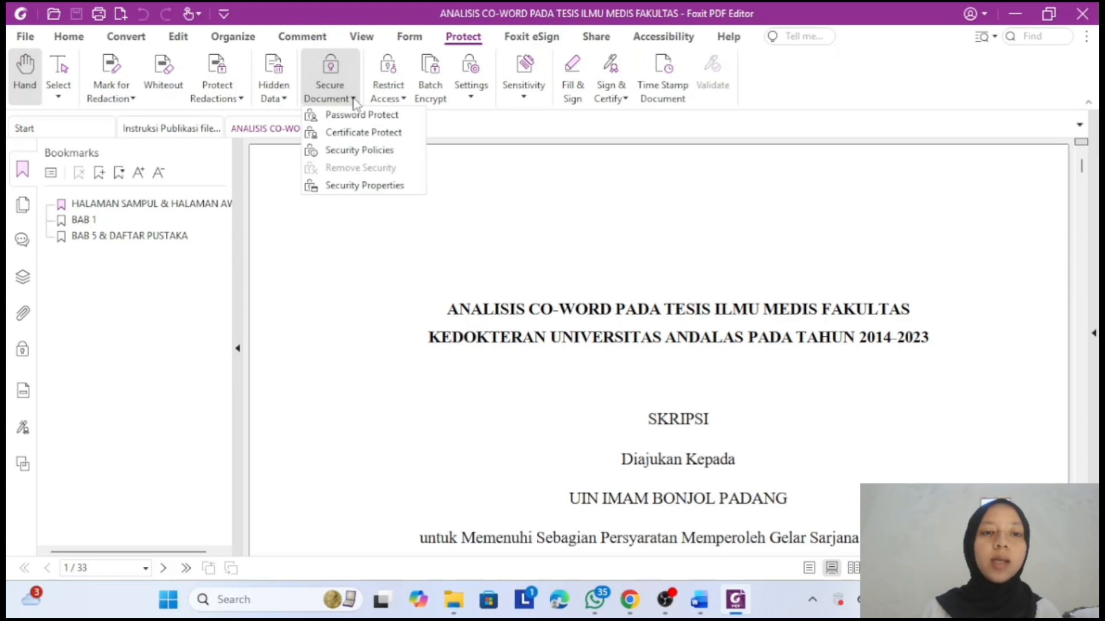
click(356, 115)
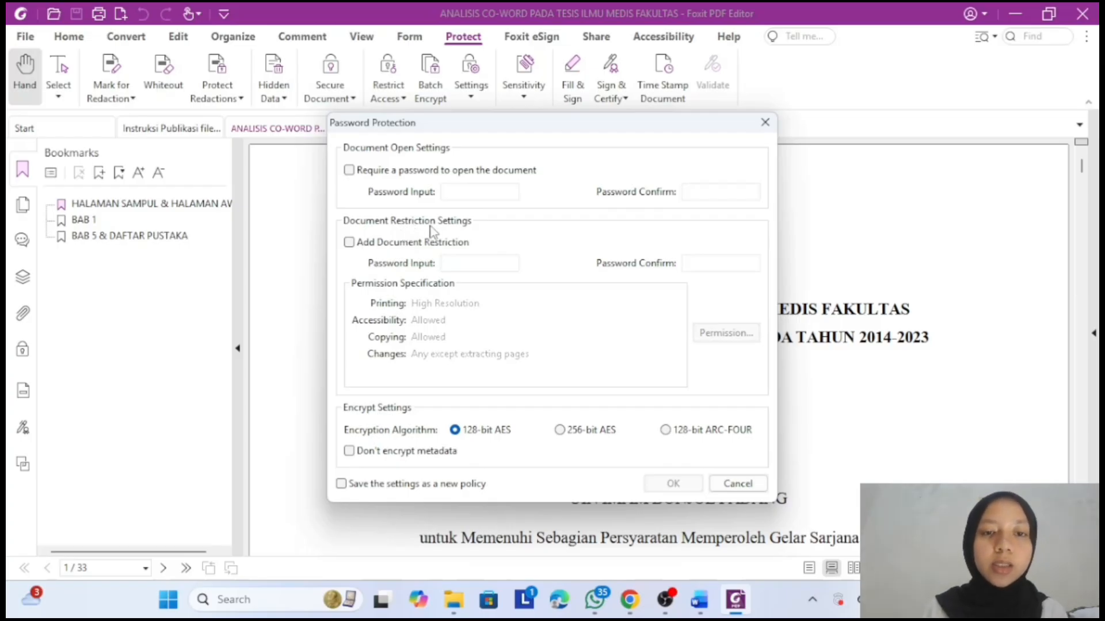
click(348, 242)
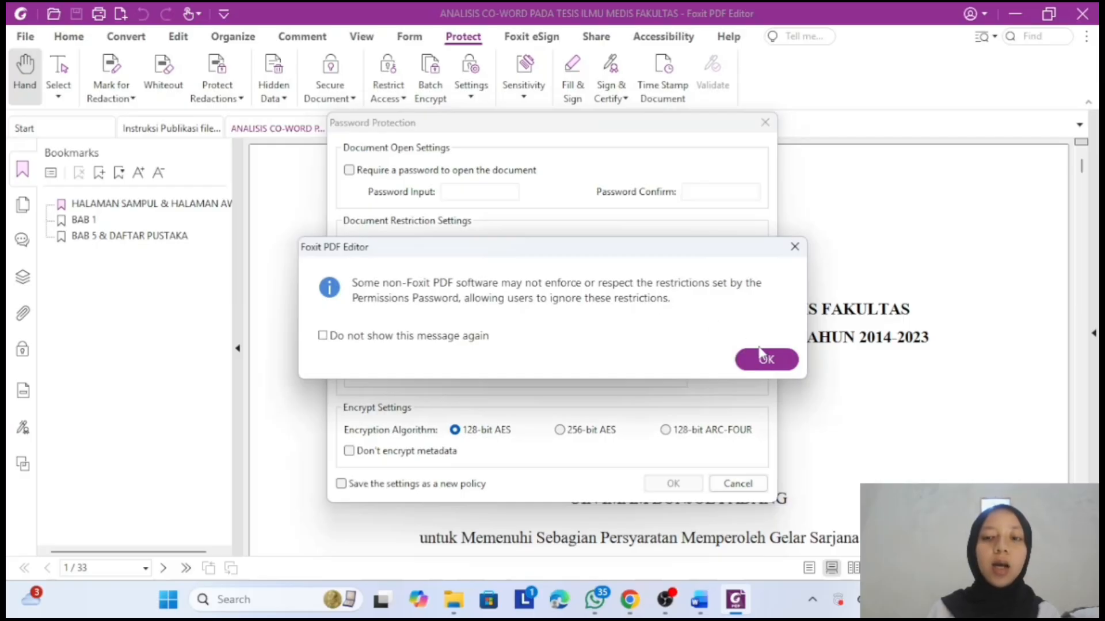
click(767, 359)
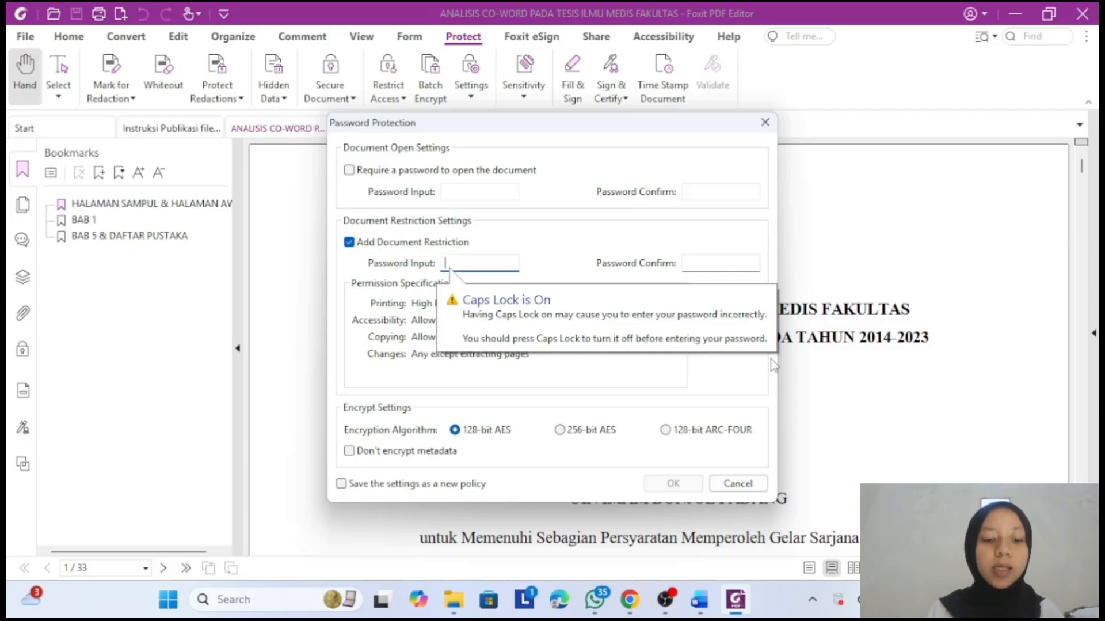
text(••••••)
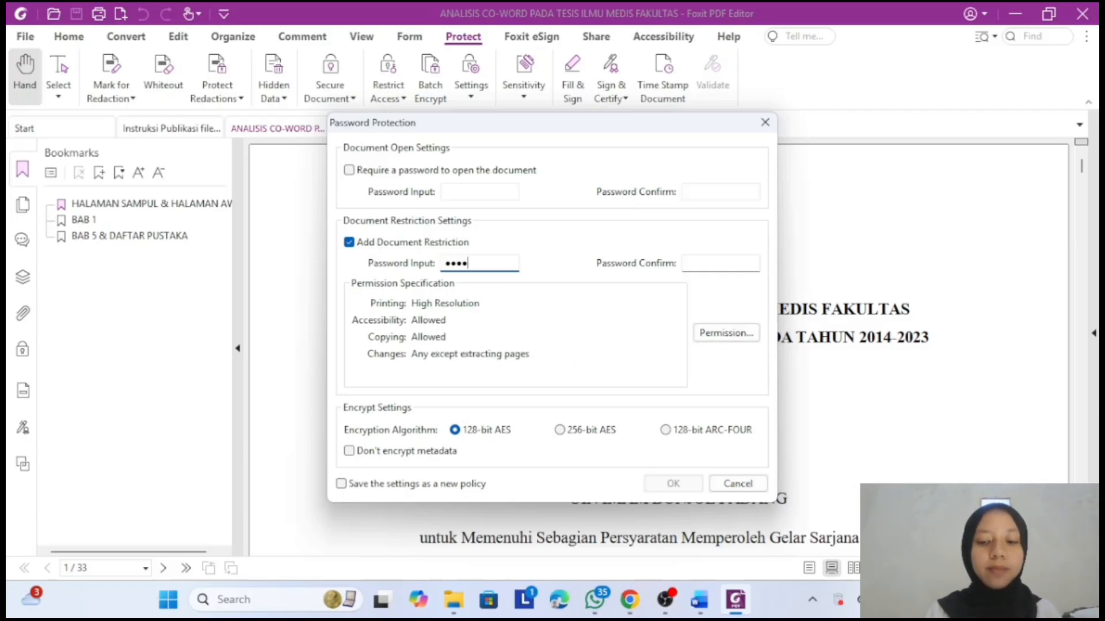
text(•)
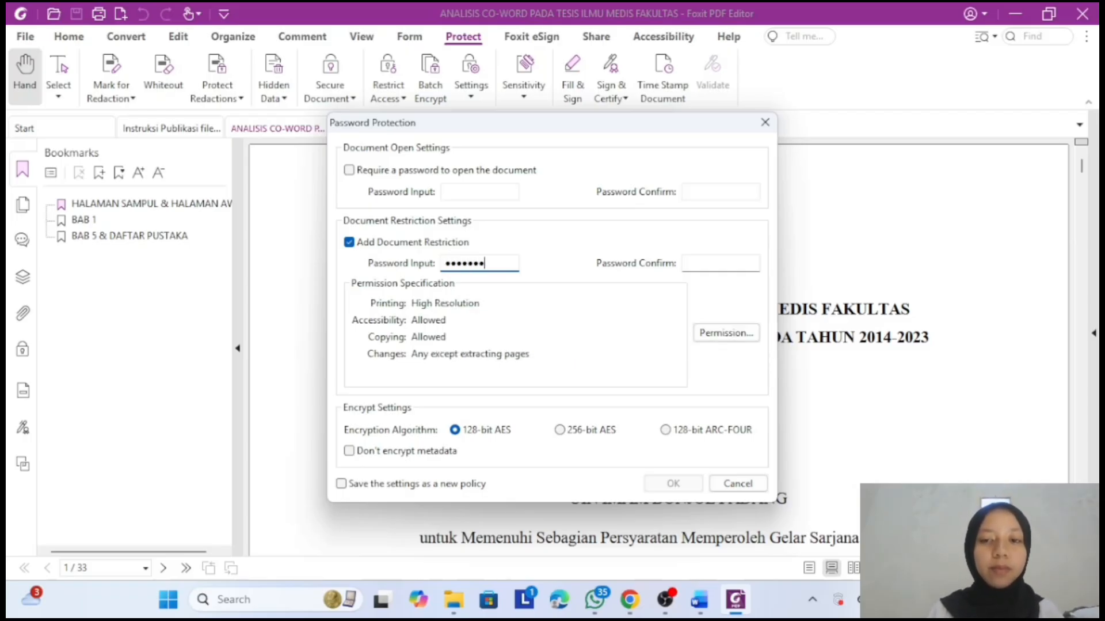
click(731, 262)
text(•••••••)
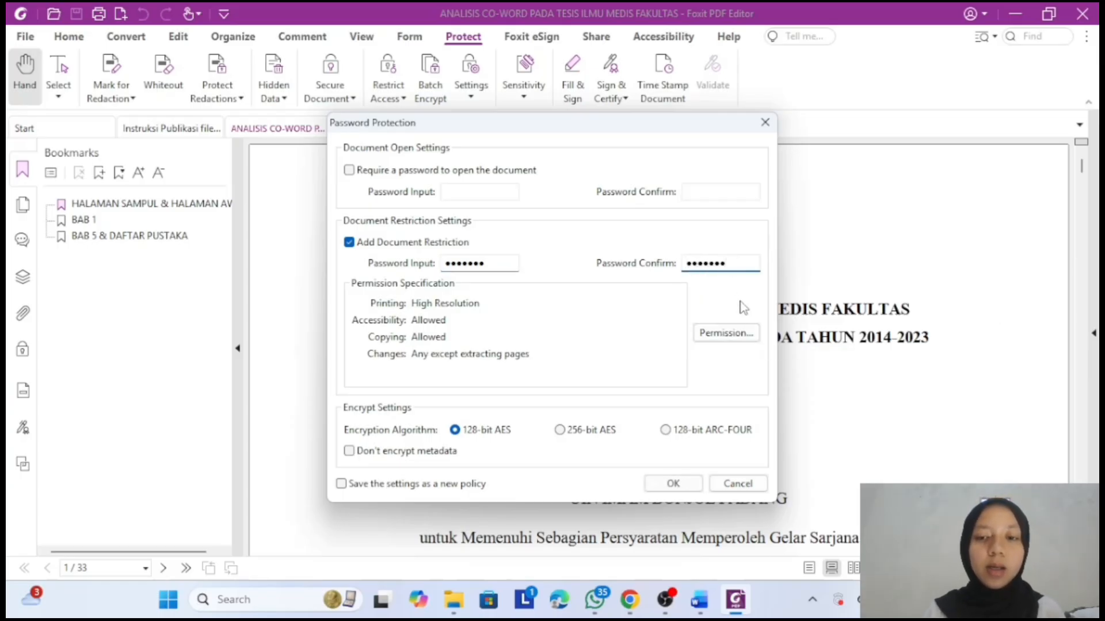
click(737, 334)
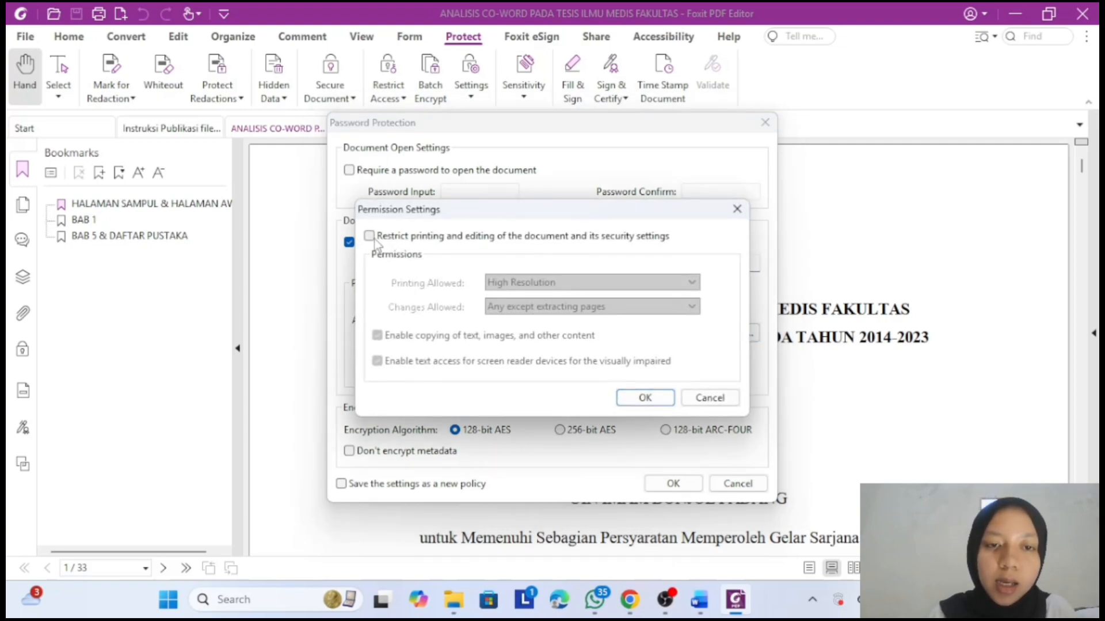
- Restrict printing, changes and copying to None and apply the password security
click(369, 236)
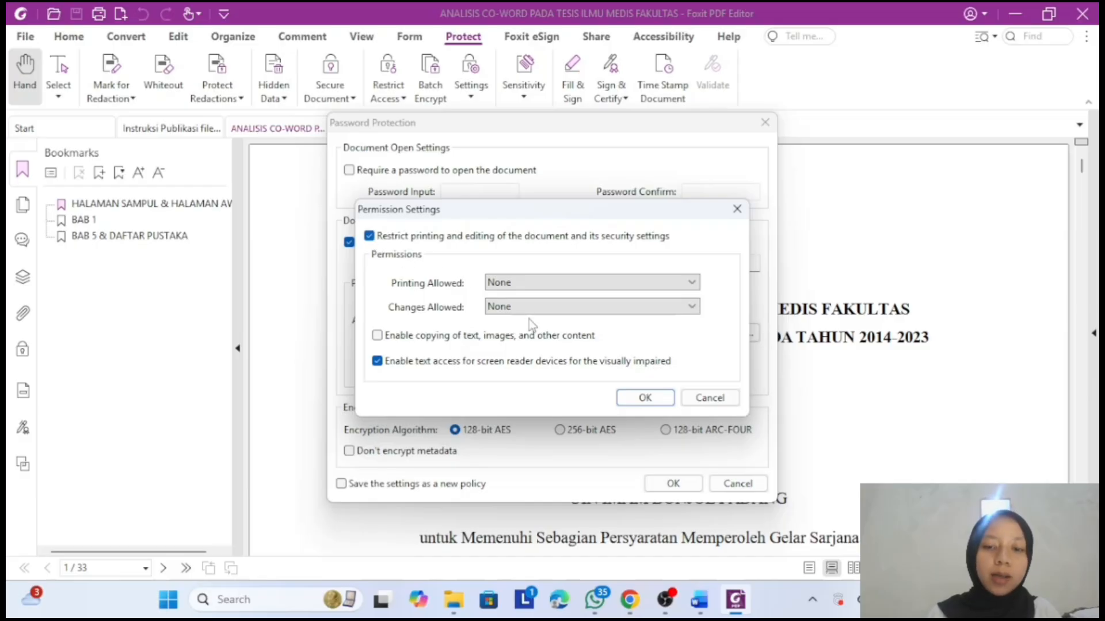
click(631, 398)
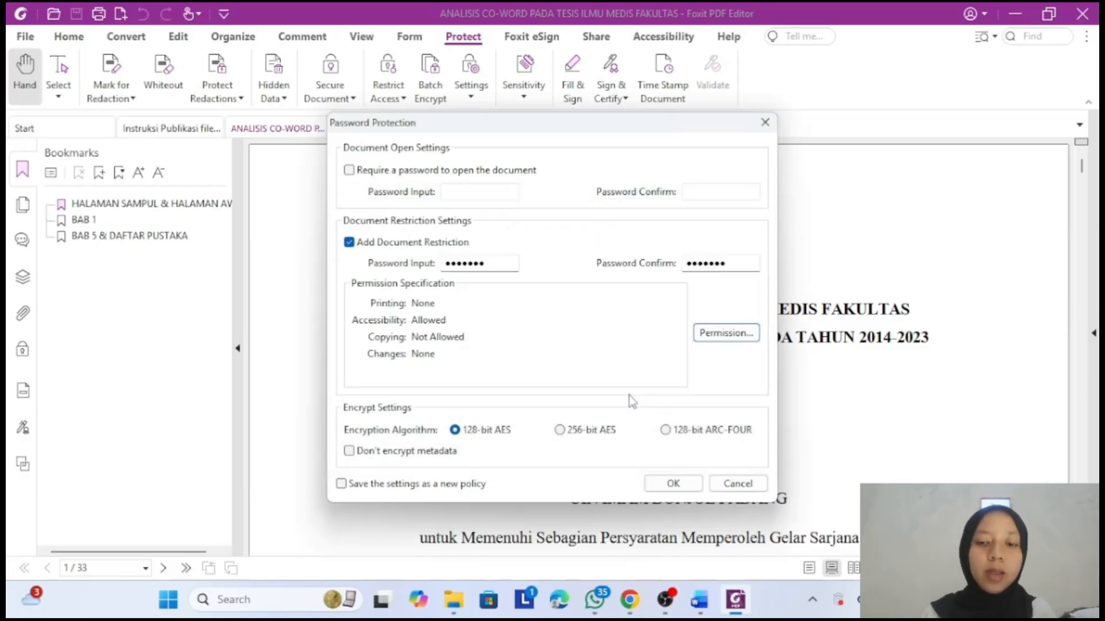
click(684, 482)
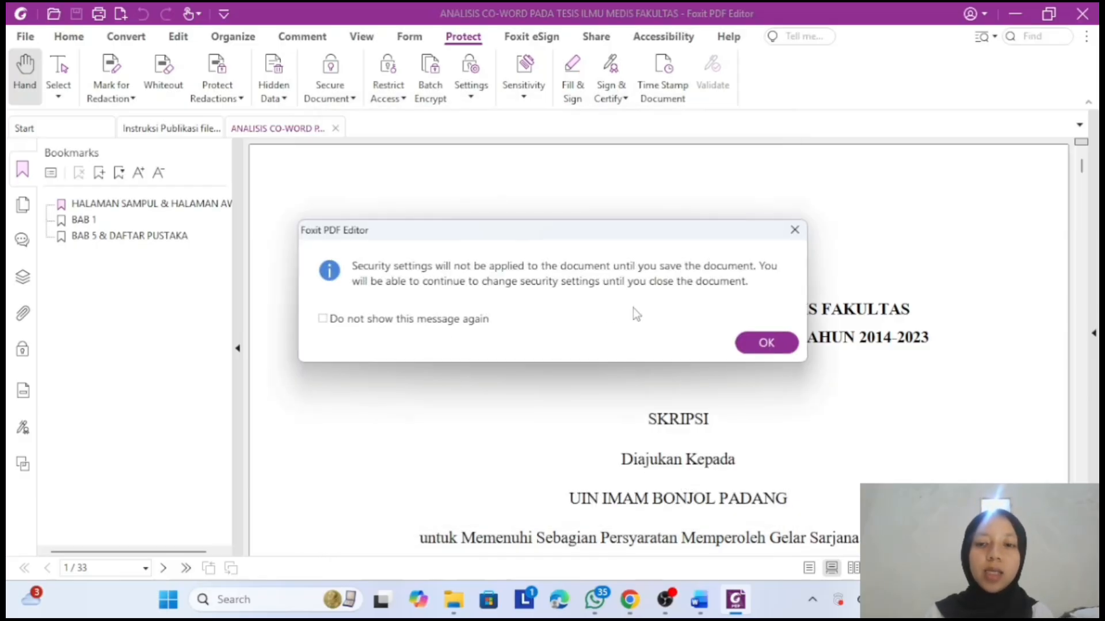
click(767, 343)
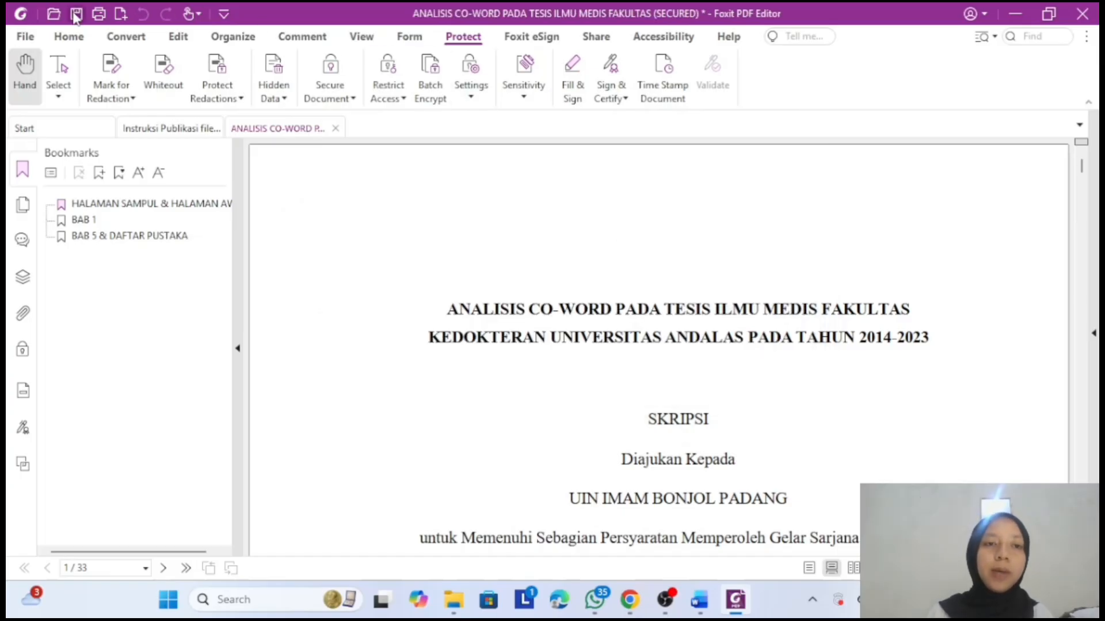
- Save the secured thesis PDF, close it, and switch to File Explorer
click(76, 14)
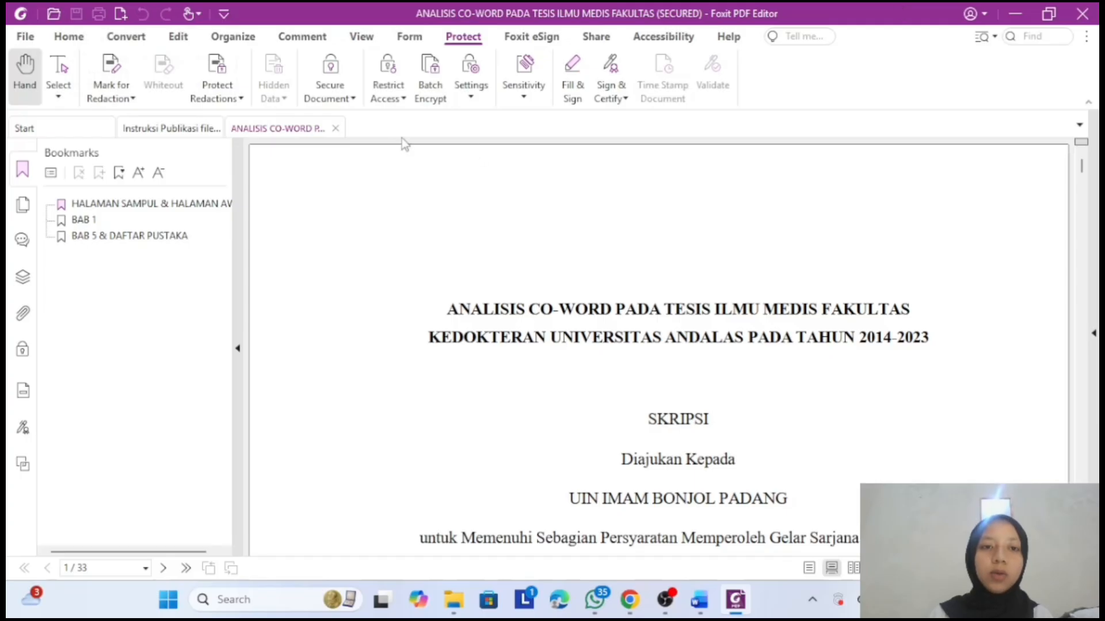
click(336, 128)
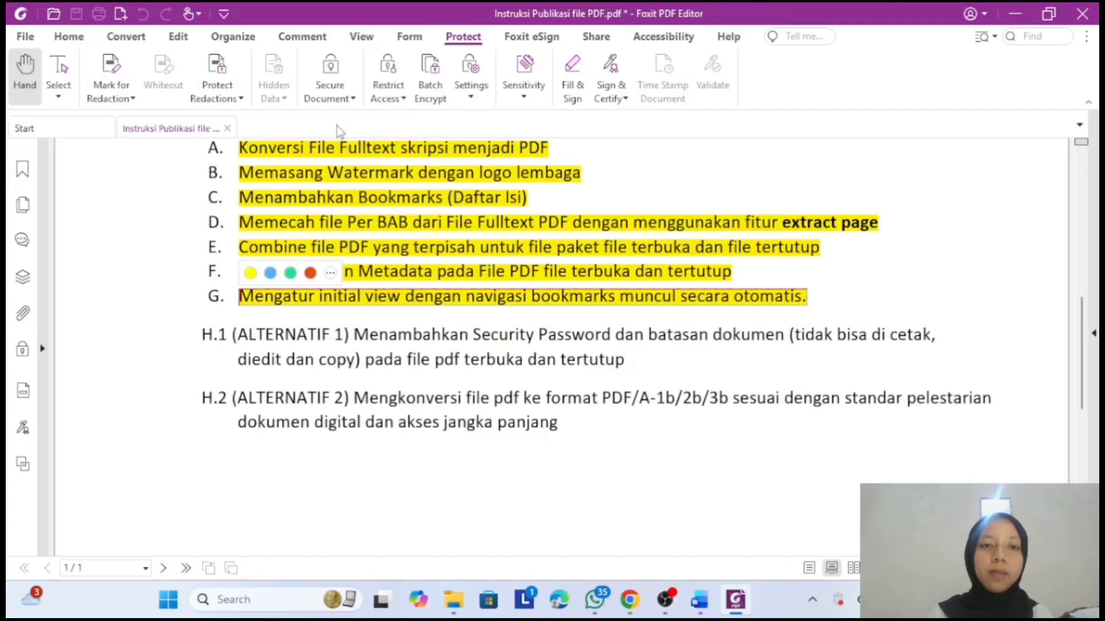
click(455, 600)
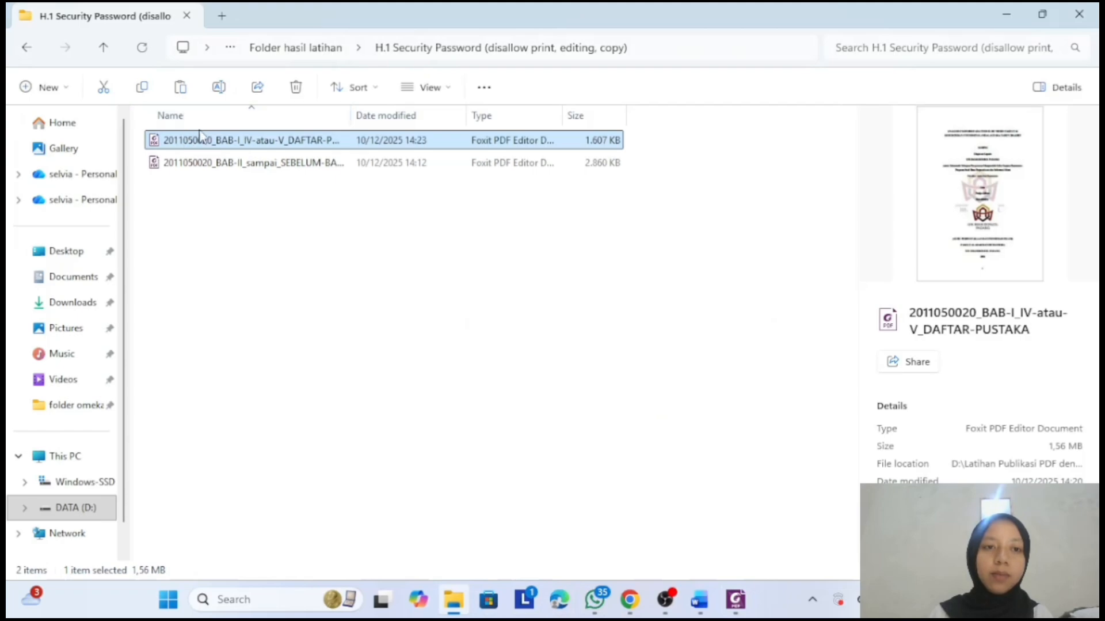
- Reopen the secured thesis PDF and verify that text selection and saving are blocked
double_click(210, 145)
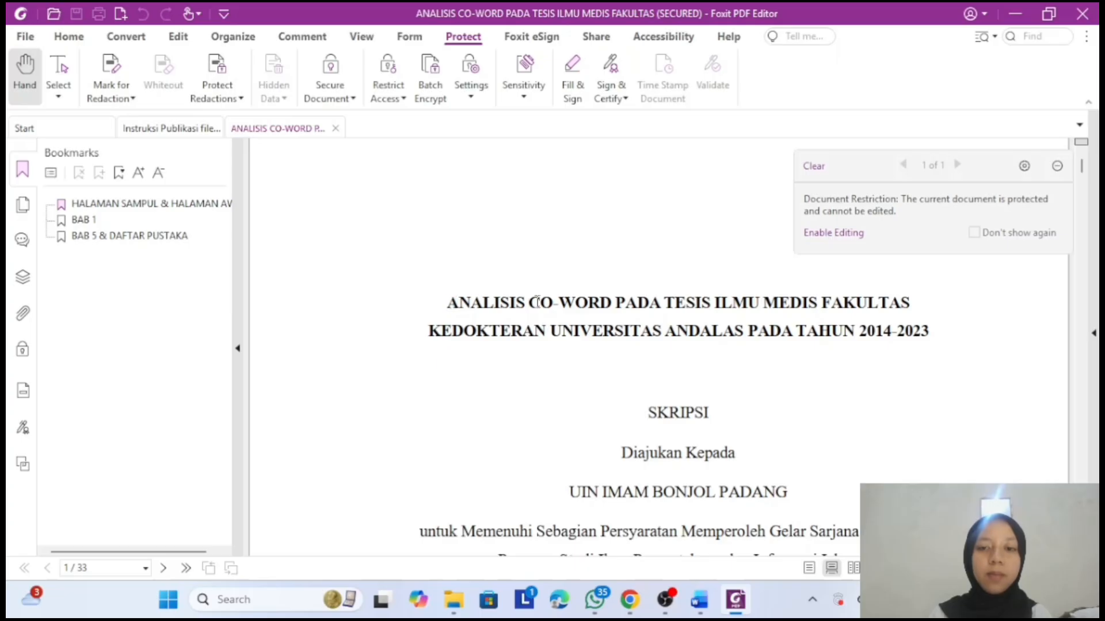
drag(451, 301, 932, 338)
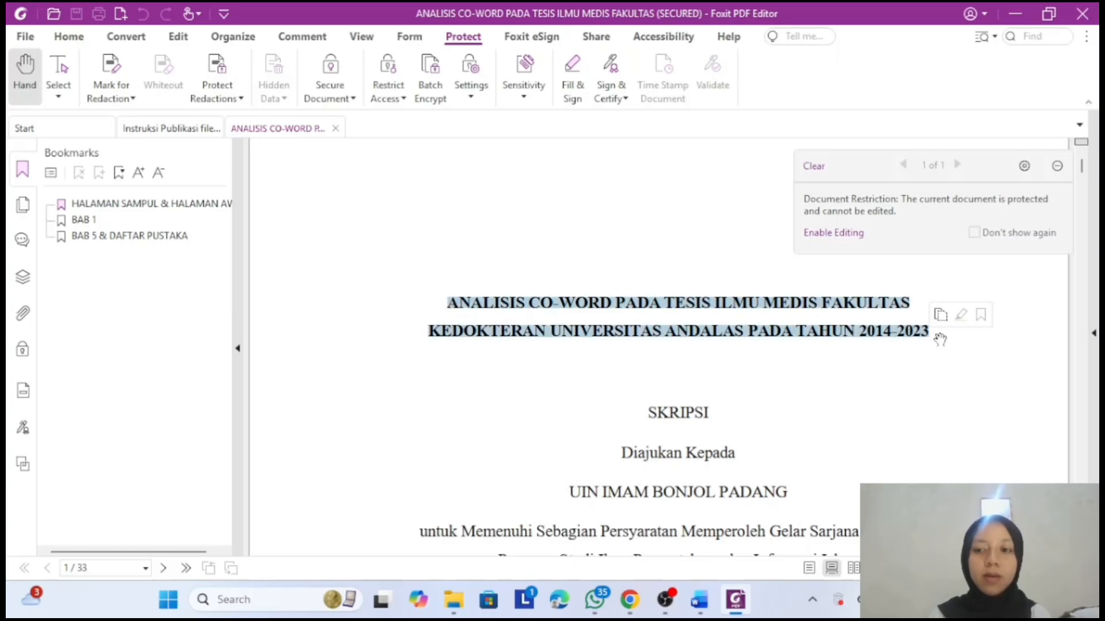
click(727, 195)
click(23, 38)
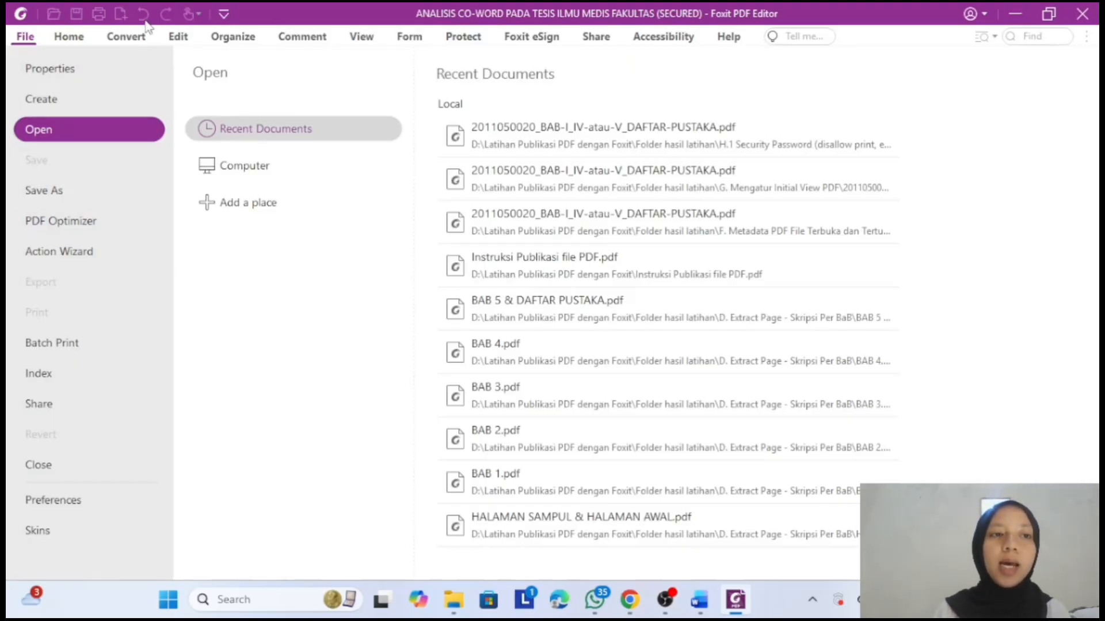
click(71, 37)
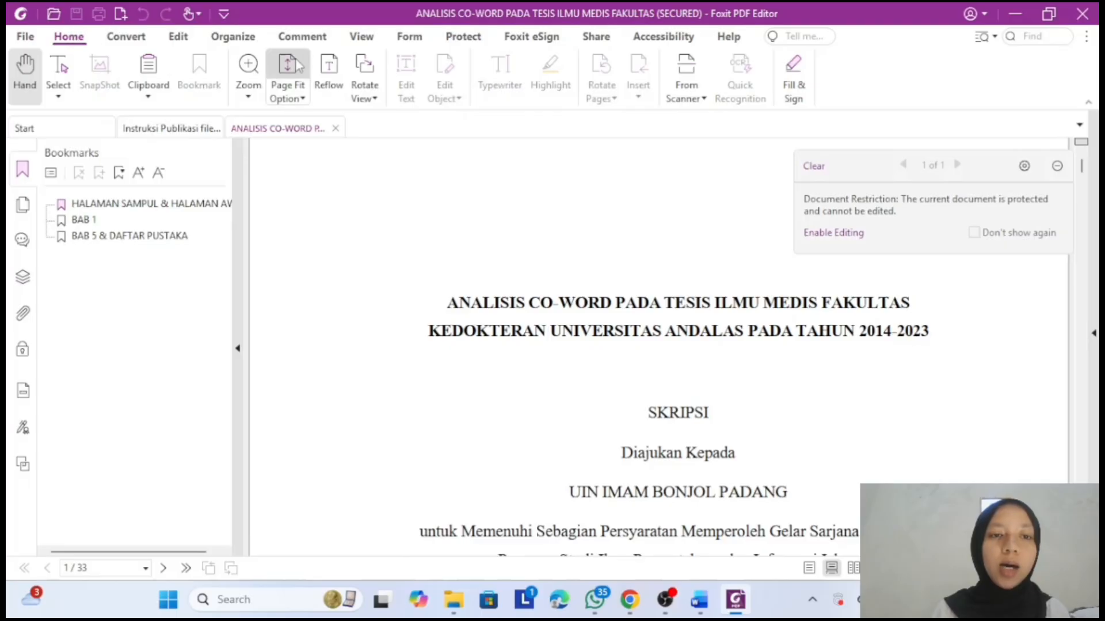
- Close the ANALISIS thesis tab and highlight the H.1 instruction text in yellow
click(336, 127)
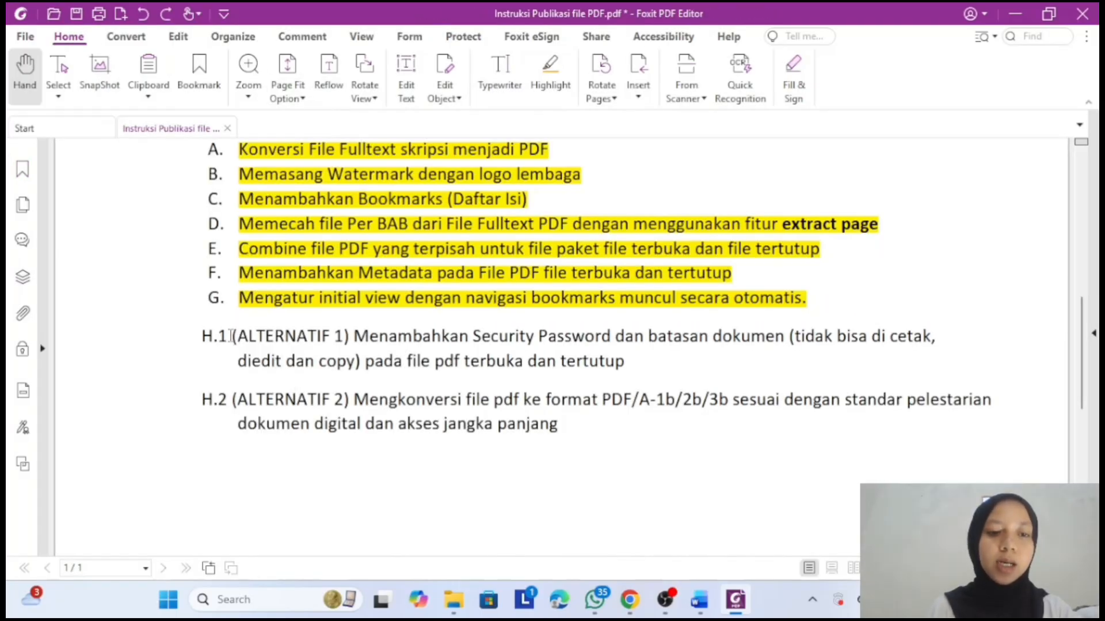
drag(231, 335, 625, 364)
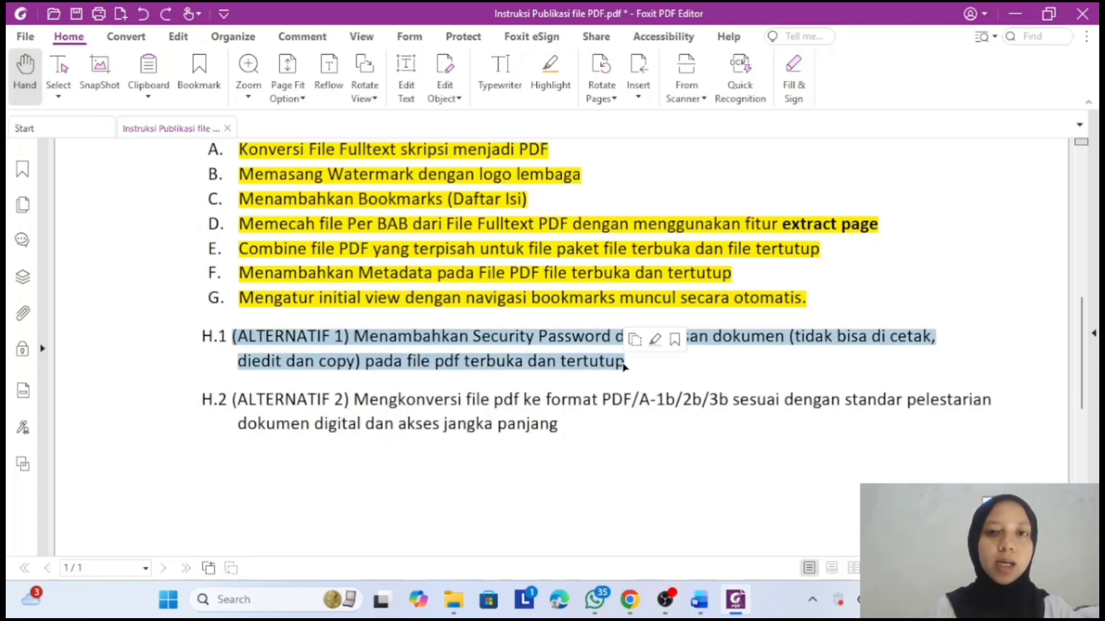
click(541, 86)
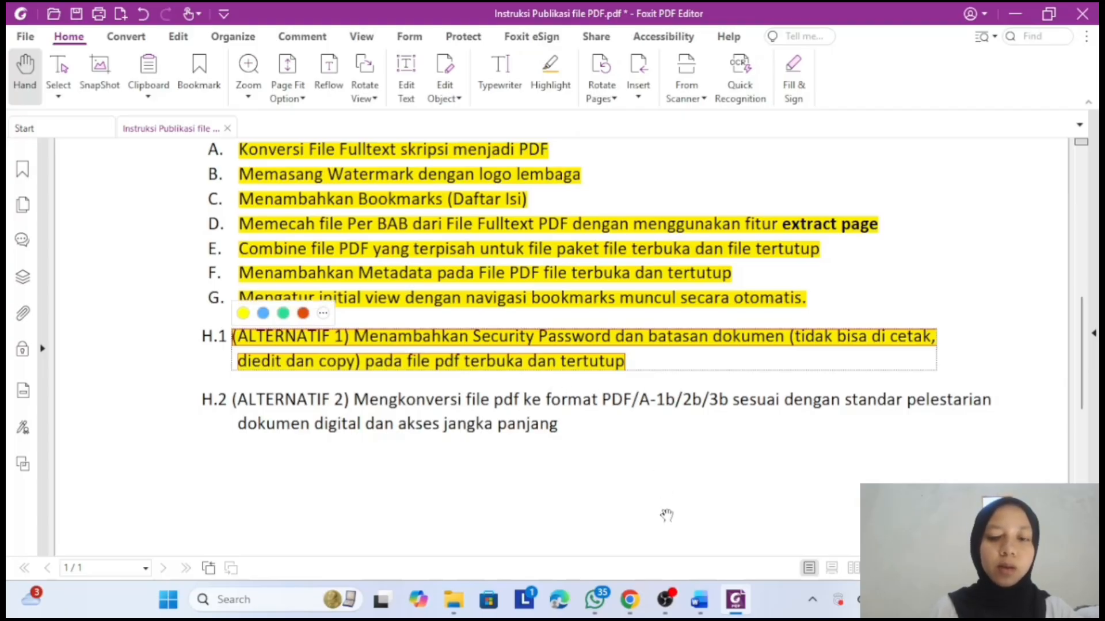
click(456, 600)
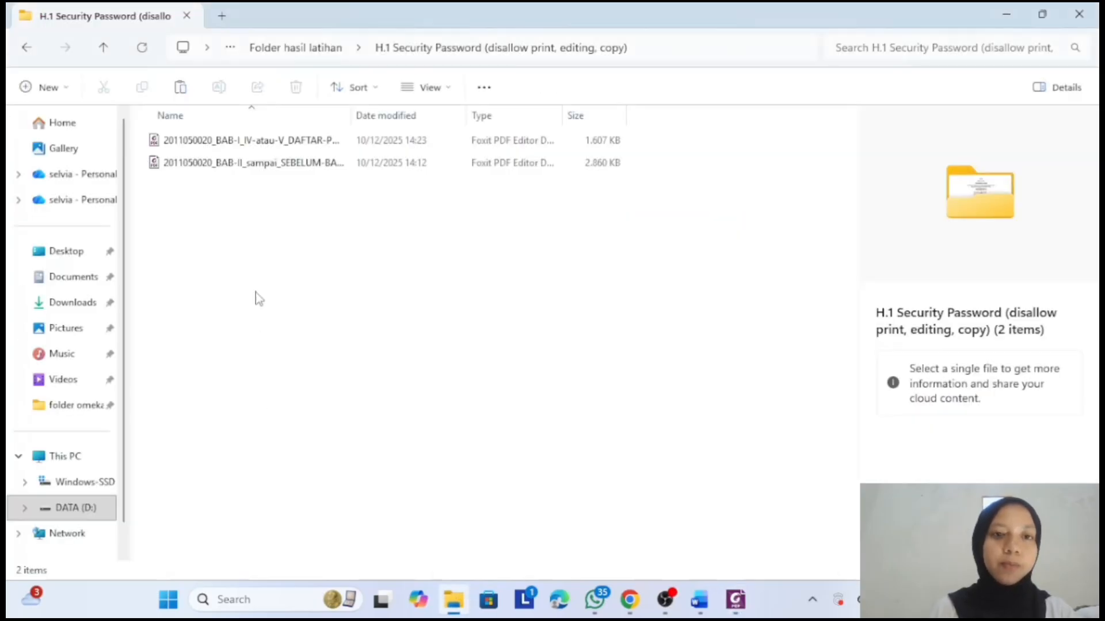
- Open the first thesis PDF from Folder hasil latihan's G. Mengatur Initial View PDF folder
click(288, 49)
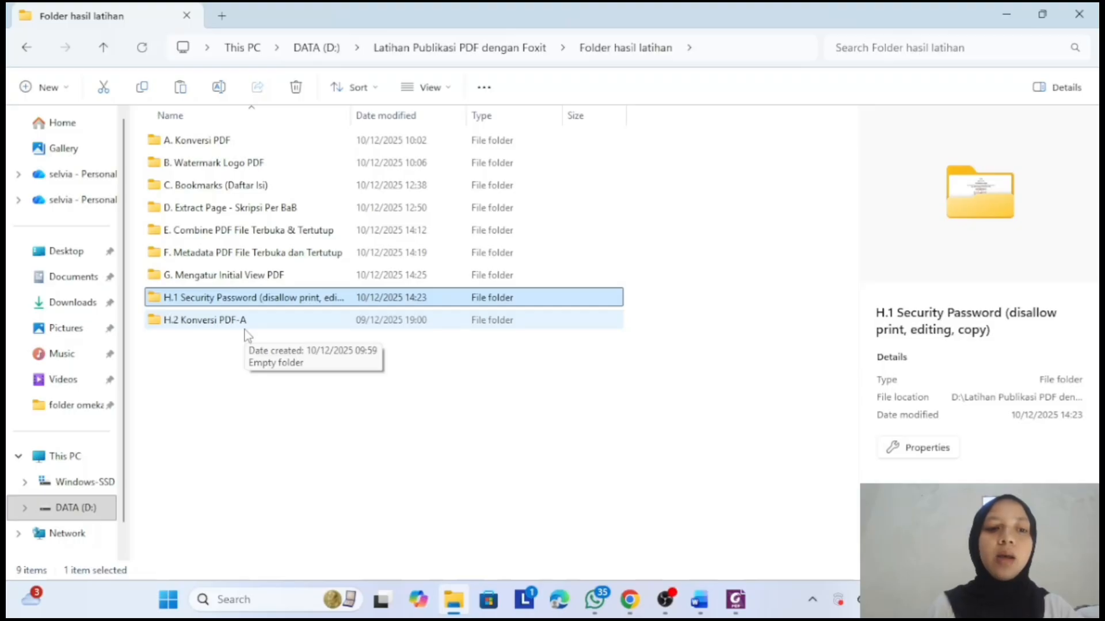
double_click(257, 275)
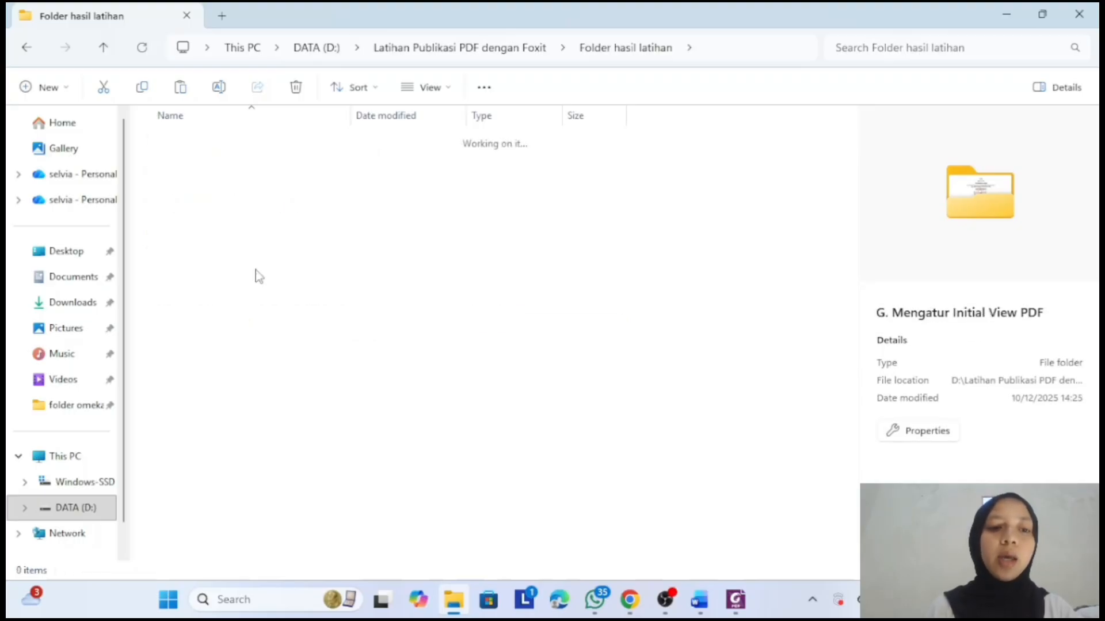
click(257, 141)
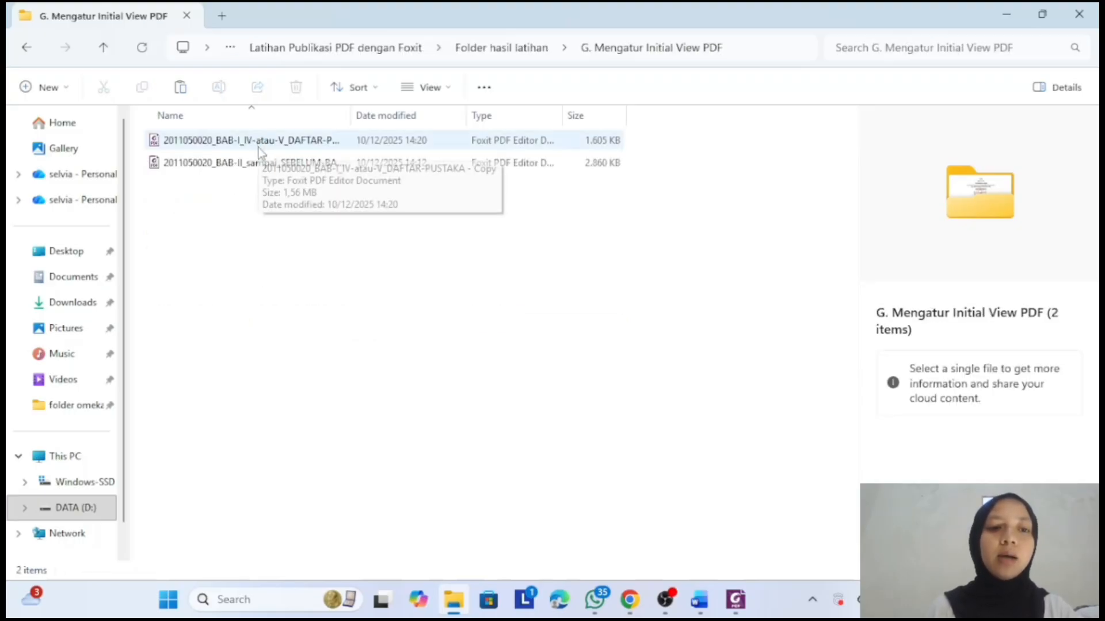
double_click(263, 144)
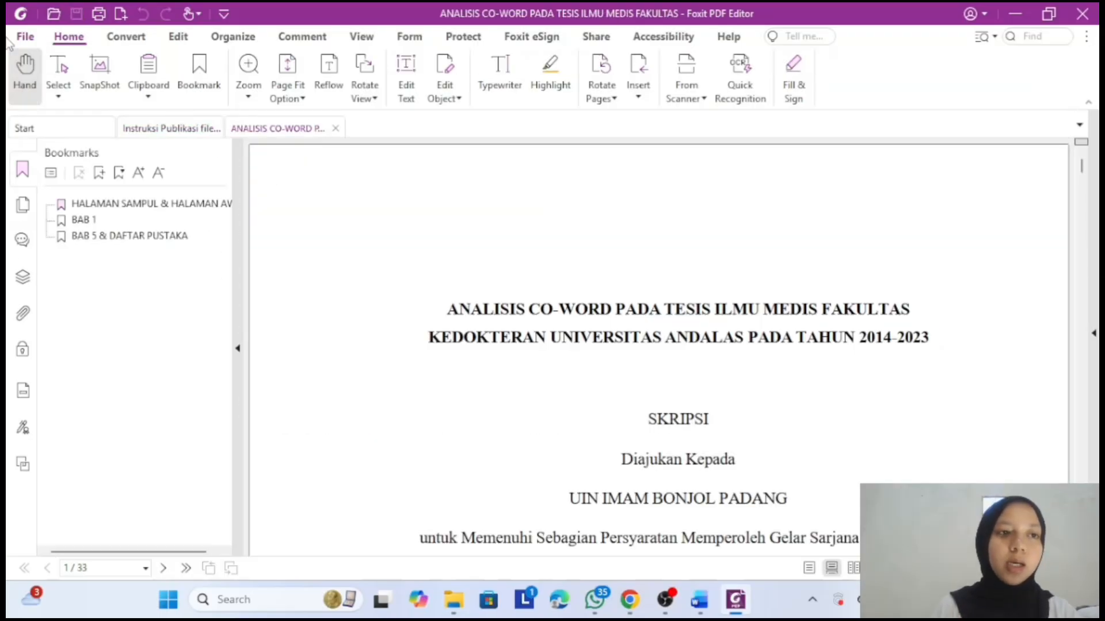
- Start Save As and browse to the H.2 Konversi PDF-A folder
click(25, 38)
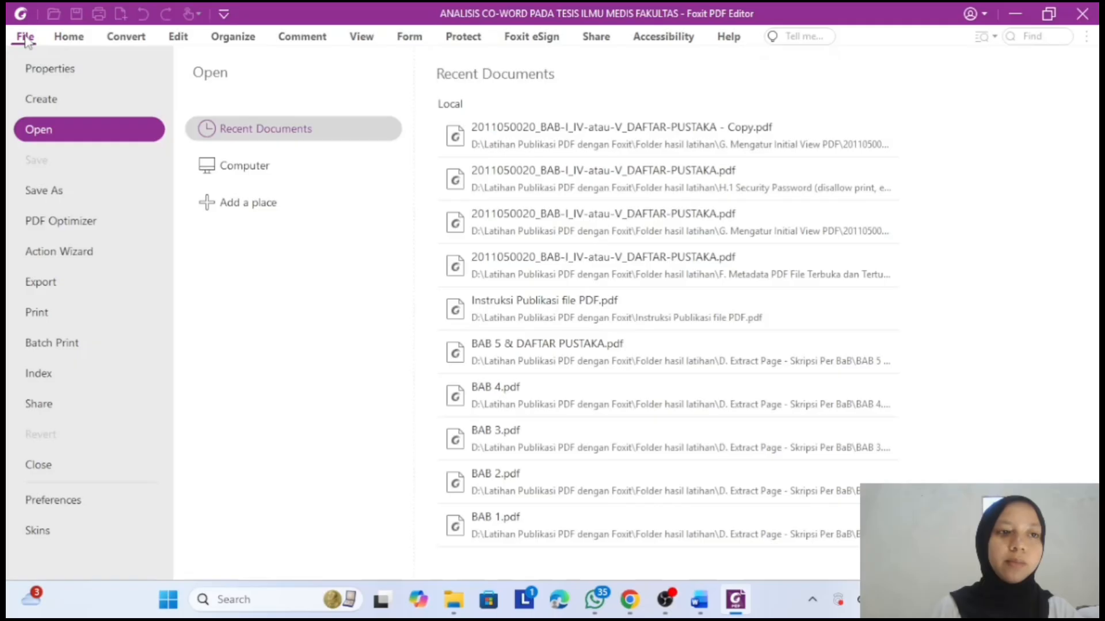
click(68, 197)
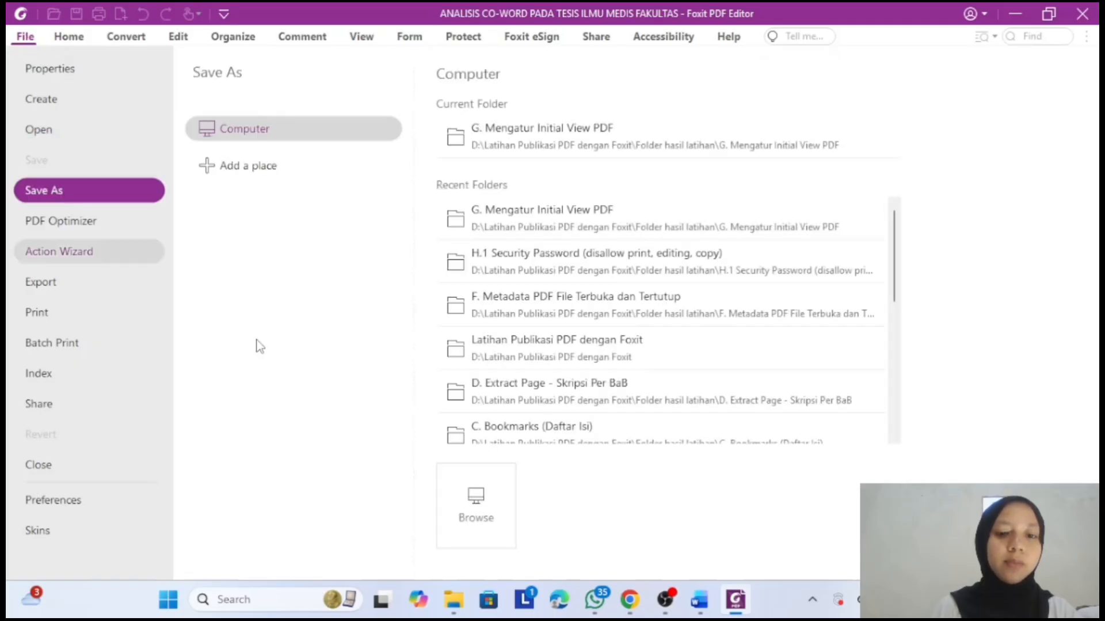
click(473, 507)
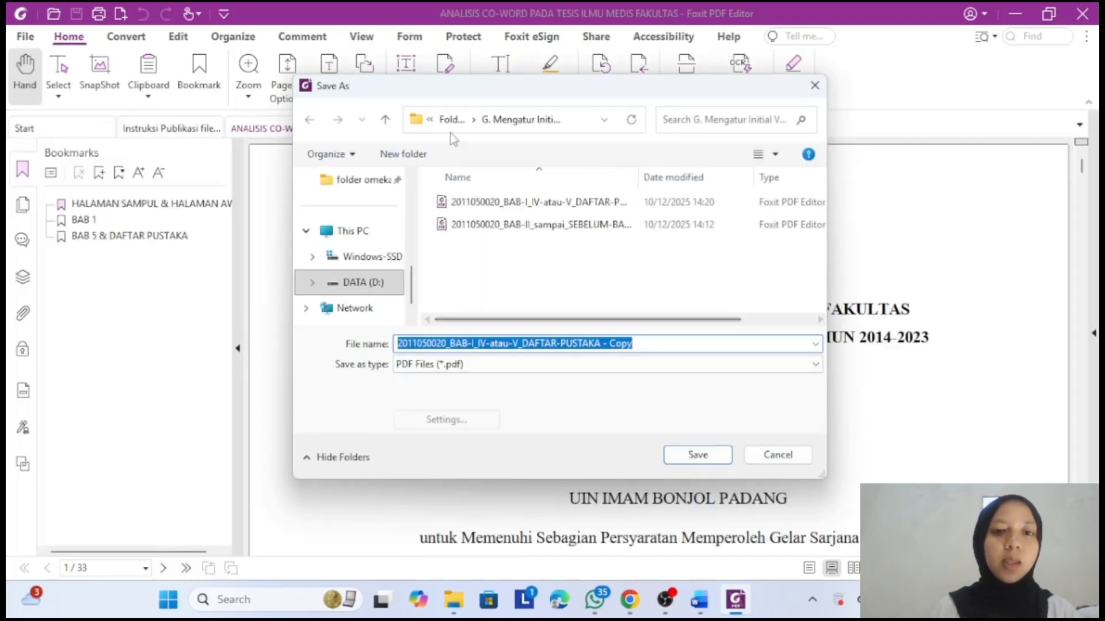
click(452, 122)
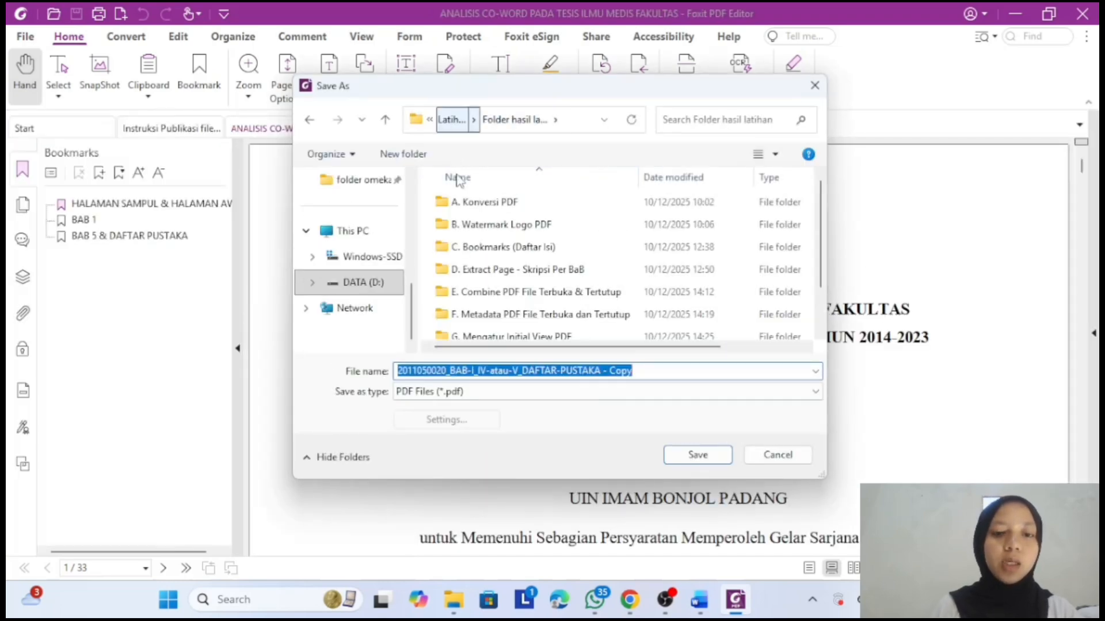
scroll(496, 255, down, 2)
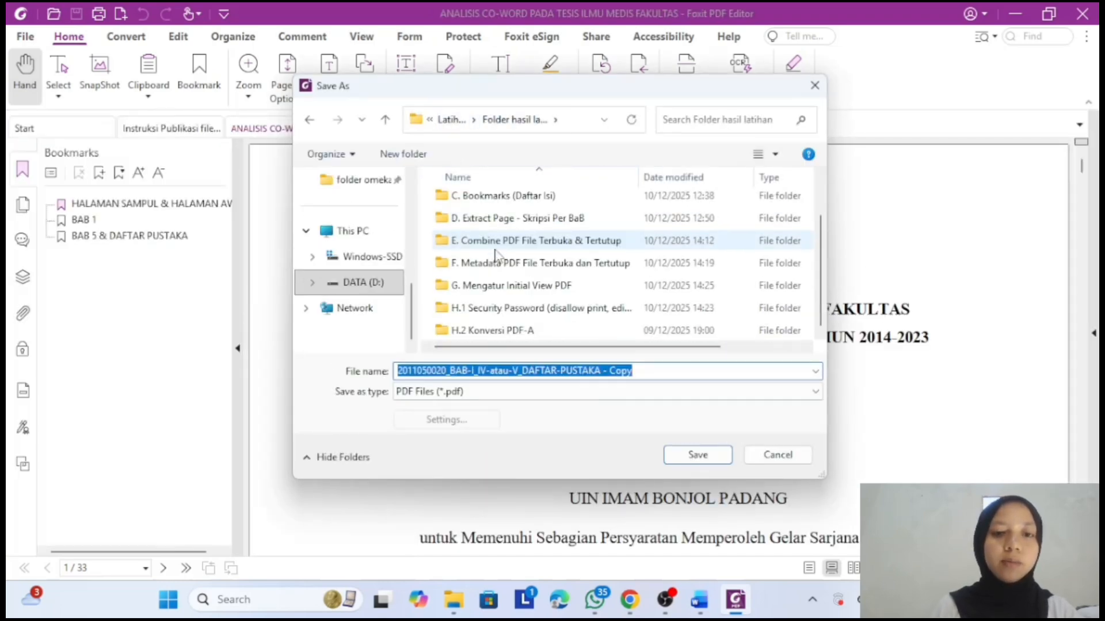
double_click(501, 330)
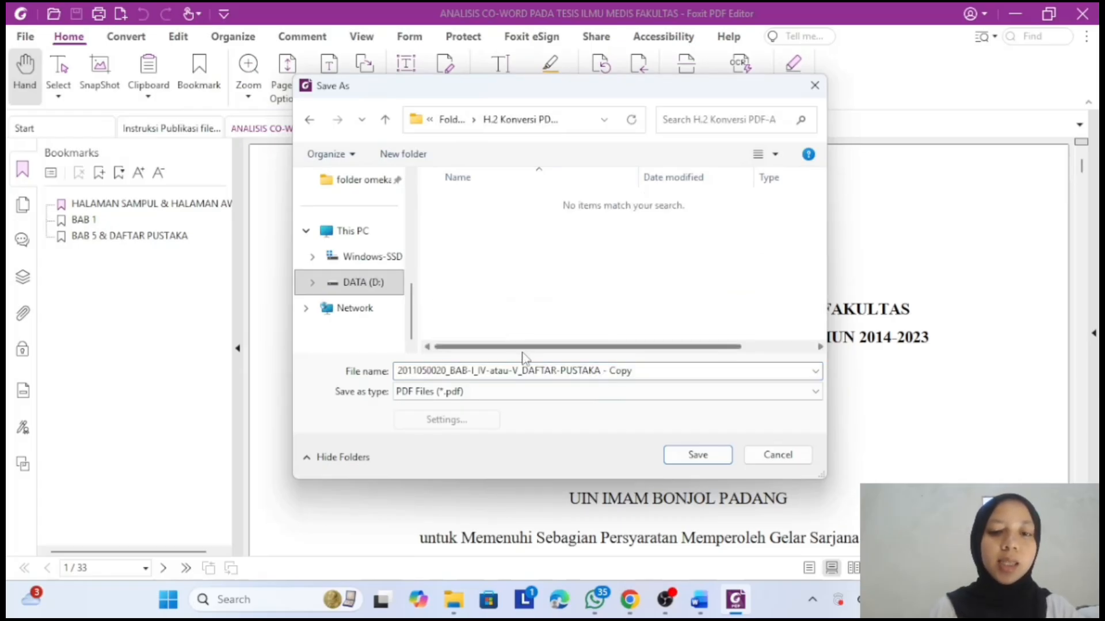
- Set the save type to PDF/A (*.pdf) and open its conversion settings
click(533, 391)
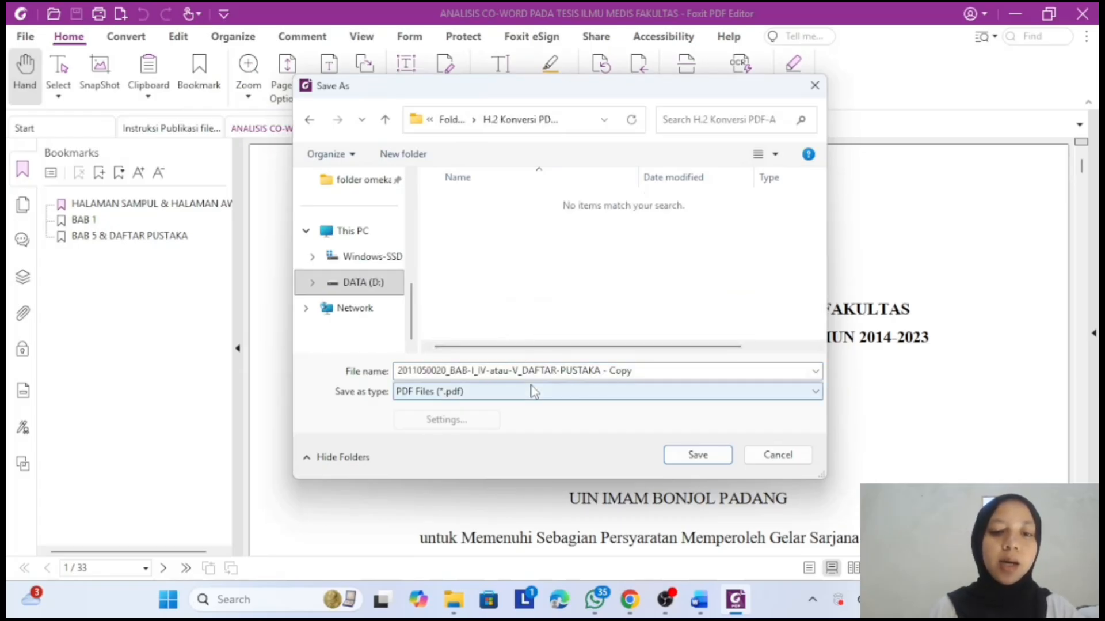
click(617, 391)
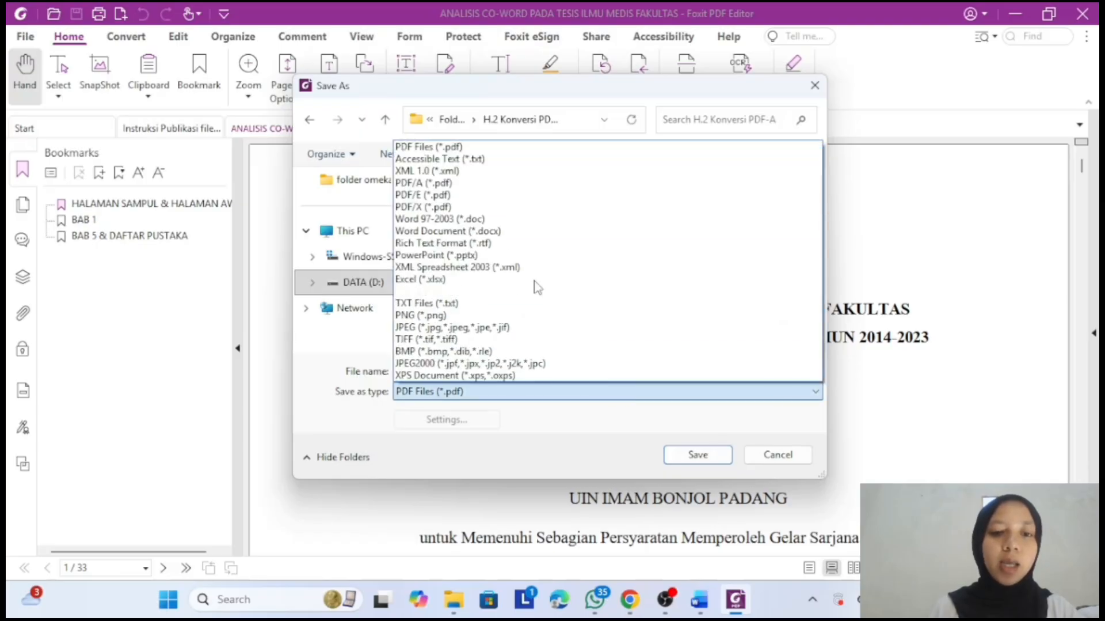
click(454, 183)
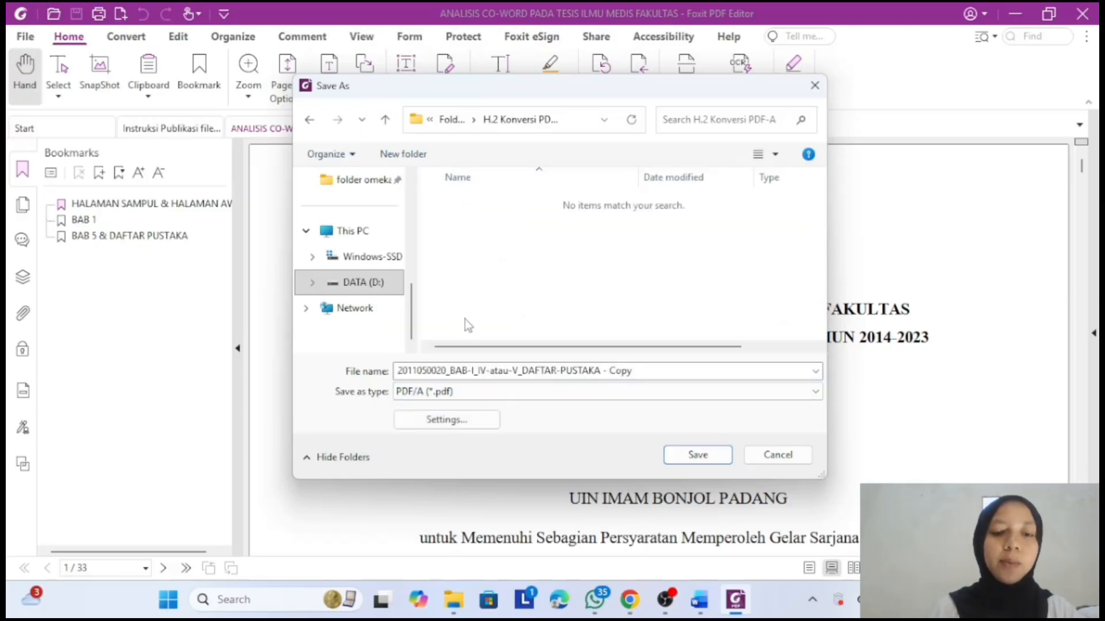
click(466, 422)
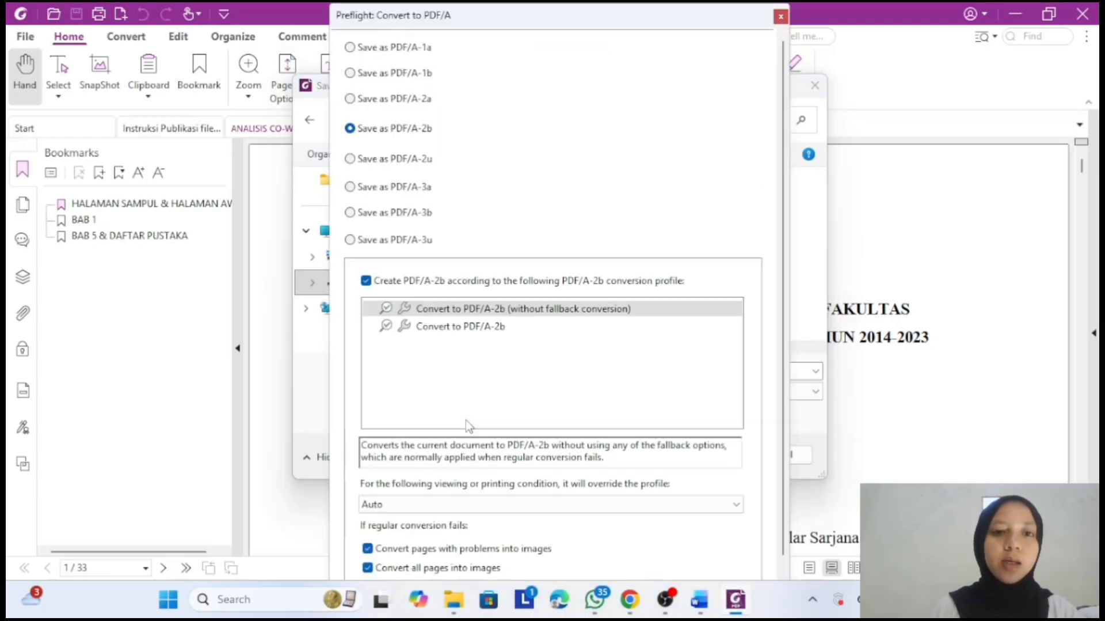
- Choose PDF/A-1b, save the copy, and dismiss the conversion failure notice
click(380, 75)
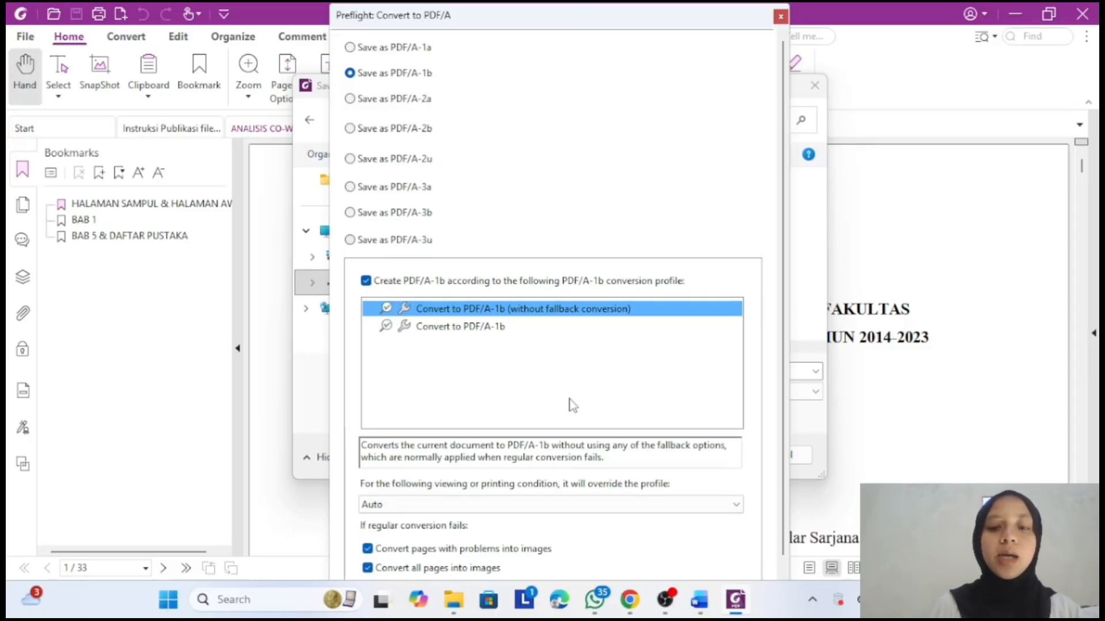
key(Return)
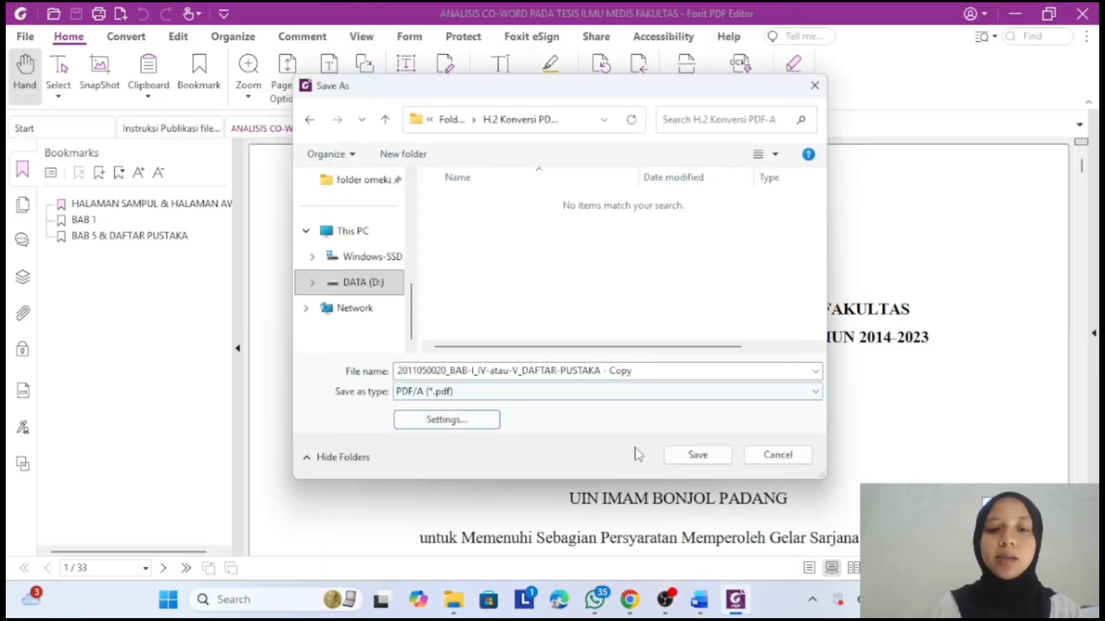
click(680, 456)
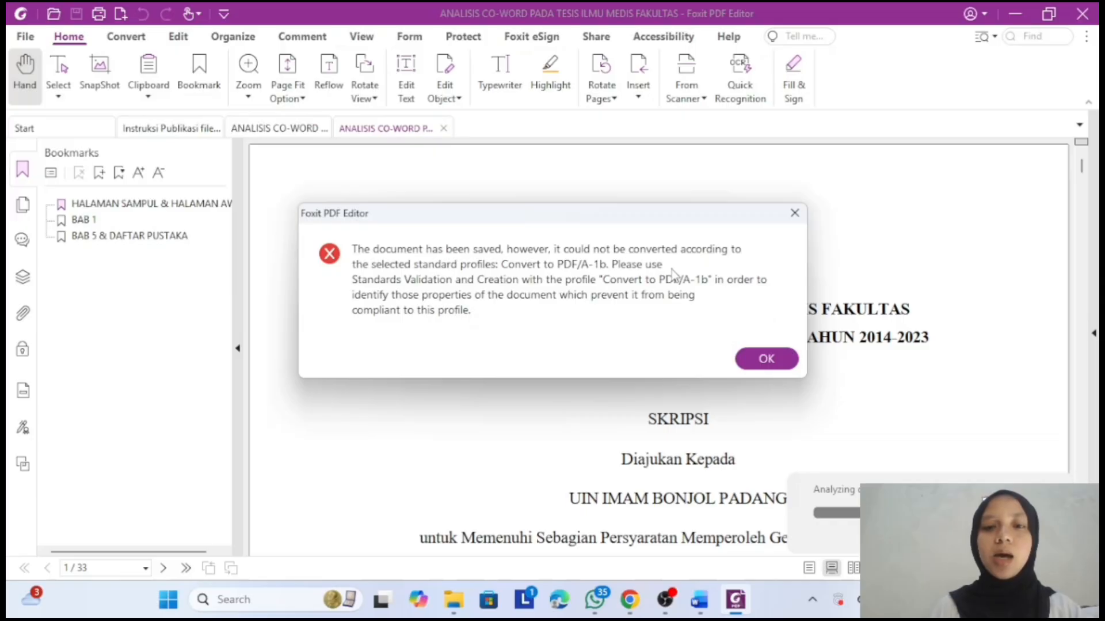
click(789, 360)
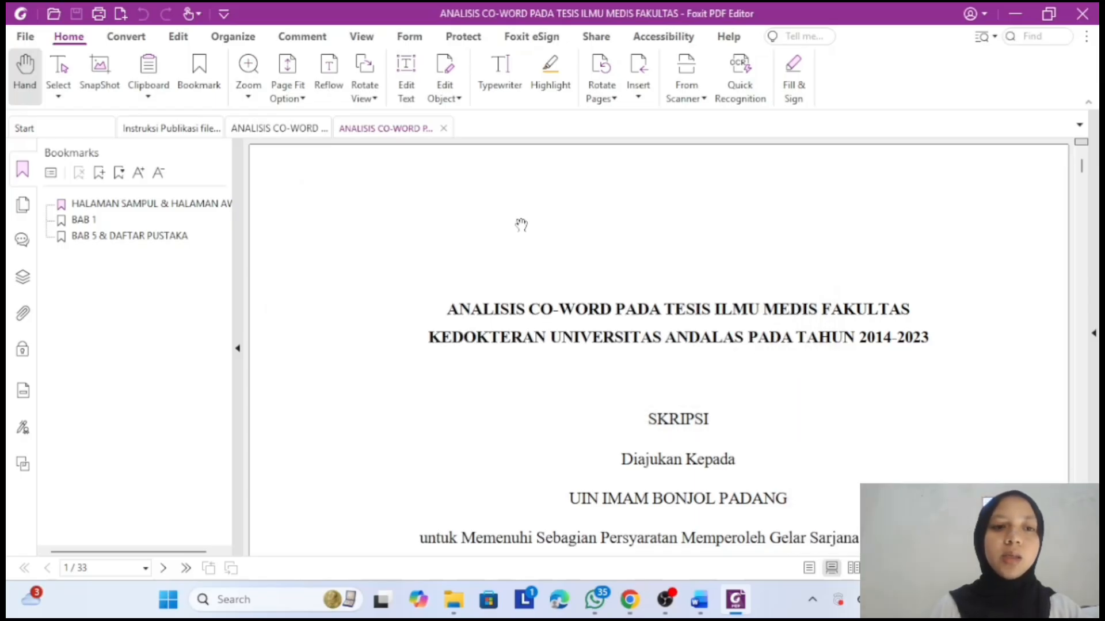
- Start Save As again with PDF/A (*.pdf) as the file type and open its settings
click(23, 37)
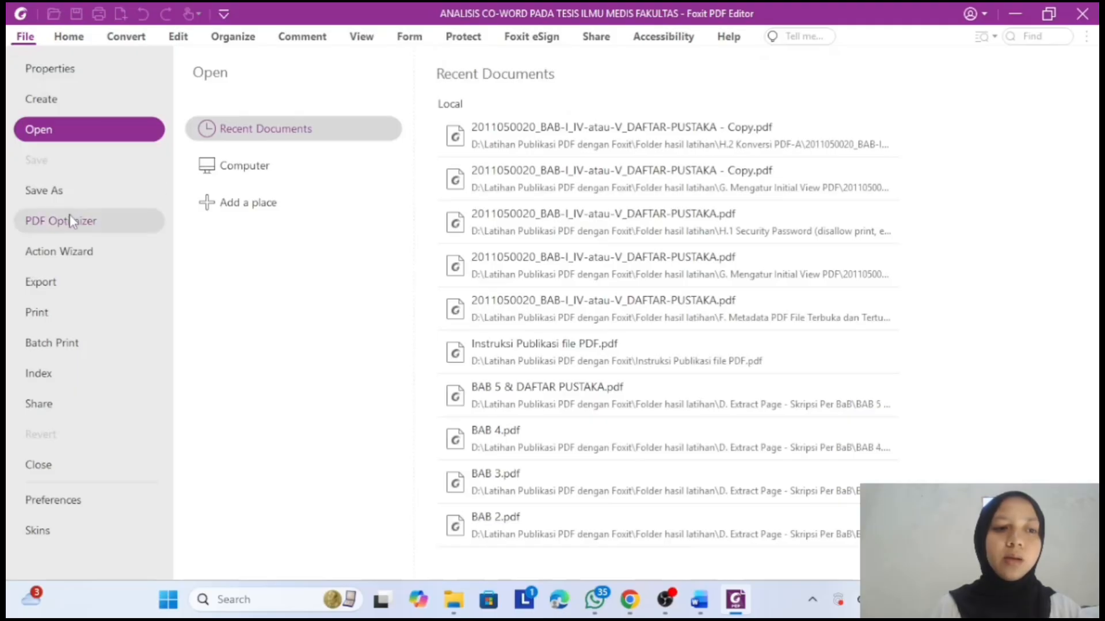
click(76, 199)
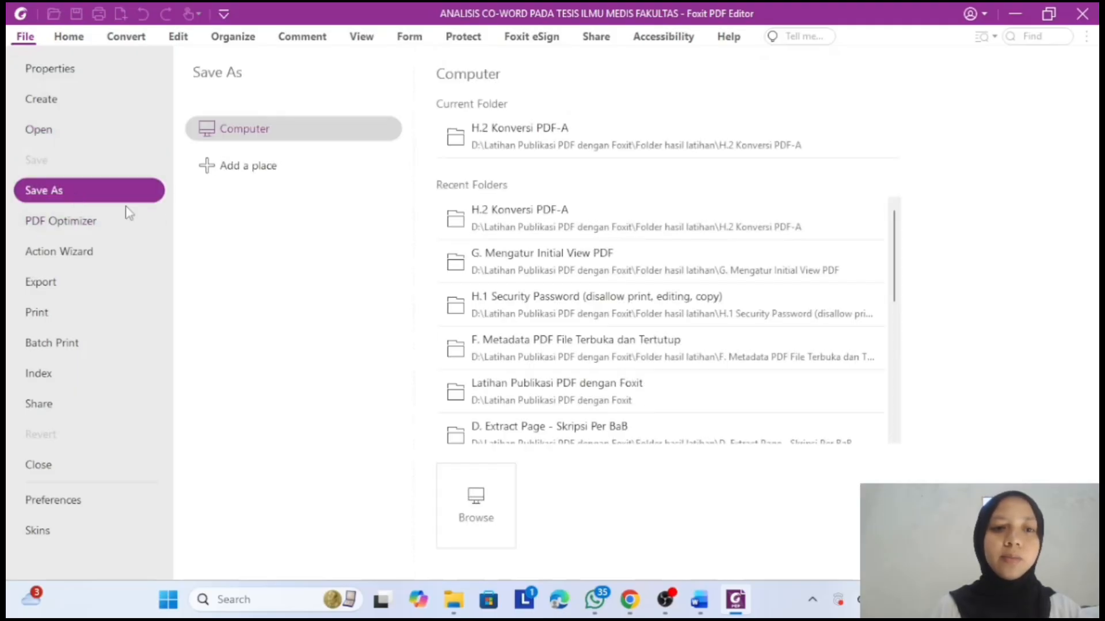
click(475, 502)
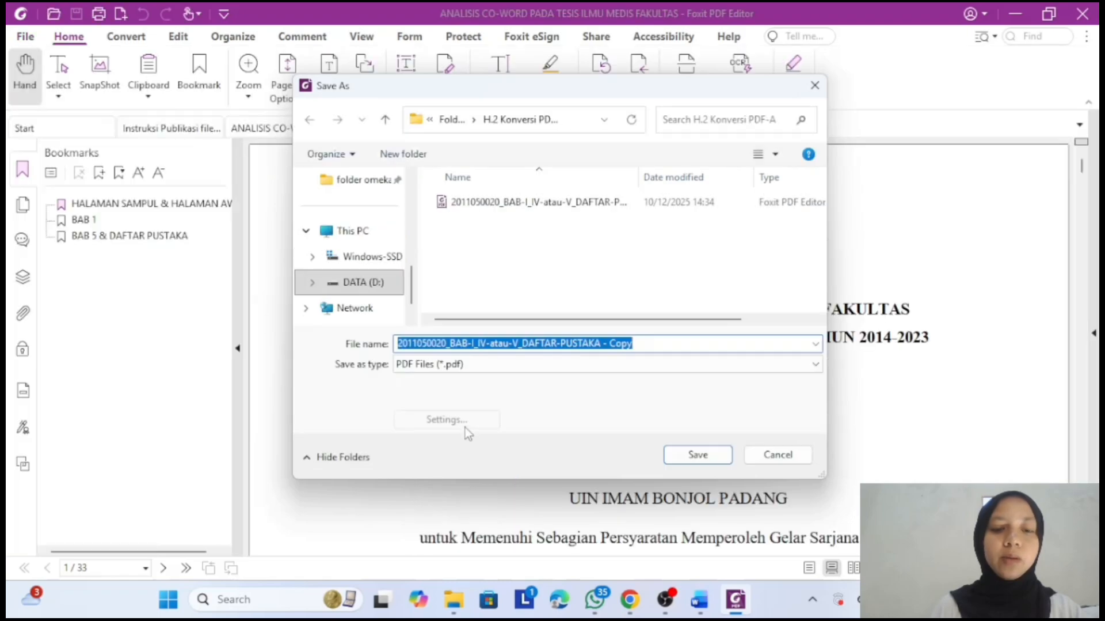
click(469, 370)
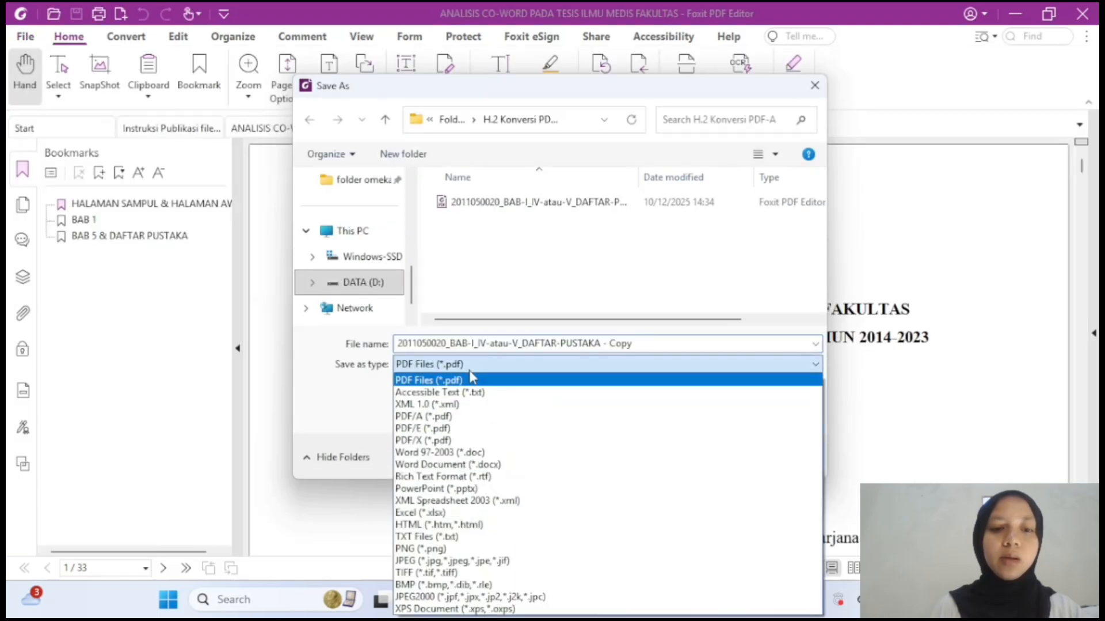
click(469, 417)
click(469, 420)
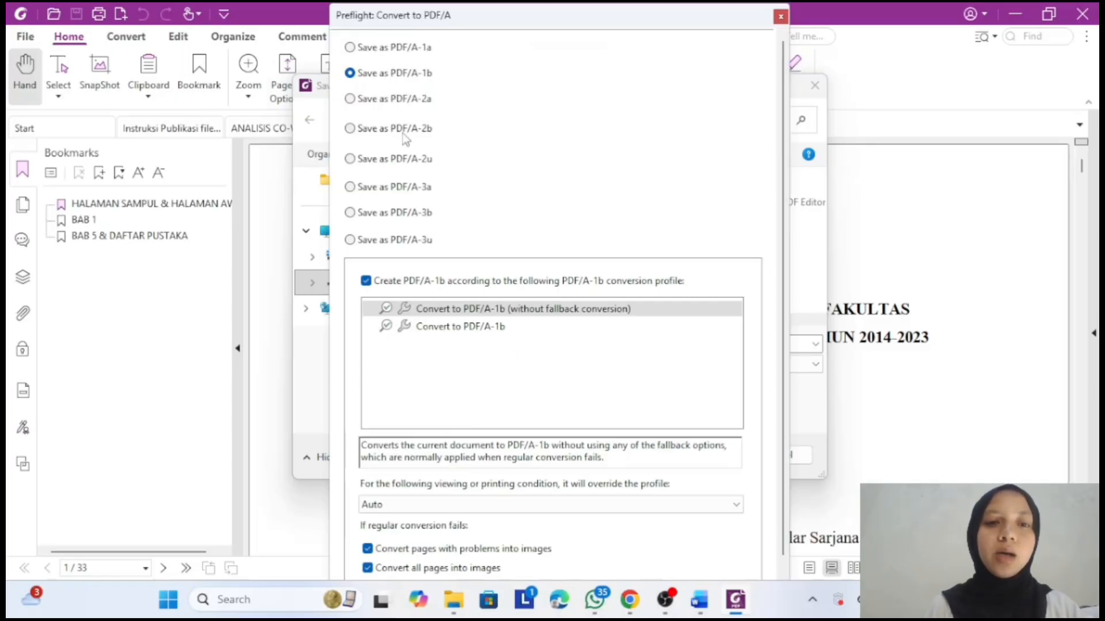
- Save as PDF/A-2b replacing the old file, and confirm PDF/A-2B in the Standards panel
click(404, 137)
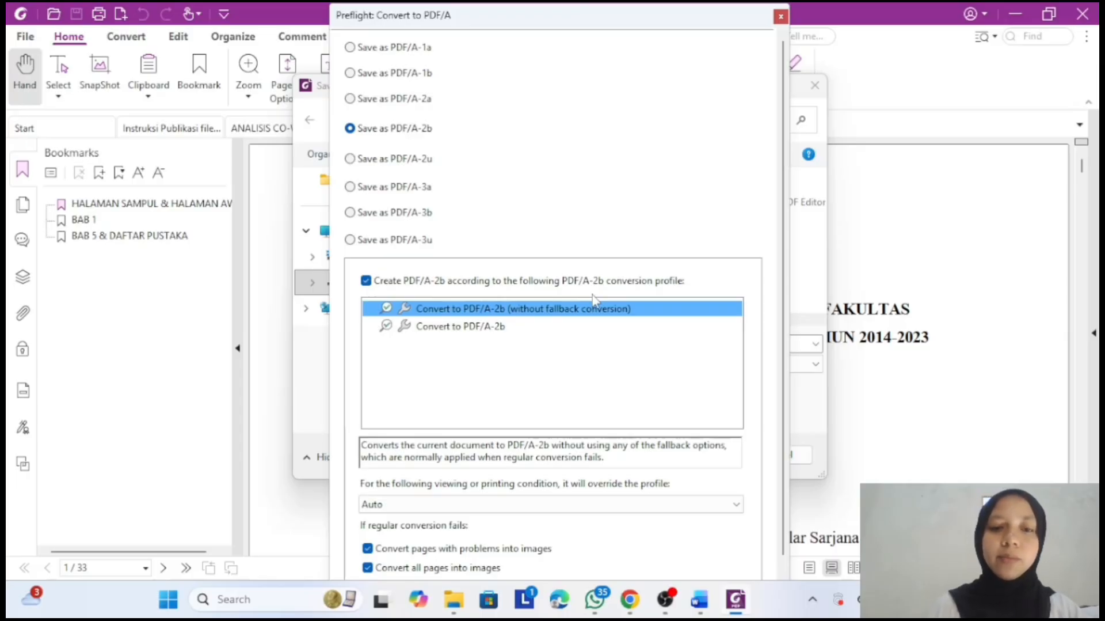
key(Return)
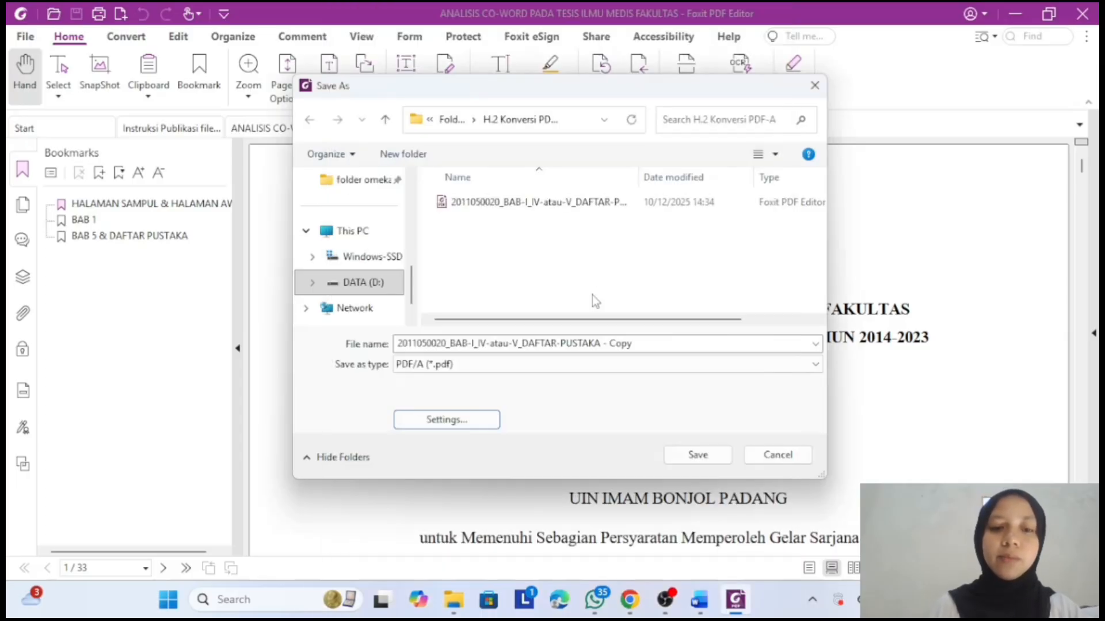
click(699, 454)
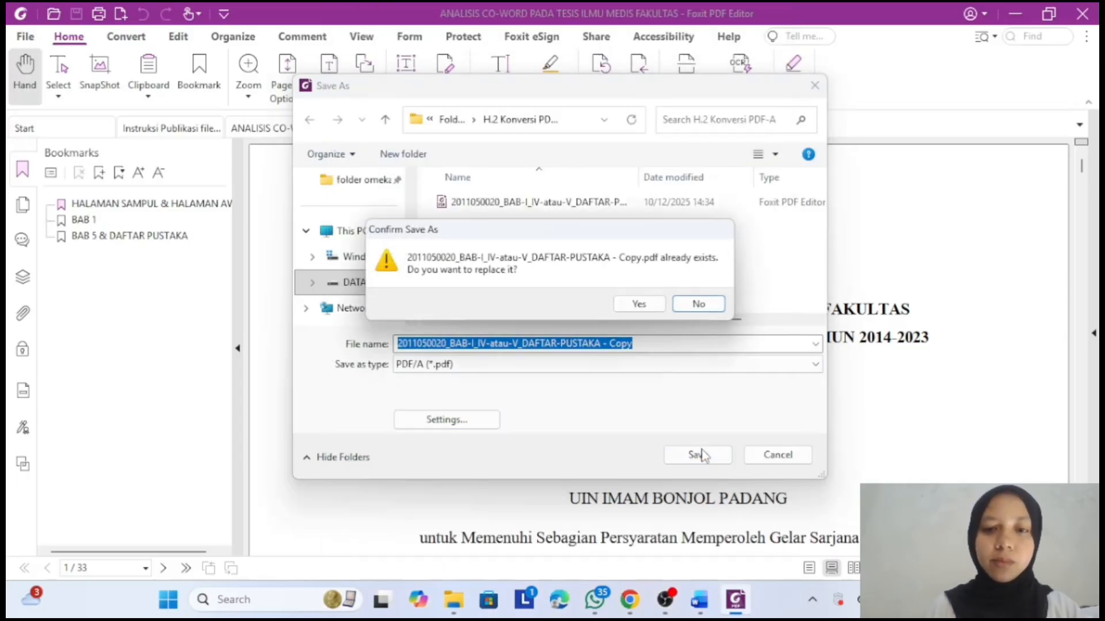
click(656, 305)
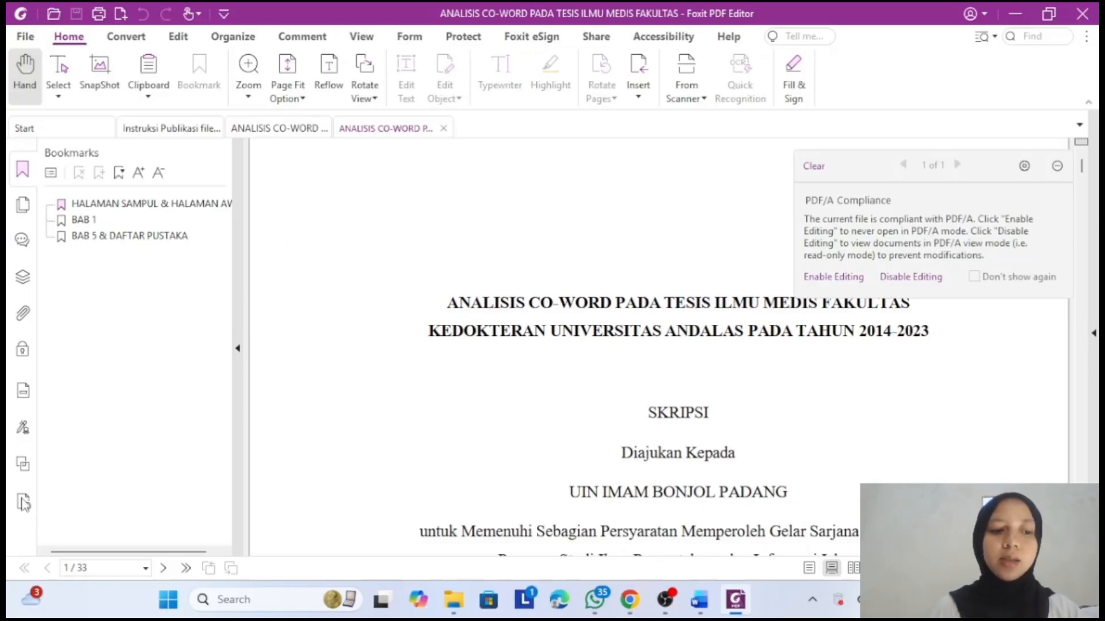
click(24, 503)
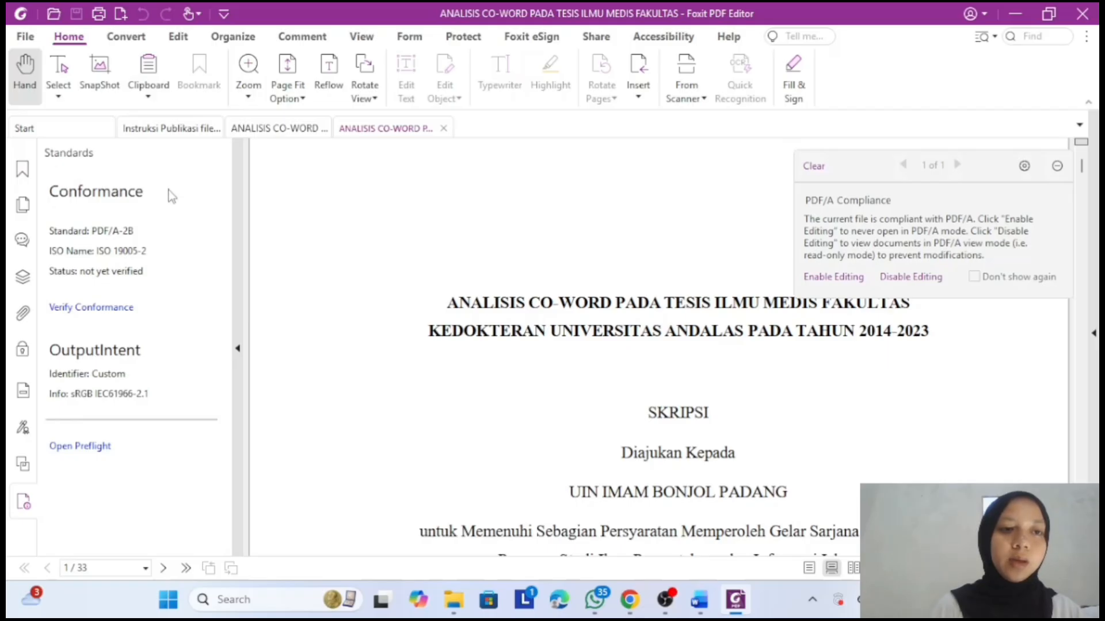
click(454, 600)
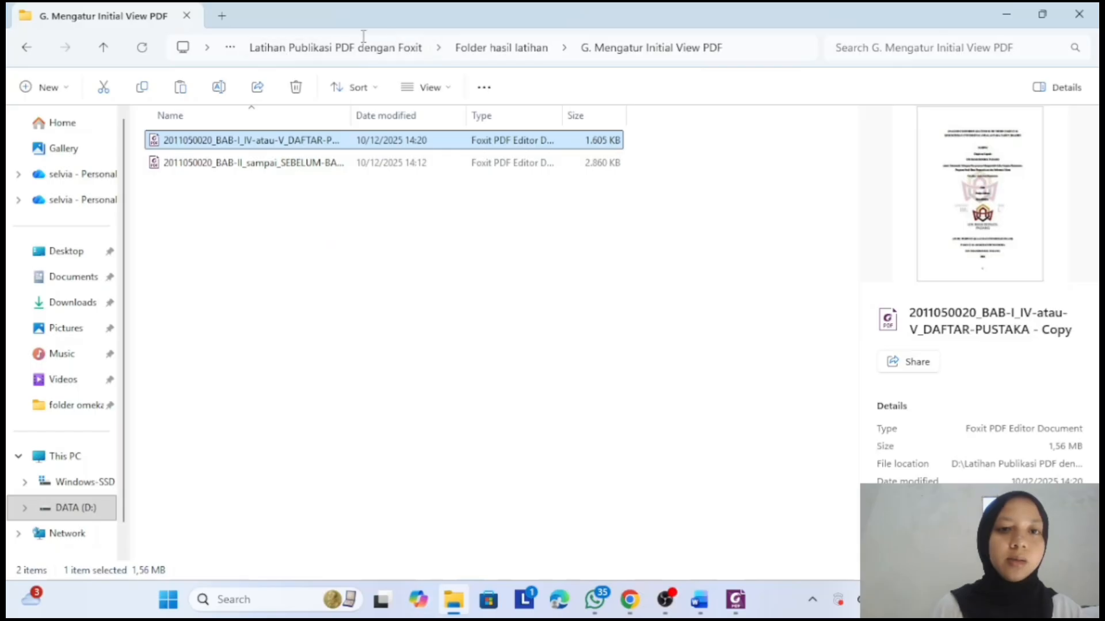
- Open the H.2 Konversi PDF-A folder from Folder hasil latihan, then return to Foxit
click(499, 46)
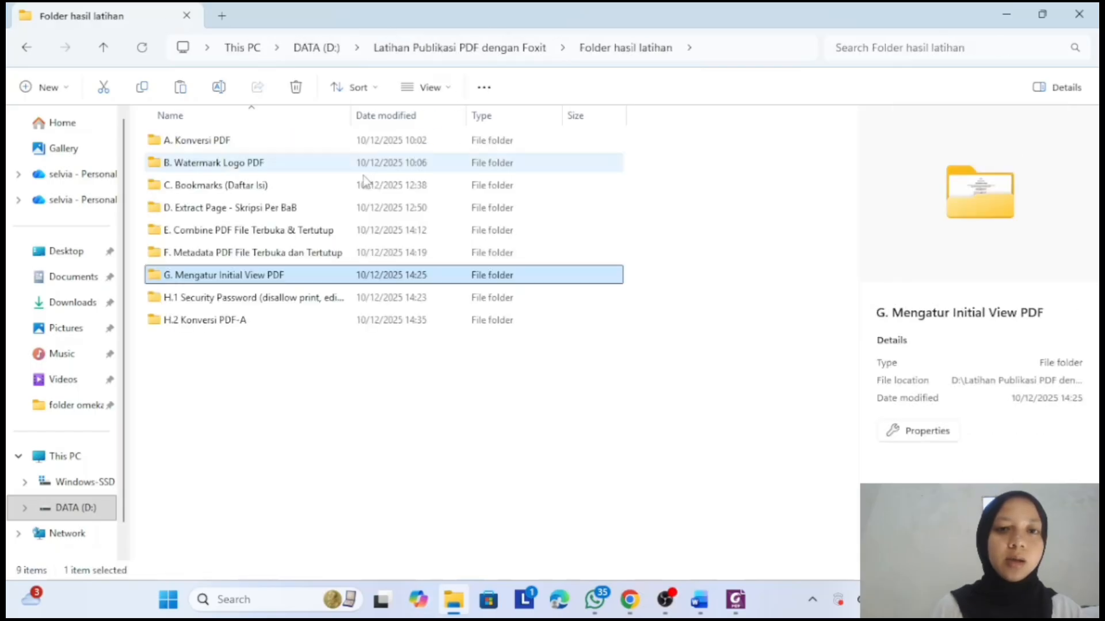
click(290, 316)
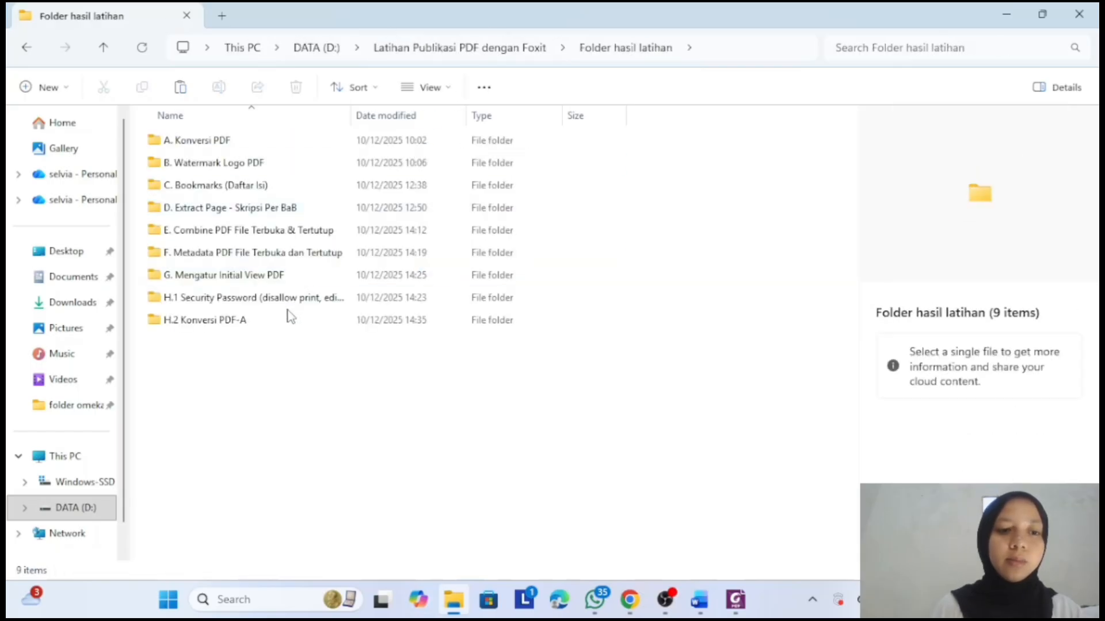
double_click(272, 326)
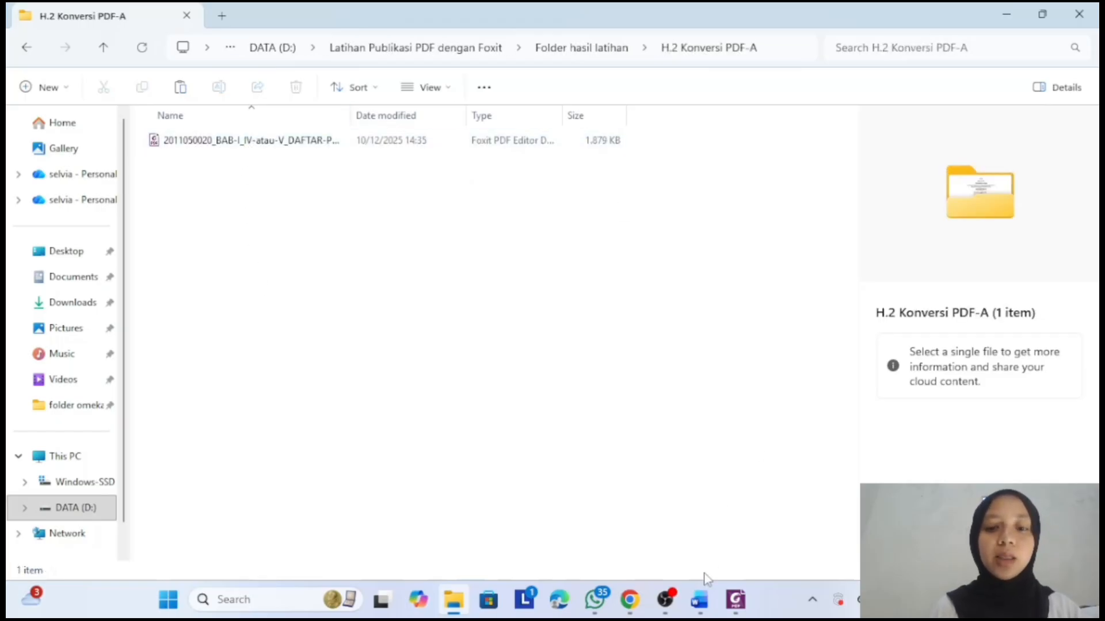
click(735, 599)
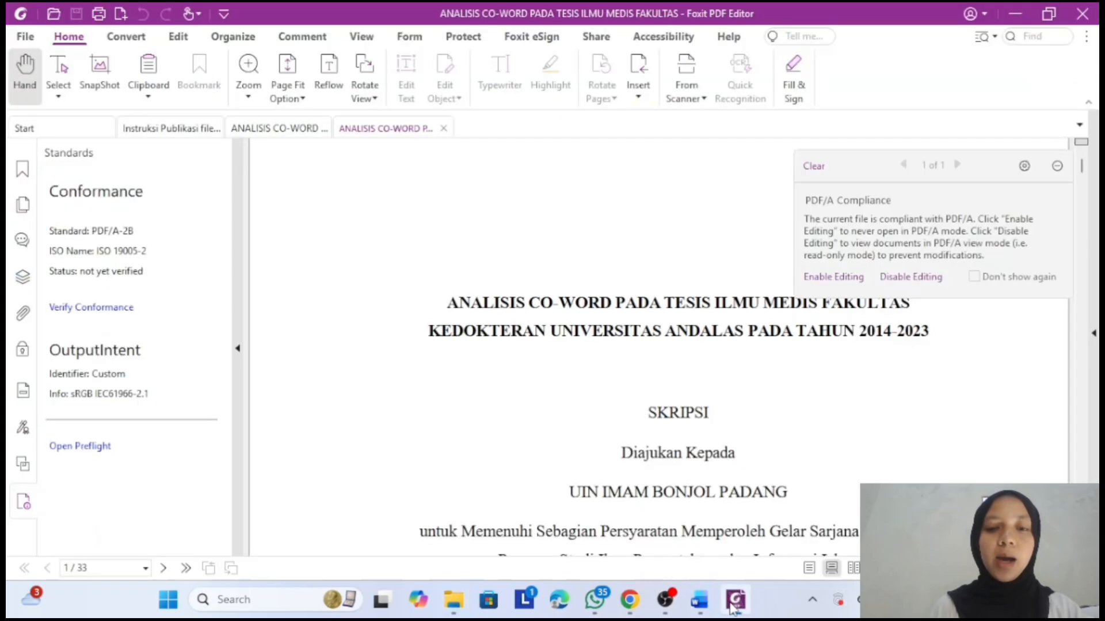
- Close both ANALISIS CO-WORD thesis tabs and select the H.2 instruction paragraph
click(444, 128)
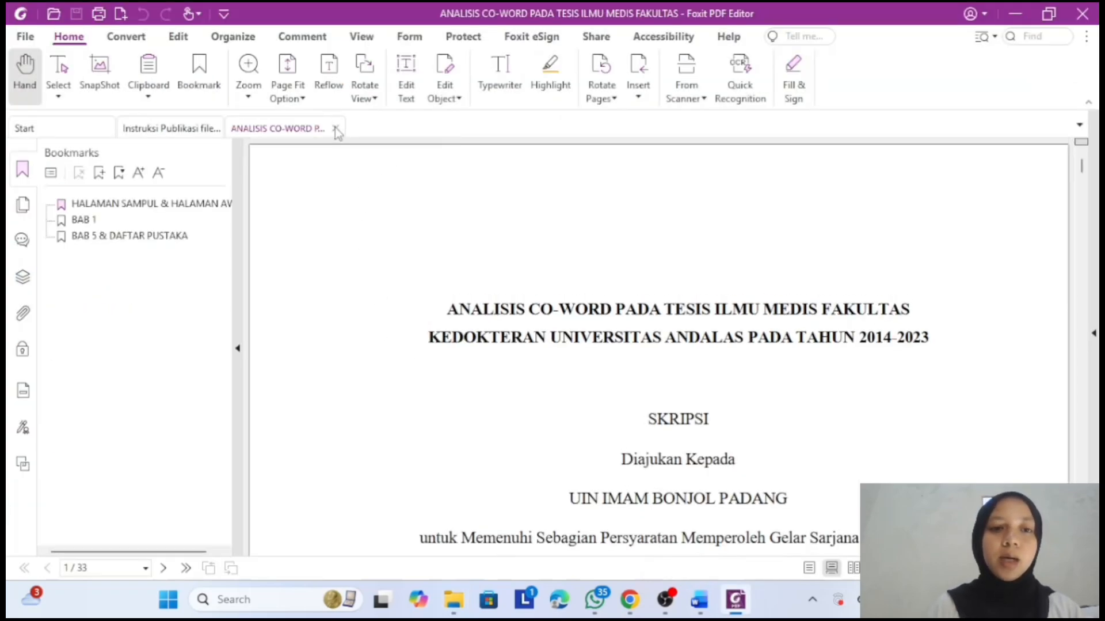
click(335, 127)
drag(233, 399, 566, 432)
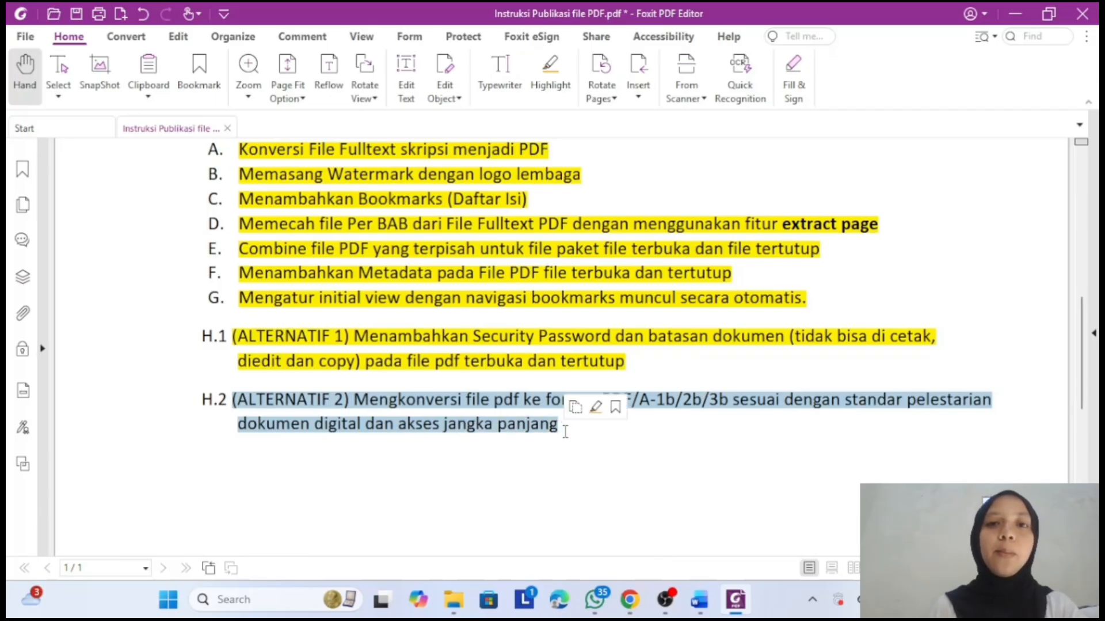